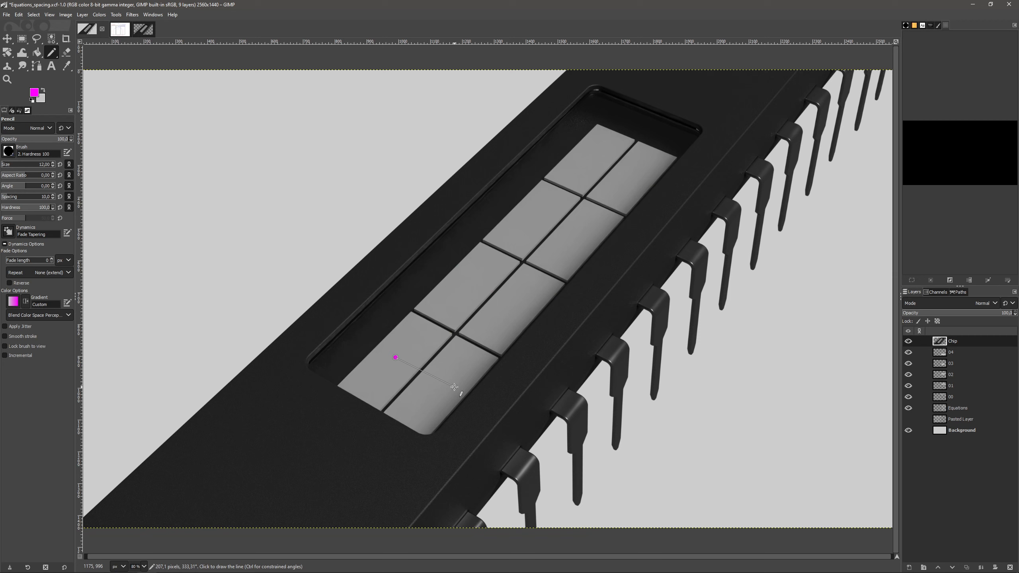
Draw magenta pencil lines over the chip window: one along the central gap and four short ones crossing the tile columns.
{"action": "left_click", "coordinate": [449, 384], "text": "shift"}
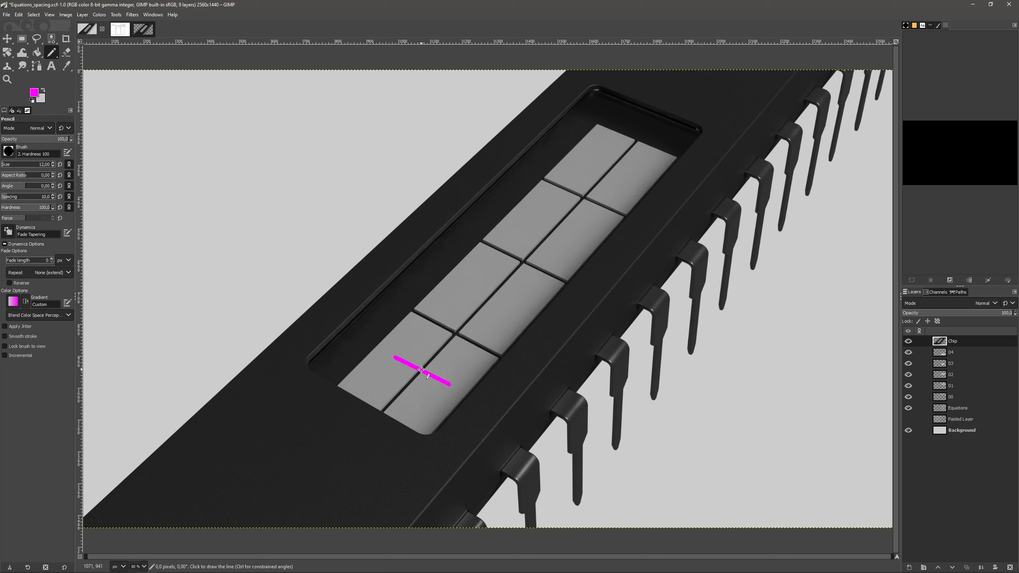
{"action": "left_click", "coordinate": [615, 164], "text": "shift"}
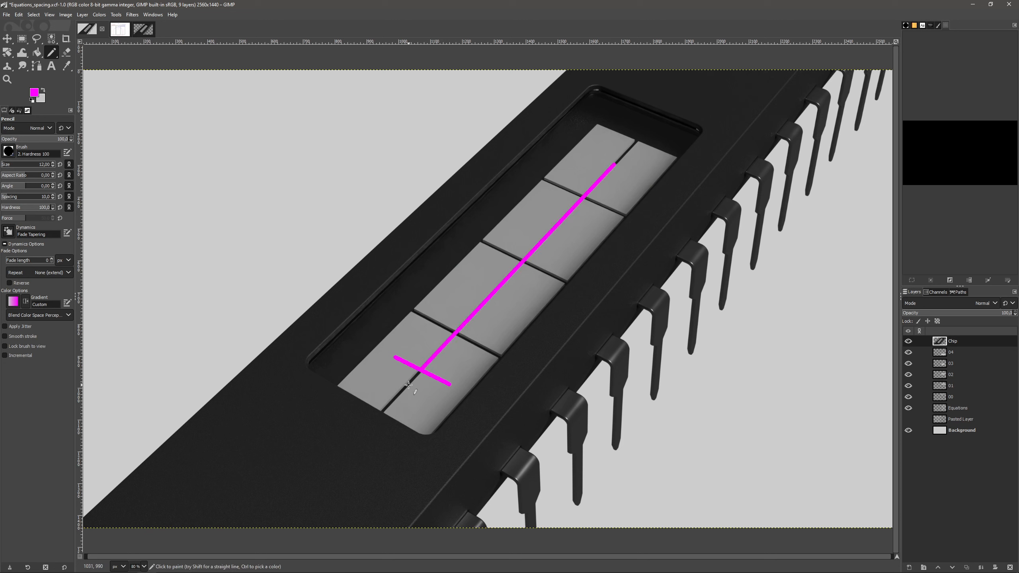
{"action": "left_click", "coordinate": [470, 280]}
{"action": "left_click", "coordinate": [522, 303], "text": "shift"}
{"action": "left_click", "coordinate": [528, 221]}
{"action": "left_click", "coordinate": [573, 239], "text": "shift"}
{"action": "left_click", "coordinate": [588, 152]}
{"action": "left_click", "coordinate": [642, 173], "text": "shift"}
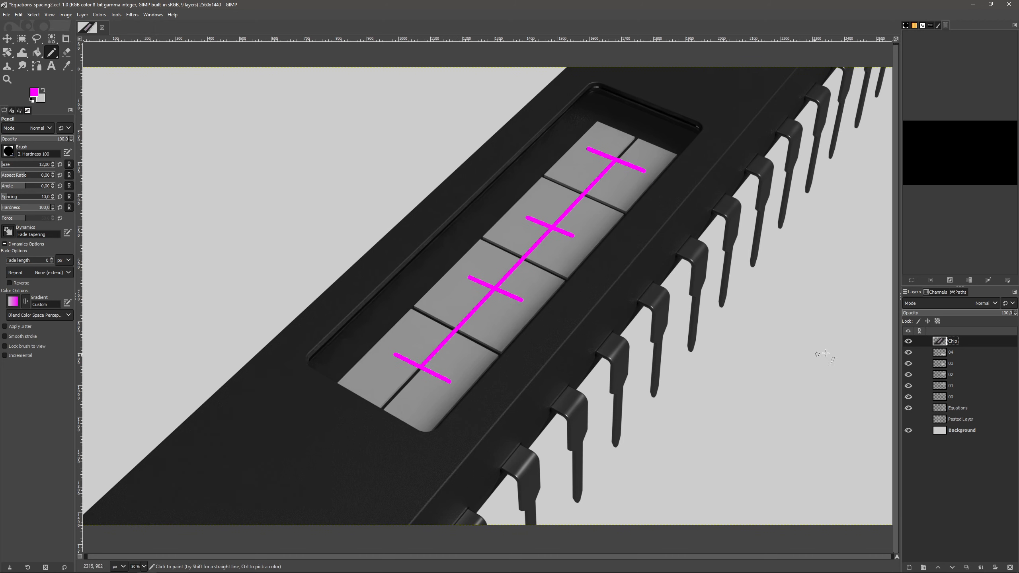
Hide the Chip layer, show Pasted Layer, and reveal the tile equations one by one by hiding layers 00 through 04.
{"action": "left_click", "coordinate": [909, 341]}
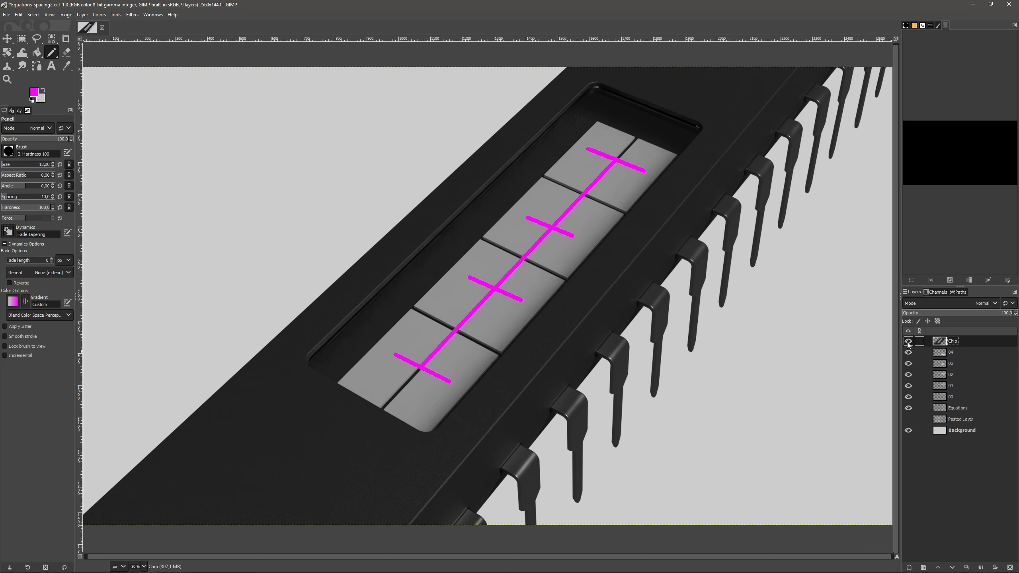
{"action": "left_click", "coordinate": [909, 419]}
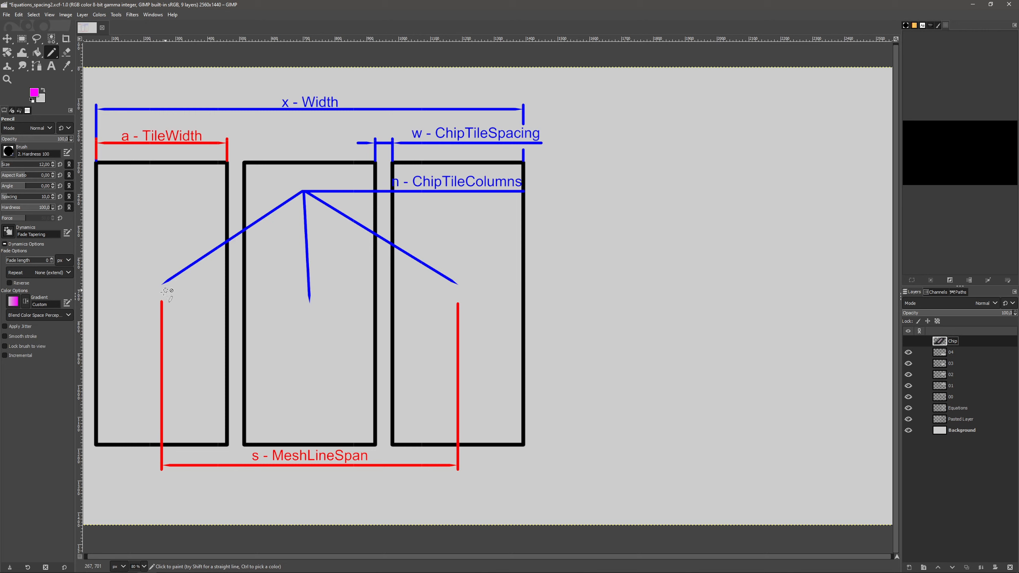
{"action": "left_click", "coordinate": [908, 397]}
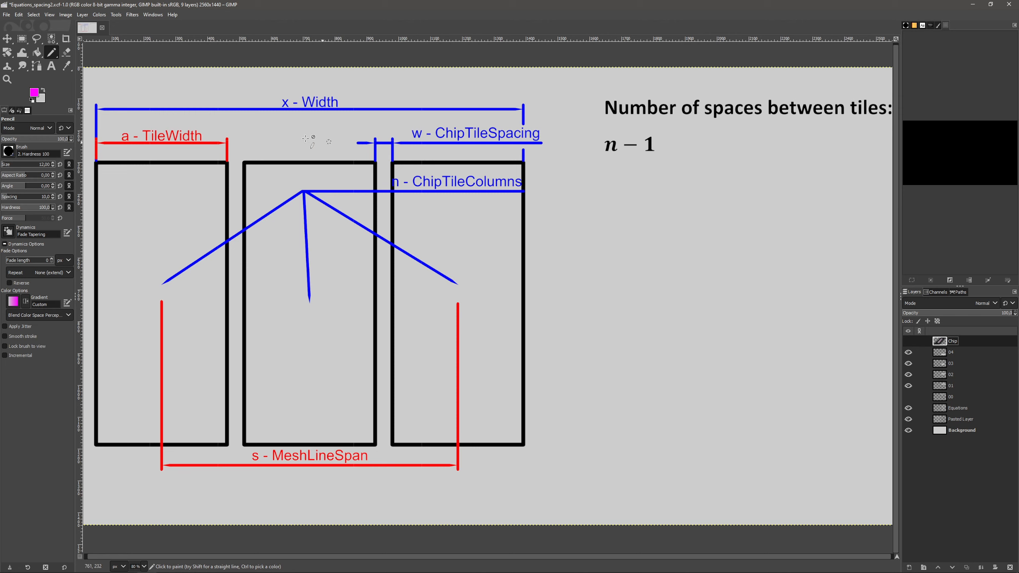
{"action": "left_click", "coordinate": [909, 386]}
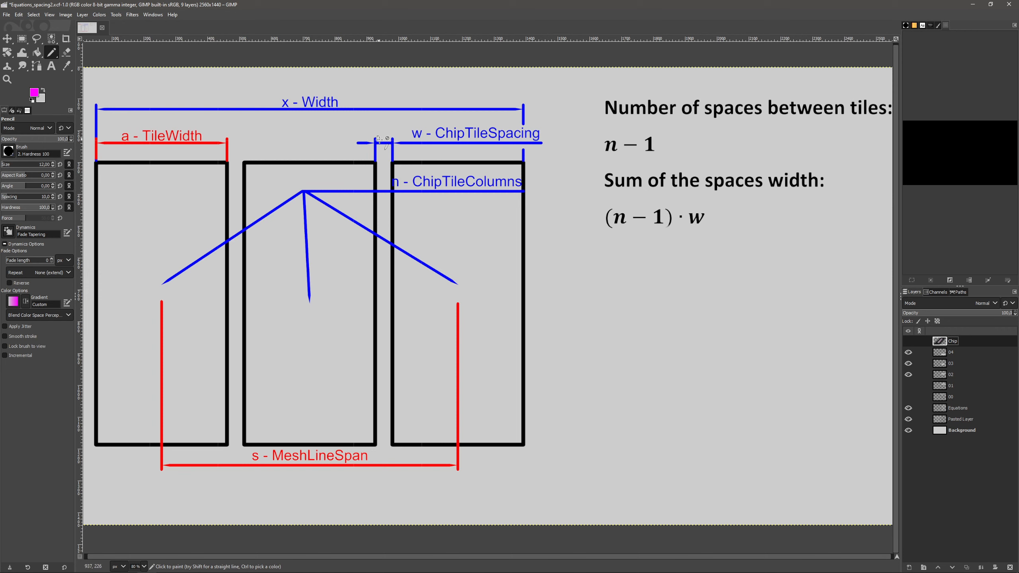
{"action": "left_click", "coordinate": [908, 375]}
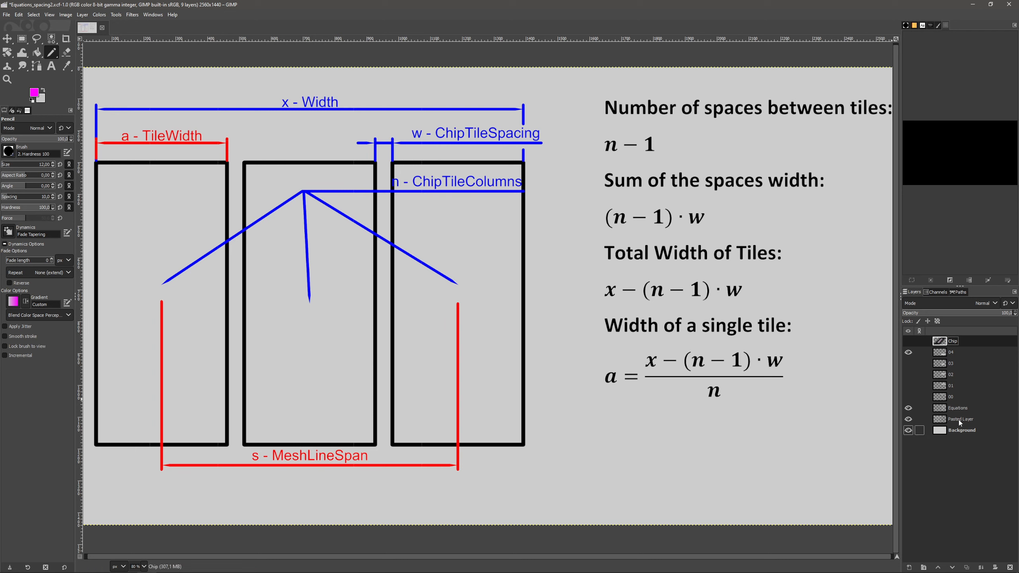
{"action": "left_click", "coordinate": [907, 353]}
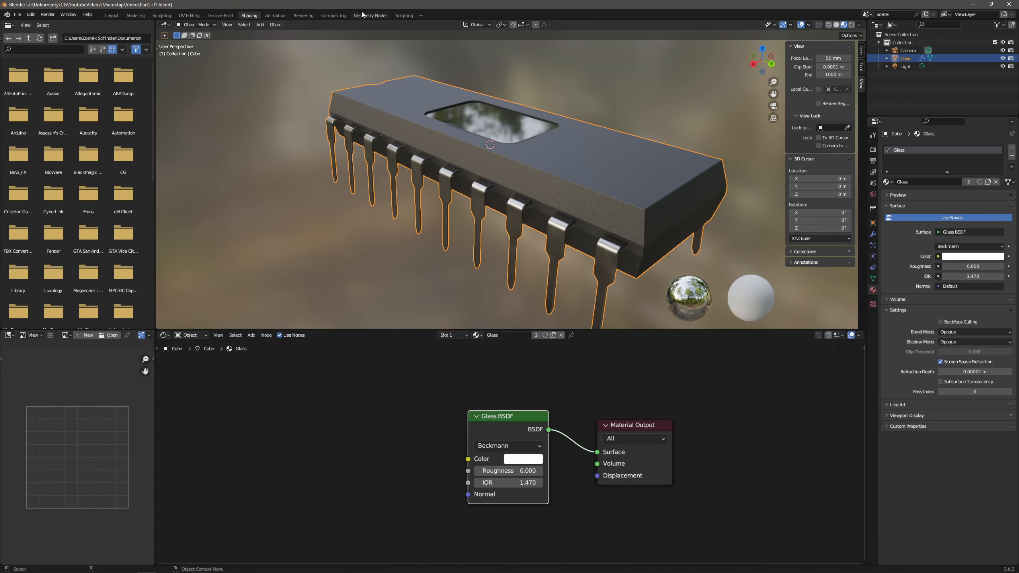
In Blender's Geometry Nodes workspace, add a Bounding Box node fed by the EpromWindow Scale Elements node's geometry output.
{"action": "left_click", "coordinate": [367, 16]}
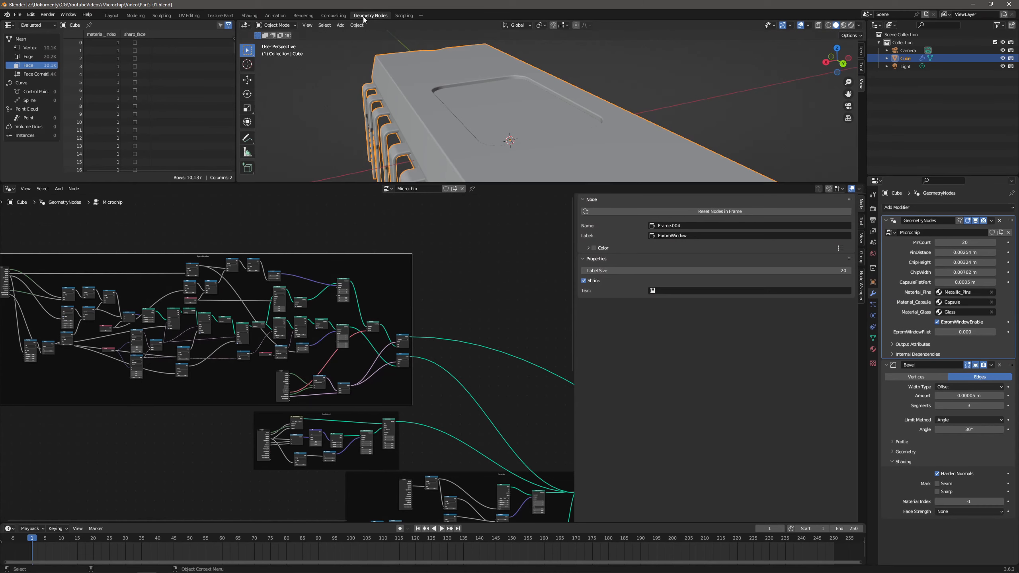
{"action": "scroll", "coordinate": [282, 306], "scroll_direction": "up", "scroll_amount": 6}
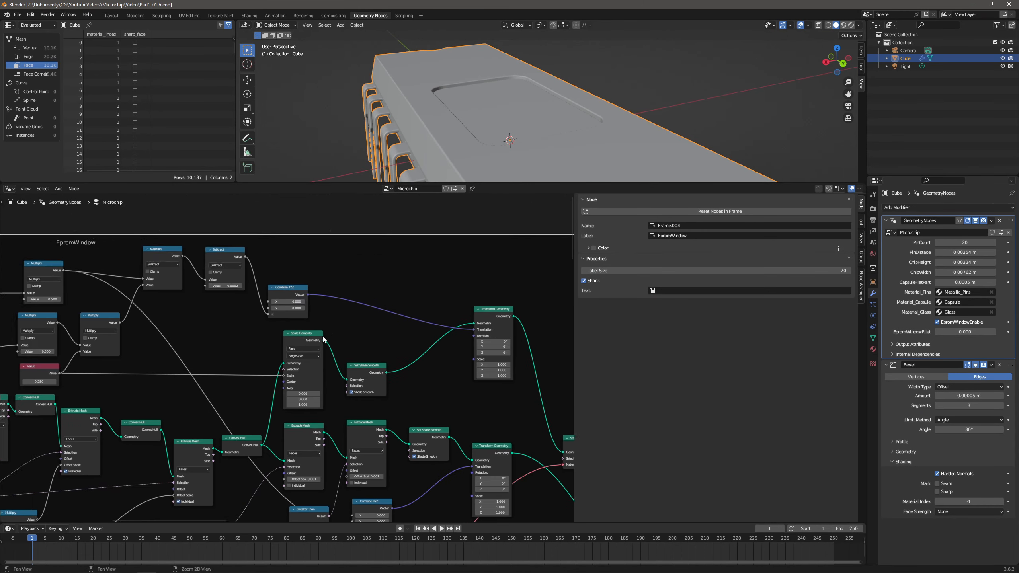
{"action": "scroll", "coordinate": [309, 317], "scroll_direction": "up", "scroll_amount": 3}
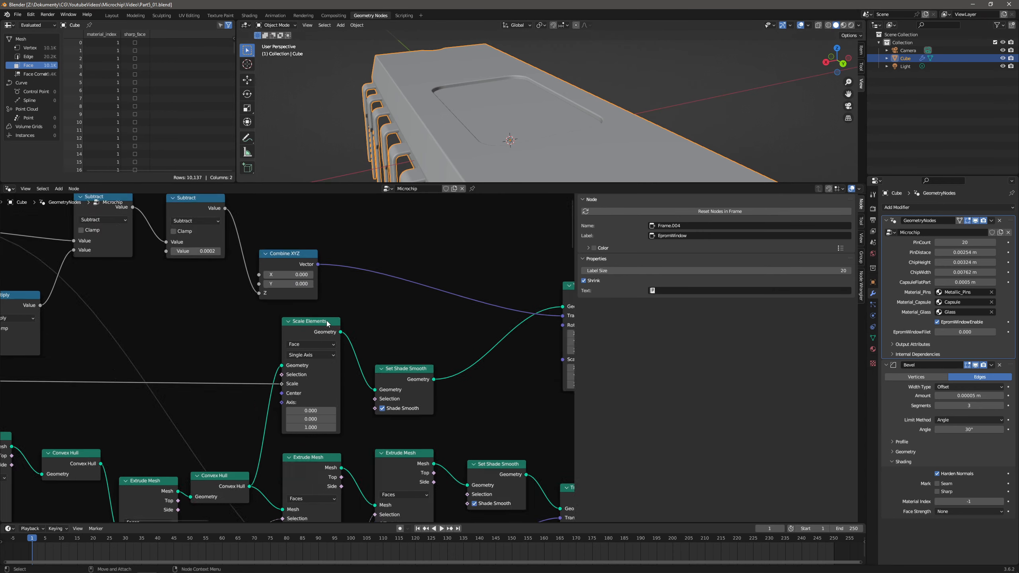
{"action": "scroll", "coordinate": [307, 320], "scroll_direction": "down", "scroll_amount": 4}
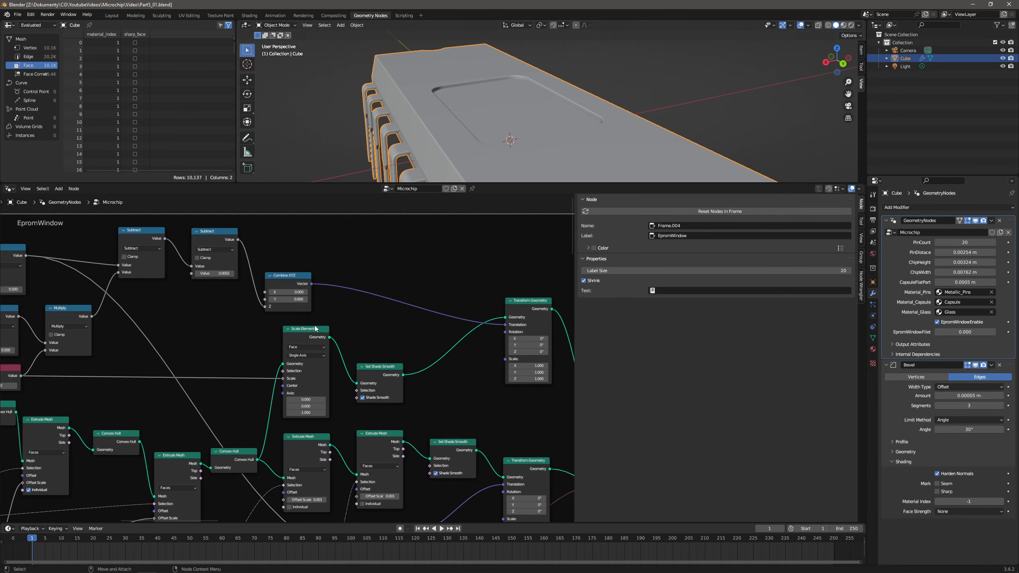
{"action": "scroll", "coordinate": [314, 322], "scroll_direction": "up", "scroll_amount": 3}
{"action": "middle_click_drag", "start_coordinate": [348, 328], "coordinate": [274, 462]}
{"action": "left_click_drag", "start_coordinate": [275, 457], "coordinate": [376, 215]}
{"action": "type", "text": "boun"}
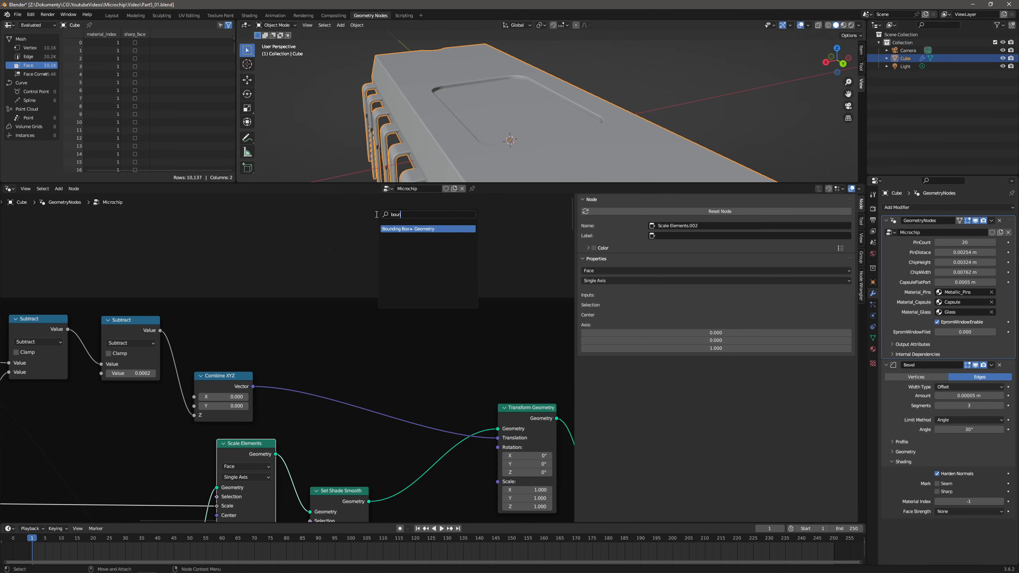
{"action": "type", "text": "din"}
{"action": "key", "text": "Return"}
Preview the Bounding Box output with a temporary Viewer node and delete the Viewer.
{"action": "middle_click_drag", "start_coordinate": [376, 214], "coordinate": [336, 317]}
{"action": "scroll", "coordinate": [454, 261], "scroll_direction": "up", "scroll_amount": 2}
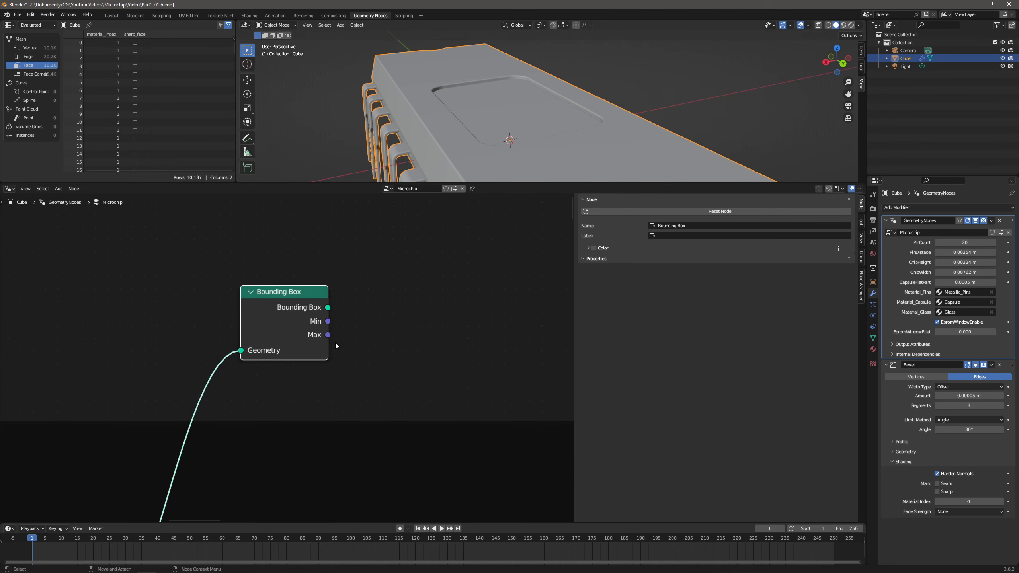
{"action": "left_click_drag", "start_coordinate": [328, 308], "coordinate": [420, 303]}
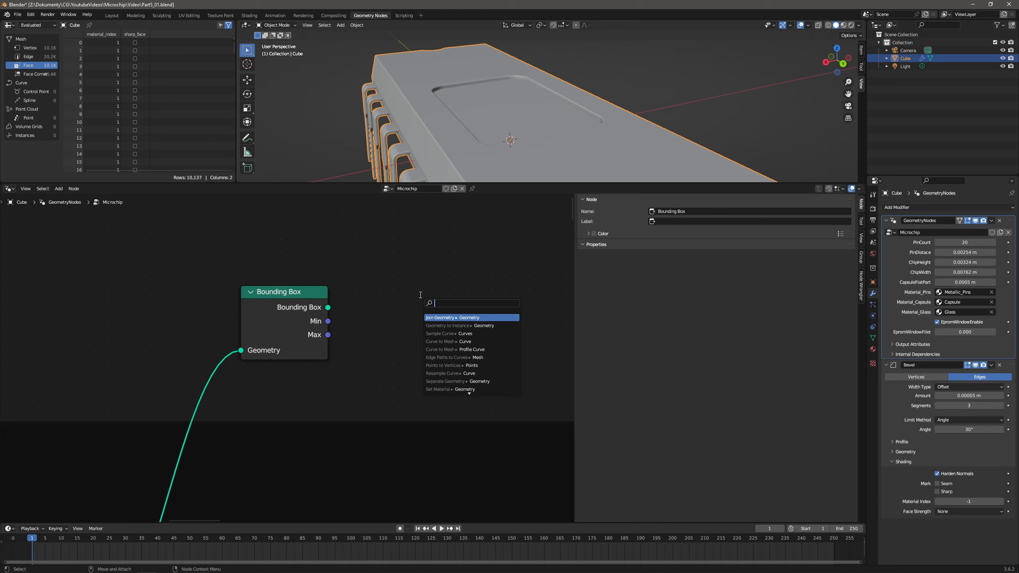
{"action": "type", "text": "v"}
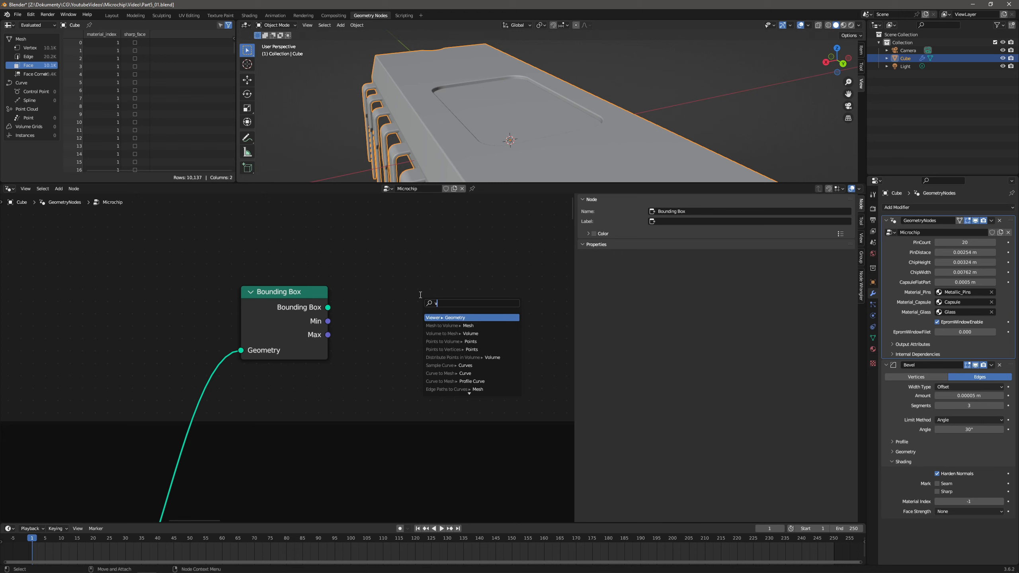
{"action": "key", "text": "Return"}
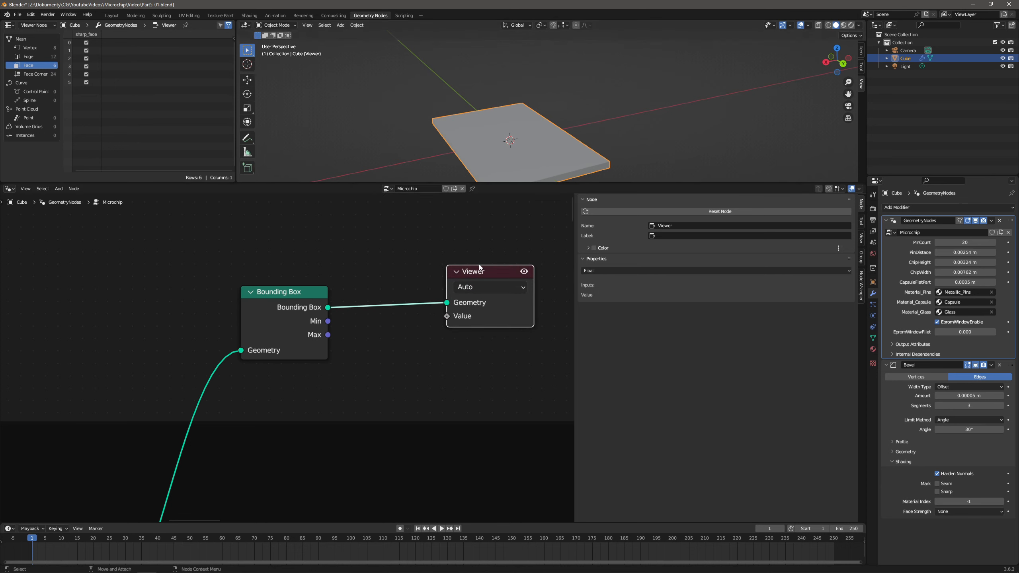
{"action": "key", "text": "Delete"}
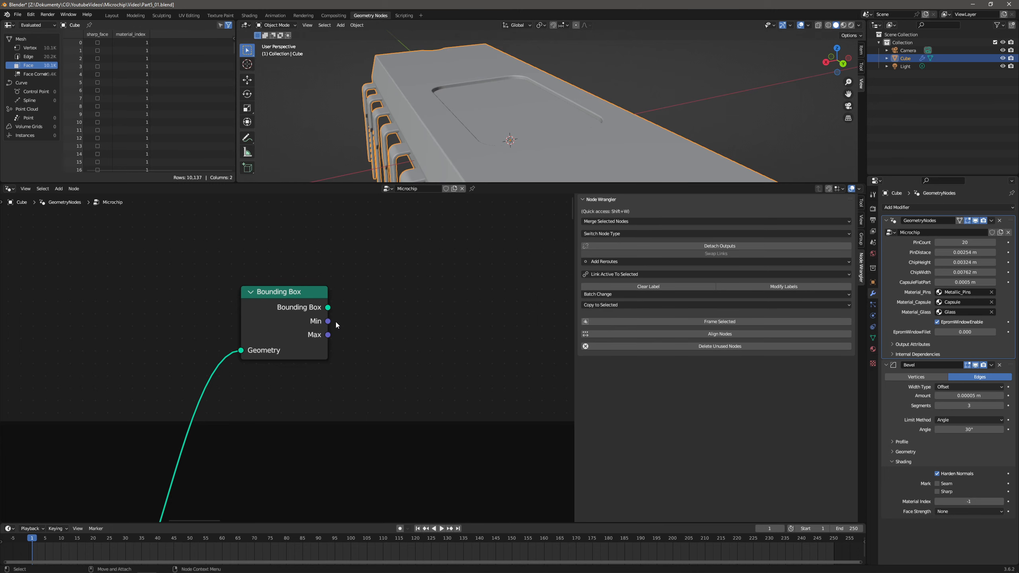
Move the Bounding Box node farther above the EpromWindow frame.
{"action": "left_click_drag", "start_coordinate": [294, 292], "coordinate": [253, 198]}
{"action": "scroll", "coordinate": [254, 198], "scroll_direction": "down", "scroll_amount": 3}
{"action": "middle_click_drag", "start_coordinate": [253, 197], "coordinate": [281, 218]}
{"action": "scroll", "coordinate": [328, 310], "scroll_direction": "up", "scroll_amount": 5}
{"action": "scroll", "coordinate": [328, 310], "scroll_direction": "up", "scroll_amount": 1}
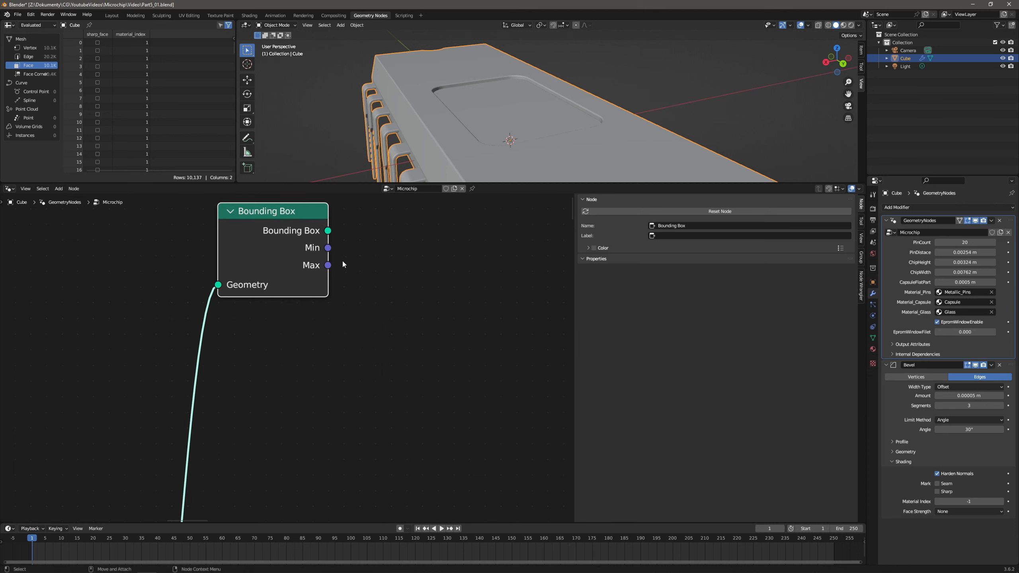
{"action": "middle_click_drag", "start_coordinate": [342, 263], "coordinate": [294, 349]}
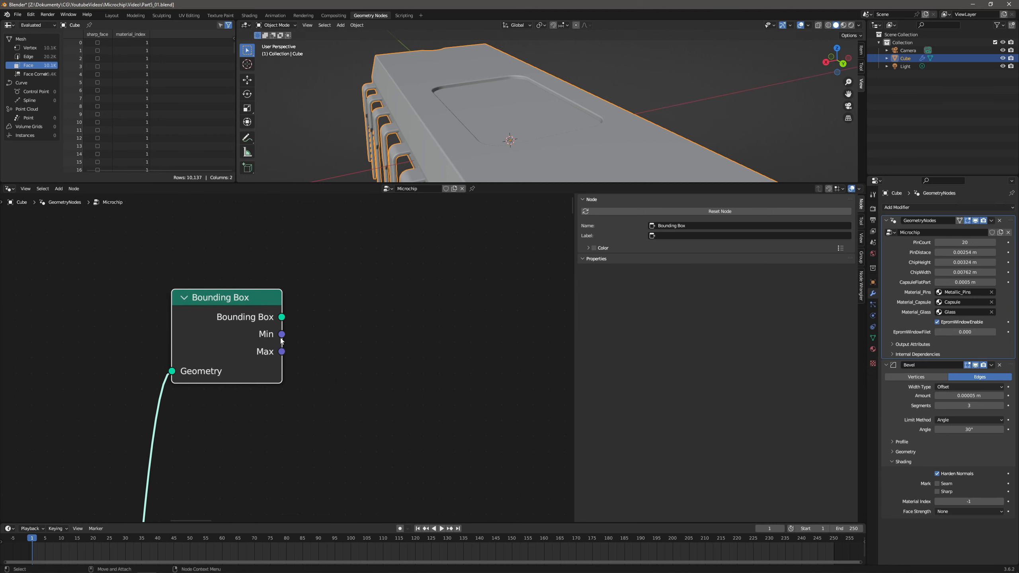
Add a Vector Math Subtract node that subtracts the Bounding Box Min from Max, and place it beside the Bounding Box.
{"action": "left_click_drag", "start_coordinate": [283, 354], "coordinate": [400, 316]}
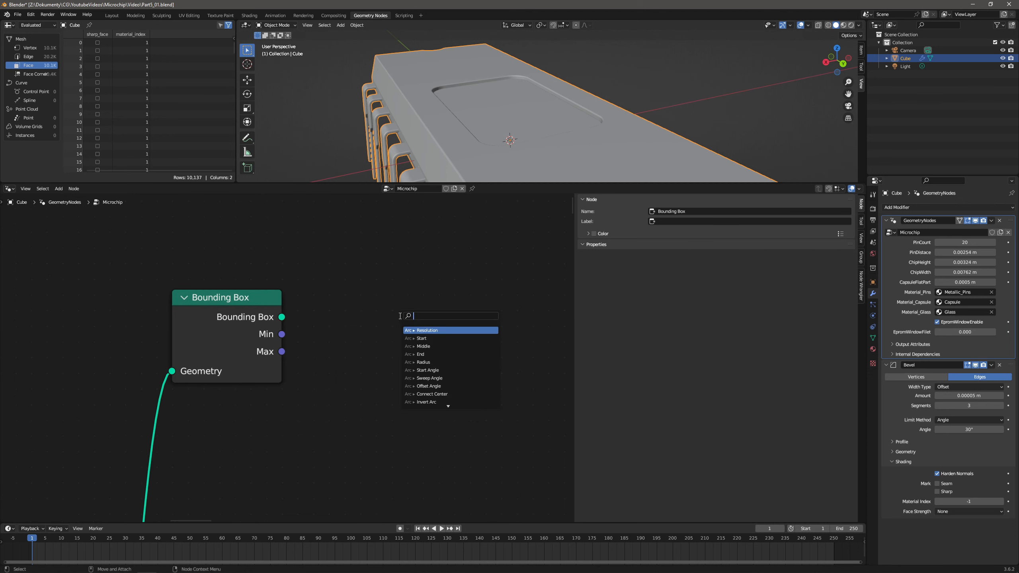
{"action": "type", "text": "ve"}
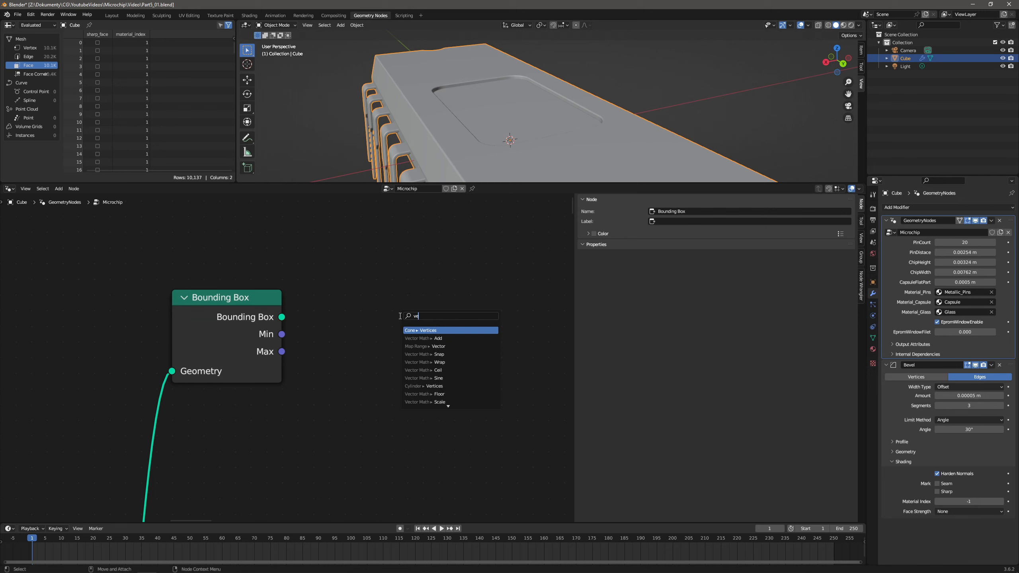
{"action": "type", "text": "ctorm math s"}
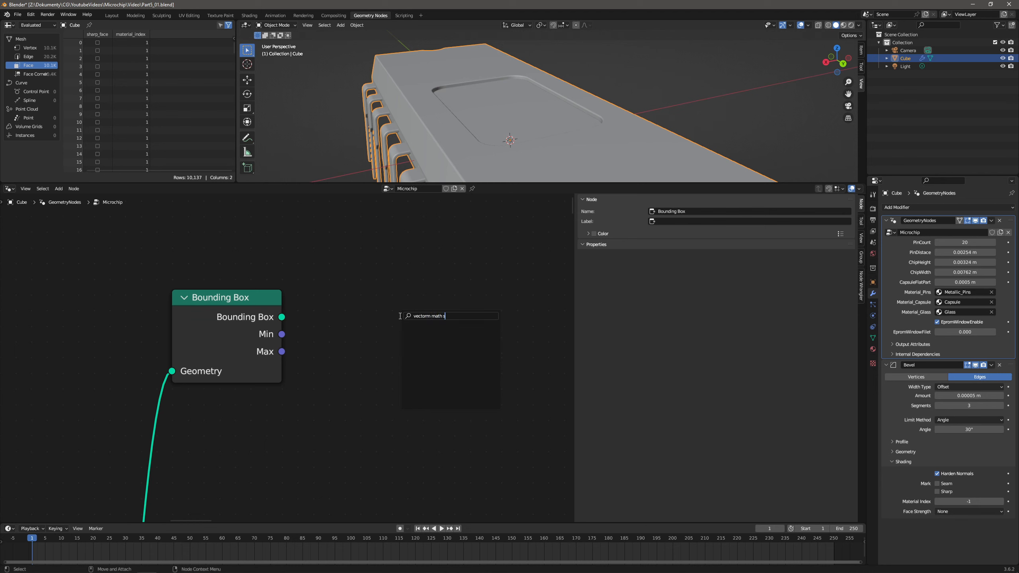
{"action": "key", "text": "Delete"}
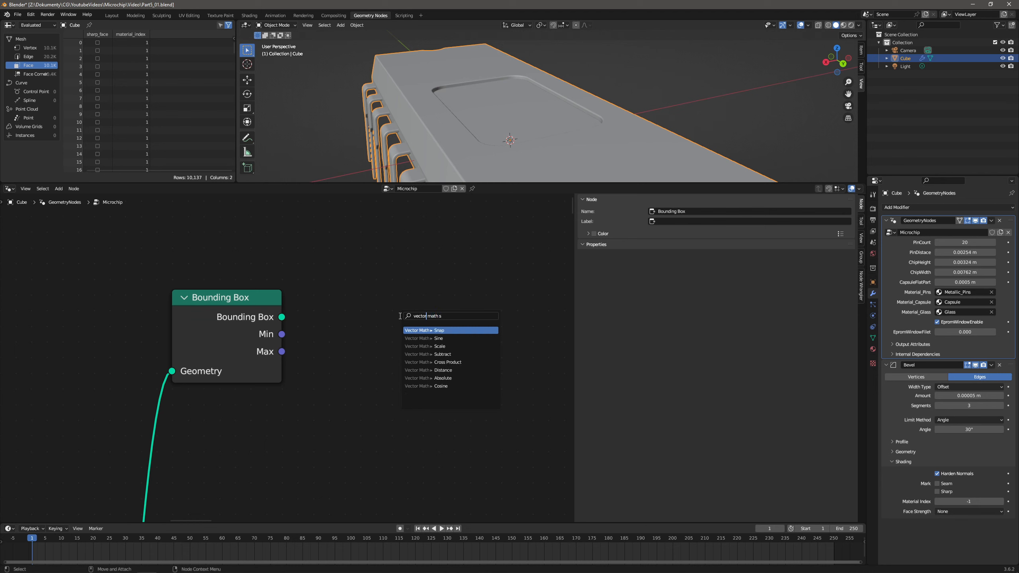
{"action": "key", "text": "Down"}
{"action": "key", "text": "Down"}
{"action": "key", "text": "Down"}
{"action": "key", "text": "Return"}
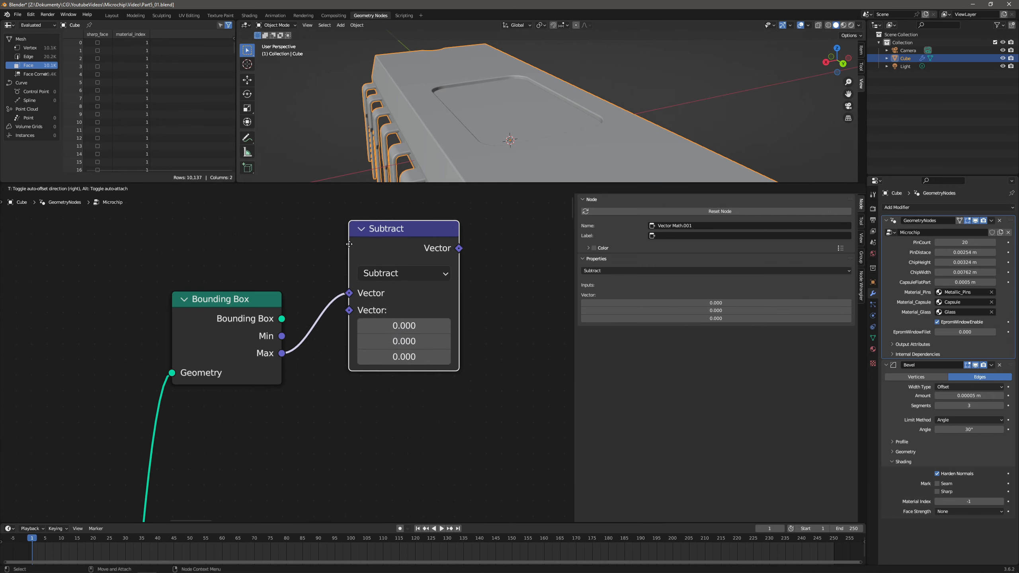
{"action": "left_click", "coordinate": [351, 258]}
{"action": "left_click_drag", "start_coordinate": [283, 334], "coordinate": [352, 332]}
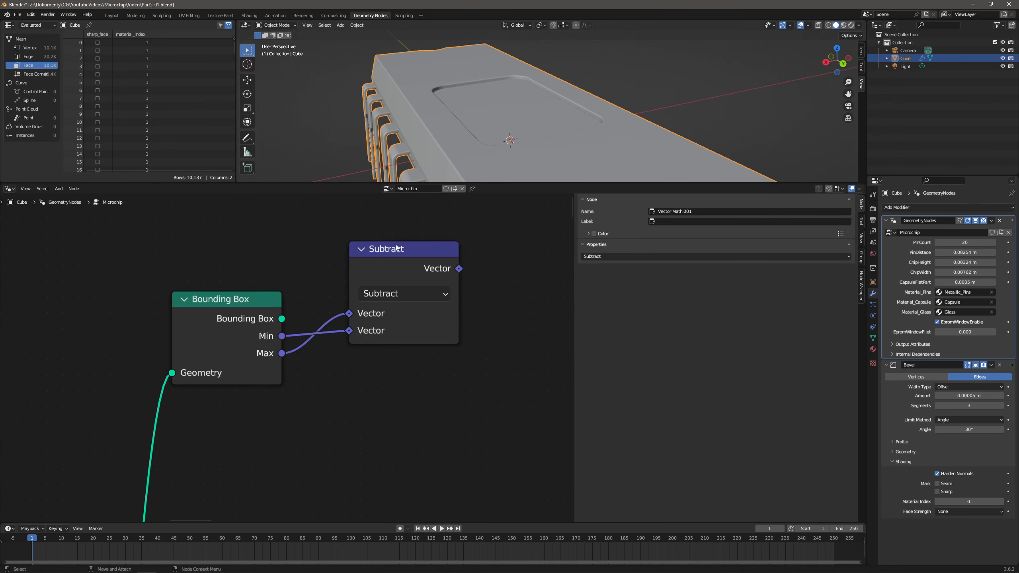
{"action": "left_click_drag", "start_coordinate": [396, 245], "coordinate": [411, 278]}
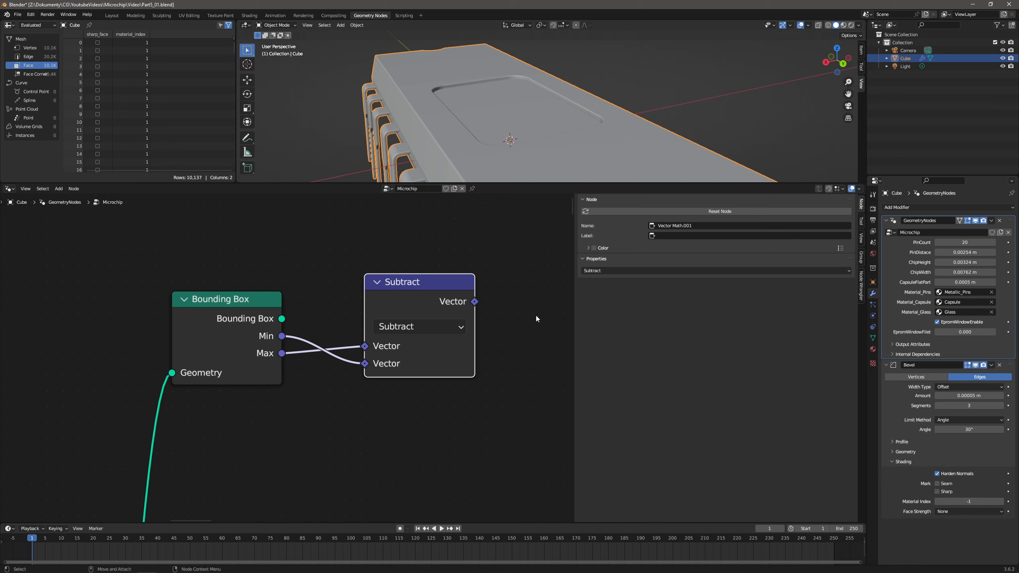
Add a Group Input node beneath the Bounding Box node and select it together with the Bounding Box and Subtract nodes.
{"action": "scroll", "coordinate": [446, 300], "scroll_direction": "down", "scroll_amount": 2}
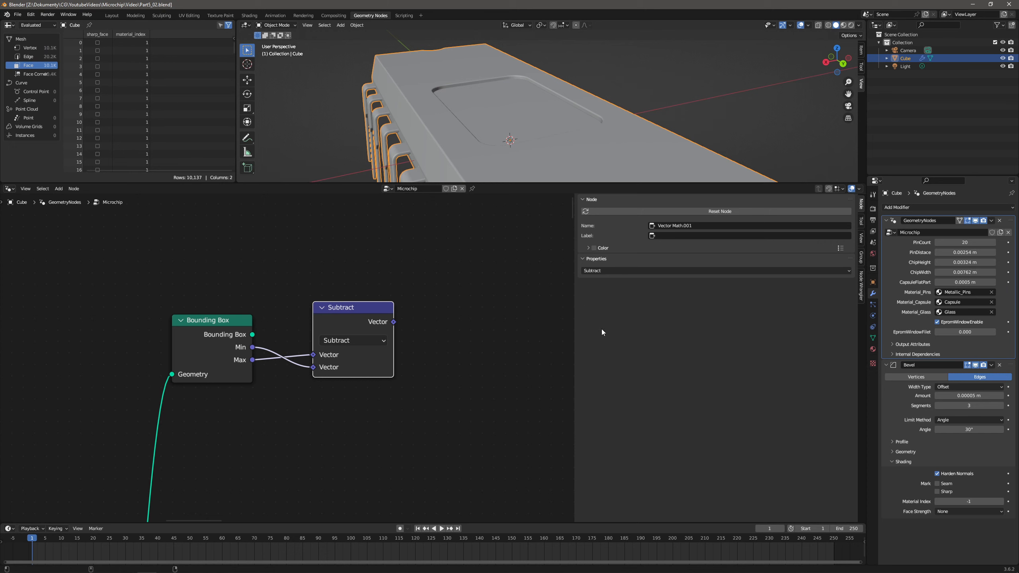
{"action": "scroll", "coordinate": [401, 345], "scroll_direction": "up", "scroll_amount": 1}
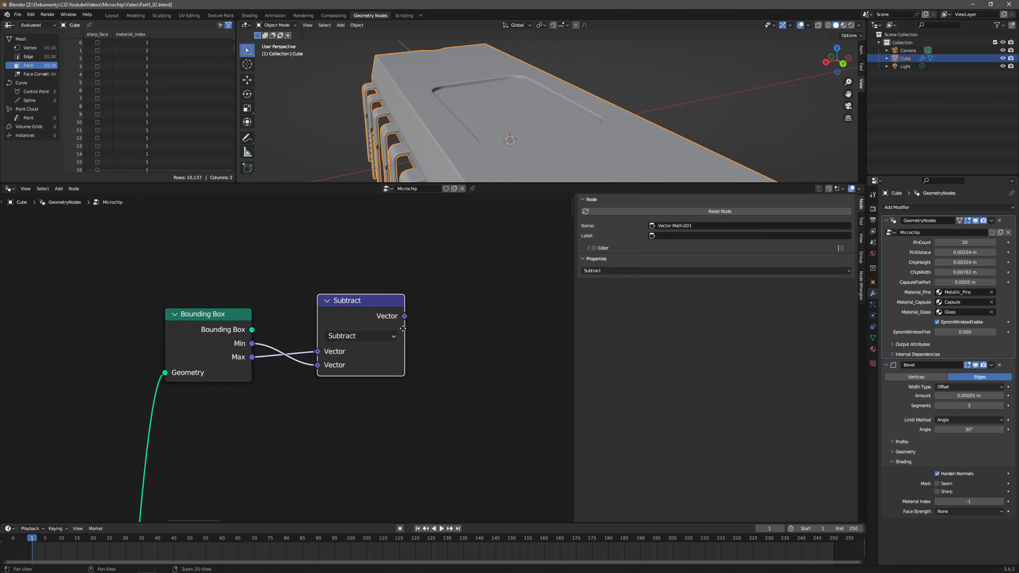
{"action": "middle_click_drag", "start_coordinate": [389, 343], "coordinate": [377, 237]}
{"action": "scroll", "coordinate": [377, 240], "scroll_direction": "down", "scroll_amount": 1}
{"action": "left_click", "coordinate": [58, 188]}
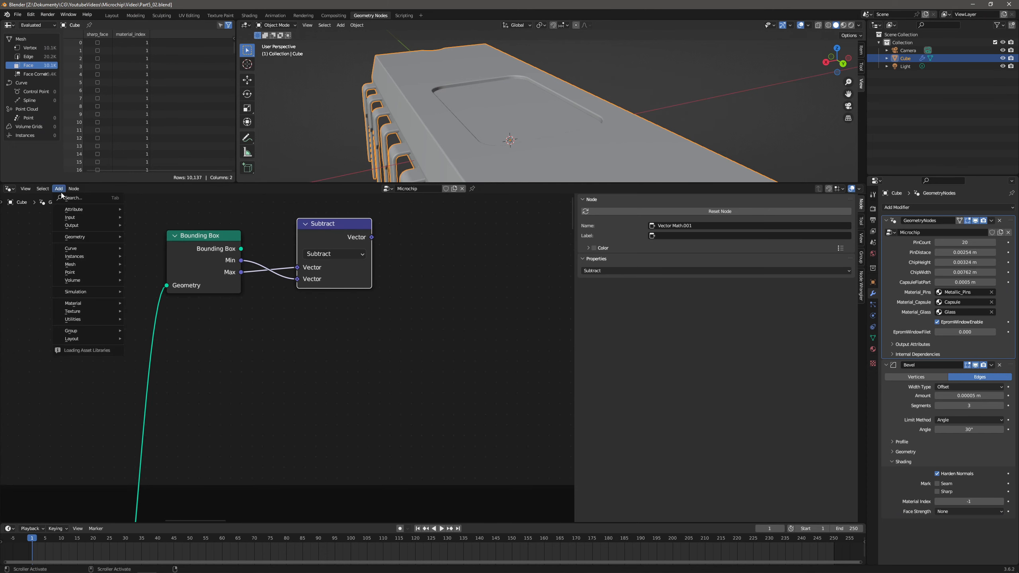
{"action": "left_click", "coordinate": [69, 196]}
{"action": "type", "text": "group"}
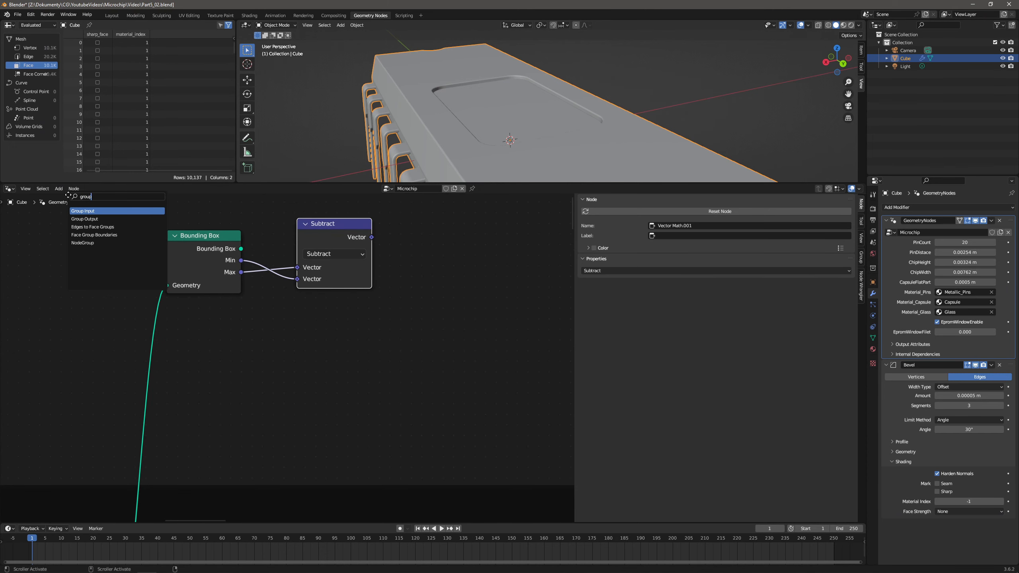
{"action": "key", "text": "Return"}
{"action": "left_click", "coordinate": [181, 308]}
{"action": "middle_click_drag", "start_coordinate": [363, 233], "coordinate": [404, 304]}
{"action": "left_click_drag", "start_coordinate": [500, 266], "coordinate": [245, 401]}
{"action": "middle_click_drag", "start_coordinate": [414, 388], "coordinate": [380, 275]}
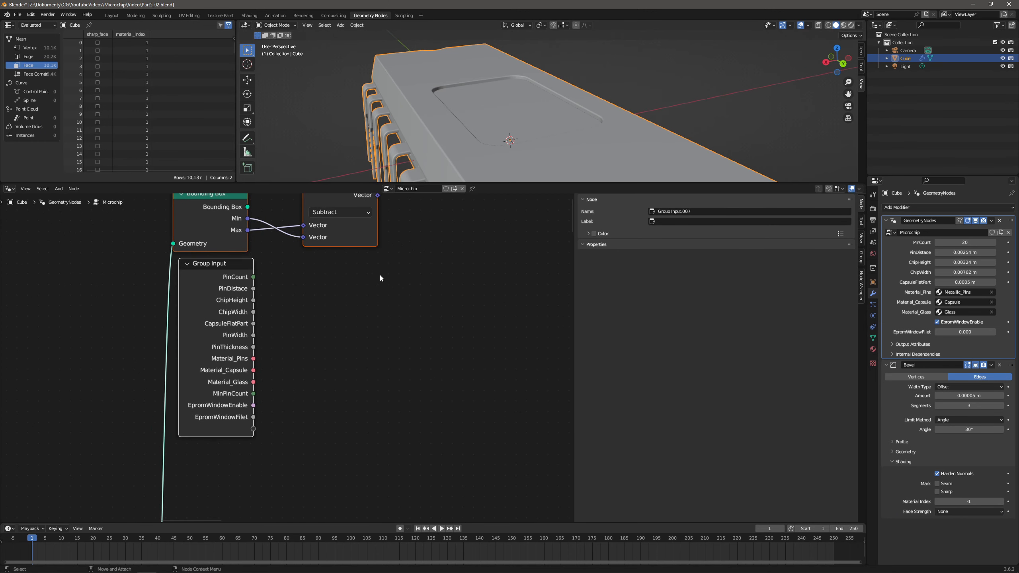
Add an integer input named ChipRows at the end of the Microchip node group's inputs.
{"action": "left_click", "coordinate": [862, 257]}
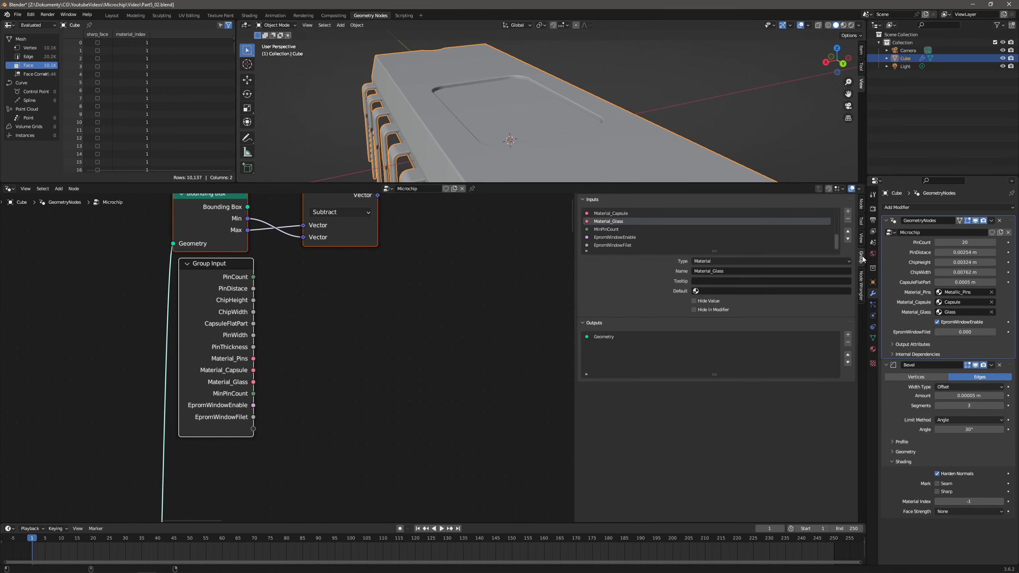
{"action": "left_click", "coordinate": [618, 229]}
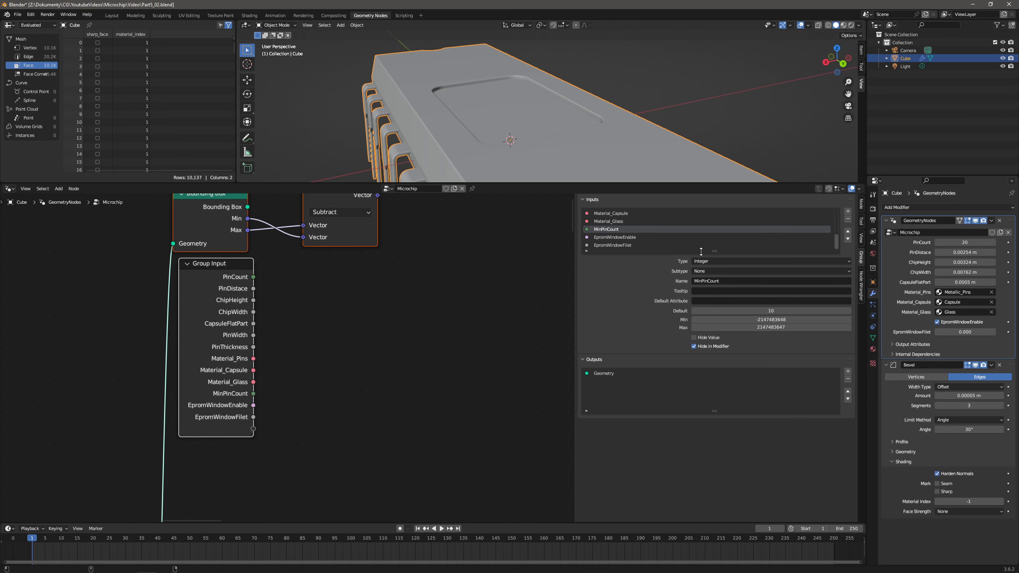
{"action": "left_click", "coordinate": [848, 211]}
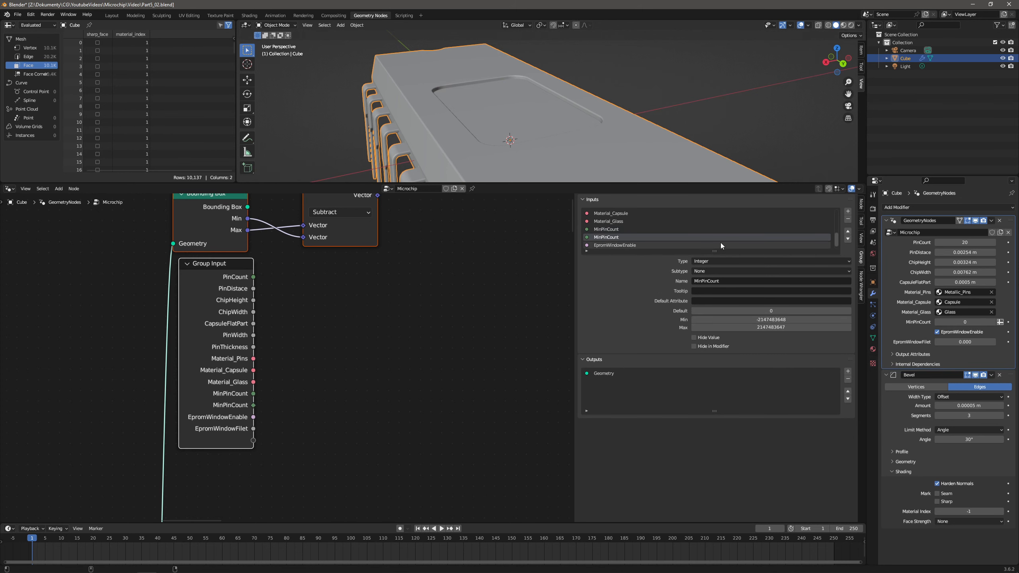
{"action": "left_click", "coordinate": [848, 239]}
{"action": "left_click", "coordinate": [848, 239]}
{"action": "left_click", "coordinate": [734, 283]}
{"action": "type", "text": "ChipRows"}
{"action": "key", "text": "Return"}
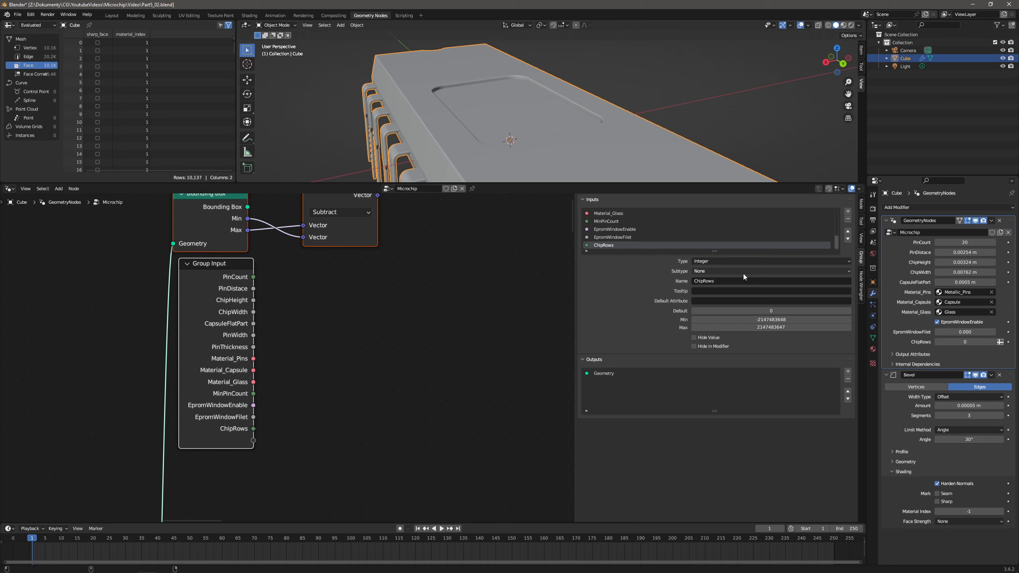
Set the ChipRows input's default to 2, minimum to 1 and maximum to 20.
{"action": "left_click", "coordinate": [781, 317]}
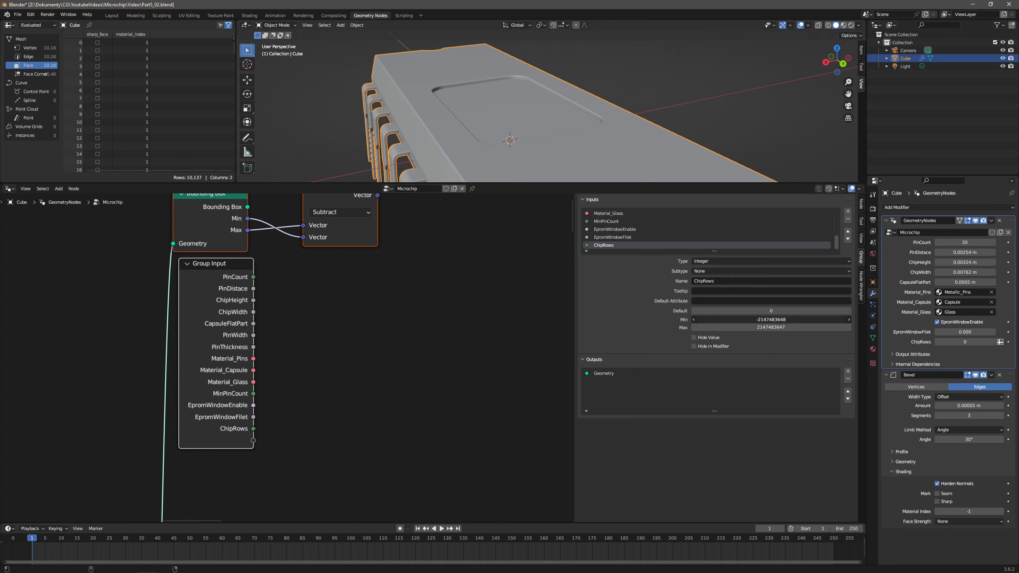
{"action": "left_click", "coordinate": [786, 312]}
{"action": "type", "text": "2"}
{"action": "key", "text": "Return"}
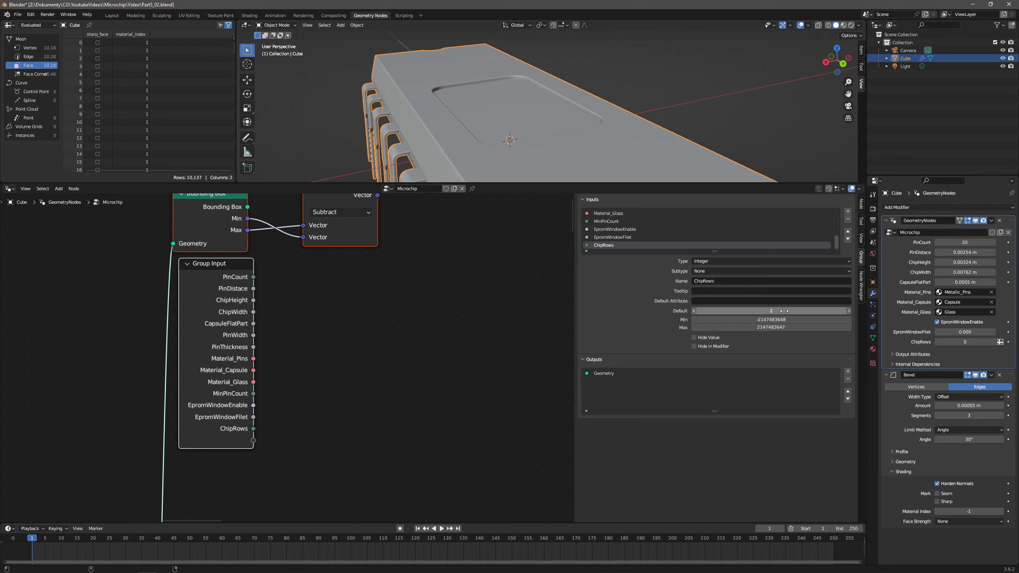
{"action": "left_click", "coordinate": [785, 319]}
{"action": "type", "text": "1"}
{"action": "key", "text": "Return"}
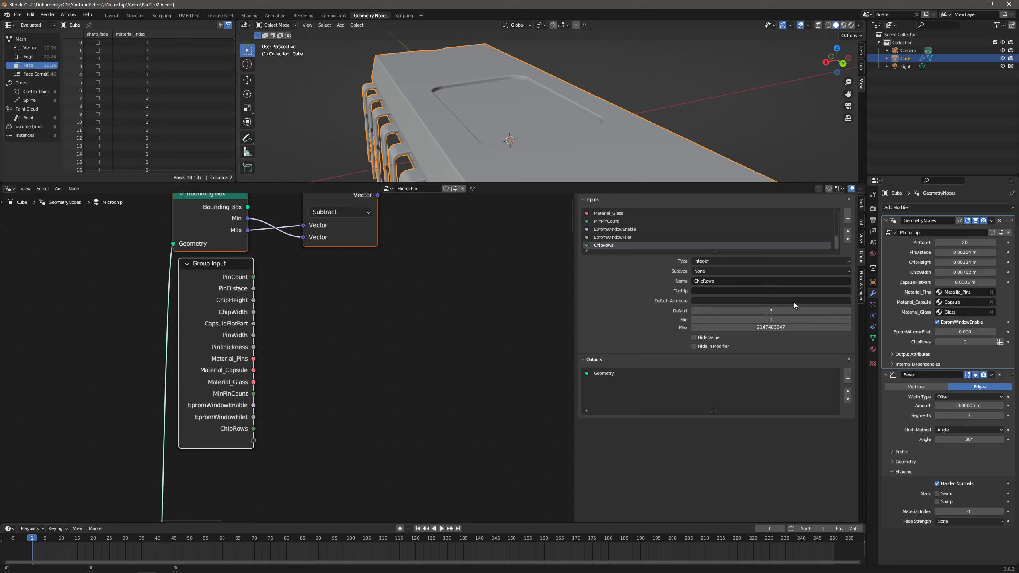
{"action": "left_click", "coordinate": [766, 328]}
{"action": "type", "text": "20"}
{"action": "key", "text": "Return"}
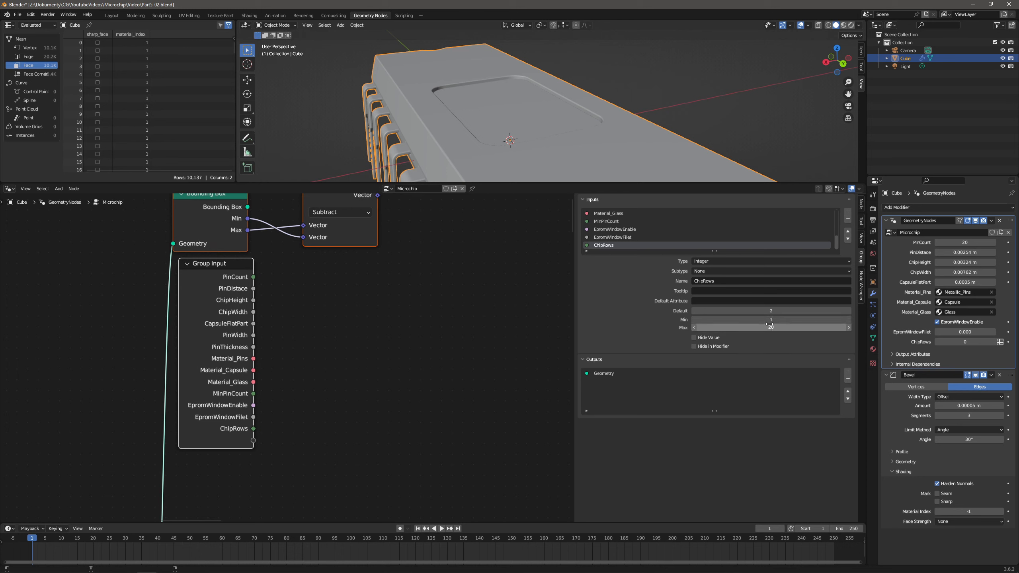
Add an integer group input named ChipColums with a default of 2 and a minimum of 1.
{"action": "left_click", "coordinate": [847, 211]}
{"action": "double_click", "coordinate": [738, 280]}
{"action": "type", "text": "ChipColums"}
{"action": "key", "text": "Return"}
{"action": "left_click", "coordinate": [785, 311]}
{"action": "type", "text": "2"}
{"action": "key", "text": "Tab"}
{"action": "type", "text": "1"}
{"action": "key", "text": "Tab"}
{"action": "key", "text": "Return"}
Add another group input of type Float with Distance subtype, a default of 0.1 mm and a minimum of 0.
{"action": "left_click", "coordinate": [848, 211]}
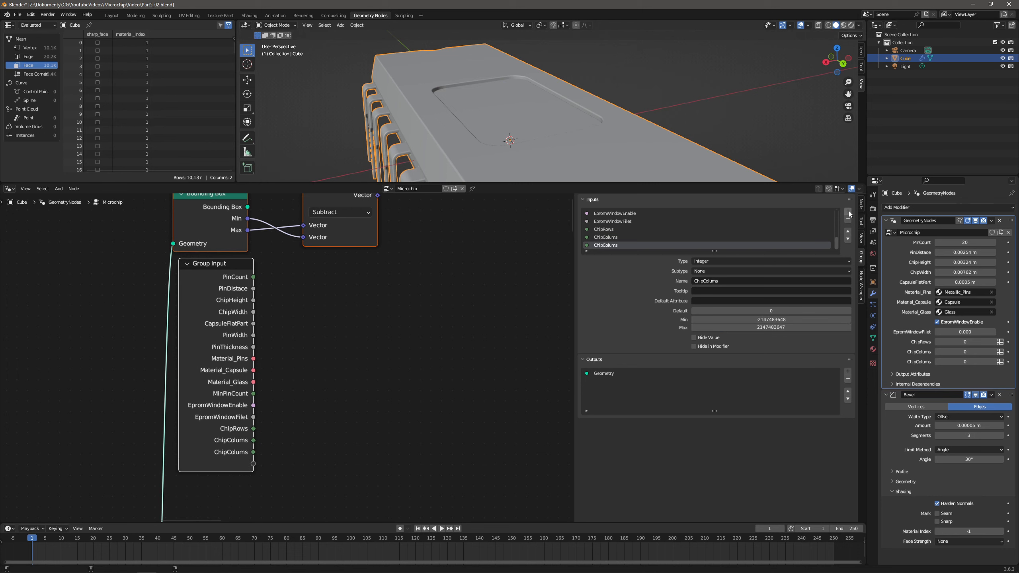
{"action": "left_click", "coordinate": [719, 261]}
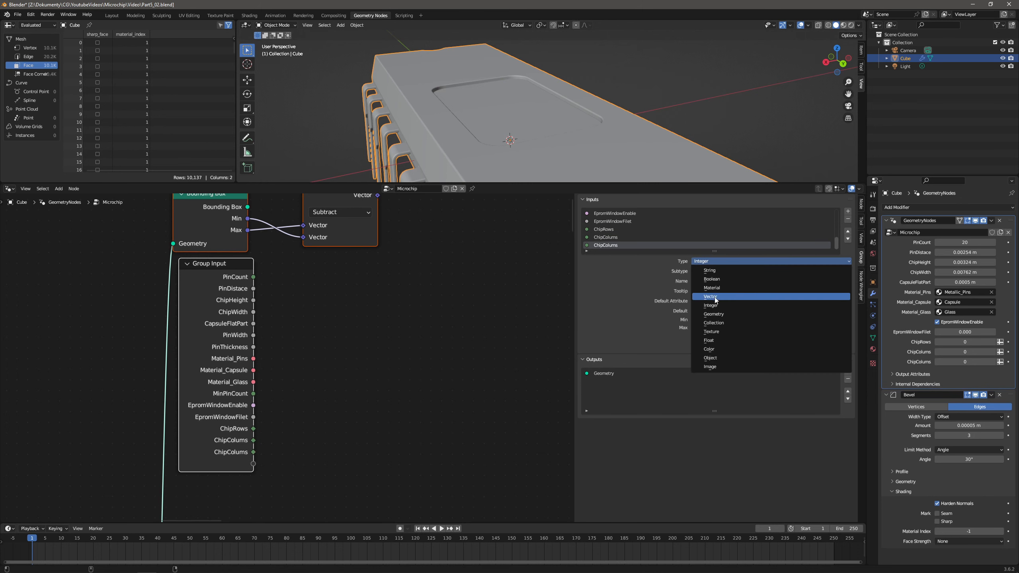
{"action": "left_click", "coordinate": [709, 341]}
{"action": "left_click", "coordinate": [705, 272]}
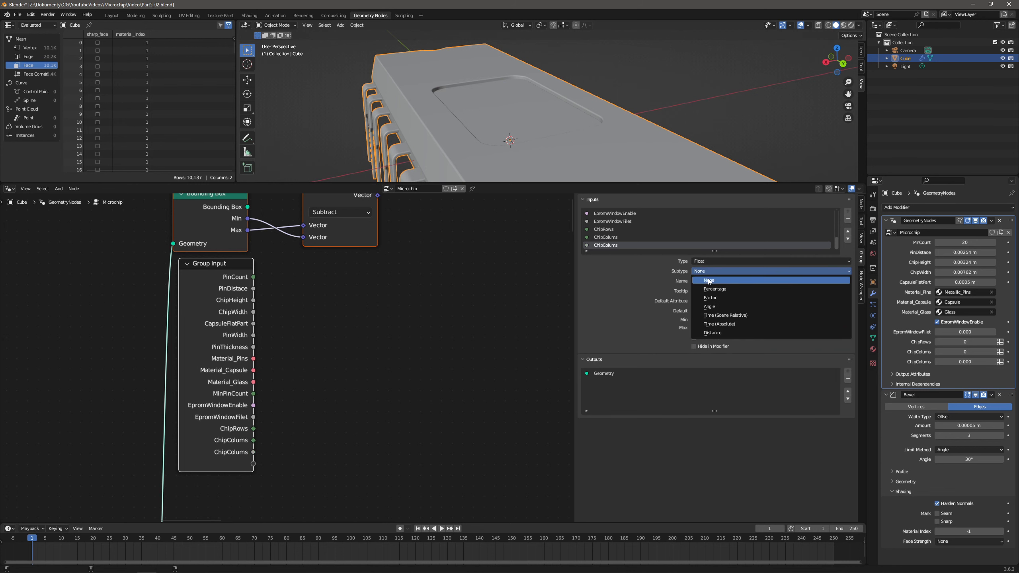
{"action": "left_click", "coordinate": [718, 333]}
{"action": "left_click", "coordinate": [775, 311]}
{"action": "type", "text": "0.1mm"}
{"action": "key", "text": "Return"}
{"action": "left_click", "coordinate": [787, 320]}
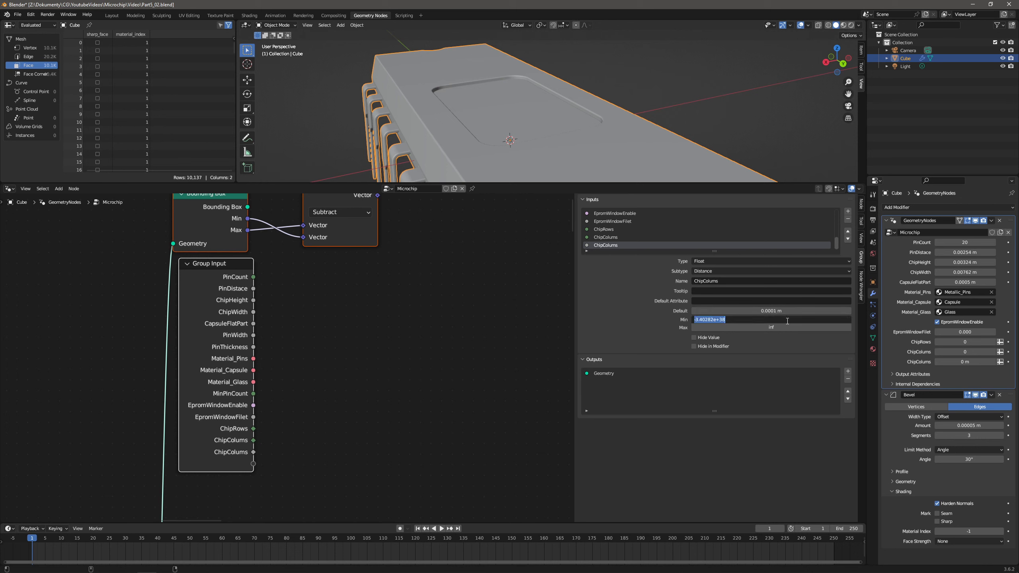
{"action": "type", "text": "0"}
{"action": "key", "text": "Return"}
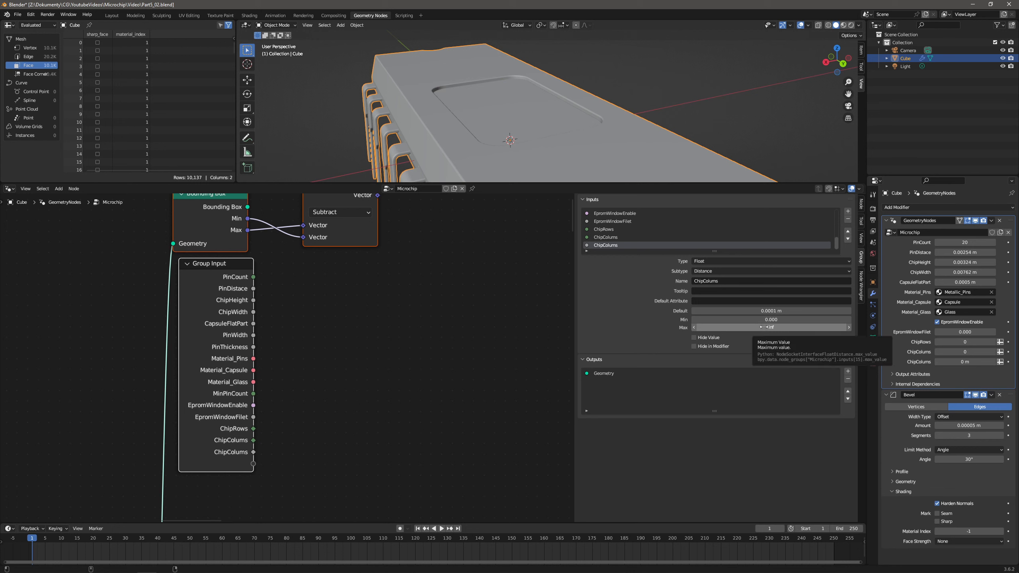
Set both ChipRows and ChipColums to 2 in the object's GeometryNodes modifier.
{"action": "left_click", "coordinate": [973, 341]}
{"action": "type", "text": "2"}
{"action": "left_click", "coordinate": [952, 348]}
{"action": "type", "text": "2"}
{"action": "key", "text": "Return"}
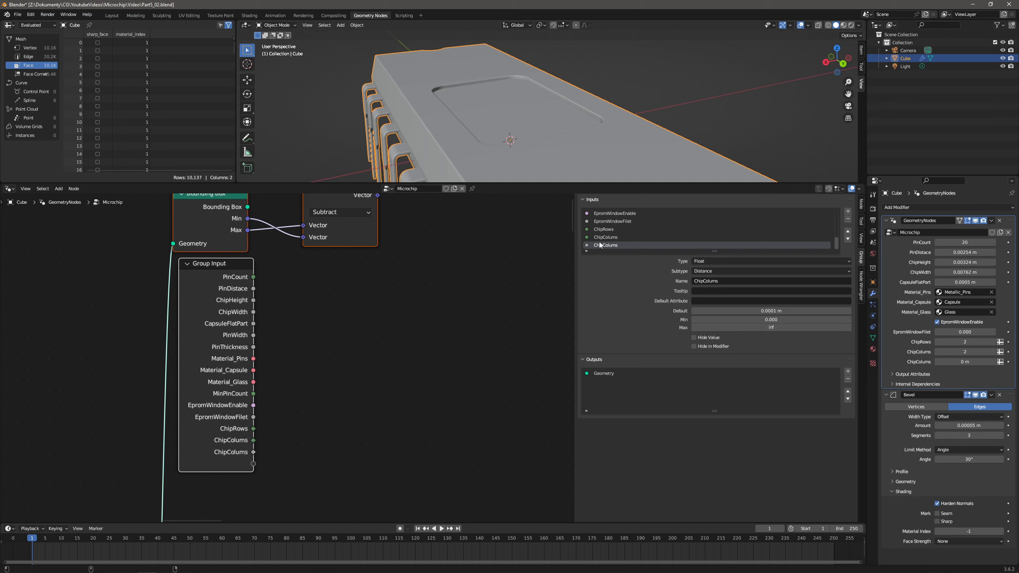
Rename the new distance group input to SpaceBetweenTiles.
{"action": "double_click", "coordinate": [717, 279]}
{"action": "type", "text": "SpaceBetweenTiles"}
{"action": "key", "text": "Return"}
Rename the distance group input to TilesSpacing and set its value in the modifier to 0.0001 m.
{"action": "left_click", "coordinate": [727, 282]}
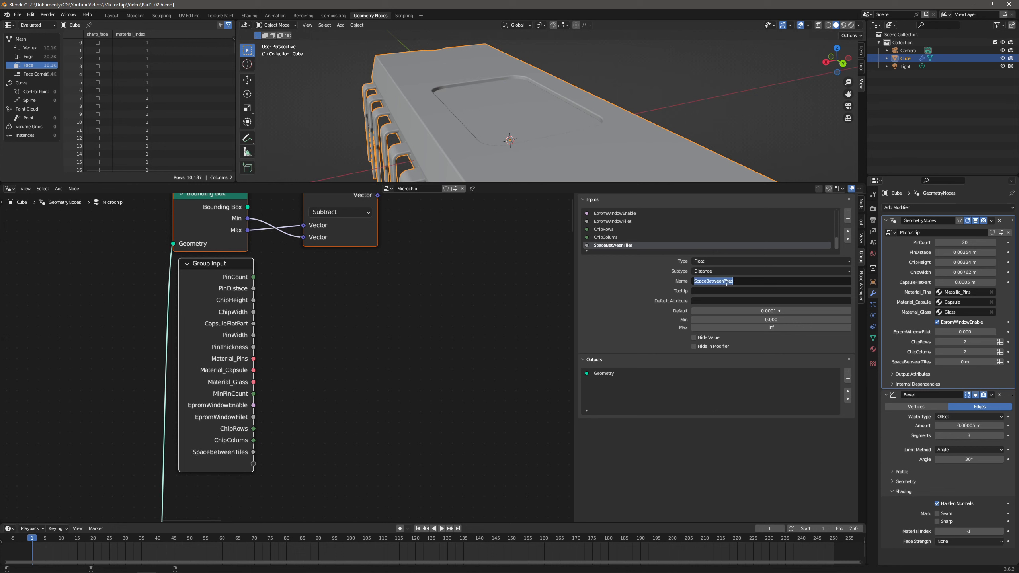
{"action": "type", "text": "TilesSpacing"}
{"action": "key", "text": "Return"}
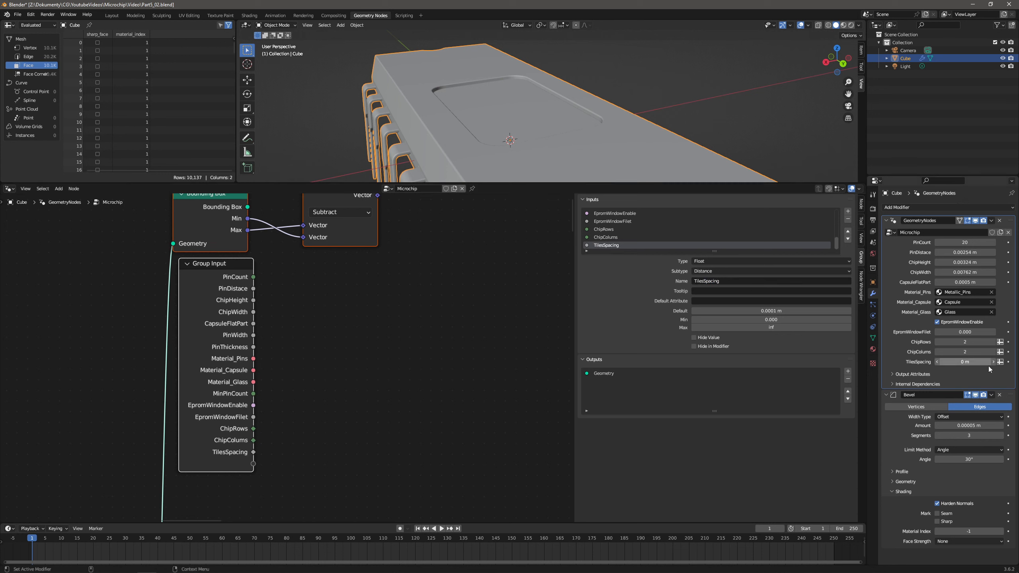
{"action": "left_click", "coordinate": [966, 362]}
{"action": "type", "text": "0.0001"}
{"action": "key", "text": "Return"}
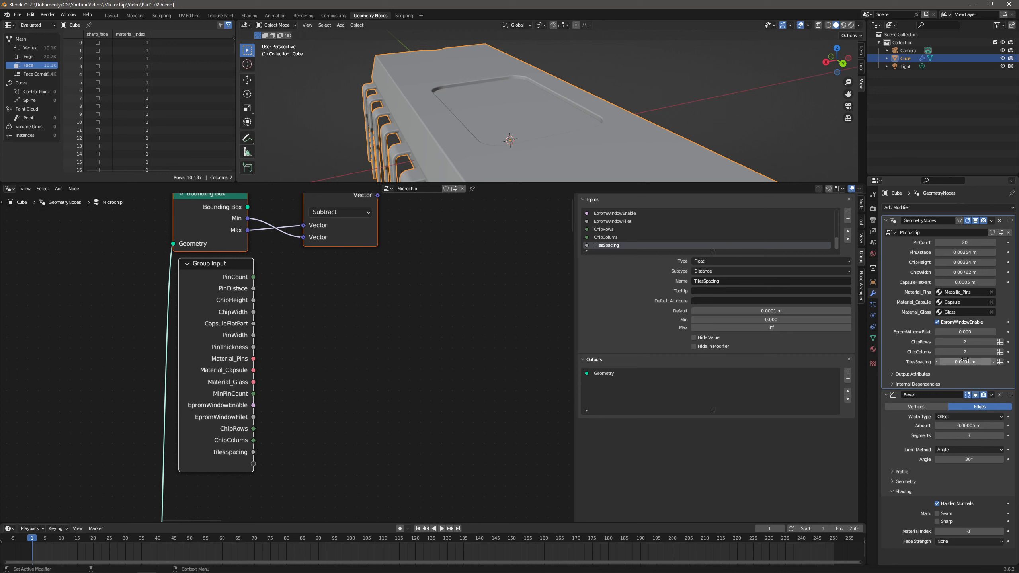
Add a Boolean group input named AutomaticRowsOverride and move it above ChipRows in the inputs order.
{"action": "left_click", "coordinate": [848, 212]}
{"action": "left_click", "coordinate": [716, 261]}
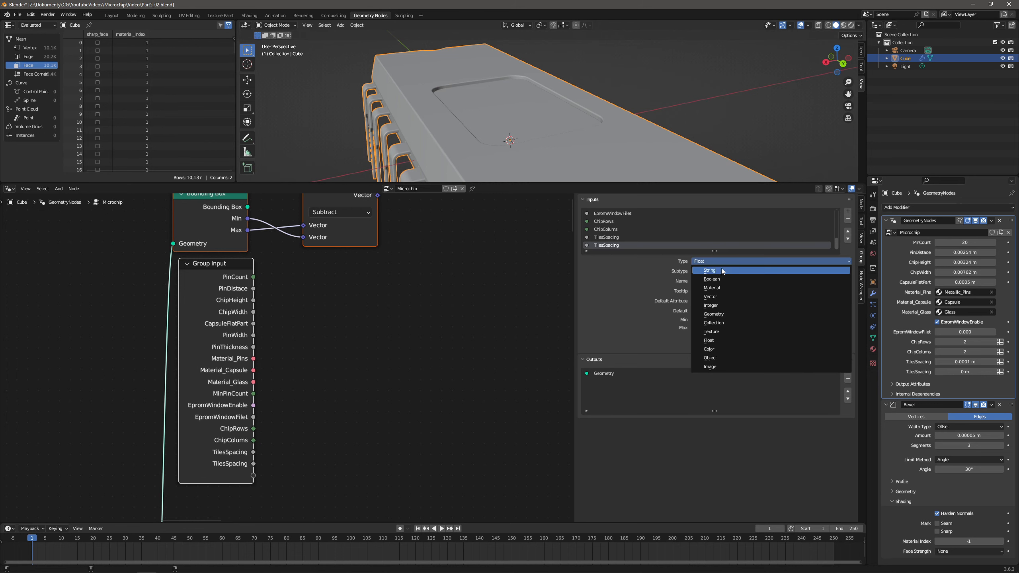
{"action": "left_click", "coordinate": [722, 282]}
{"action": "left_click", "coordinate": [725, 272]}
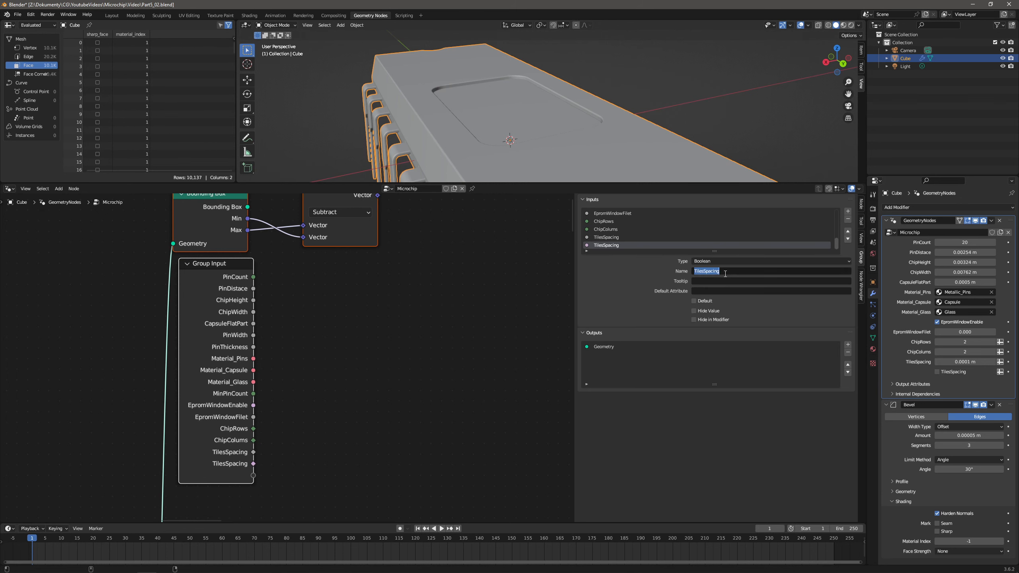
{"action": "type", "text": "AutomaticRowsOverride"}
{"action": "key", "text": "Return"}
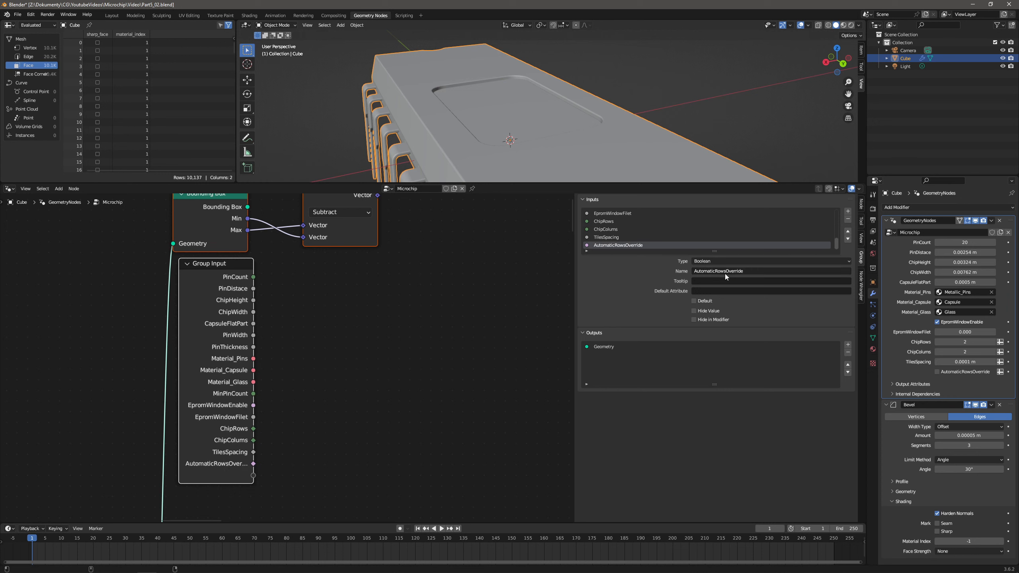
{"action": "left_click", "coordinate": [848, 231]}
{"action": "left_click", "coordinate": [848, 232]}
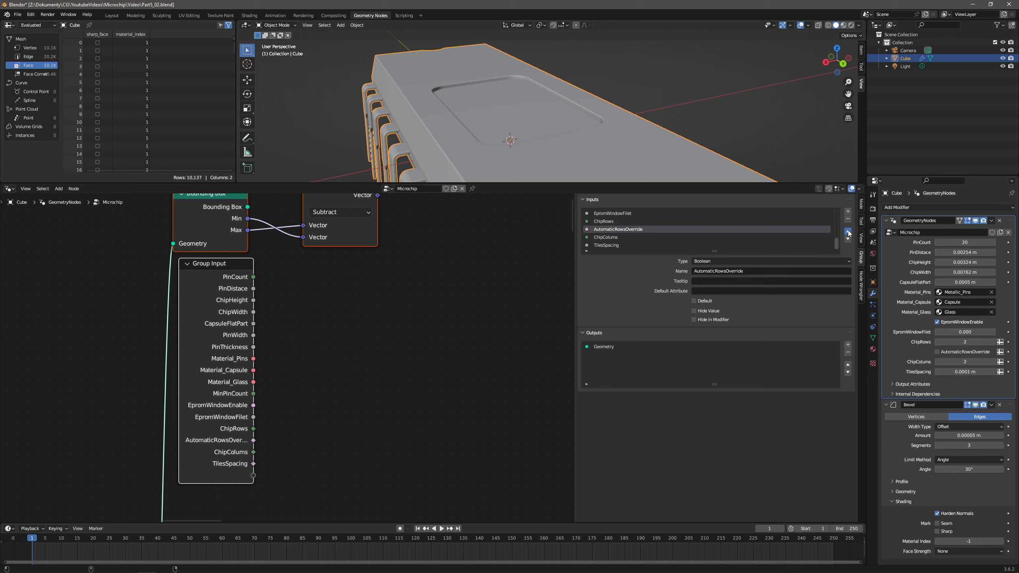
{"action": "left_click", "coordinate": [848, 231]}
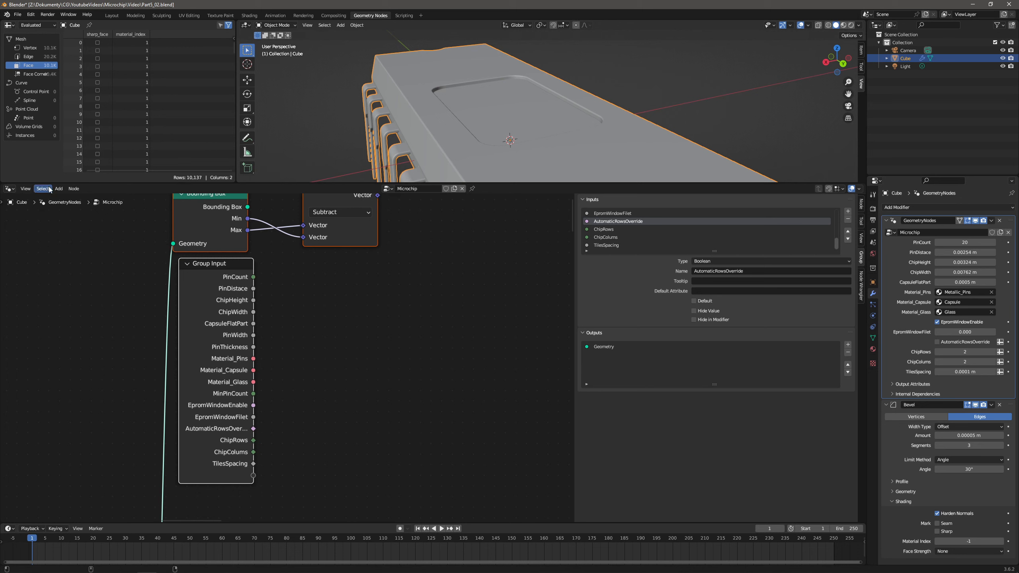
Add a Math Divide node beside the Group Input that divides PinCount by MinPinCount.
{"action": "left_click_drag", "start_coordinate": [253, 278], "coordinate": [329, 322]}
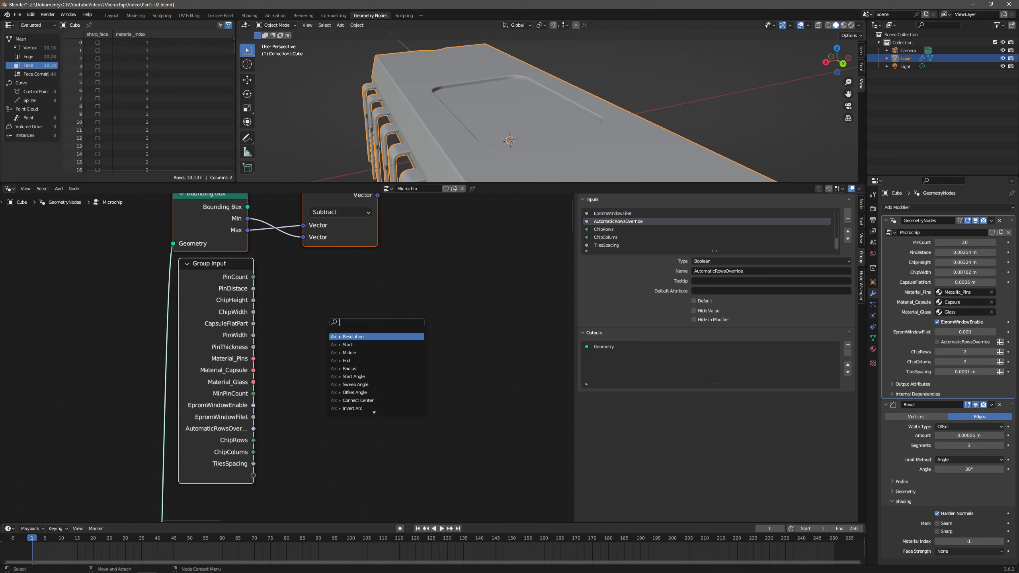
{"action": "type", "text": "di"}
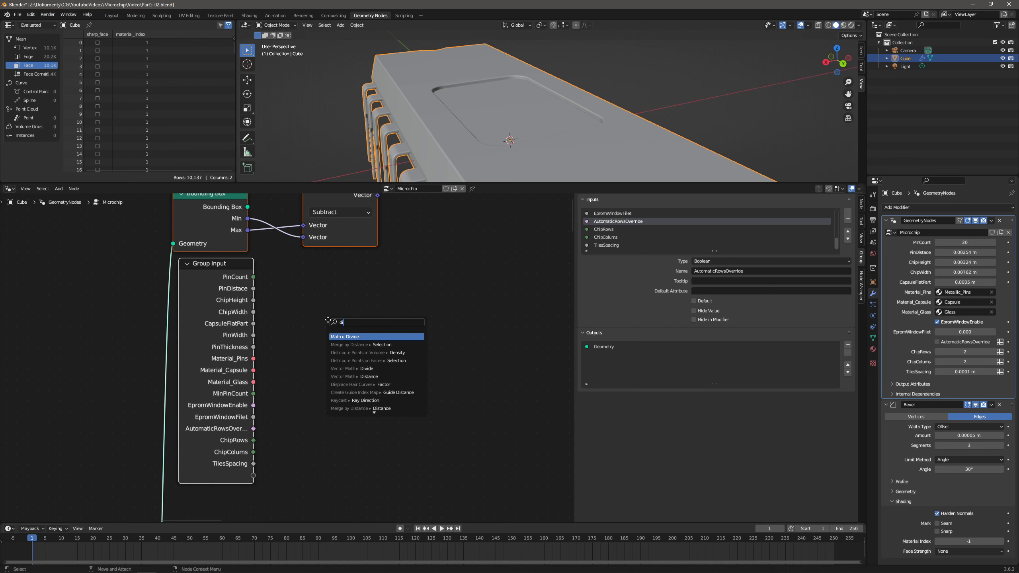
{"action": "key", "text": "Return"}
{"action": "left_click", "coordinate": [341, 346]}
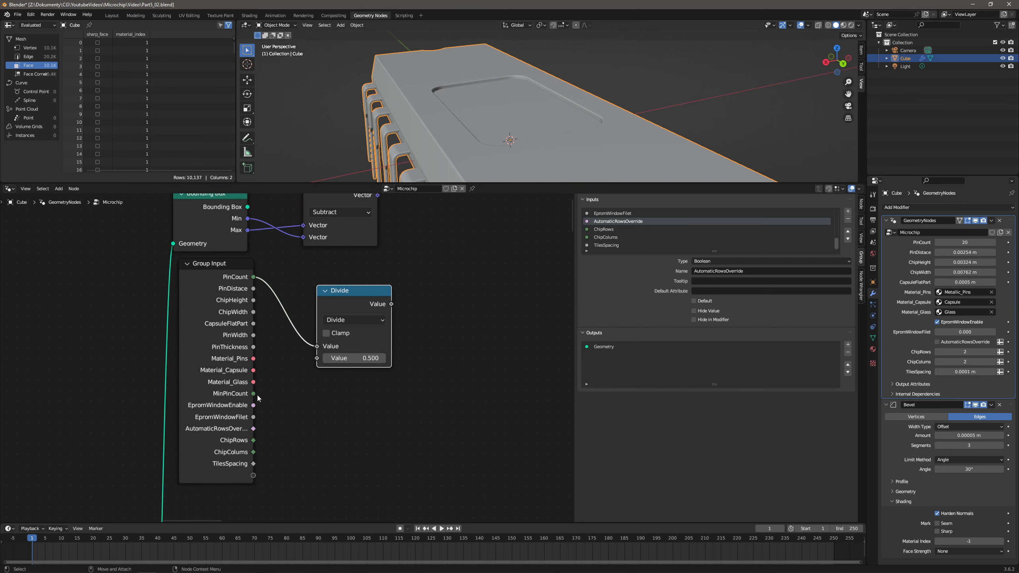
{"action": "left_click_drag", "start_coordinate": [253, 393], "coordinate": [317, 358]}
Feed the Divide result into a new Math Truncate node and arrange both nodes beside the Group Input.
{"action": "left_click_drag", "start_coordinate": [391, 303], "coordinate": [423, 308]}
{"action": "type", "text": "trun"}
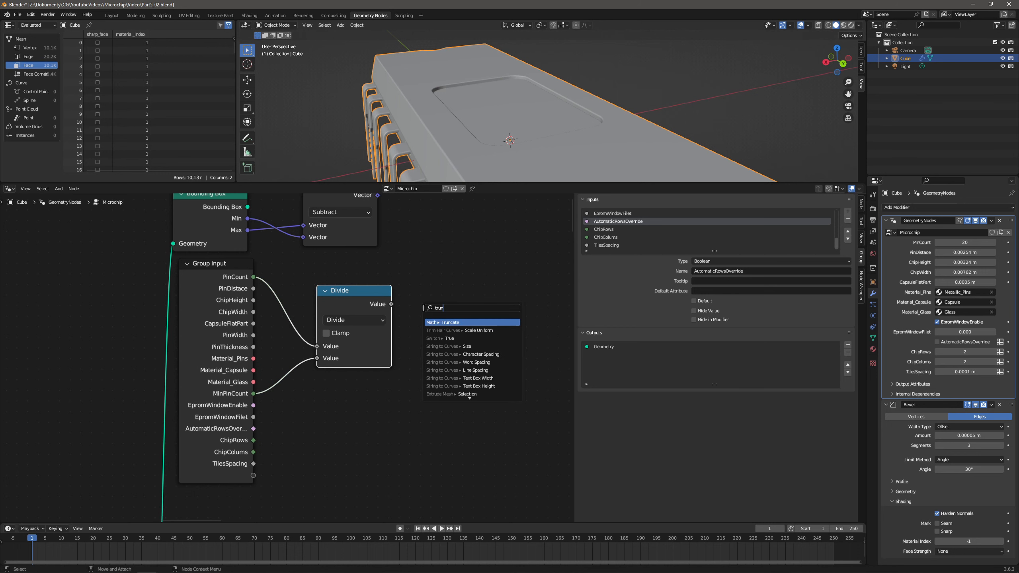
{"action": "key", "text": "Return"}
{"action": "left_click", "coordinate": [401, 301]}
{"action": "left_click_drag", "start_coordinate": [419, 271], "coordinate": [320, 324]}
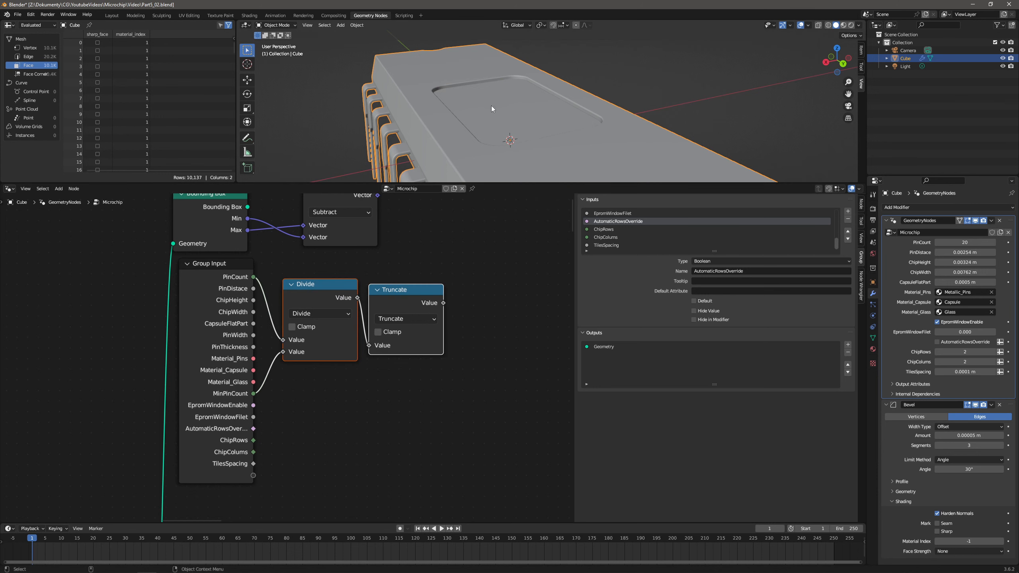
Add a Float Switch node with Truncate as False, ChipRows as True and AutomaticRowsOverride controlling the switch.
{"action": "middle_click_drag", "start_coordinate": [213, 193], "coordinate": [73, 204]}
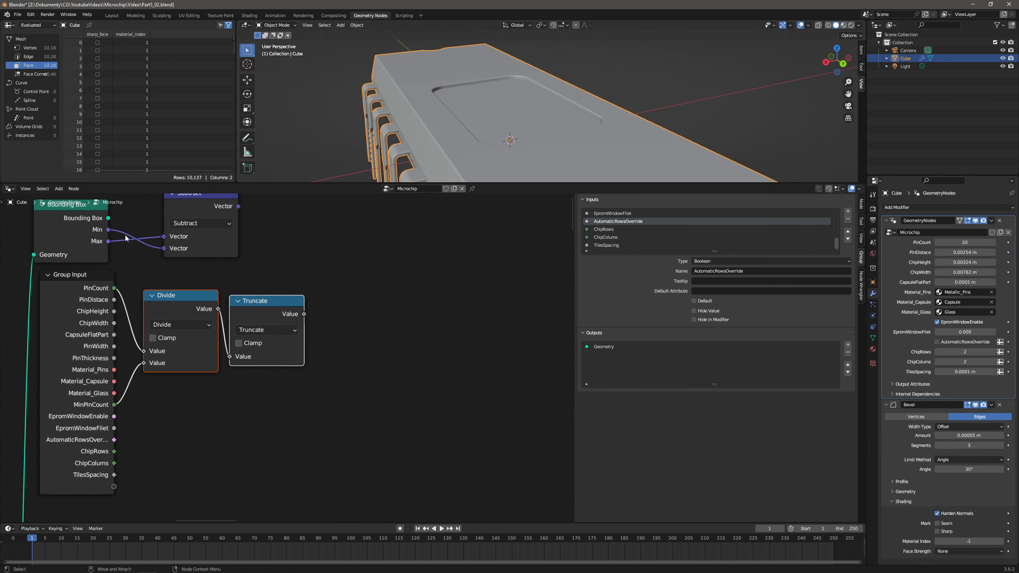
{"action": "left_click_drag", "start_coordinate": [304, 314], "coordinate": [349, 342]}
{"action": "type", "text": "sw"}
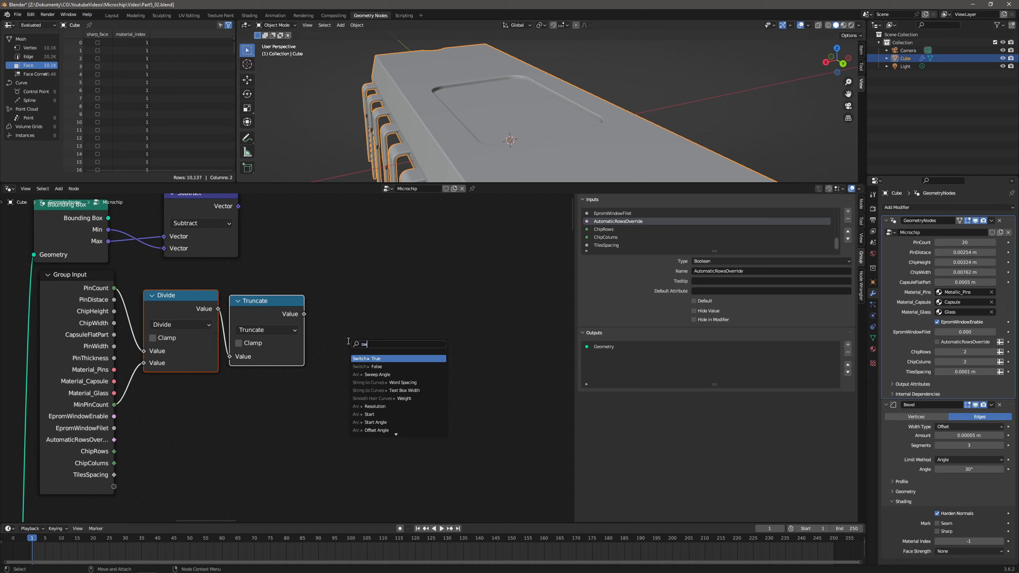
{"action": "type", "text": "i"}
{"action": "key", "text": "Down"}
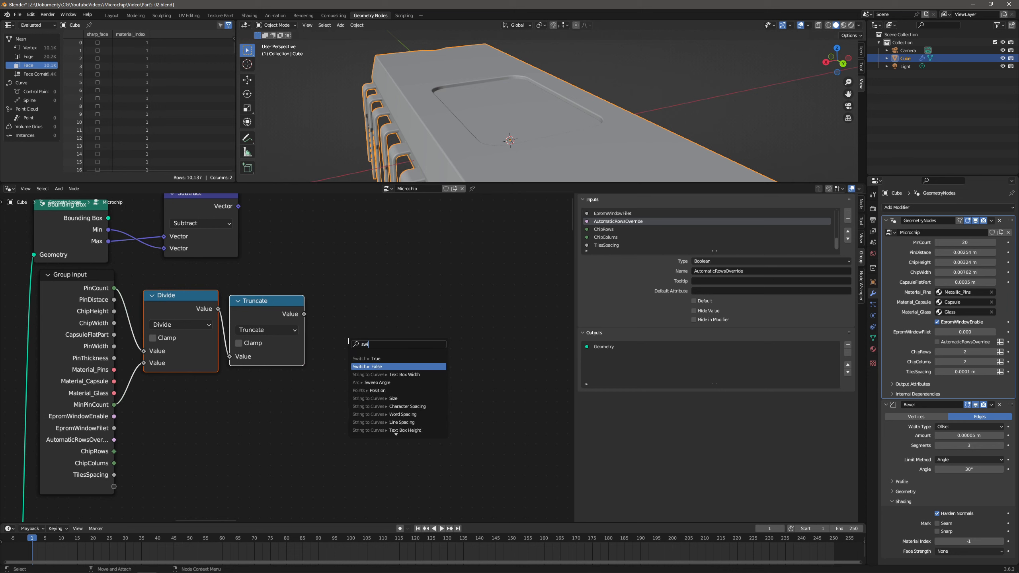
{"action": "key", "text": "Return"}
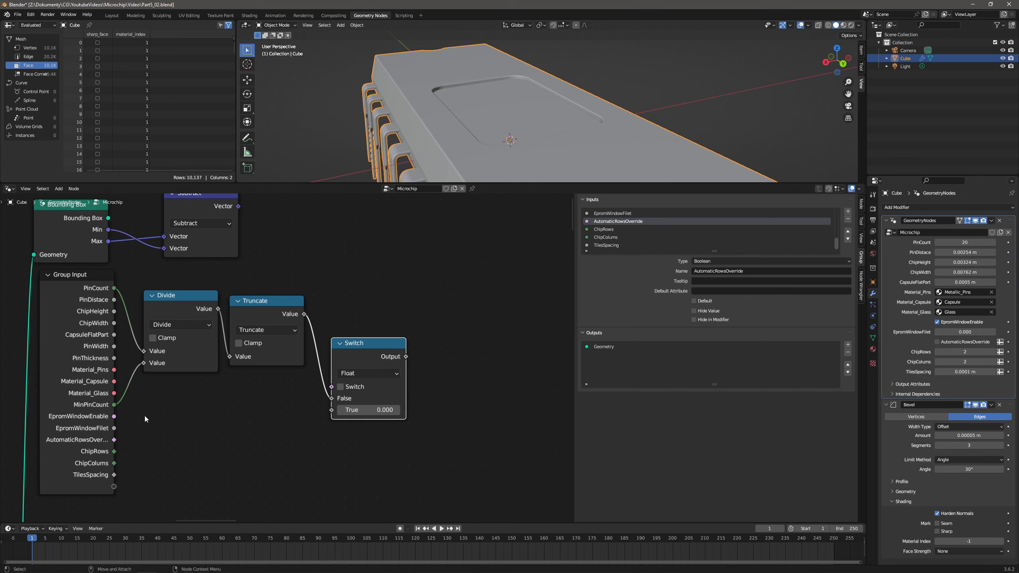
{"action": "left_click_drag", "start_coordinate": [114, 451], "coordinate": [331, 411]}
{"action": "left_click_drag", "start_coordinate": [116, 440], "coordinate": [332, 387]}
{"action": "mouse_move", "coordinate": [357, 356]}
{"action": "middle_mouse_down"}
{"action": "mouse_move", "coordinate": [349, 299]}
{"action": "mouse_move", "coordinate": [352, 348]}
{"action": "middle_mouse_up"}
{"action": "scroll", "coordinate": [191, 350], "scroll_direction": "down", "scroll_amount": 1}
{"action": "scroll", "coordinate": [311, 346], "scroll_direction": "down", "scroll_amount": 2}
{"action": "scroll", "coordinate": [312, 345], "scroll_direction": "up", "scroll_amount": 2}
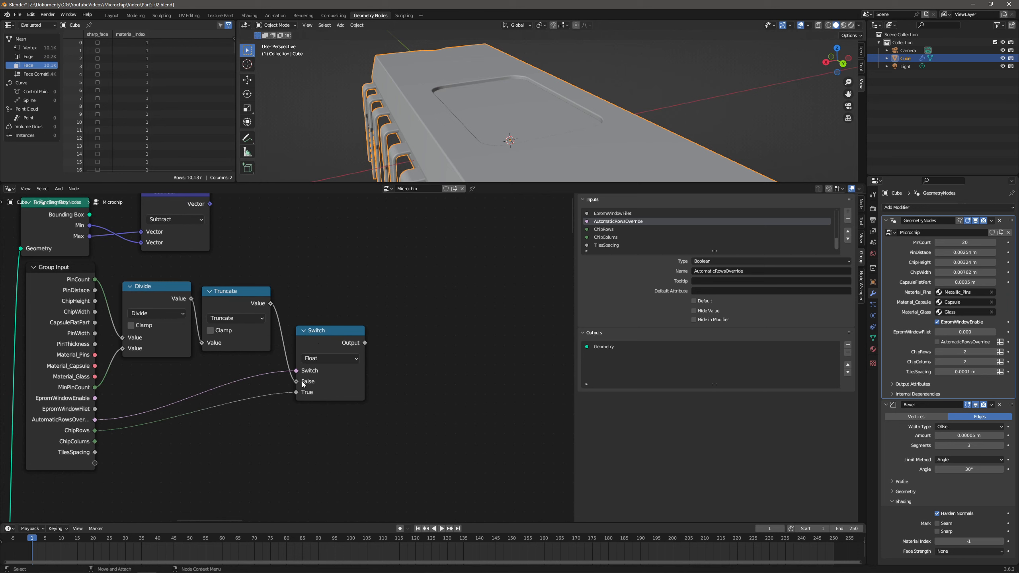
Add a Combine XYZ node with the Switch output connected to its X component.
{"action": "left_click_drag", "start_coordinate": [366, 342], "coordinate": [427, 373]}
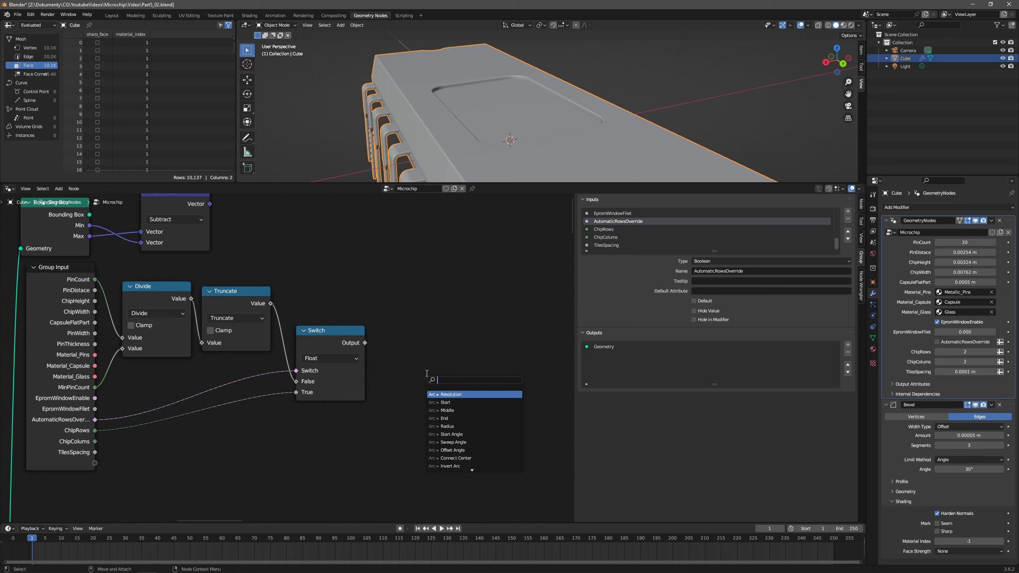
{"action": "type", "text": "combin"}
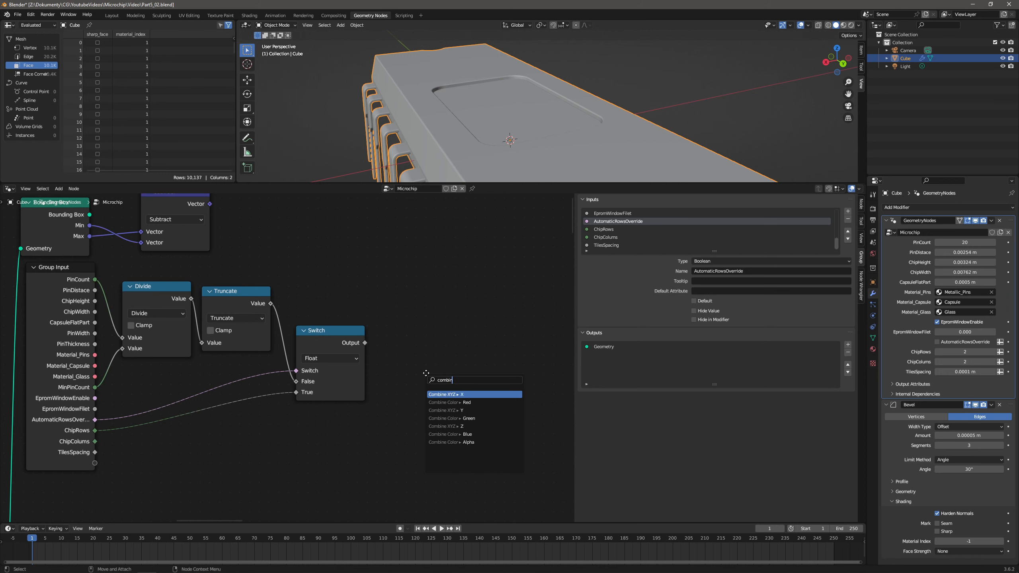
{"action": "key", "text": "Return"}
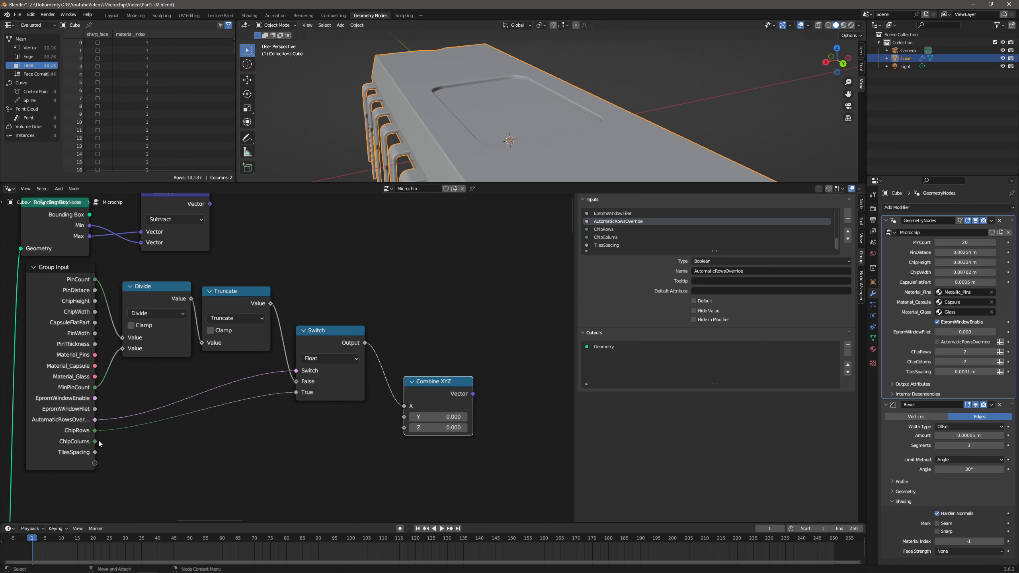
Wire the Combine XYZ node so ChipColums feeds its X component and the Switch output feeds its Y component.
{"action": "left_click_drag", "start_coordinate": [94, 442], "coordinate": [404, 417]}
{"action": "left_click_drag", "start_coordinate": [440, 388], "coordinate": [416, 385]}
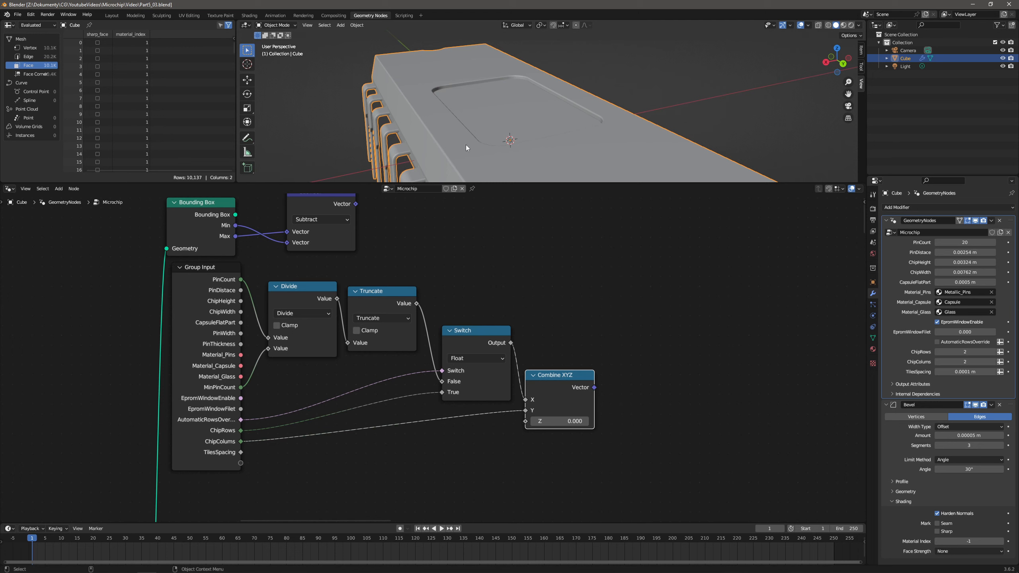
{"action": "left_click_drag", "start_coordinate": [510, 343], "coordinate": [566, 381]}
{"action": "right_click_drag", "start_coordinate": [547, 365], "coordinate": [546, 366], "text": "ctrl"}
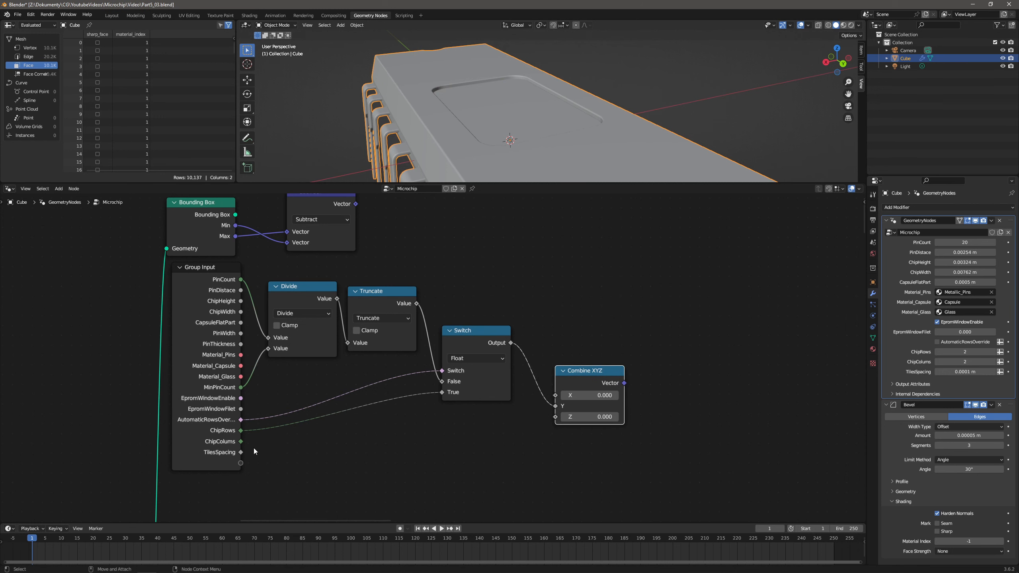
{"action": "left_click_drag", "start_coordinate": [240, 442], "coordinate": [577, 393]}
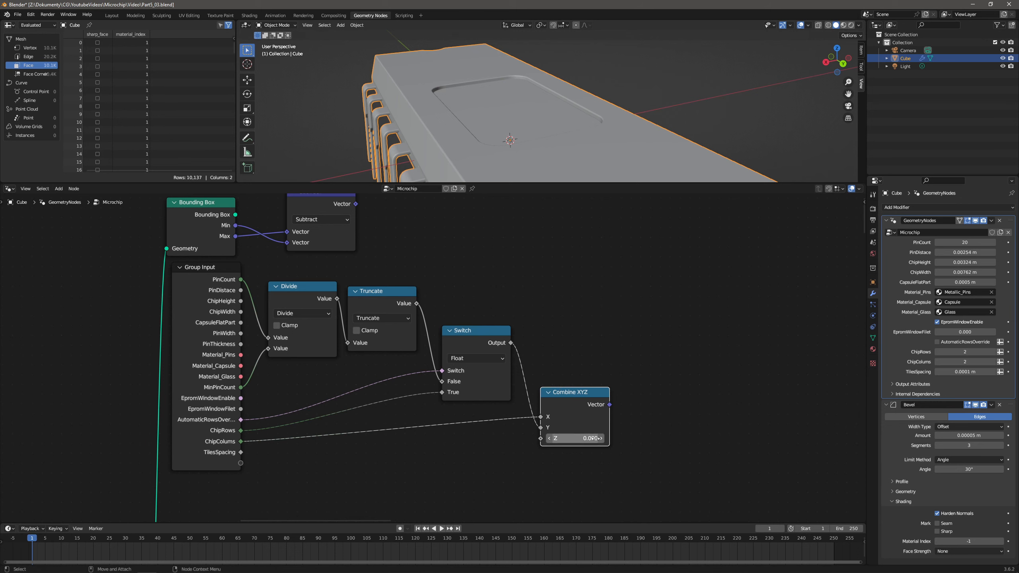
Set the Combine XYZ node's Z component to 1 and reposition the node near the Switch node.
{"action": "left_click", "coordinate": [595, 438]}
{"action": "type", "text": "1"}
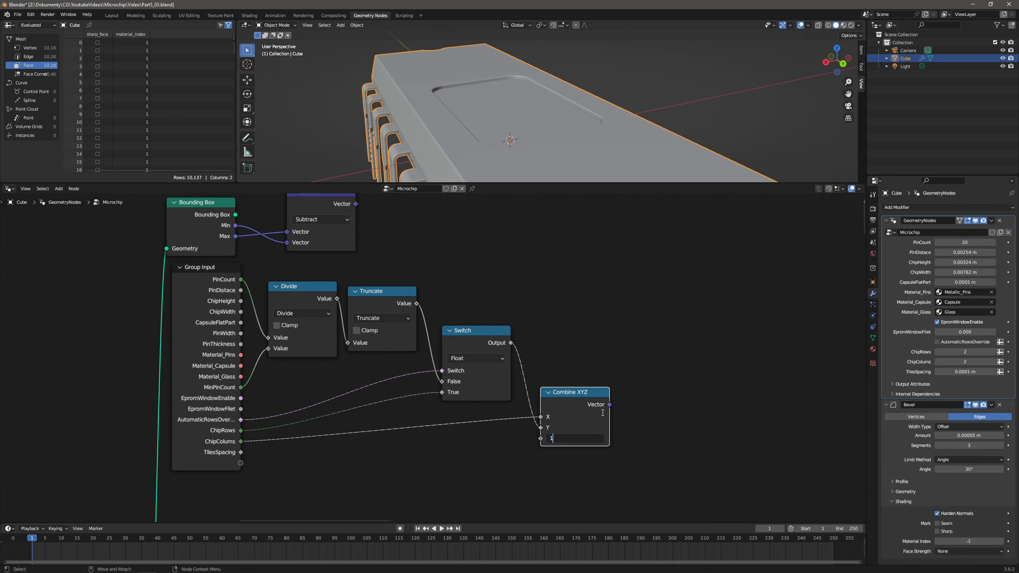
{"action": "key", "text": "Return"}
{"action": "middle_click_drag", "start_coordinate": [602, 413], "coordinate": [521, 419]}
{"action": "left_click_drag", "start_coordinate": [491, 402], "coordinate": [503, 416]}
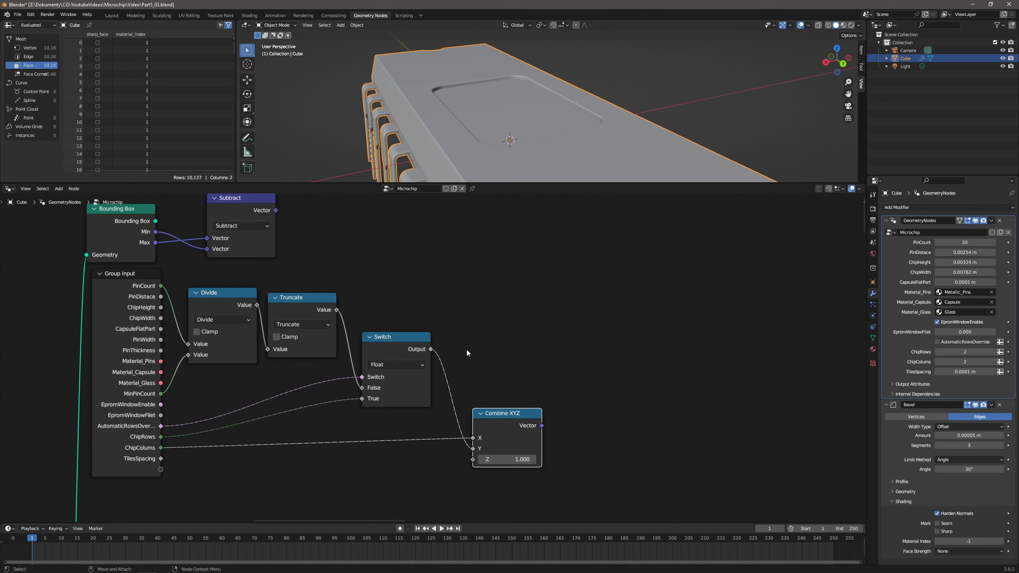
{"action": "left_click_drag", "start_coordinate": [510, 422], "coordinate": [483, 415]}
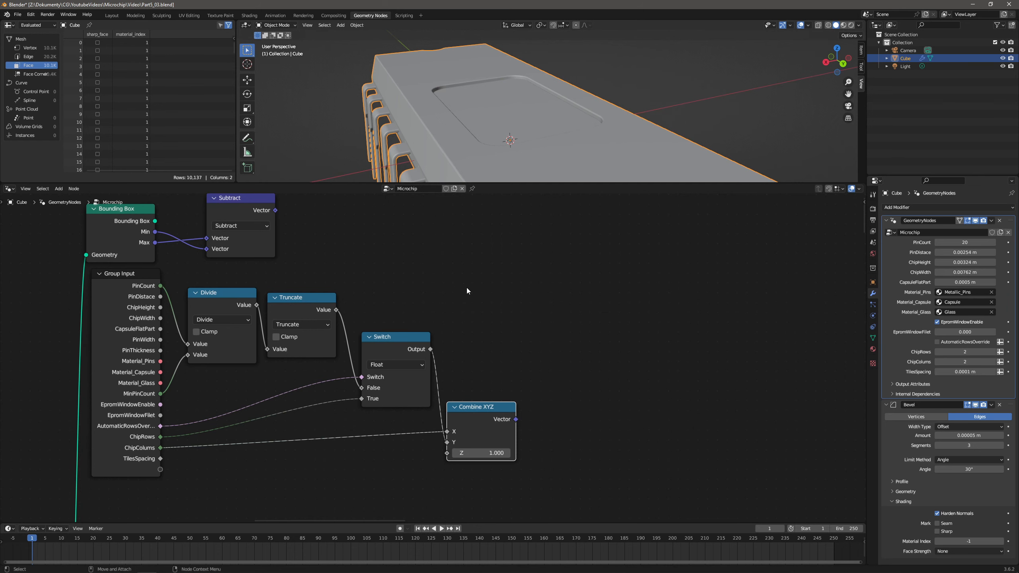
Add a Vector Math Subtract node fed by the Combine XYZ vector and place it beside that node.
{"action": "scroll", "coordinate": [493, 295], "scroll_direction": "down", "scroll_amount": 1}
{"action": "middle_click_drag", "start_coordinate": [493, 300], "coordinate": [412, 299]}
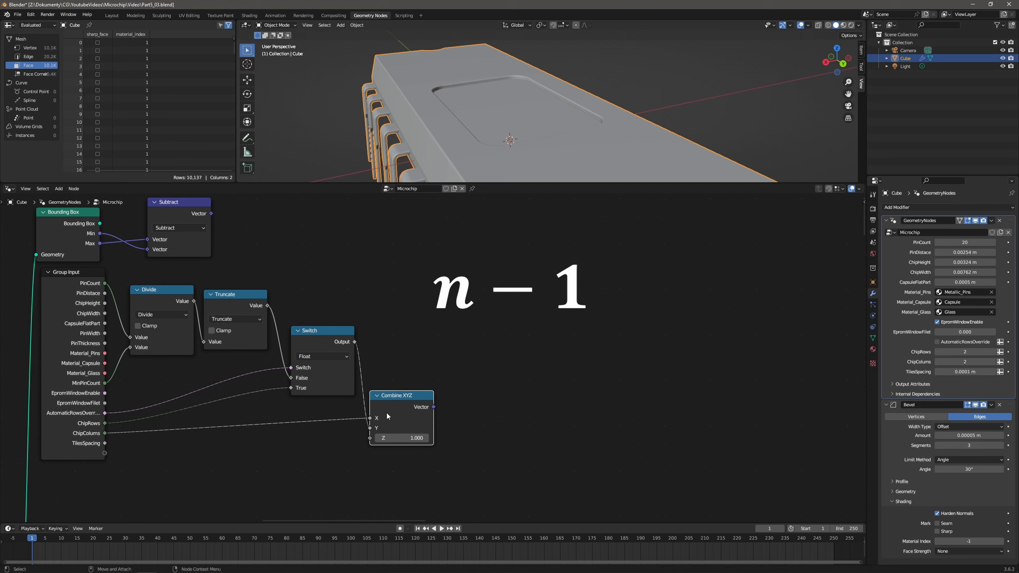
{"action": "left_click_drag", "start_coordinate": [434, 407], "coordinate": [486, 405]}
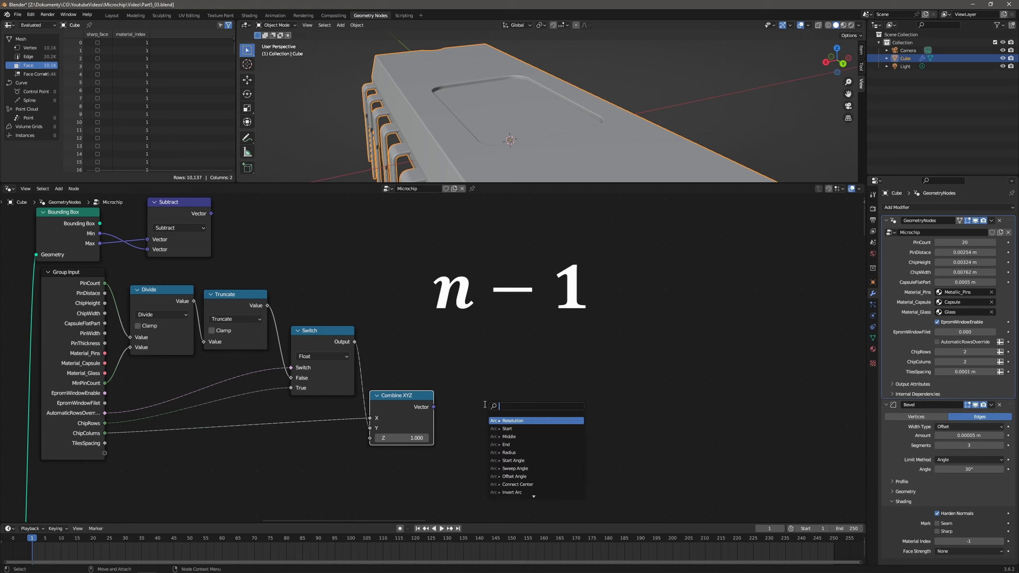
{"action": "type", "text": "vec"}
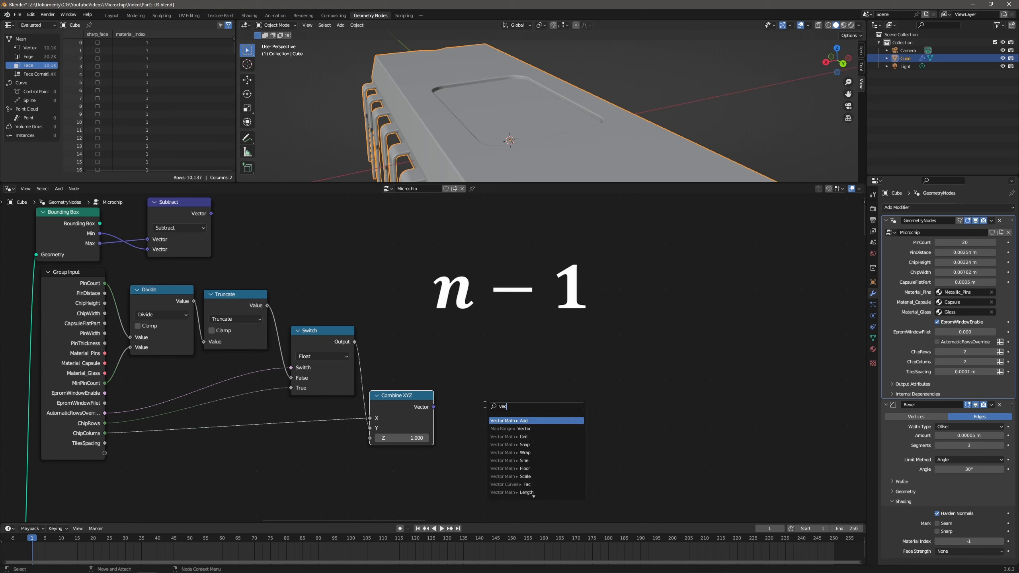
{"action": "type", "text": "tor math sub"}
{"action": "key", "text": "Return"}
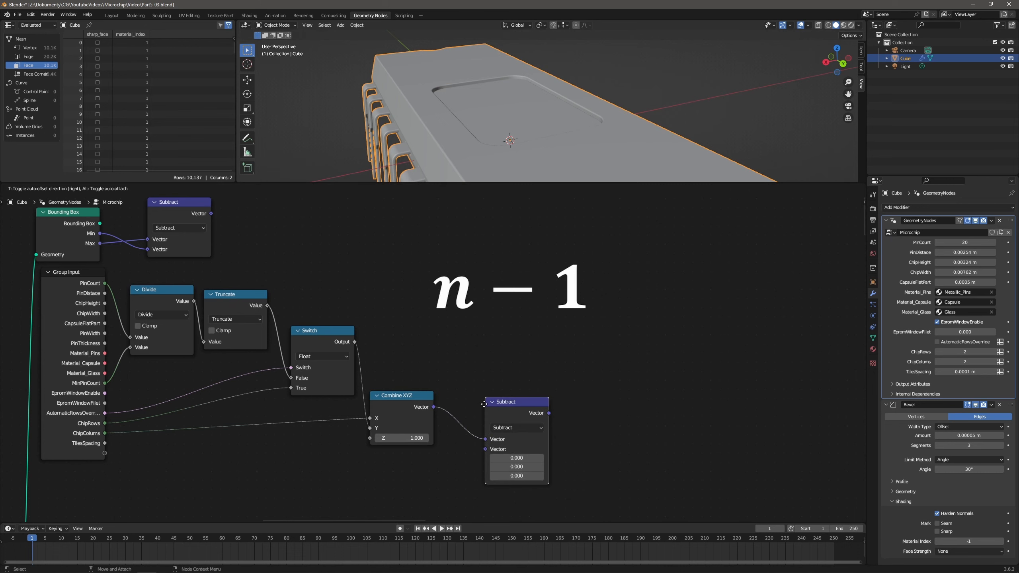
{"action": "left_click", "coordinate": [477, 374]}
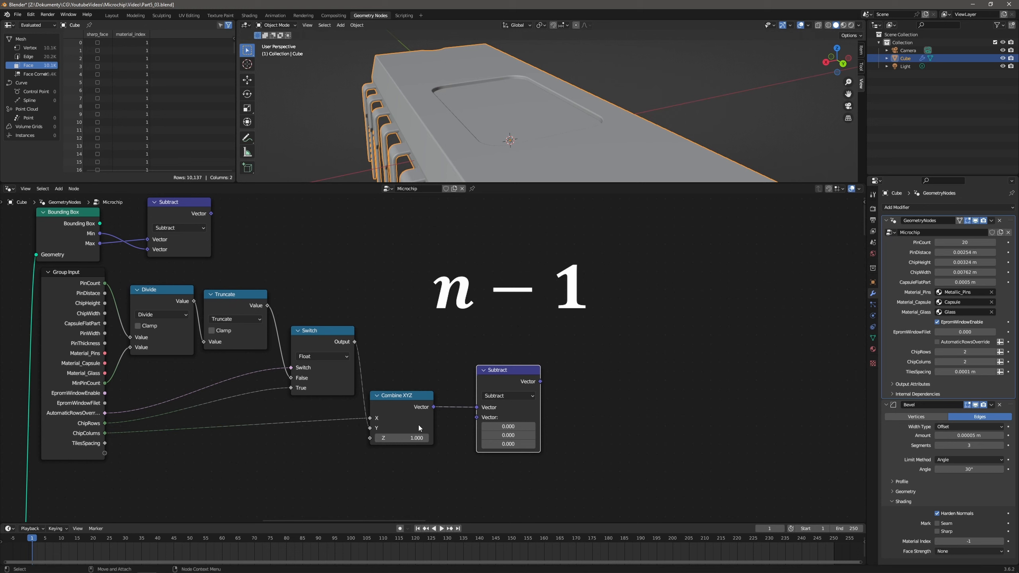
Set the new Subtract node's second vector to 1 in X and Y, and move the node closer to Combine XYZ.
{"action": "left_click", "coordinate": [516, 426]}
{"action": "type", "text": "1"}
{"action": "key", "text": "Return"}
{"action": "left_click", "coordinate": [517, 435]}
{"action": "type", "text": "1"}
{"action": "key", "text": "Return"}
{"action": "left_click_drag", "start_coordinate": [513, 373], "coordinate": [499, 371]}
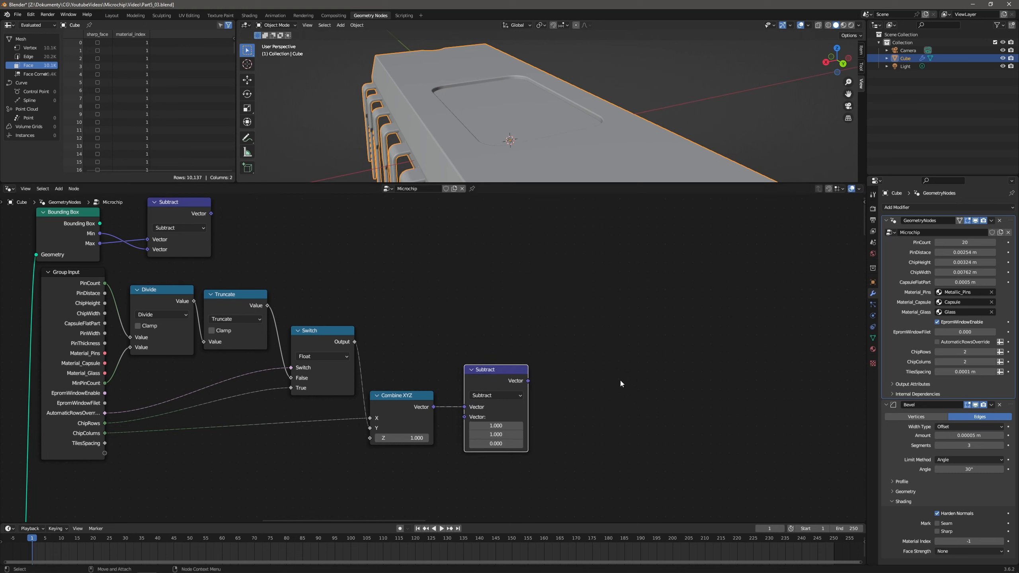
Add a Vector Math Scale node fed by the result of the Subtract node after Combine XYZ.
{"action": "left_click_drag", "start_coordinate": [528, 381], "coordinate": [585, 380]}
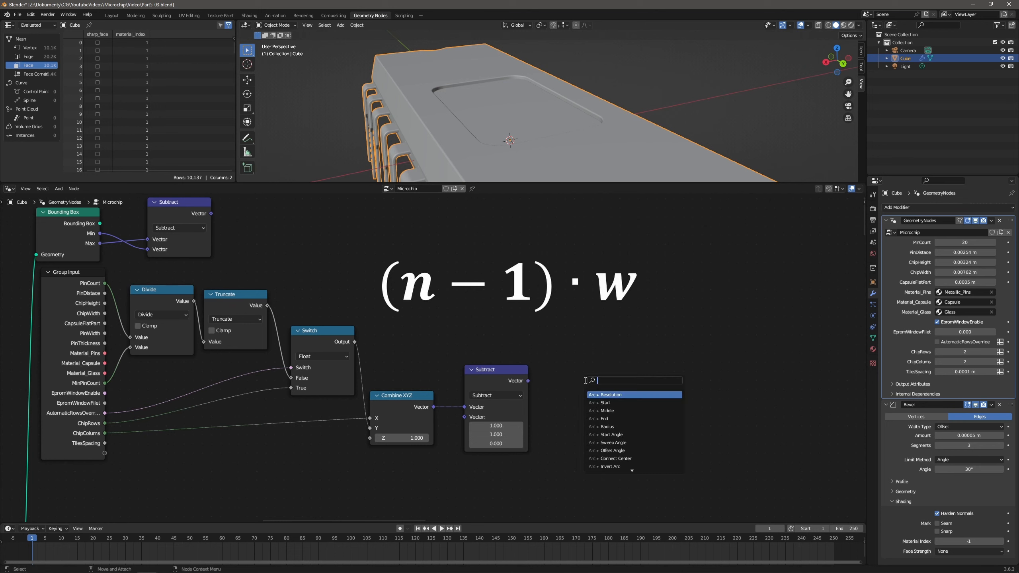
{"action": "type", "text": "ve"}
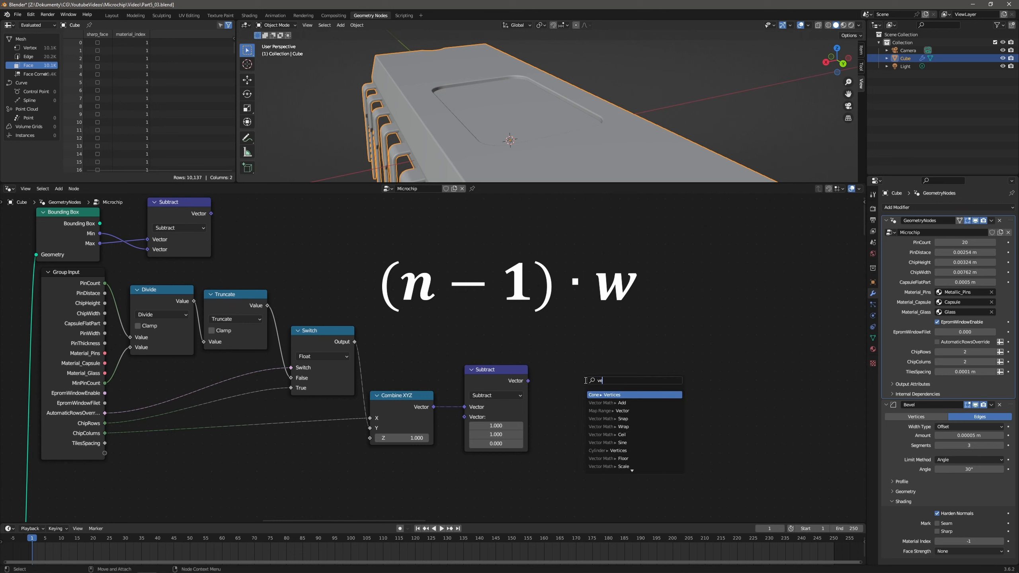
{"action": "type", "text": "ctor math sca"}
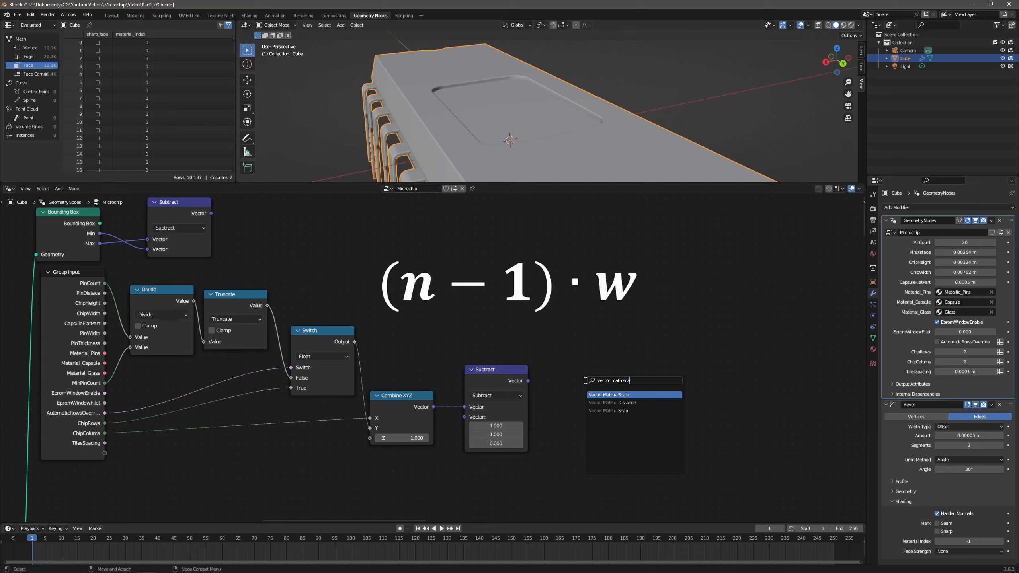
{"action": "key", "text": "Return"}
{"action": "left_click", "coordinate": [571, 423]}
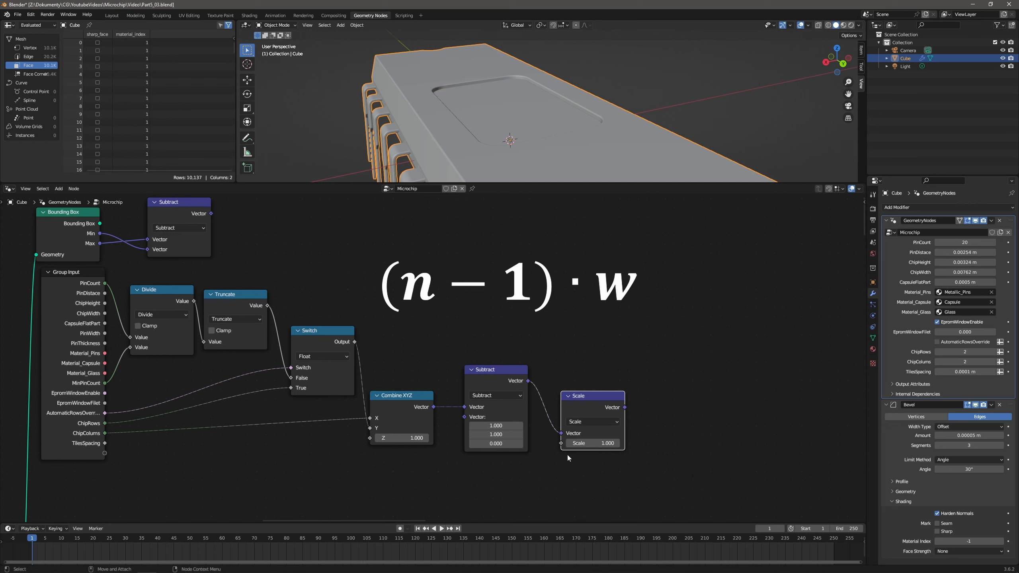
Connect TilesSpacing to the Scale node's factor and rearrange the Combine XYZ, Subtract and Scale nodes.
{"action": "left_click_drag", "start_coordinate": [105, 443], "coordinate": [561, 443]}
{"action": "left_click_drag", "start_coordinate": [420, 395], "coordinate": [419, 380]}
{"action": "left_click_drag", "start_coordinate": [501, 373], "coordinate": [489, 348]}
{"action": "left_click_drag", "start_coordinate": [562, 419], "coordinate": [538, 414]}
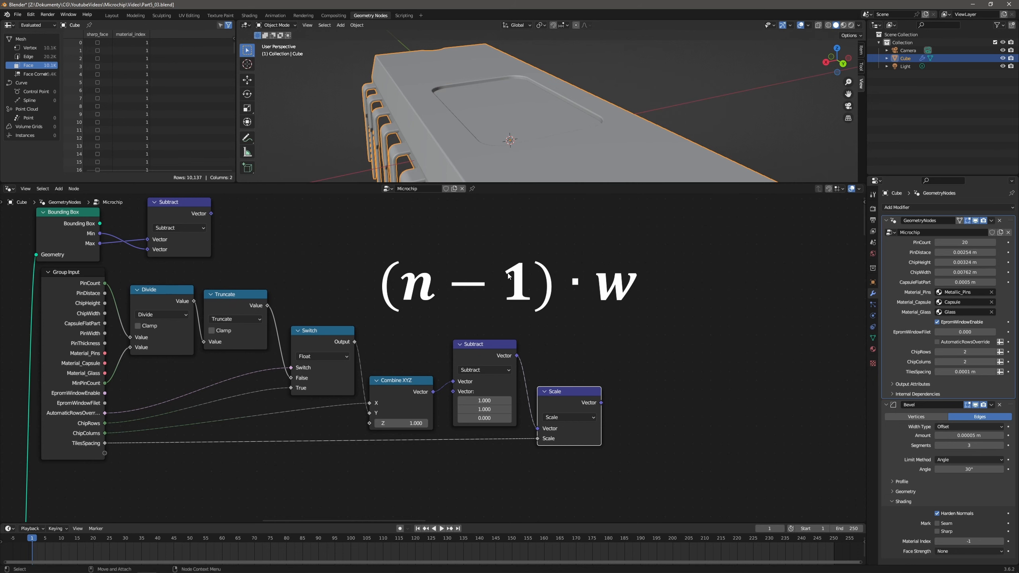
Duplicate the bounding box Subtract node and make the copy subtract the Scale result from the bounding box dimensions.
{"action": "middle_click_drag", "start_coordinate": [474, 297], "coordinate": [397, 315]}
{"action": "scroll", "coordinate": [397, 316], "scroll_direction": "down", "scroll_amount": 1}
{"action": "middle_click_drag", "start_coordinate": [331, 302], "coordinate": [364, 314]}
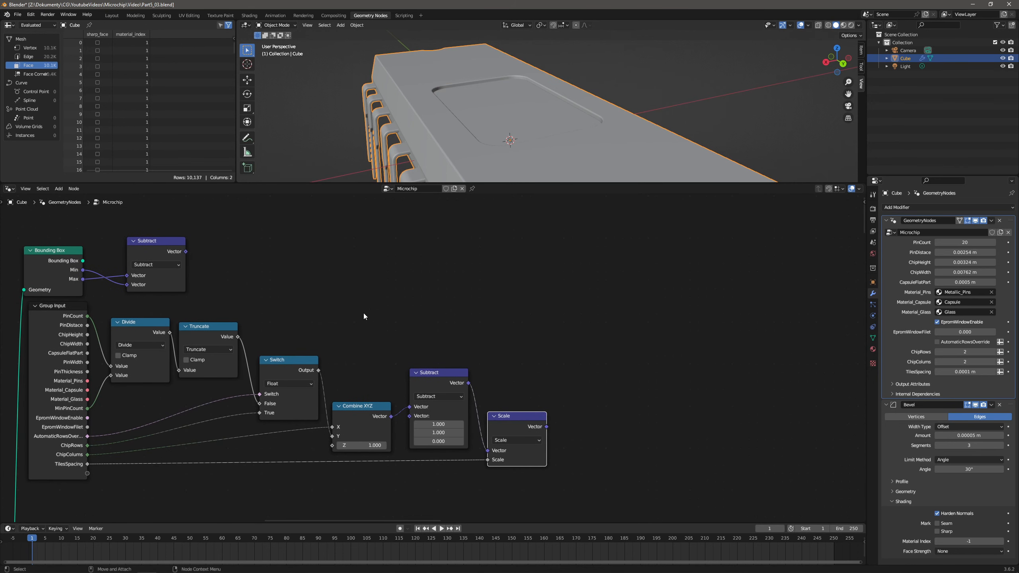
{"action": "left_click", "coordinate": [158, 242]}
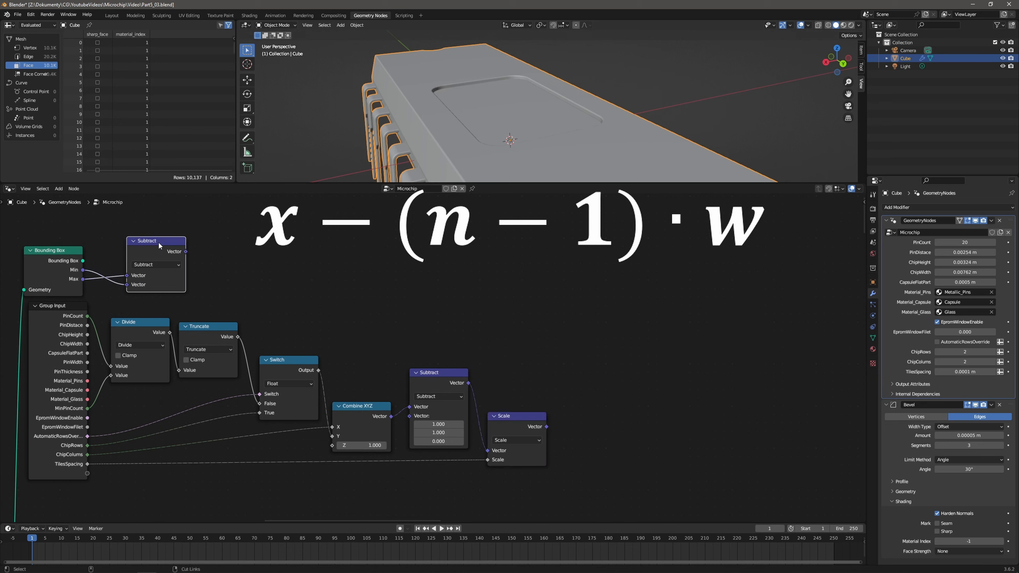
{"action": "key", "text": "shift+d"}
{"action": "left_click_drag", "start_coordinate": [159, 223], "coordinate": [640, 289]}
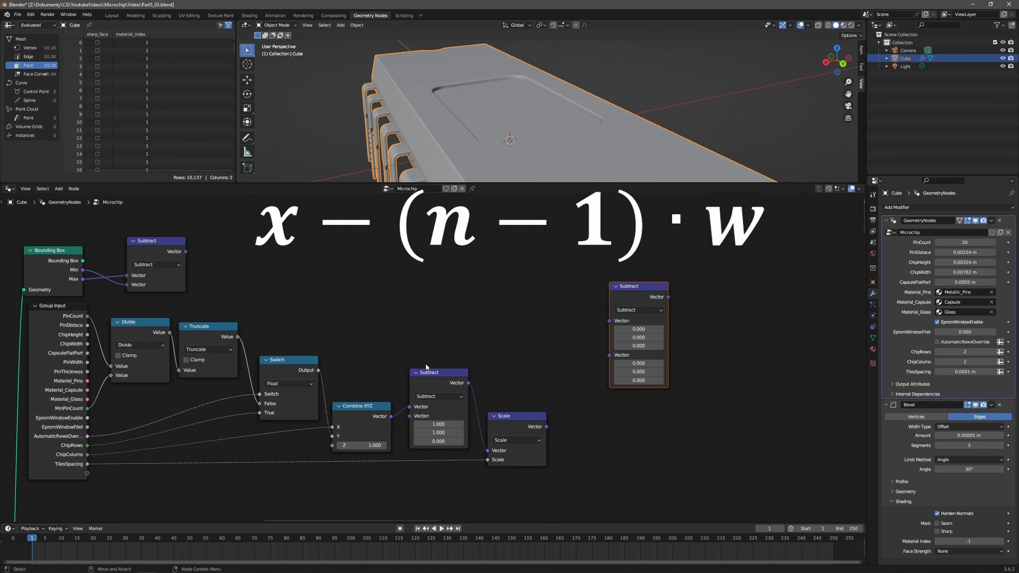
{"action": "left_click_drag", "start_coordinate": [186, 251], "coordinate": [610, 320]}
{"action": "left_click_drag", "start_coordinate": [638, 286], "coordinate": [629, 320]}
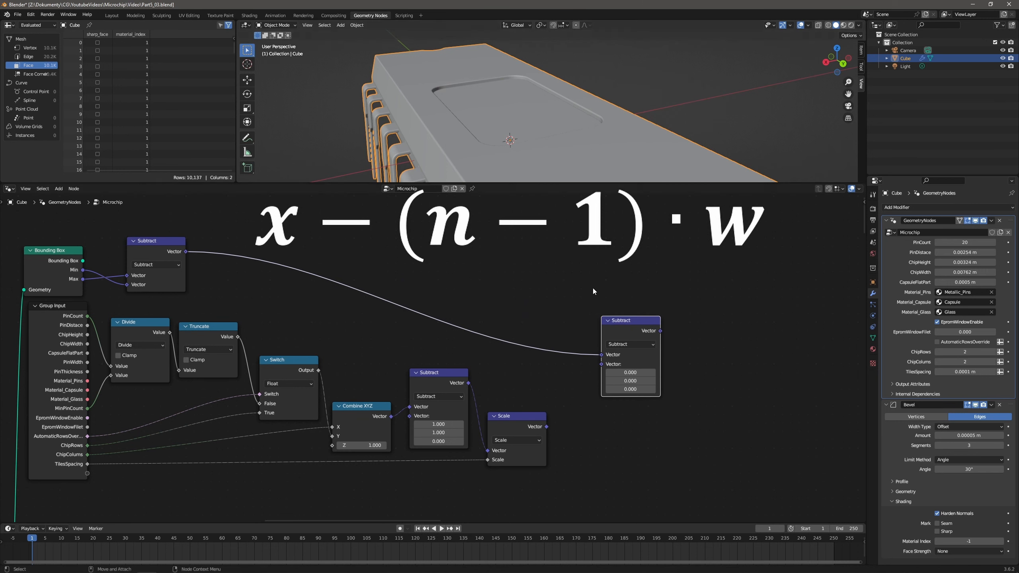
{"action": "left_click_drag", "start_coordinate": [548, 427], "coordinate": [601, 364]}
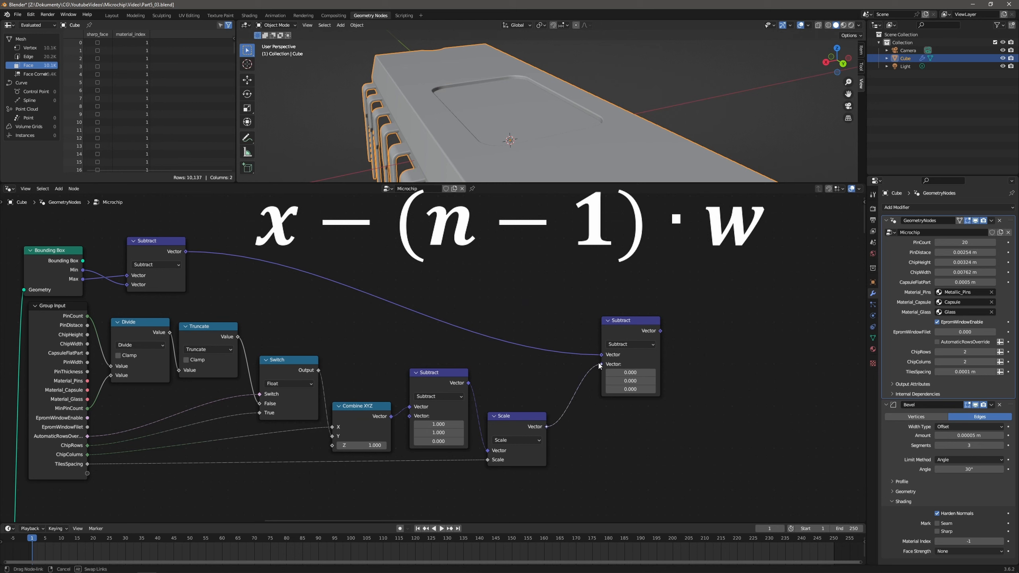
Add a Vector Math Divide node that divides the final Subtract result by the Combine XYZ vector.
{"action": "left_click_drag", "start_coordinate": [632, 325], "coordinate": [666, 352]}
{"action": "type", "text": "div"}
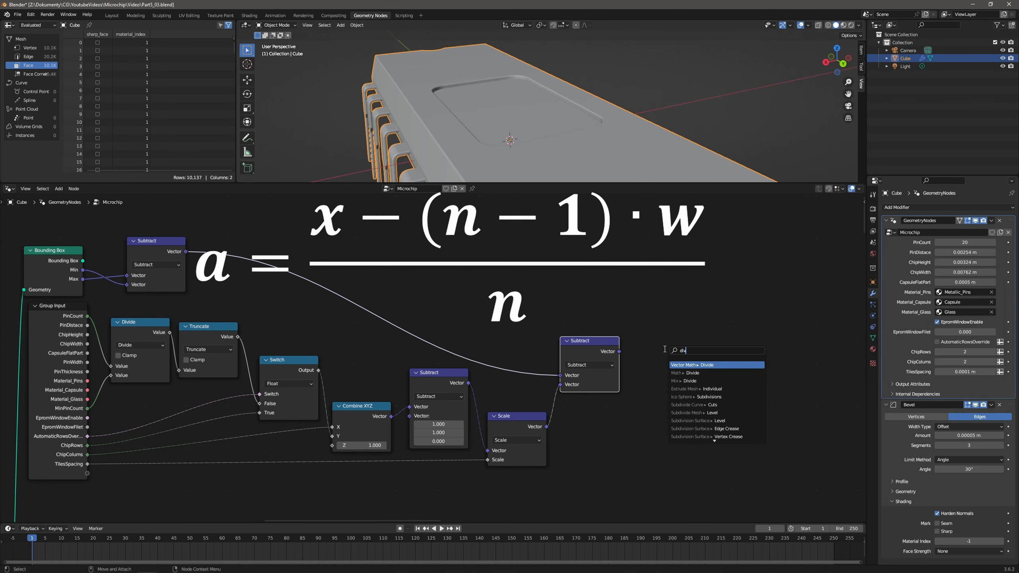
{"action": "key", "text": "Return"}
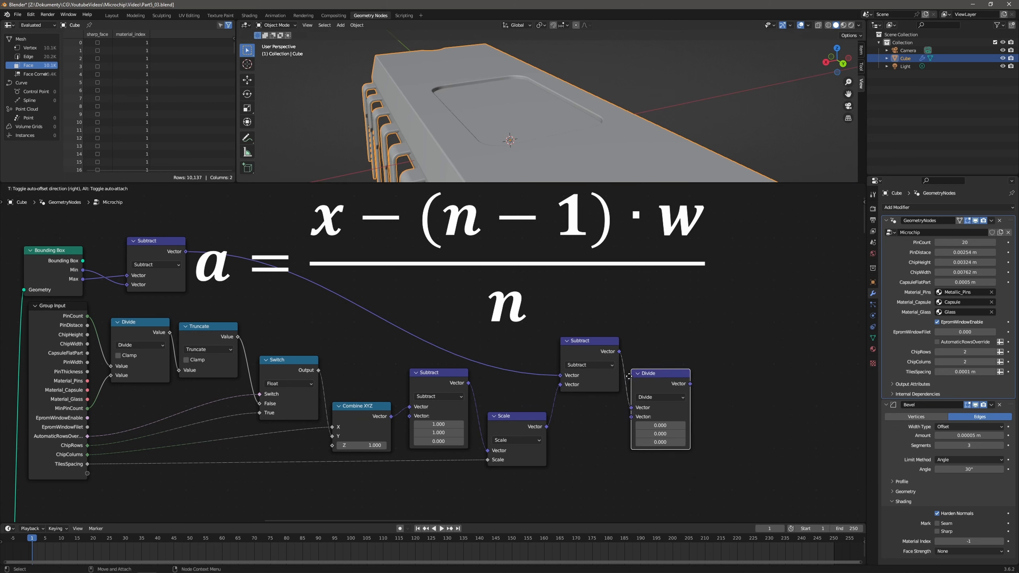
{"action": "left_click", "coordinate": [638, 377]}
{"action": "left_click_drag", "start_coordinate": [391, 417], "coordinate": [640, 418]}
{"action": "left_click_drag", "start_coordinate": [673, 375], "coordinate": [667, 372]}
Add a mesh Cube node with its Size driven by the vector Divide result.
{"action": "middle_click_drag", "start_coordinate": [654, 347], "coordinate": [479, 365]}
{"action": "scroll", "coordinate": [479, 364], "scroll_direction": "down", "scroll_amount": 3}
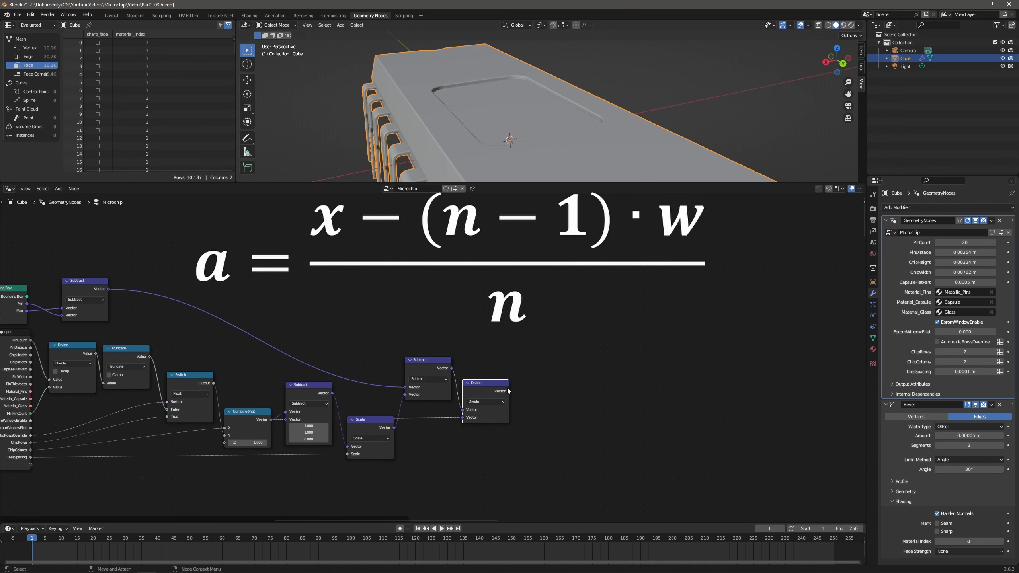
{"action": "left_click_drag", "start_coordinate": [508, 390], "coordinate": [586, 382]}
{"action": "type", "text": "cub"}
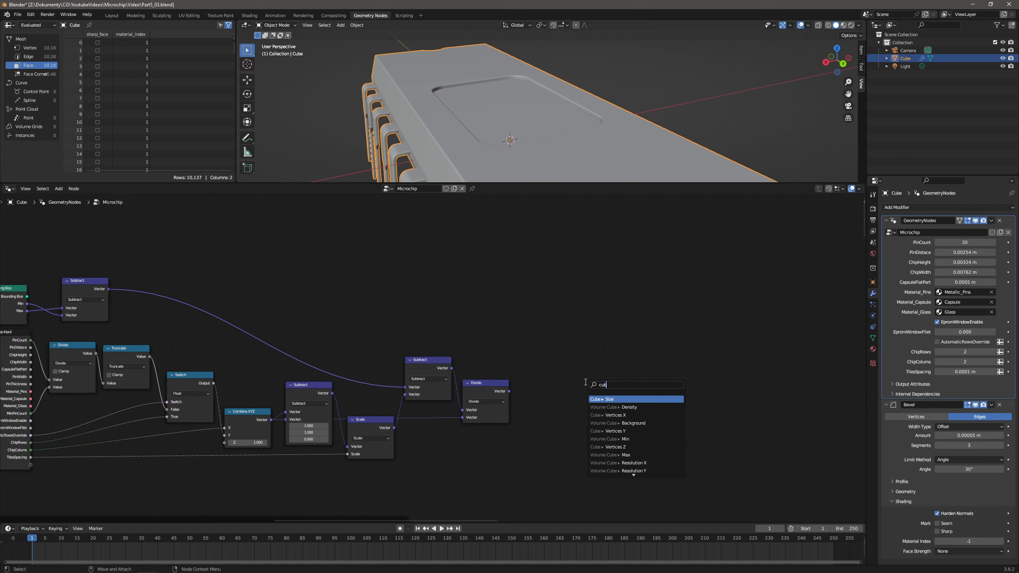
{"action": "key", "text": "Return"}
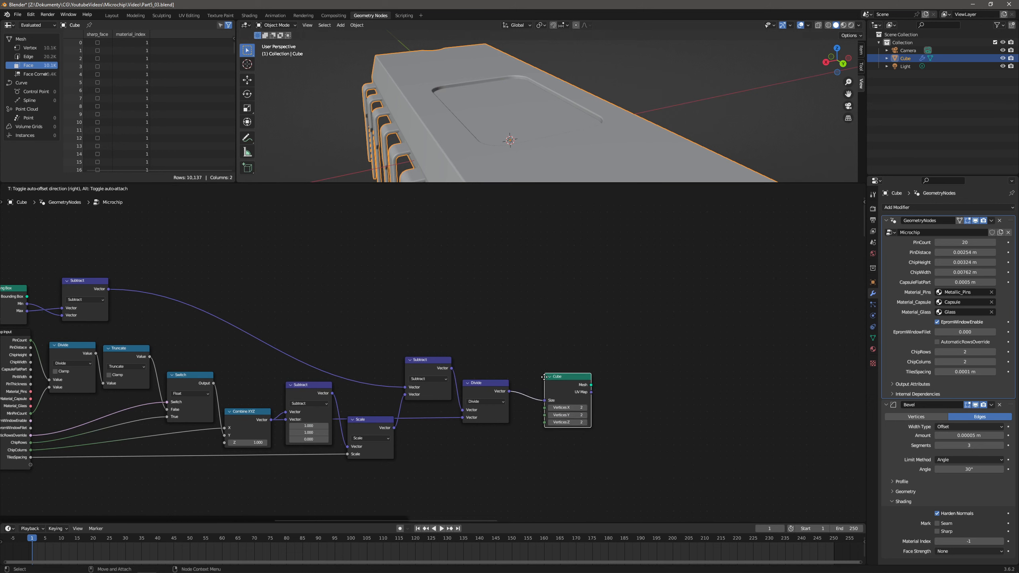
{"action": "left_click", "coordinate": [602, 380]}
Connect the Cube's mesh to a new Viewer node and place the Viewer beside it.
{"action": "left_click_drag", "start_coordinate": [581, 375], "coordinate": [647, 373]}
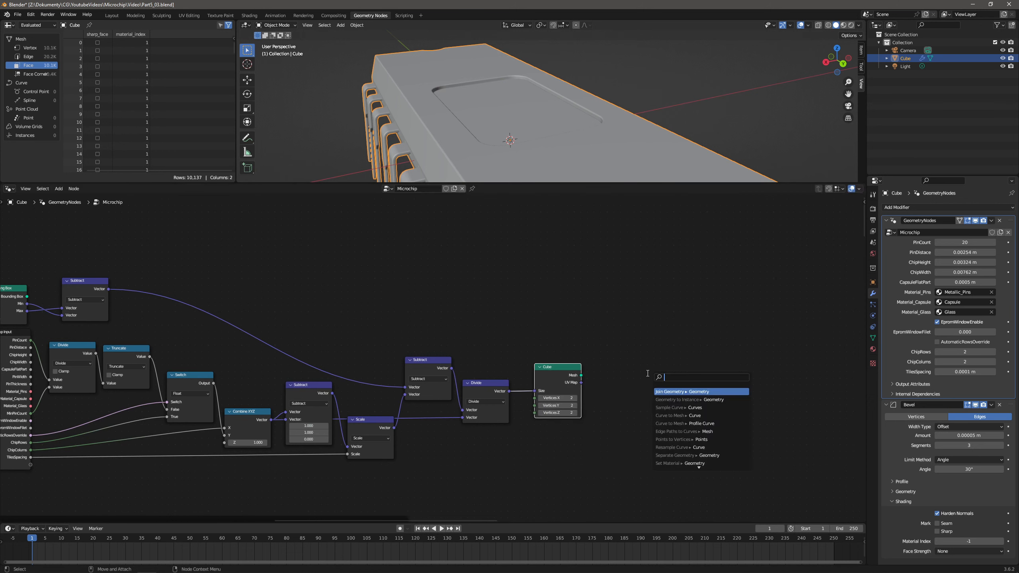
{"action": "type", "text": "view"}
{"action": "key", "text": "Return"}
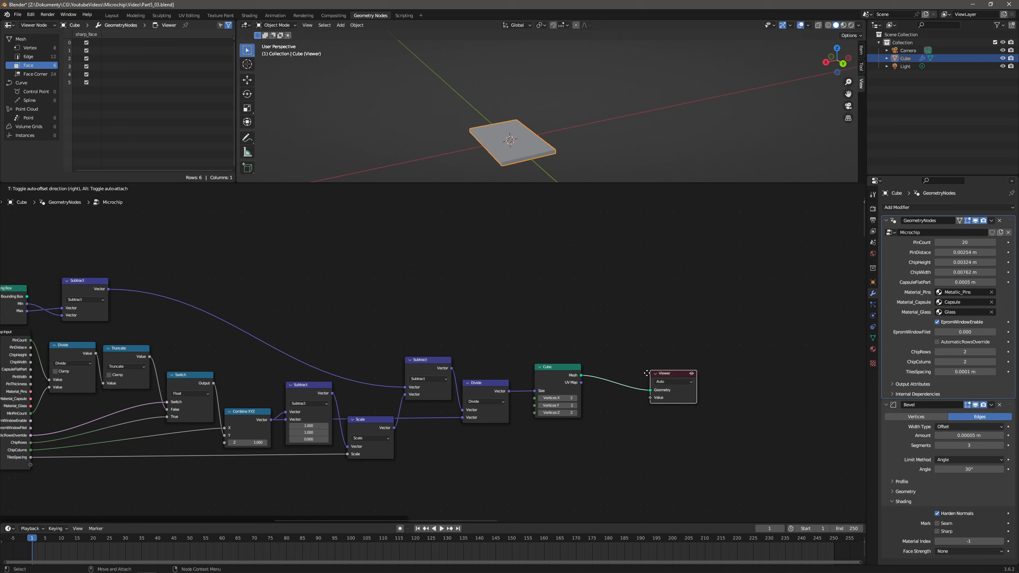
{"action": "left_click", "coordinate": [649, 363]}
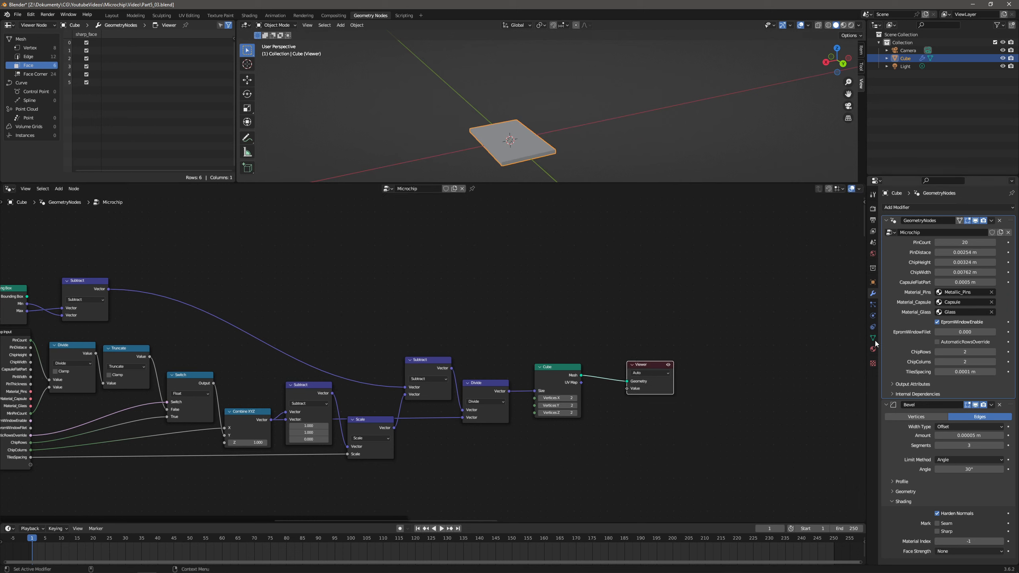
{"action": "left_click_drag", "start_coordinate": [649, 364], "coordinate": [649, 356]}
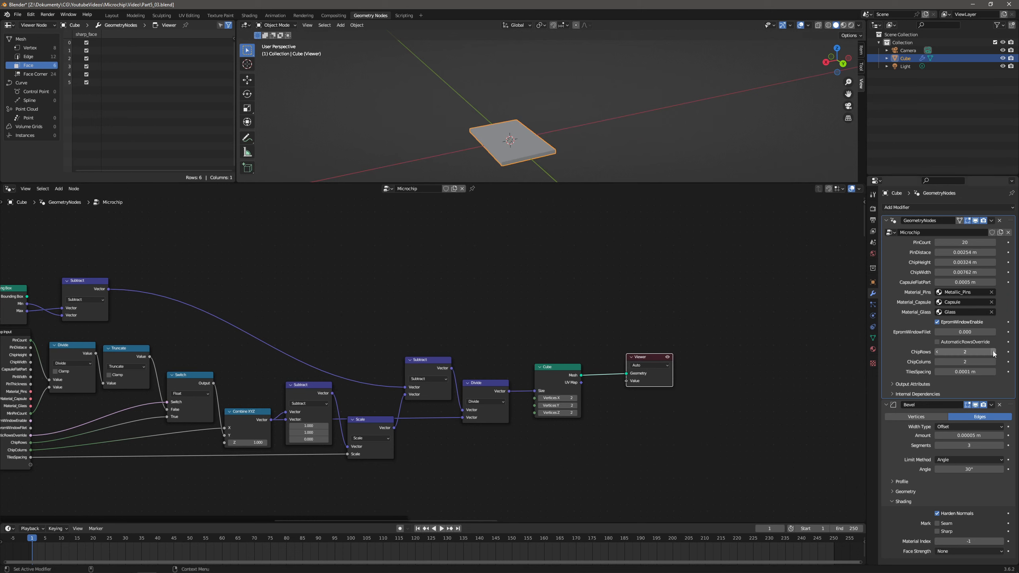
Set ChipRows to 4 in the modifier and enable AutomaticRowsOverride to test the tile size.
{"action": "left_click", "coordinate": [972, 351]}
{"action": "type", "text": "4"}
{"action": "key", "text": "Return"}
{"action": "left_click", "coordinate": [945, 342]}
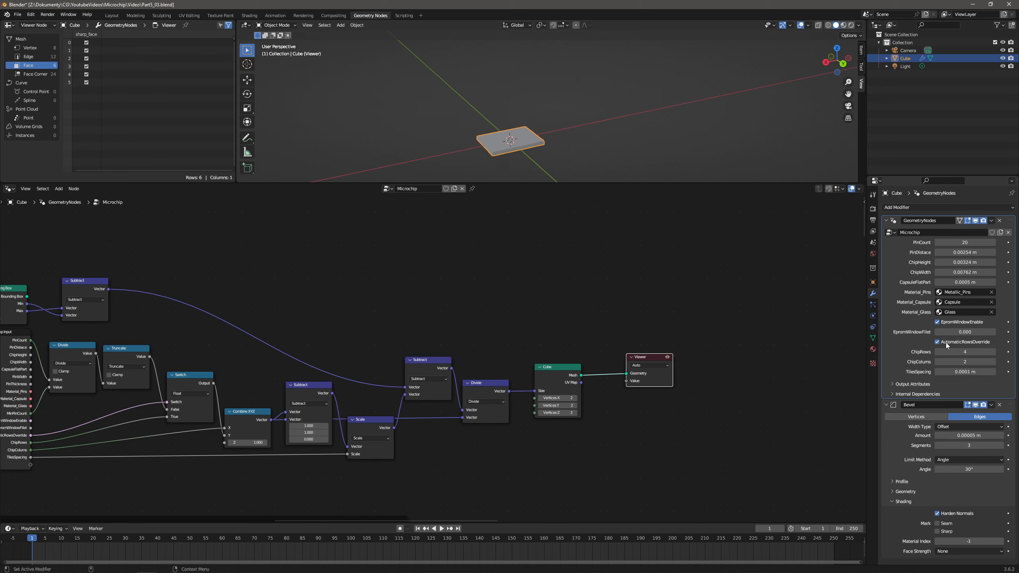
Increase ChipRows by one to test the tile's response, and set it back to 2.
{"action": "left_click", "coordinate": [993, 352]}
{"action": "left_click", "coordinate": [942, 351]}
{"action": "type", "text": "2"}
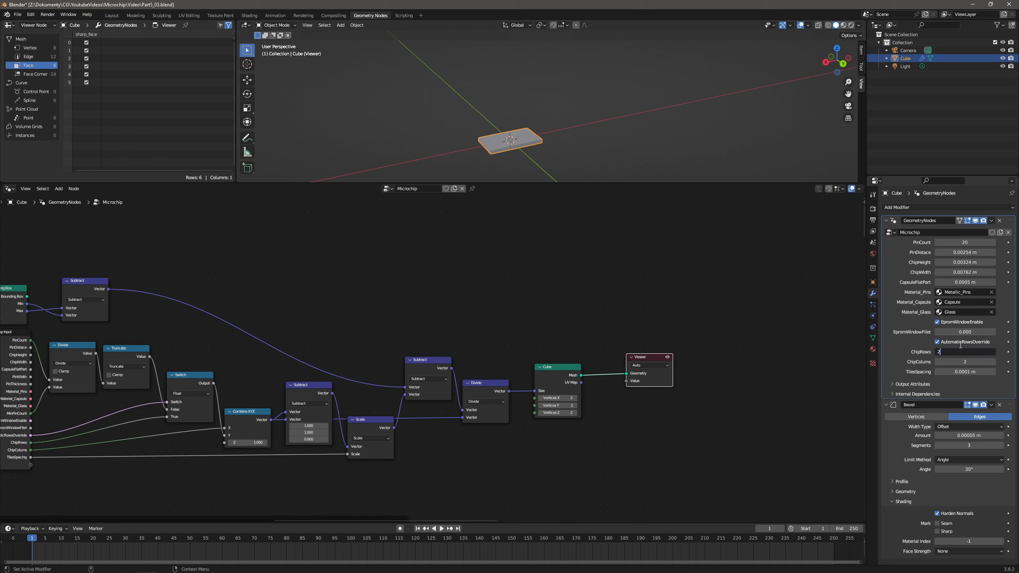
{"action": "key", "text": "Return"}
Set ChipColums to 3 in the modifier to test the tile's response.
{"action": "left_click", "coordinate": [950, 361]}
{"action": "type", "text": "1"}
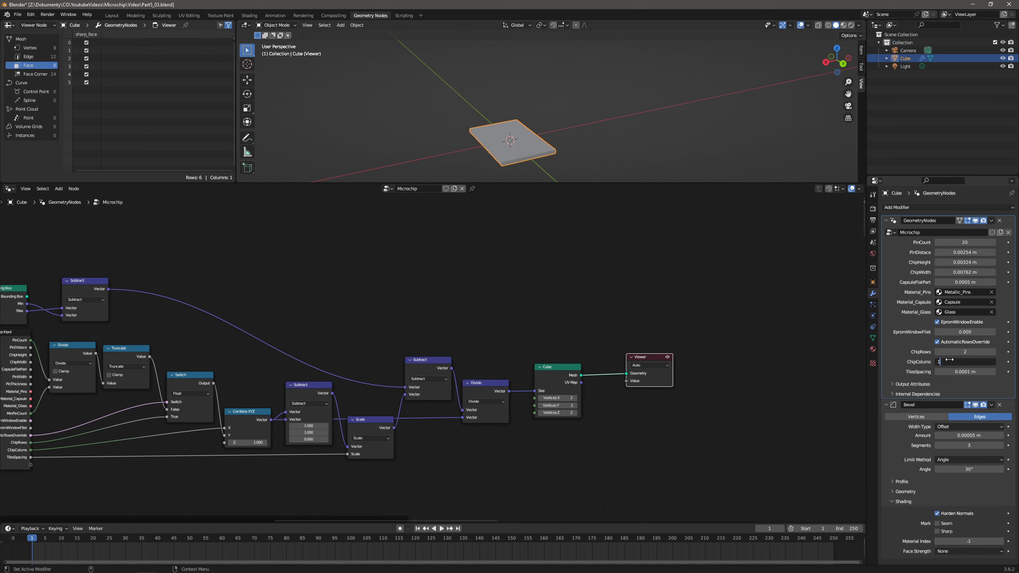
{"action": "key", "text": "BackSpace"}
{"action": "type", "text": "3"}
{"action": "key", "text": "Return"}
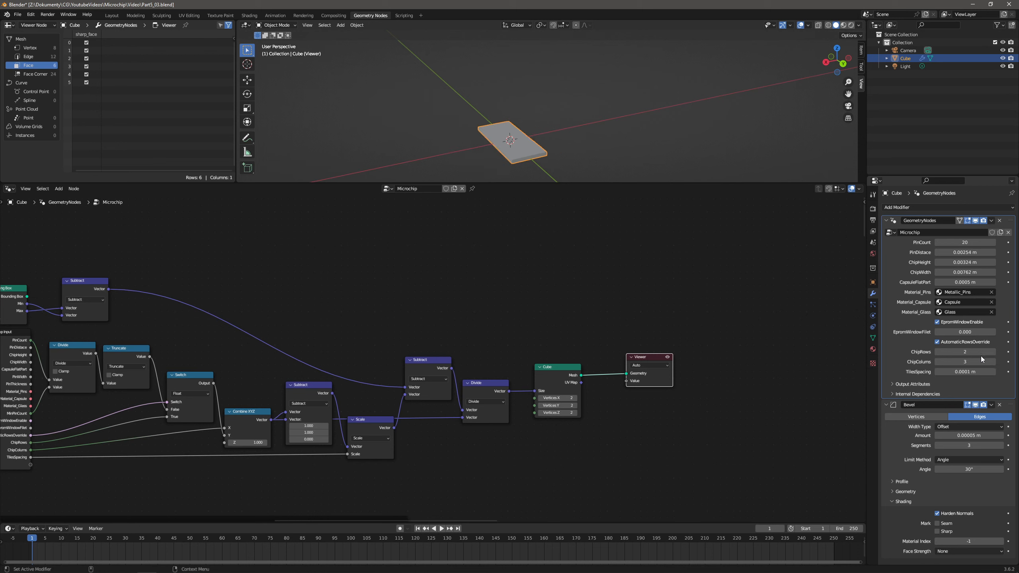
Set ChipColums to 4 in the modifier and move the Cube and Viewer nodes aside to free space after Divide.
{"action": "left_click", "coordinate": [979, 361]}
{"action": "key", "text": "Return"}
{"action": "left_click_drag", "start_coordinate": [561, 368], "coordinate": [578, 366]}
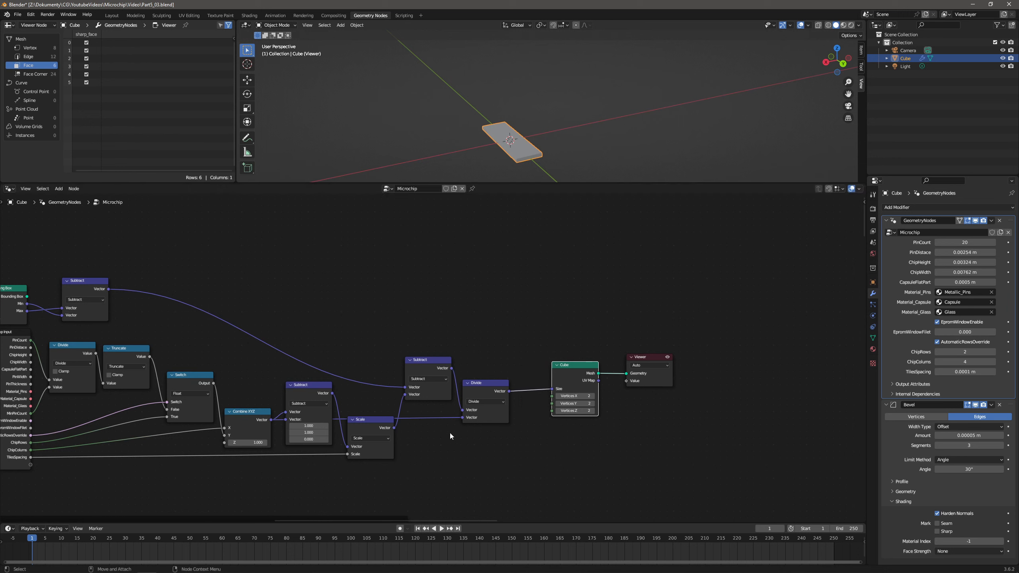
{"action": "left_click_drag", "start_coordinate": [694, 339], "coordinate": [567, 433]}
{"action": "left_click_drag", "start_coordinate": [574, 367], "coordinate": [652, 366]}
Duplicate the vector Divide node feeding the Cube, place the copy in free space and switch its operation to Multiply.
{"action": "left_click", "coordinate": [481, 385]}
{"action": "key", "text": "shift+d"}
{"action": "left_click", "coordinate": [545, 294]}
{"action": "left_click", "coordinate": [549, 310]}
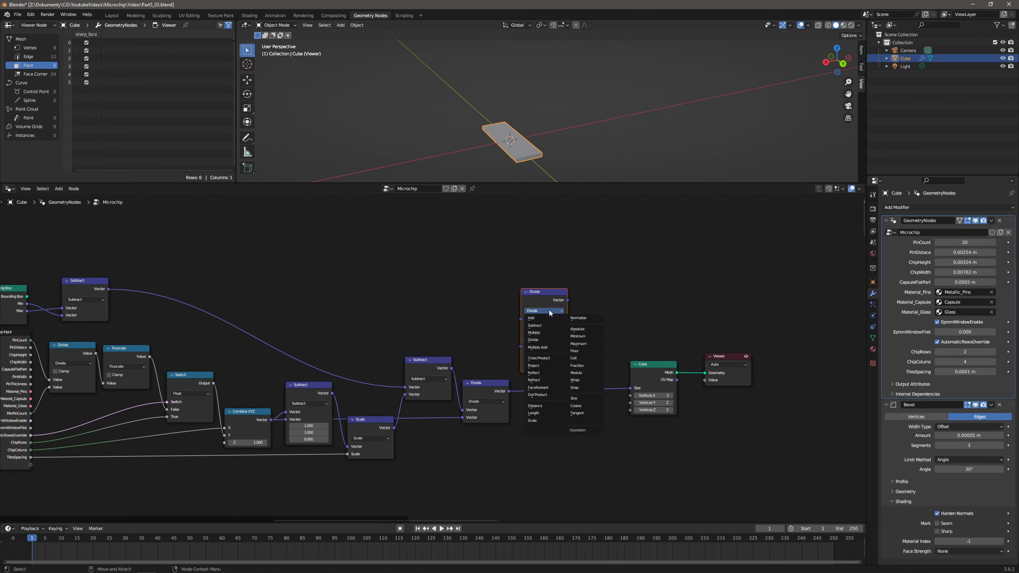
{"action": "left_click", "coordinate": [543, 332]}
{"action": "left_click_drag", "start_coordinate": [535, 296], "coordinate": [542, 296]}
Set the new Multiply vector's X and Y to 1 and insert the node between the Divide and Cube nodes.
{"action": "left_click", "coordinate": [558, 353]}
{"action": "type", "text": "1"}
{"action": "key", "text": "Return"}
{"action": "left_click", "coordinate": [558, 357]}
{"action": "type", "text": "1"}
{"action": "key", "text": "Return"}
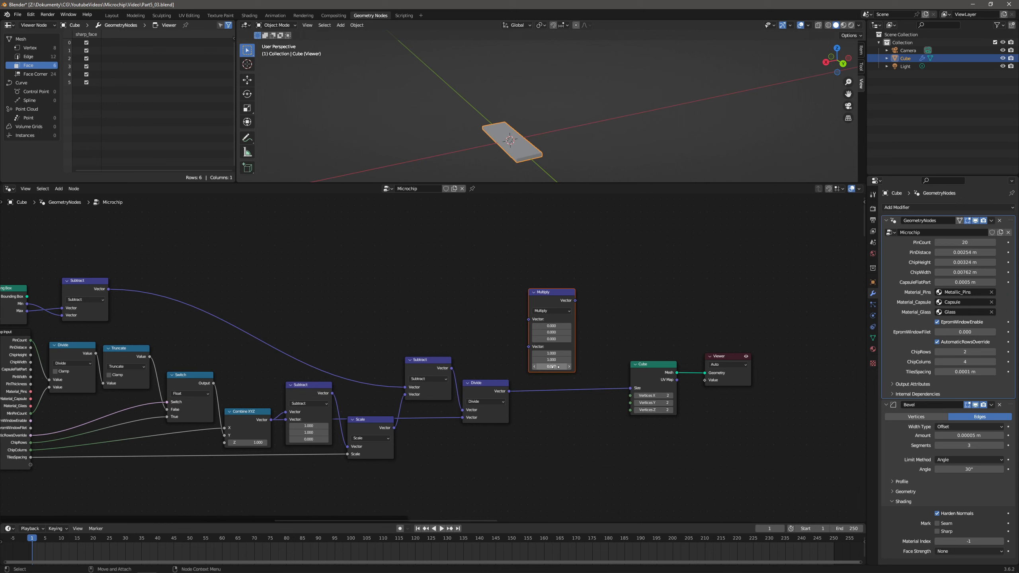
{"action": "left_click_drag", "start_coordinate": [551, 291], "coordinate": [639, 370]}
Copy the Multiply node, insert the copy in front of the Cube and change its operation to Add.
{"action": "left_click", "coordinate": [561, 364]}
{"action": "key", "text": "ctrl+c"}
{"action": "key", "text": "ctrl+v"}
{"action": "left_click", "coordinate": [640, 371]}
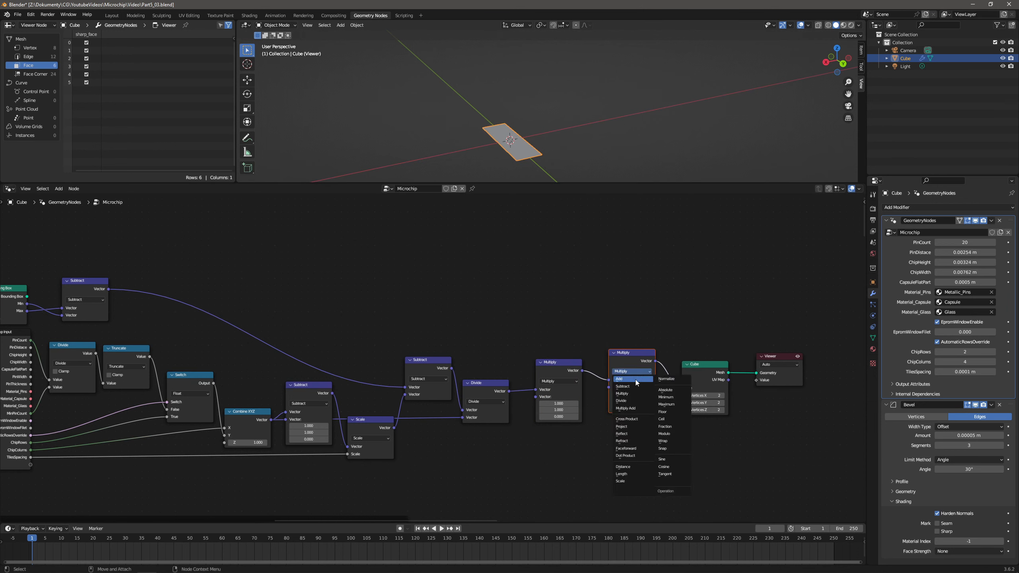
{"action": "left_click", "coordinate": [636, 379]}
Set the Add node's vector to 0, 0, 0.0001, align it with Multiply, and save the file as Part5_04.blend.
{"action": "left_click", "coordinate": [639, 393]}
{"action": "type", "text": "0"}
{"action": "key", "text": "Return"}
{"action": "left_click", "coordinate": [626, 400]}
{"action": "type", "text": "0"}
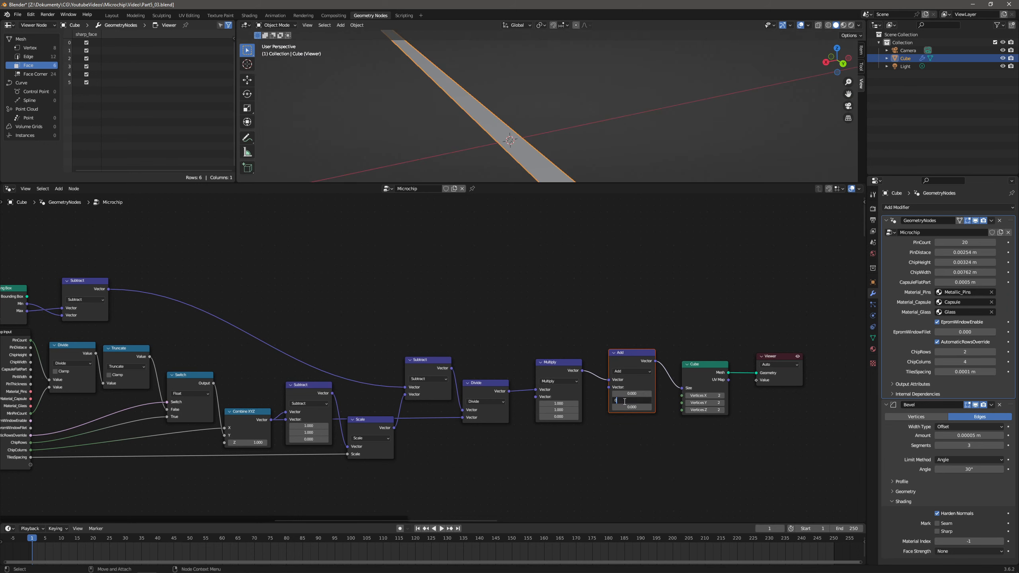
{"action": "key", "text": "Return"}
{"action": "left_click", "coordinate": [630, 407]}
{"action": "type", "text": "0.00"}
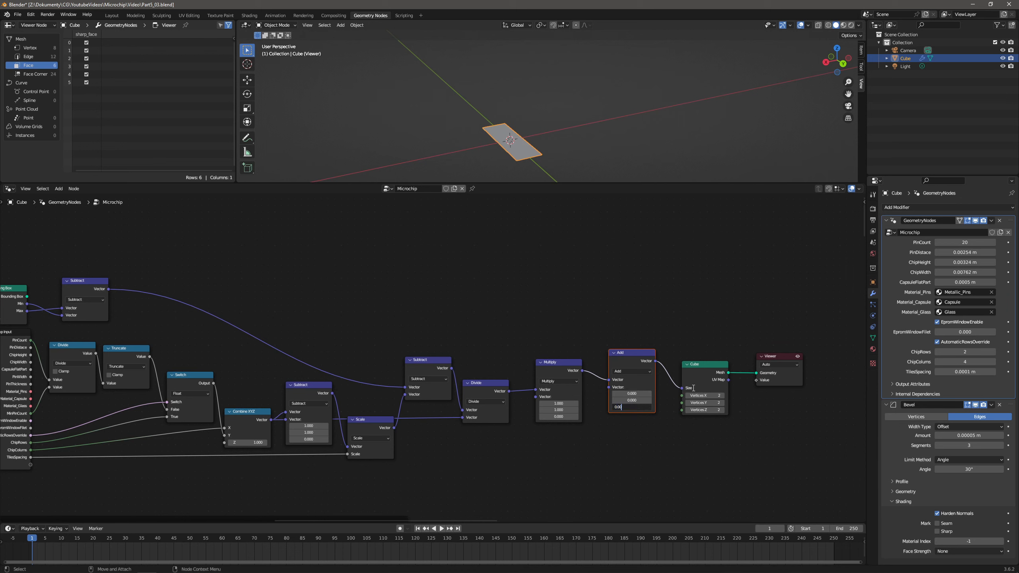
{"action": "type", "text": "01"}
{"action": "key", "text": "Return"}
{"action": "left_click_drag", "start_coordinate": [646, 348], "coordinate": [628, 357]}
{"action": "key", "text": "ctrl+alt+s"}
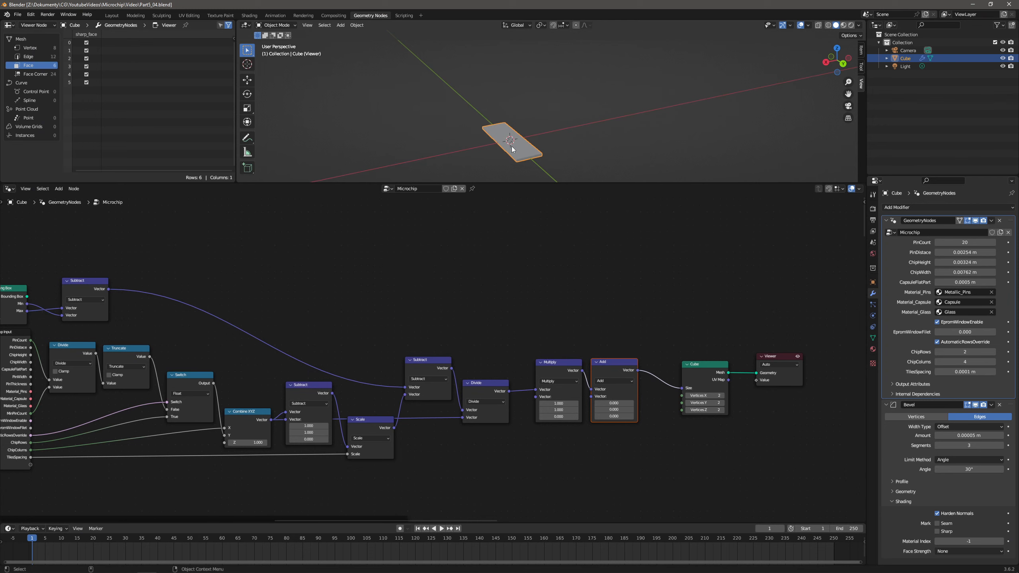
Add a Mesh Line node in the free area above the tile-size nodes.
{"action": "middle_click_drag", "start_coordinate": [437, 253], "coordinate": [443, 285]}
{"action": "left_click", "coordinate": [59, 188]}
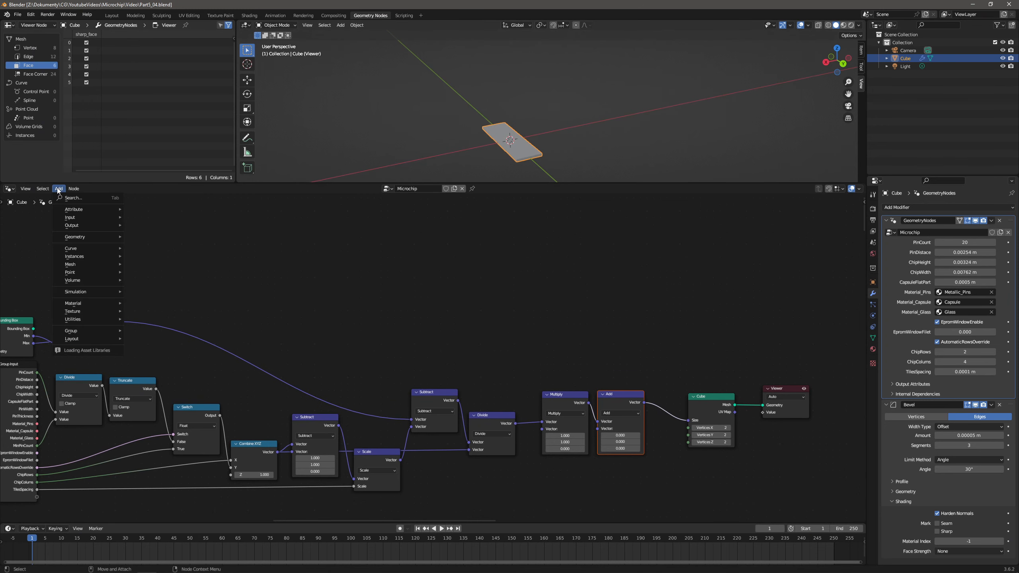
{"action": "left_click", "coordinate": [69, 198]}
{"action": "type", "text": "mesh"}
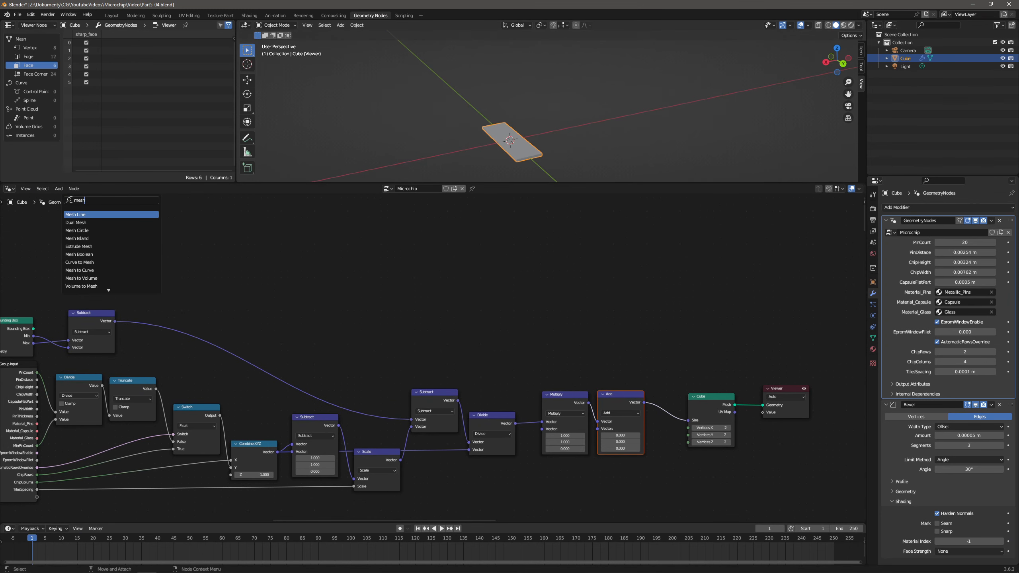
{"action": "key", "text": "Return"}
{"action": "middle_click_drag", "start_coordinate": [320, 361], "coordinate": [349, 339]}
{"action": "middle_click_drag", "start_coordinate": [501, 287], "coordinate": [486, 304]}
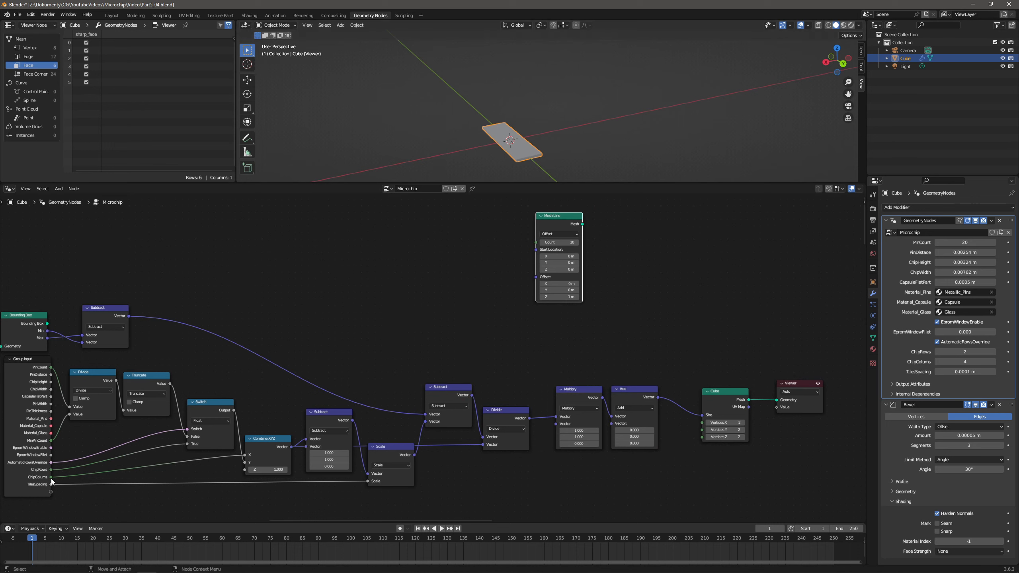
Connect the ChipColumn input to the Mesh Line's Count and set the line's mode to End Points.
{"action": "left_click_drag", "start_coordinate": [51, 478], "coordinate": [540, 243]}
{"action": "scroll", "coordinate": [522, 281], "scroll_direction": "up", "scroll_amount": 3}
{"action": "left_click", "coordinate": [518, 272]}
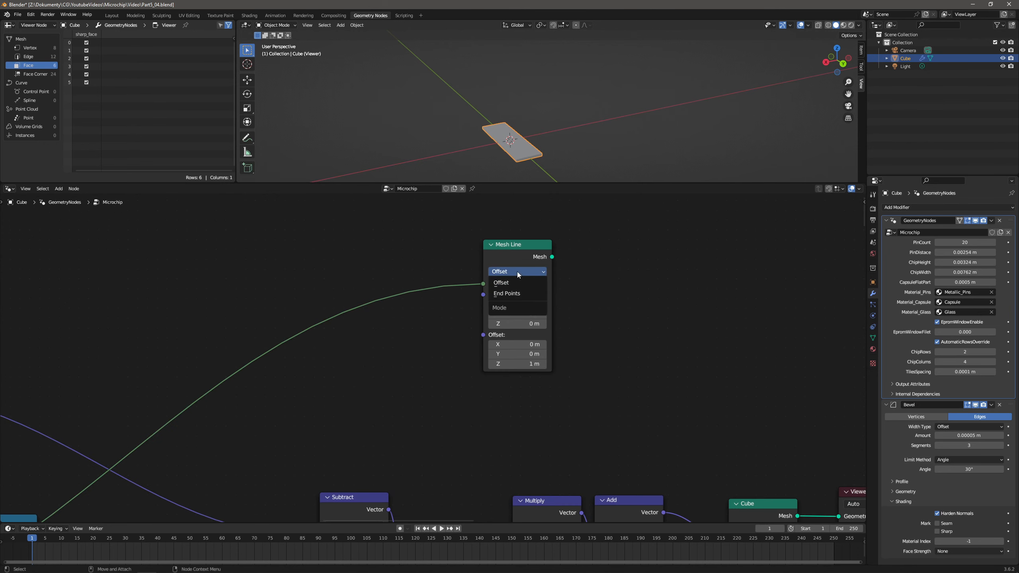
{"action": "left_click", "coordinate": [517, 294]}
{"action": "scroll", "coordinate": [449, 357], "scroll_direction": "down", "scroll_amount": 3}
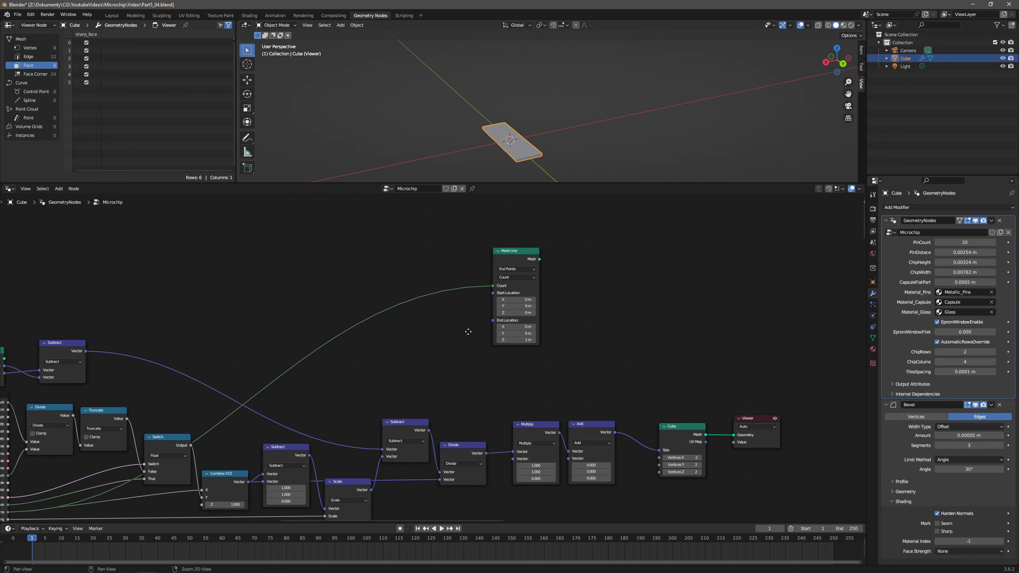
{"action": "middle_click_drag", "start_coordinate": [466, 330], "coordinate": [540, 314]}
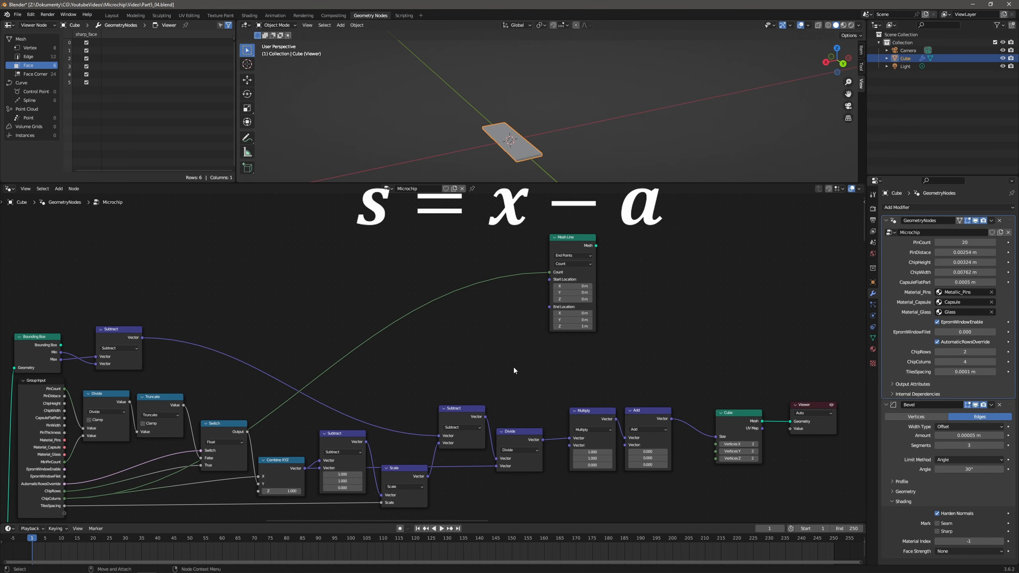
{"action": "left_click_drag", "start_coordinate": [579, 240], "coordinate": [690, 207]}
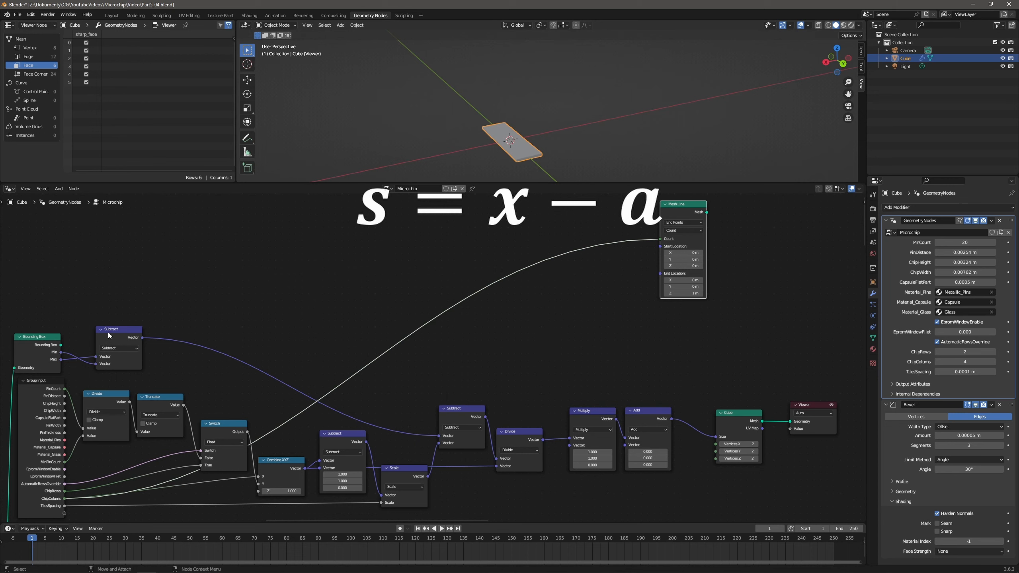
Add a vector Subtract node that subtracts the Divide result, the tile size, from the bounding box size.
{"action": "left_click_drag", "start_coordinate": [141, 337], "coordinate": [576, 330]}
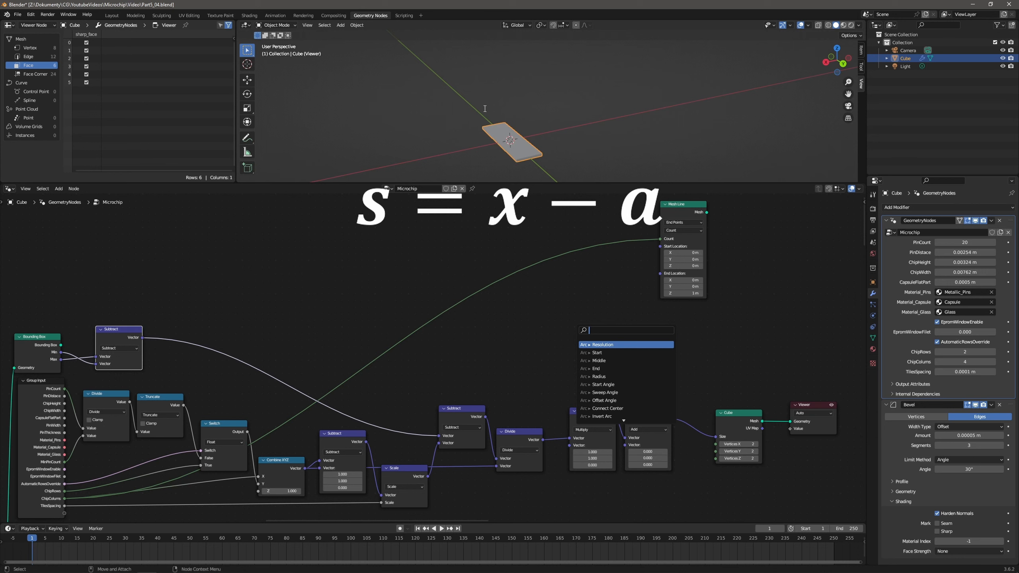
{"action": "type", "text": "vector ma"}
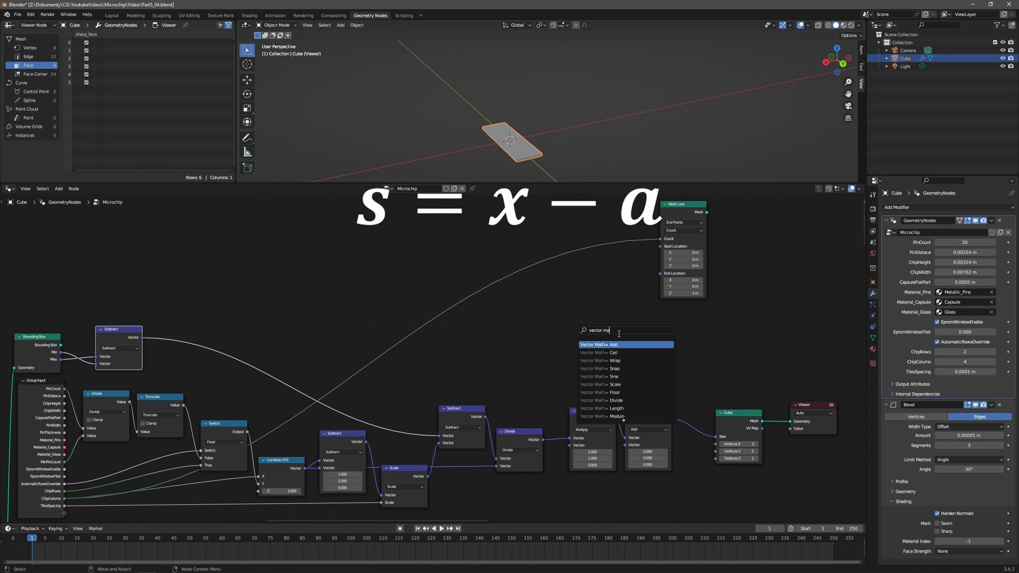
{"action": "type", "text": "th subtr"}
{"action": "key", "text": "Return"}
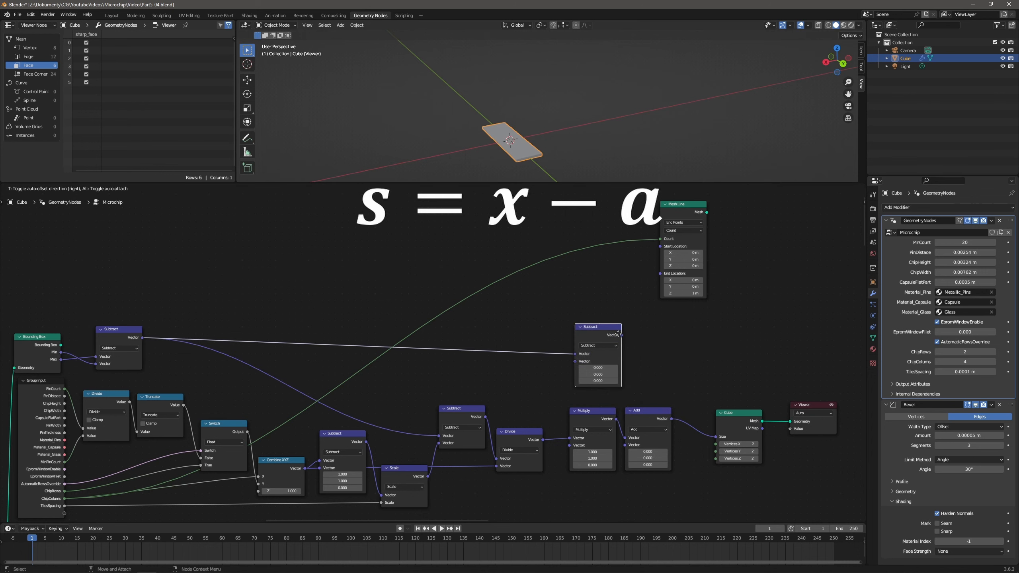
{"action": "left_click", "coordinate": [579, 307]}
{"action": "left_click_drag", "start_coordinate": [543, 440], "coordinate": [580, 300]}
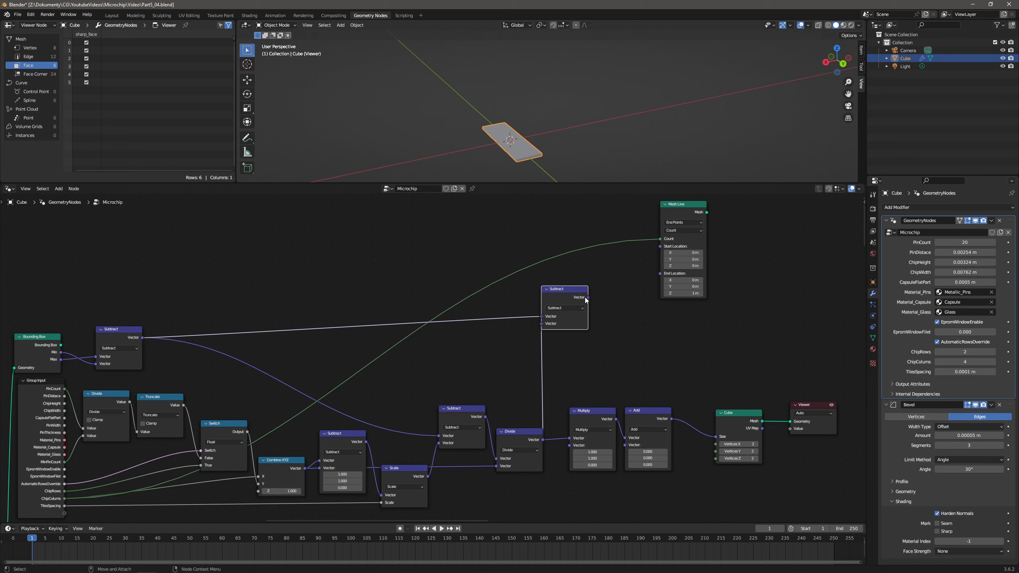
Add a vector Multiply after that Subtract with X set to 1, and connect it to the Mesh Line's End Location.
{"action": "left_click_drag", "start_coordinate": [593, 297], "coordinate": [605, 275]}
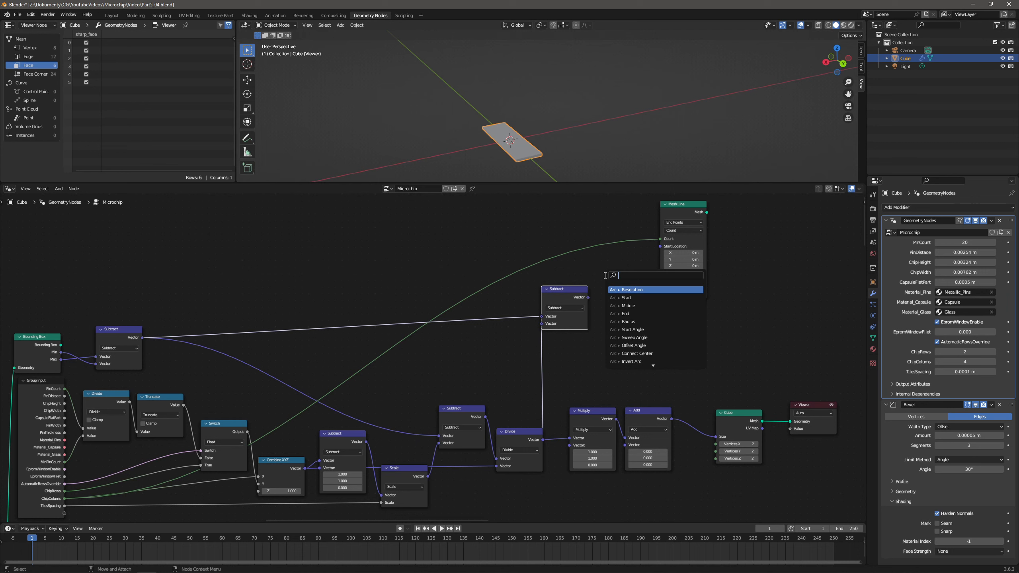
{"action": "type", "text": "mul"}
{"action": "key", "text": "Return"}
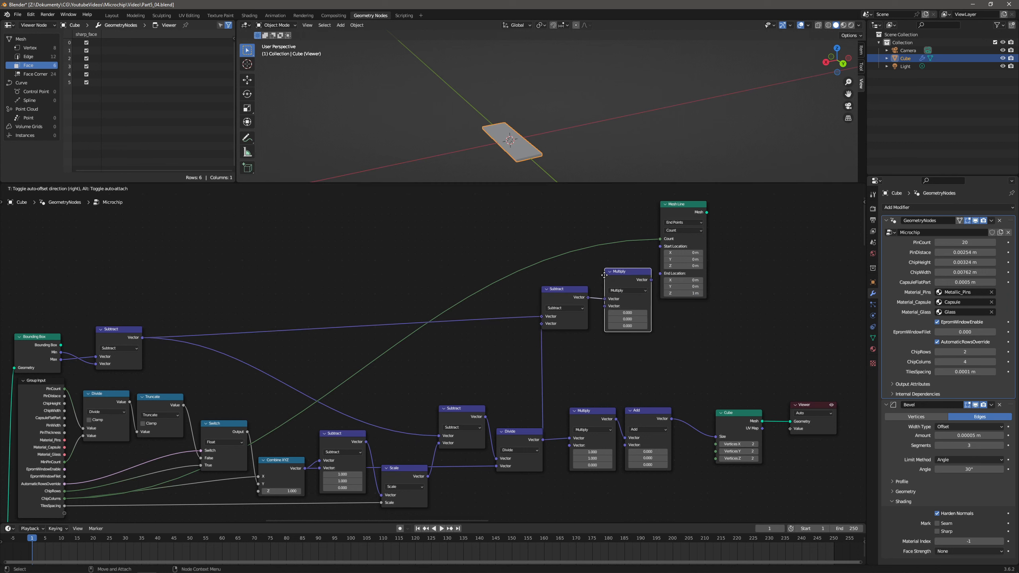
{"action": "left_click", "coordinate": [620, 326]}
{"action": "left_click", "coordinate": [628, 313]}
{"action": "type", "text": "1"}
{"action": "key", "text": "Return"}
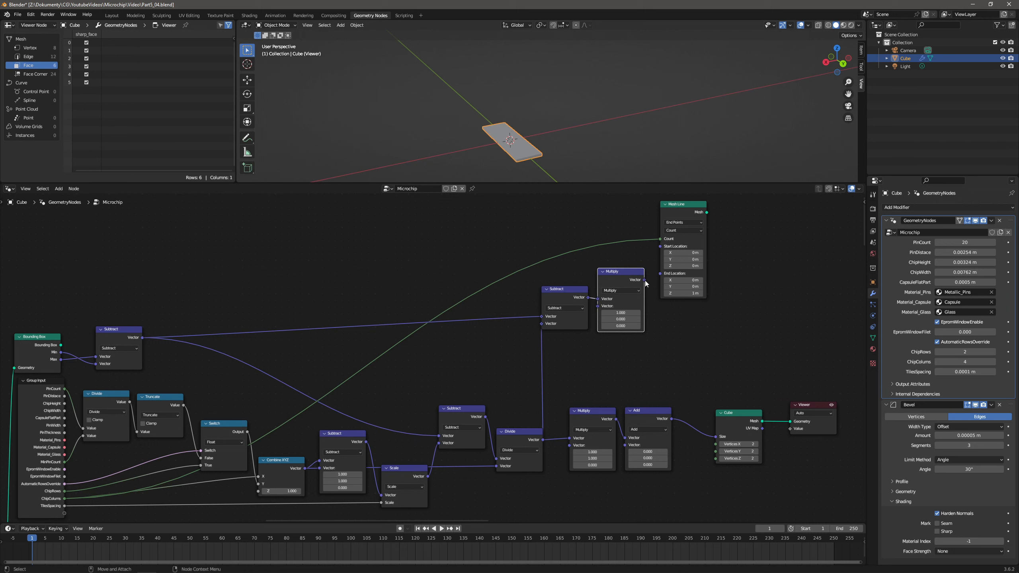
{"action": "left_click_drag", "start_coordinate": [644, 280], "coordinate": [663, 274]}
Preview the Mesh Line by connecting it to the Viewer, and tidy the positions of the surrounding nodes.
{"action": "scroll", "coordinate": [707, 232], "scroll_direction": "down", "scroll_amount": 4}
{"action": "middle_click_drag", "start_coordinate": [684, 261], "coordinate": [596, 270]}
{"action": "scroll", "coordinate": [596, 270], "scroll_direction": "up", "scroll_amount": 3}
{"action": "left_click_drag", "start_coordinate": [575, 235], "coordinate": [651, 426]}
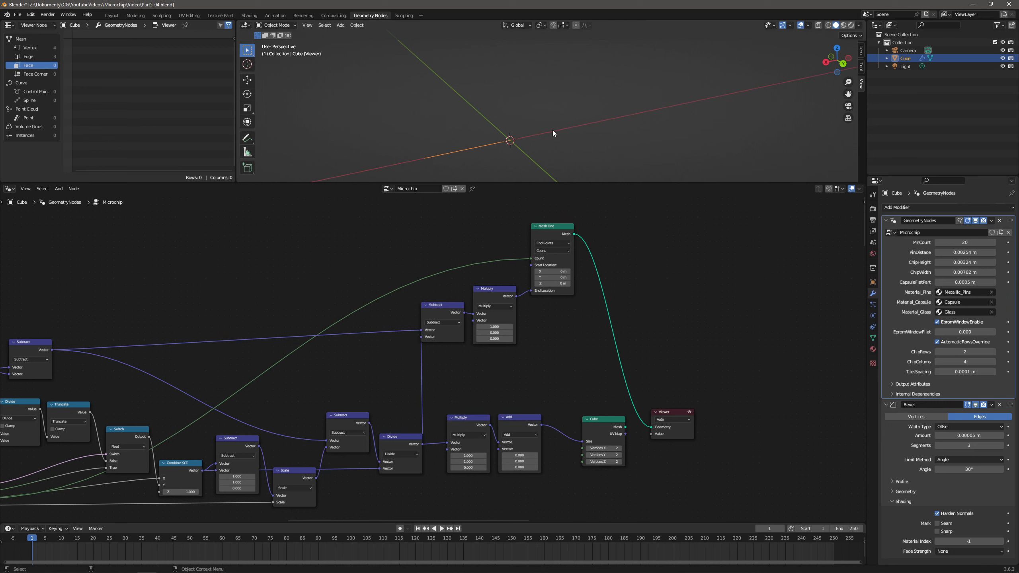
{"action": "left_click_drag", "start_coordinate": [406, 436], "coordinate": [403, 437]}
{"action": "left_click_drag", "start_coordinate": [512, 278], "coordinate": [457, 314]}
{"action": "left_click_drag", "start_coordinate": [553, 228], "coordinate": [576, 226]}
{"action": "middle_click_drag", "start_coordinate": [576, 227], "coordinate": [440, 315]}
Add an Attribute Statistic node above the Mesh Line, with the line's mesh as its geometry.
{"action": "left_click_drag", "start_coordinate": [440, 311], "coordinate": [489, 239]}
{"action": "type", "text": "att"}
{"action": "key", "text": "Down"}
{"action": "key", "text": "Return"}
{"action": "left_click", "coordinate": [474, 217]}
Set the Attribute Statistic's data type to Vector and feed a new Position node into its Attribute input.
{"action": "scroll", "coordinate": [514, 208], "scroll_direction": "up", "scroll_amount": 5}
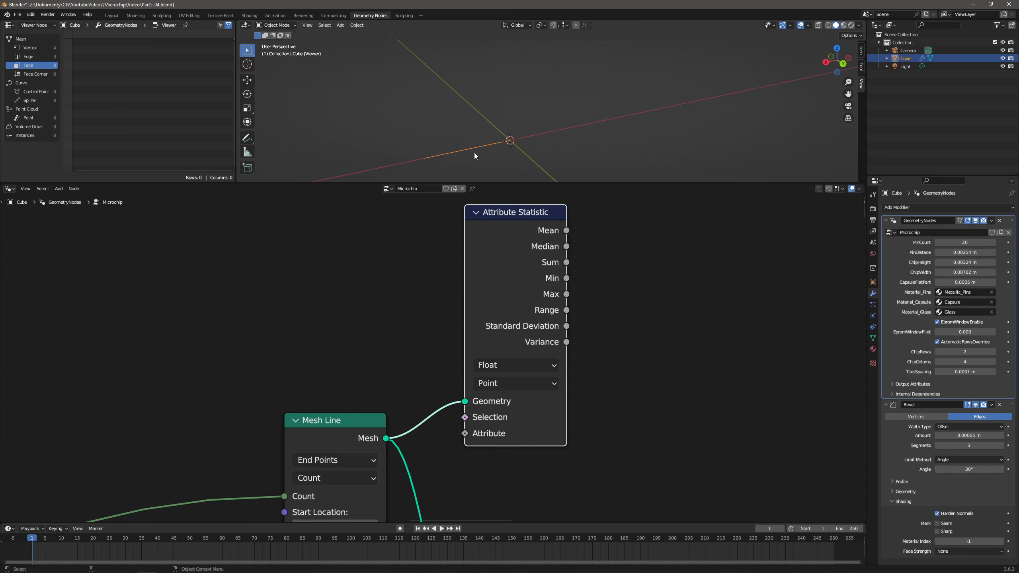
{"action": "left_click", "coordinate": [514, 365]}
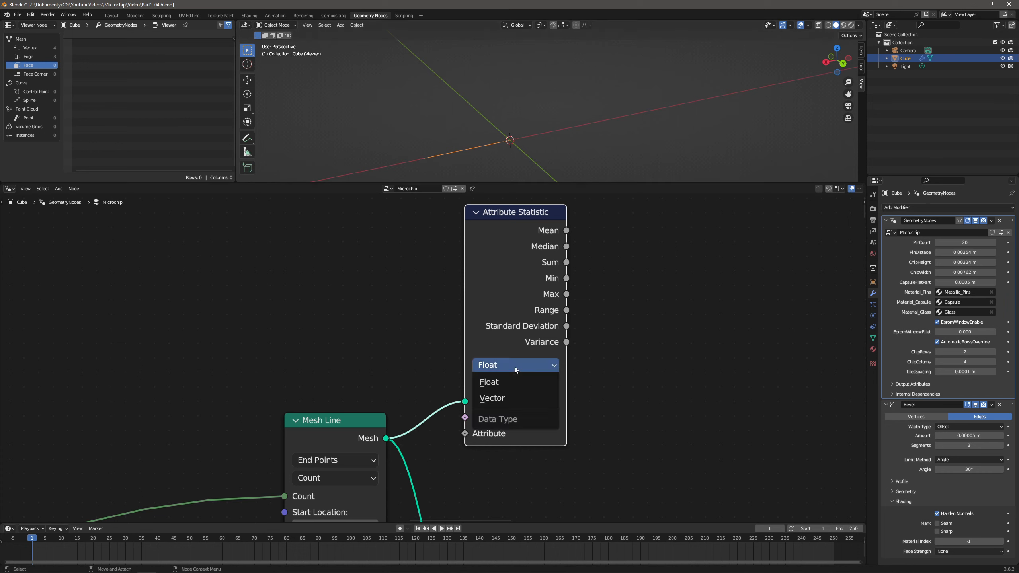
{"action": "left_click", "coordinate": [510, 399]}
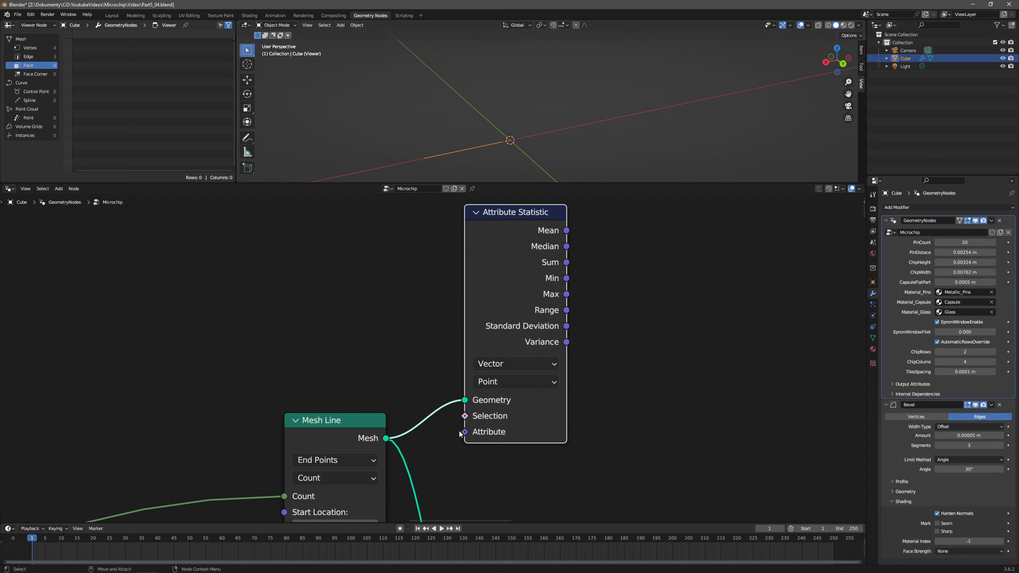
{"action": "left_click_drag", "start_coordinate": [464, 432], "coordinate": [337, 329]}
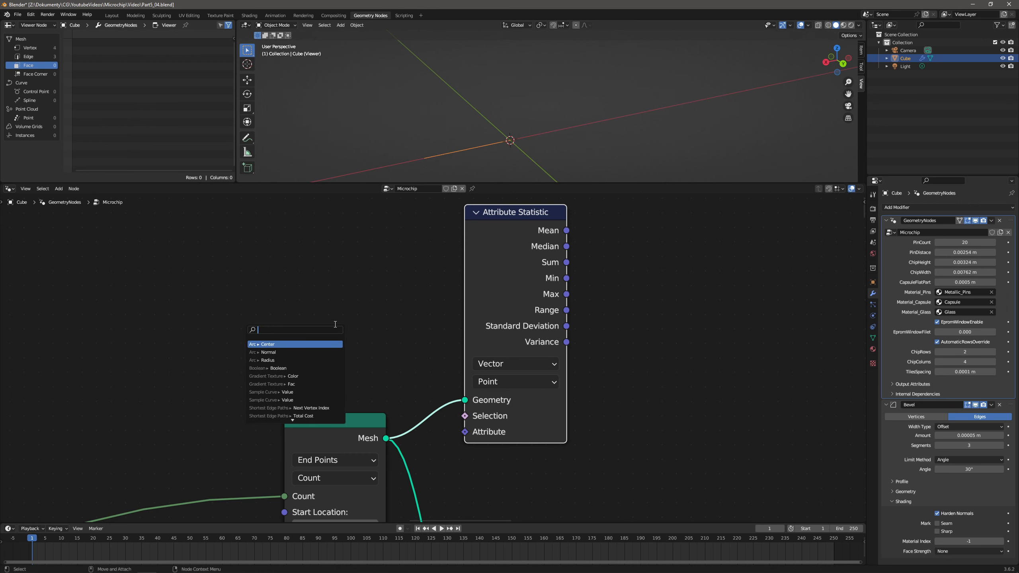
{"action": "type", "text": "pos"}
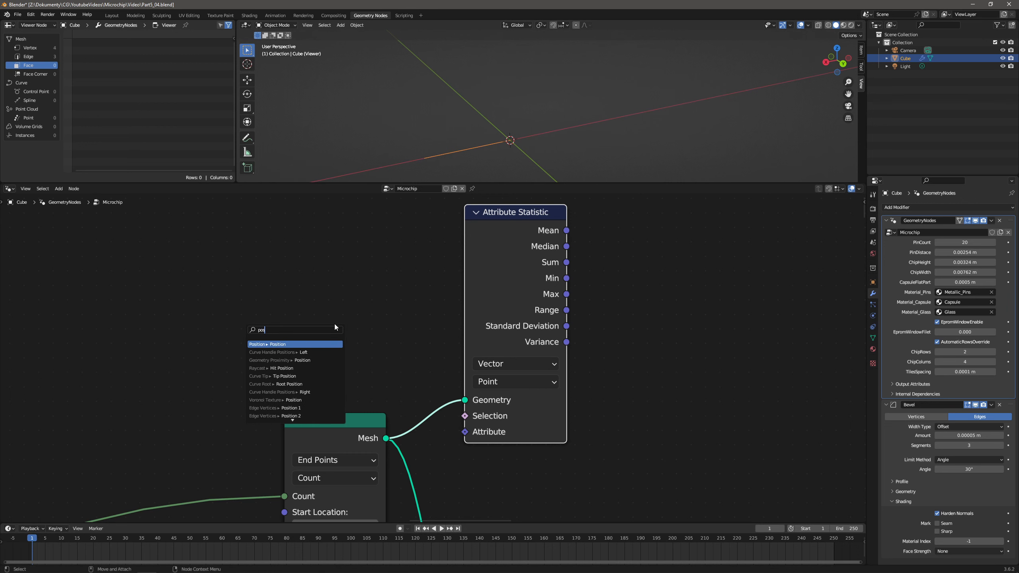
{"action": "key", "text": "Return"}
{"action": "left_click", "coordinate": [330, 324]}
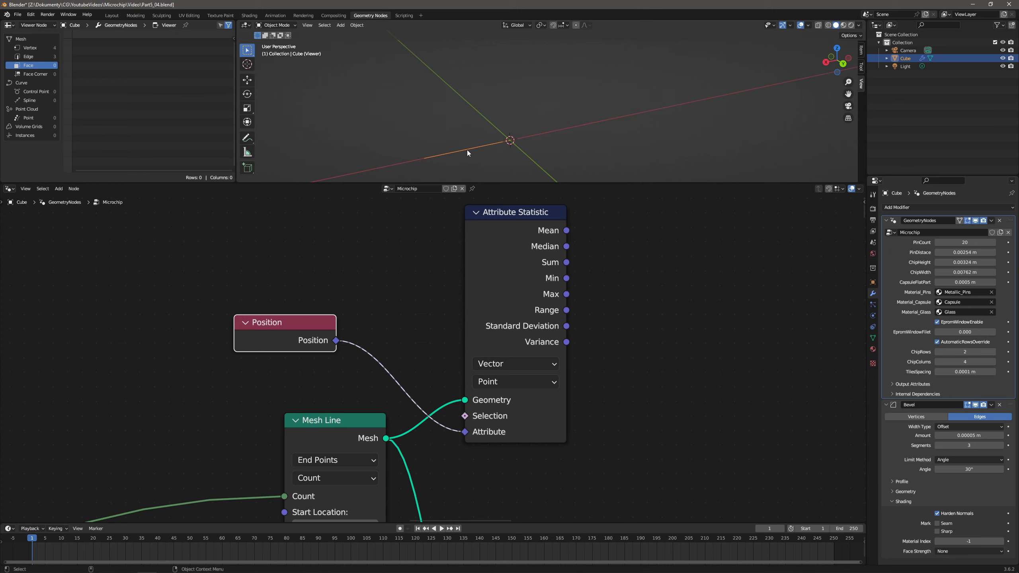
Add a Transform Geometry node after the Mesh Line and connect the Attribute Statistic's Mean to its Translation.
{"action": "scroll", "coordinate": [517, 219], "scroll_direction": "down", "scroll_amount": 3}
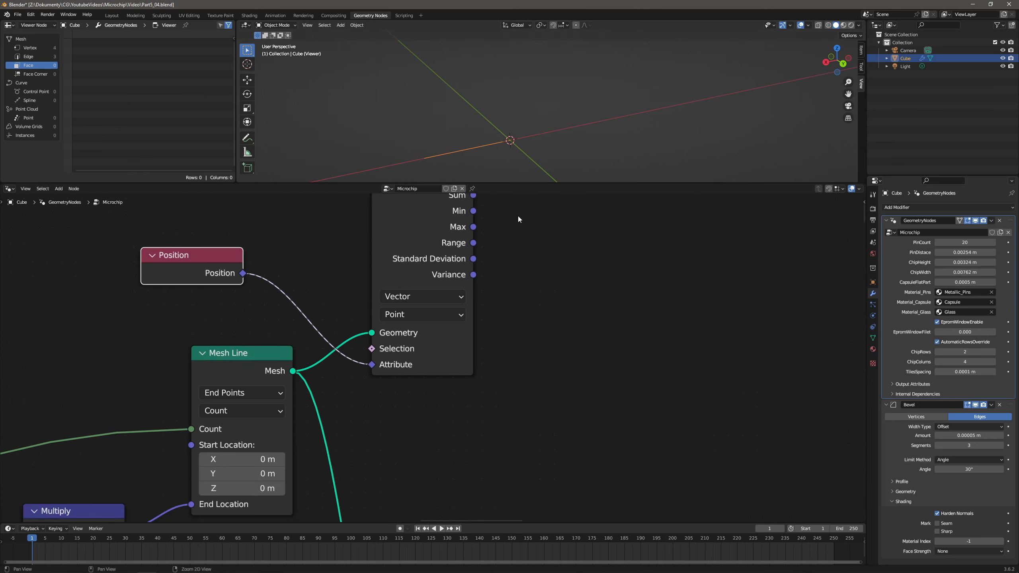
{"action": "left_click_drag", "start_coordinate": [338, 367], "coordinate": [603, 400]}
{"action": "type", "text": "tr"}
{"action": "key", "text": "Return"}
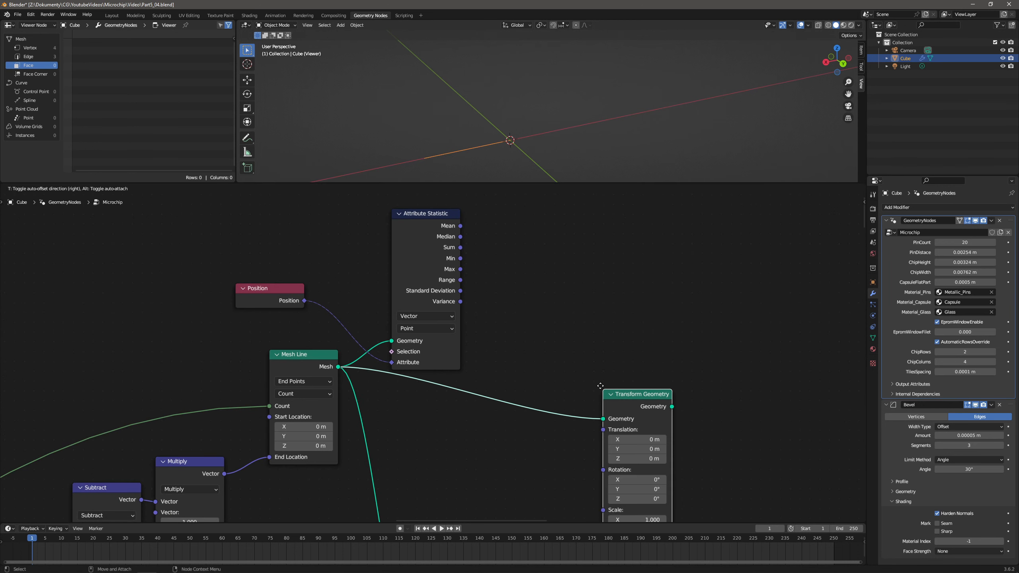
{"action": "left_click", "coordinate": [548, 342]}
{"action": "left_click_drag", "start_coordinate": [460, 225], "coordinate": [544, 391]}
{"action": "middle_click_drag", "start_coordinate": [621, 440], "coordinate": [468, 313]}
{"action": "scroll", "coordinate": [470, 318], "scroll_direction": "down", "scroll_amount": 2}
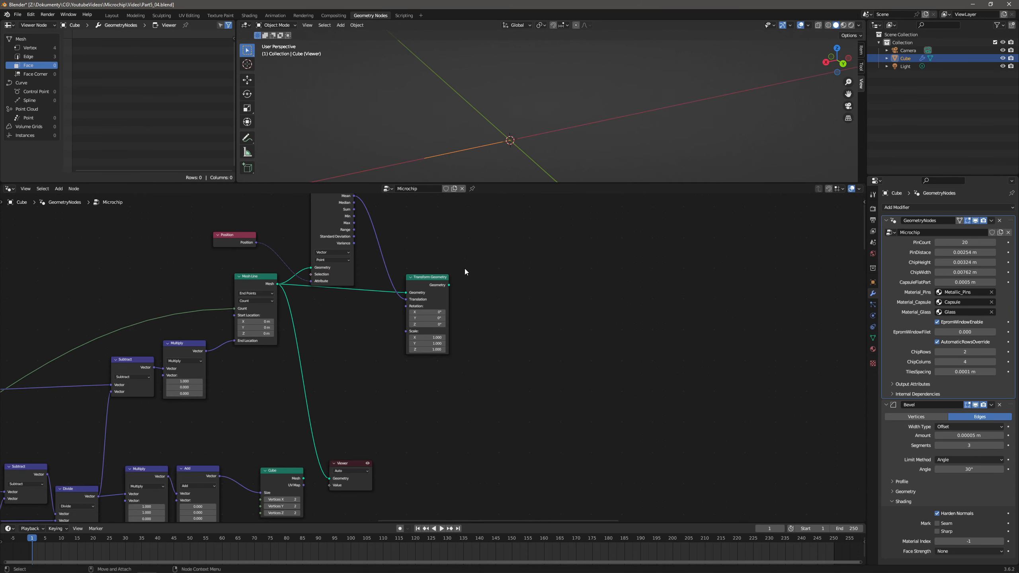
Move the Viewer beyond Transform Geometry and connect the transformed line to it.
{"action": "left_click_drag", "start_coordinate": [362, 462], "coordinate": [550, 398]}
{"action": "left_click_drag", "start_coordinate": [449, 285], "coordinate": [516, 414]}
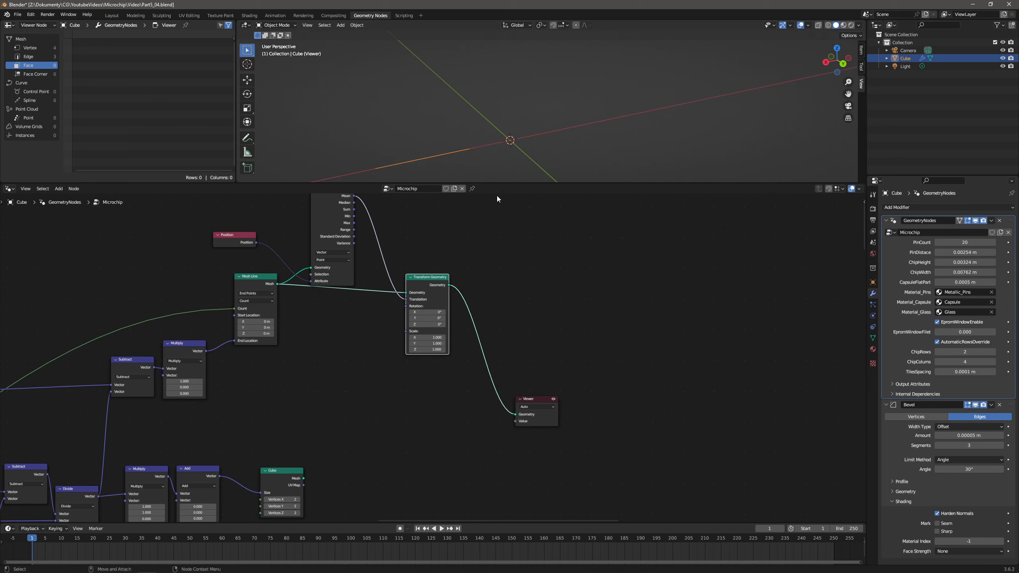
{"action": "left_click_drag", "start_coordinate": [420, 283], "coordinate": [446, 270]}
Insert a Vector Math node on the link between the Attribute Statistic's Mean and the Transform Geometry's Translation.
{"action": "scroll", "coordinate": [396, 265], "scroll_direction": "down", "scroll_amount": 3}
{"action": "middle_click_drag", "start_coordinate": [381, 262], "coordinate": [371, 330]}
{"action": "scroll", "coordinate": [371, 330], "scroll_direction": "up", "scroll_amount": 5}
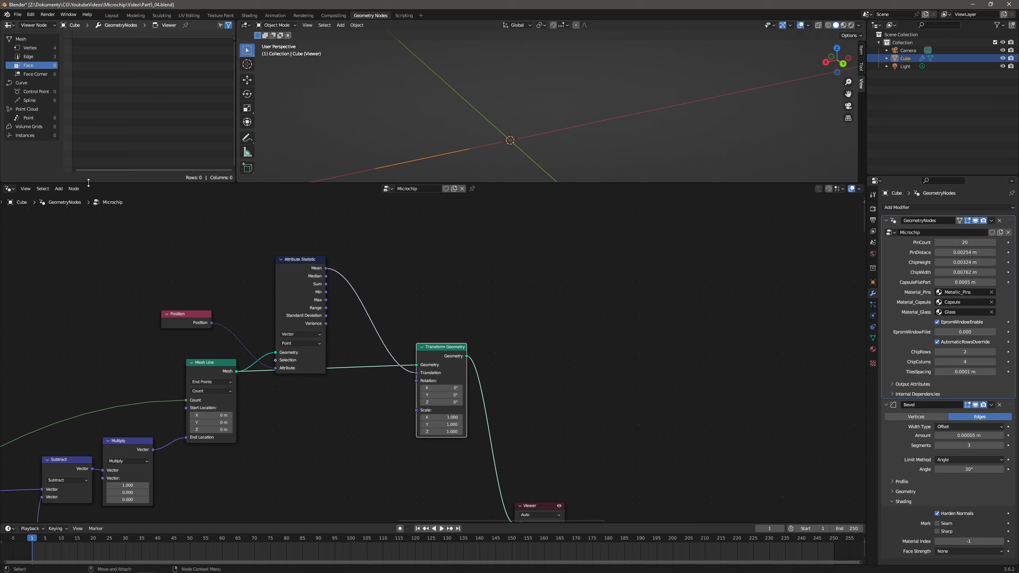
{"action": "left_click", "coordinate": [59, 189]}
{"action": "left_click", "coordinate": [61, 199]}
{"action": "type", "text": "vector"}
{"action": "key", "text": "Down"}
{"action": "key", "text": "Return"}
{"action": "left_click", "coordinate": [370, 261]}
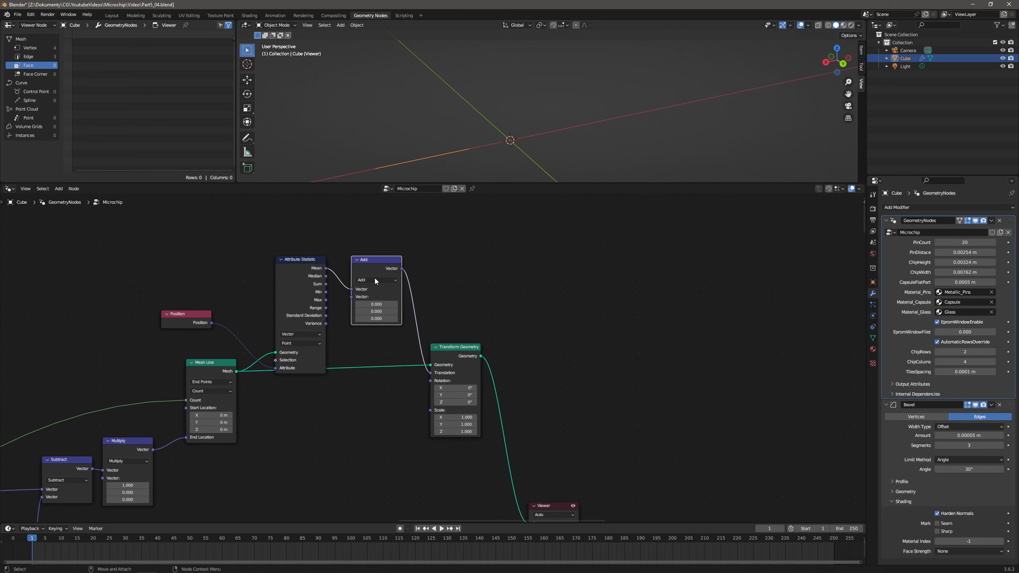
Set the X component of the inserted Vector Math node's second vector to -1.
{"action": "left_click", "coordinate": [388, 302]}
{"action": "type", "text": "-1"}
{"action": "key", "text": "Return"}
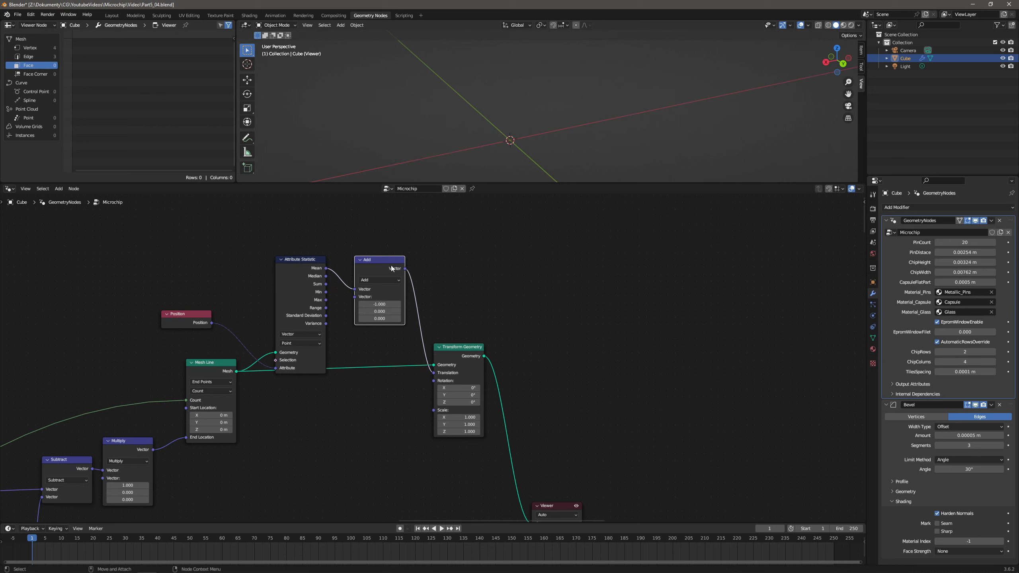
Switch the Vector Math node between the Attribute Statistic and Transform Geometry from Add to Multiply.
{"action": "left_click_drag", "start_coordinate": [392, 269], "coordinate": [396, 282]}
{"action": "left_click", "coordinate": [384, 293]}
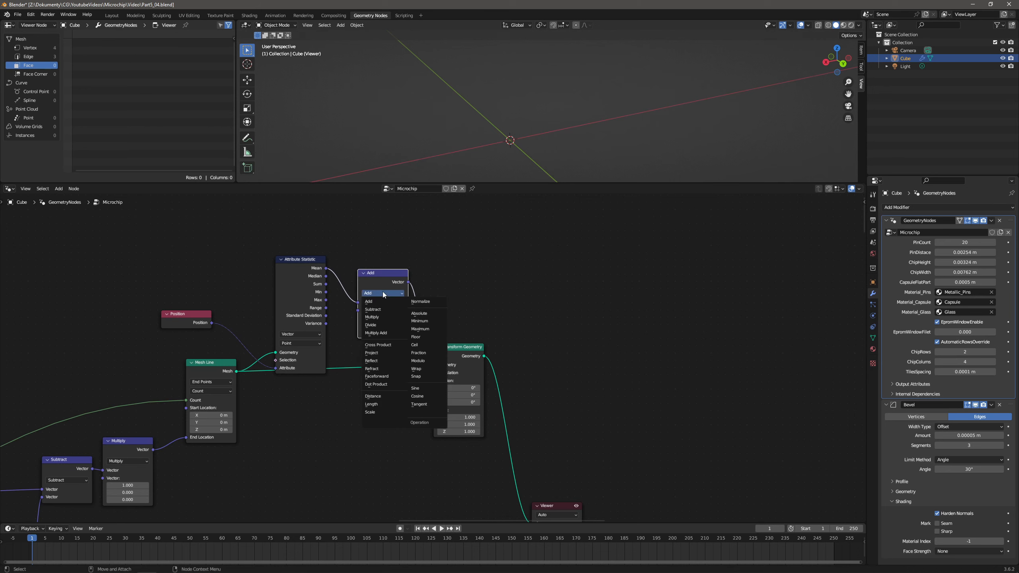
{"action": "left_click", "coordinate": [380, 318]}
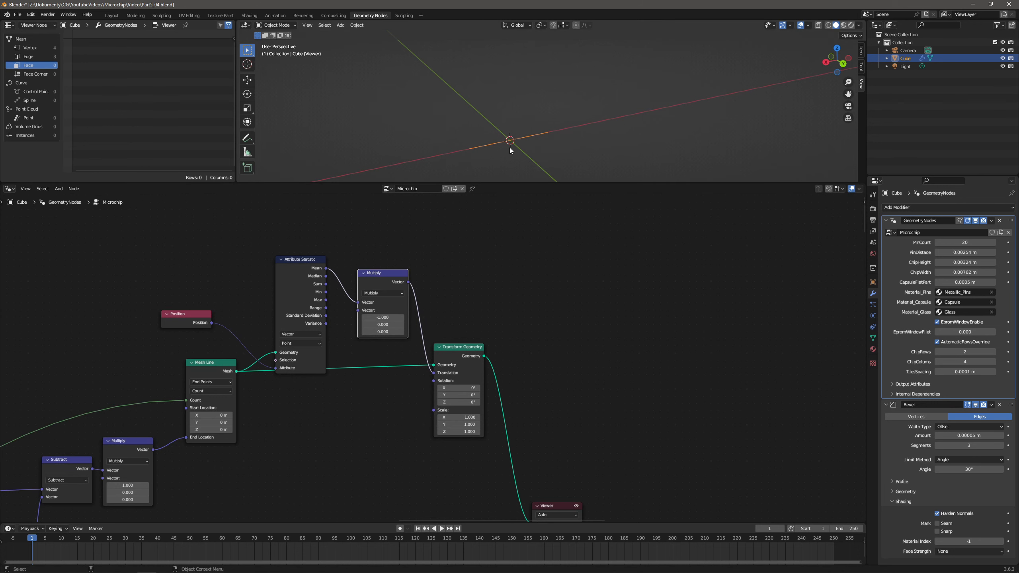
{"action": "scroll", "coordinate": [475, 249], "scroll_direction": "down", "scroll_amount": 2}
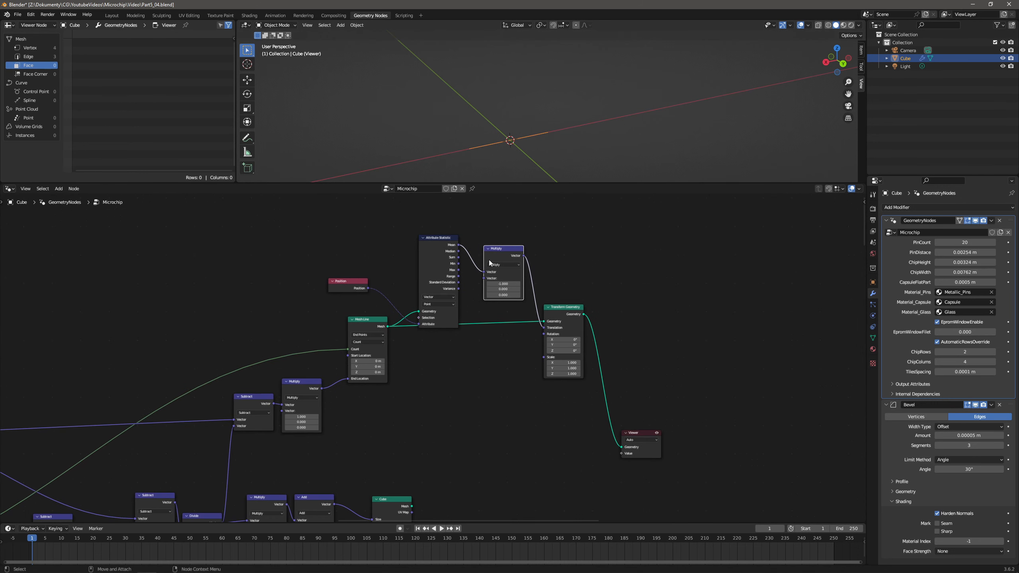
Tuck the Position node in between Mesh Line and Attribute Statistic, shifting the Attribute Statistic, Multiply and Transform Geometry nodes away from Mesh Line.
{"action": "left_click_drag", "start_coordinate": [355, 279], "coordinate": [418, 373]}
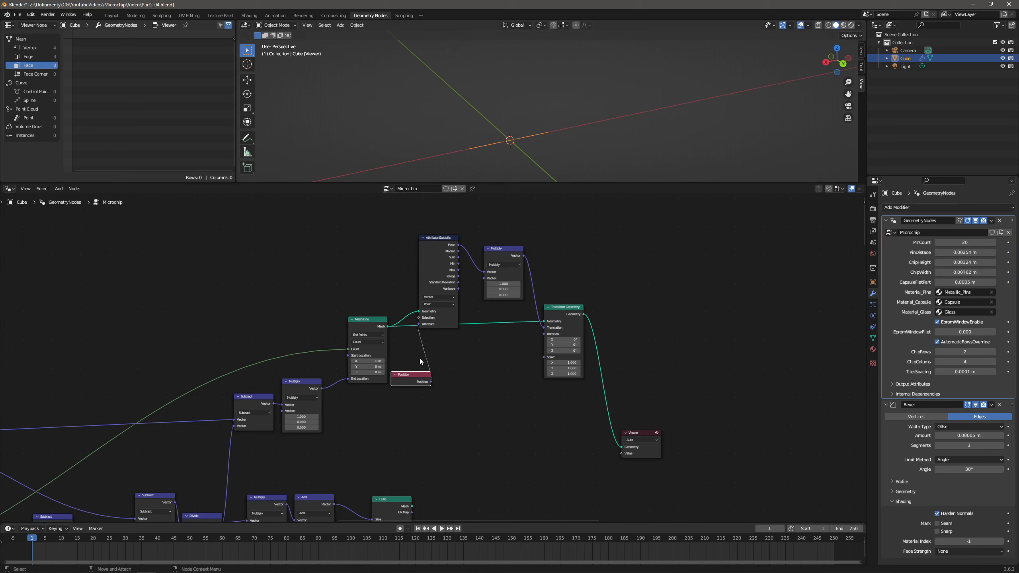
{"action": "left_click_drag", "start_coordinate": [623, 220], "coordinate": [443, 320]}
{"action": "left_click_drag", "start_coordinate": [444, 237], "coordinate": [476, 224]}
{"action": "left_click_drag", "start_coordinate": [422, 372], "coordinate": [425, 353]}
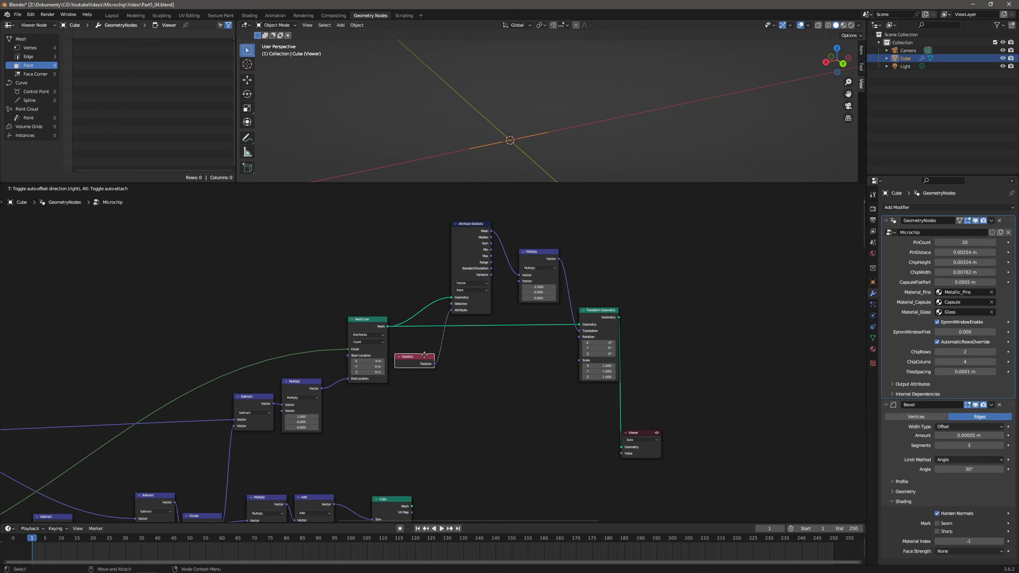
Duplicate the Mesh Line, Position, Attribute Statistic, Multiply and Transform Geometry chain below the original and move the Cube node beneath it.
{"action": "left_click_drag", "start_coordinate": [596, 220], "coordinate": [372, 416]}
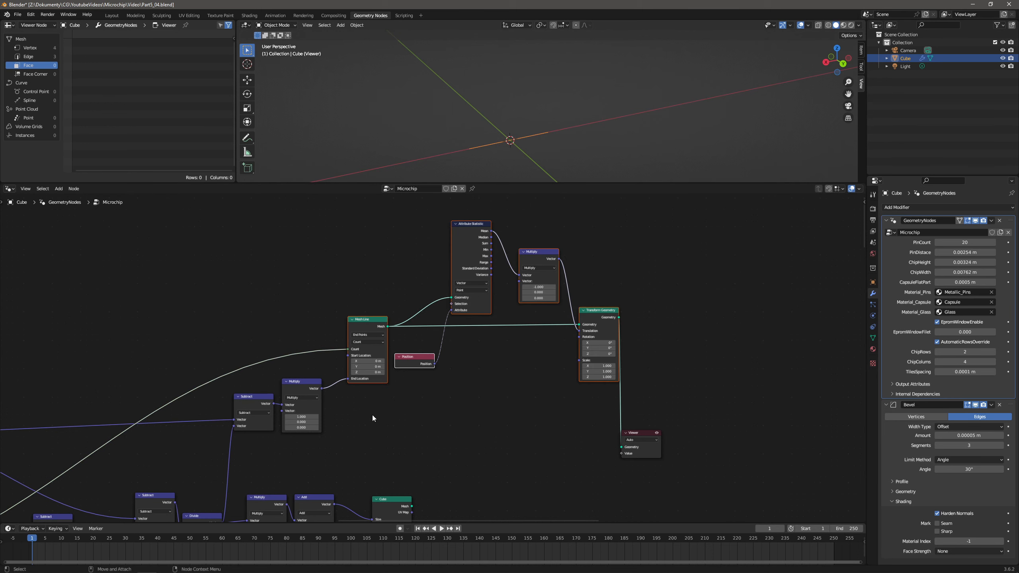
{"action": "key", "text": "shift+d"}
{"action": "left_click_drag", "start_coordinate": [370, 310], "coordinate": [485, 335]}
{"action": "scroll", "coordinate": [496, 357], "scroll_direction": "down", "scroll_amount": 3}
{"action": "middle_click_drag", "start_coordinate": [499, 368], "coordinate": [447, 318]}
{"action": "left_click_drag", "start_coordinate": [375, 418], "coordinate": [366, 458]}
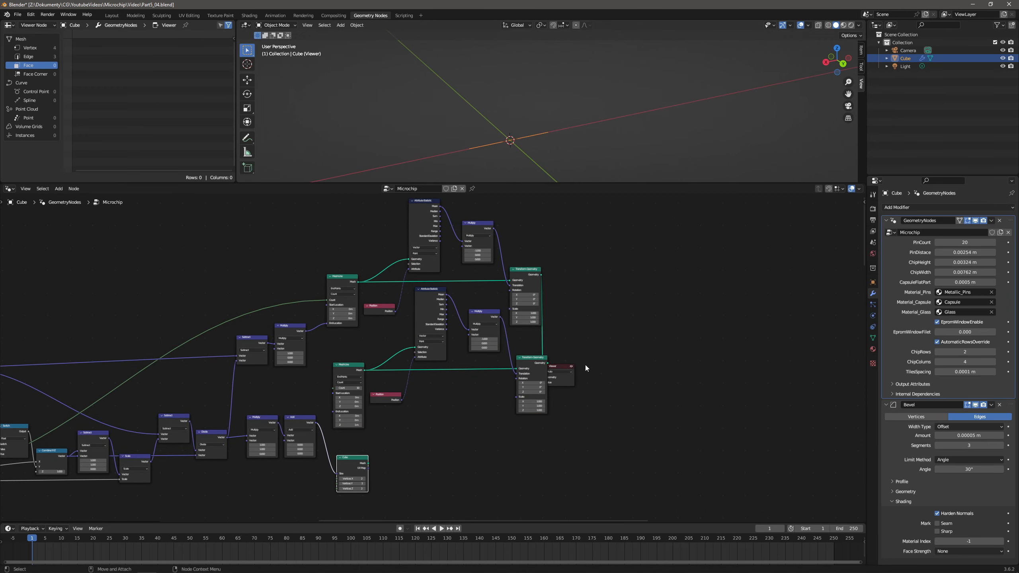
Add a Join Geometry node combining both Transform Geometry outputs and connect it to the Viewer, moved further out.
{"action": "left_click_drag", "start_coordinate": [556, 367], "coordinate": [668, 333]}
{"action": "left_click", "coordinate": [58, 188]}
{"action": "type", "text": "join"}
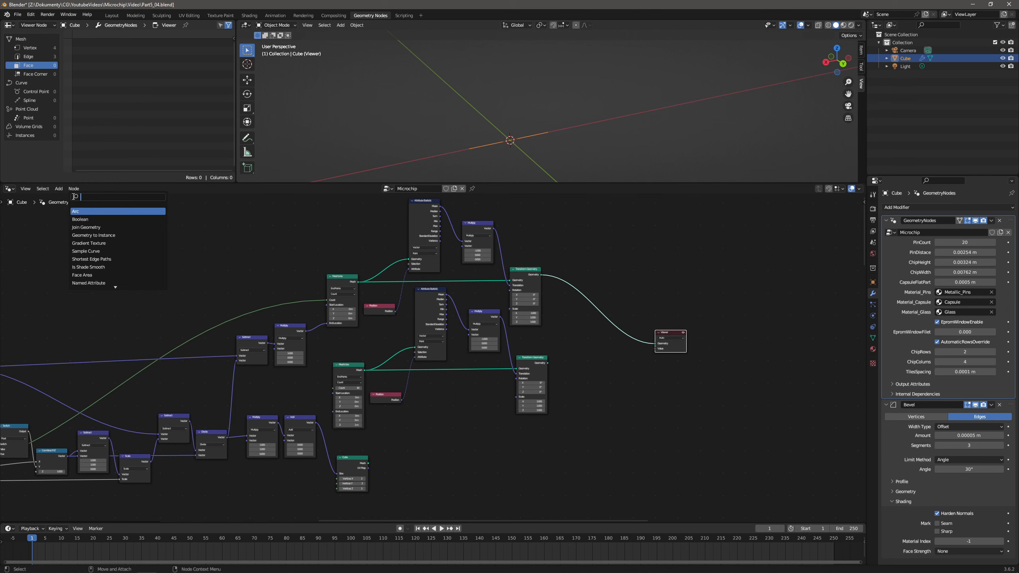
{"action": "key", "text": "Down"}
{"action": "key", "text": "Return"}
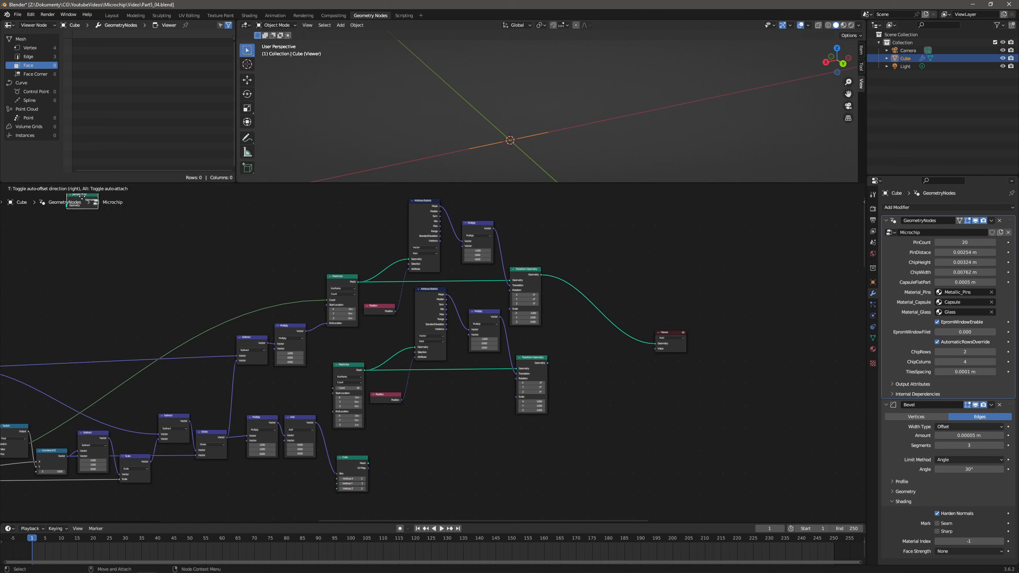
{"action": "left_click", "coordinate": [579, 335]}
{"action": "scroll", "coordinate": [555, 251], "scroll_direction": "up", "scroll_amount": 2}
{"action": "left_click_drag", "start_coordinate": [580, 244], "coordinate": [740, 338]}
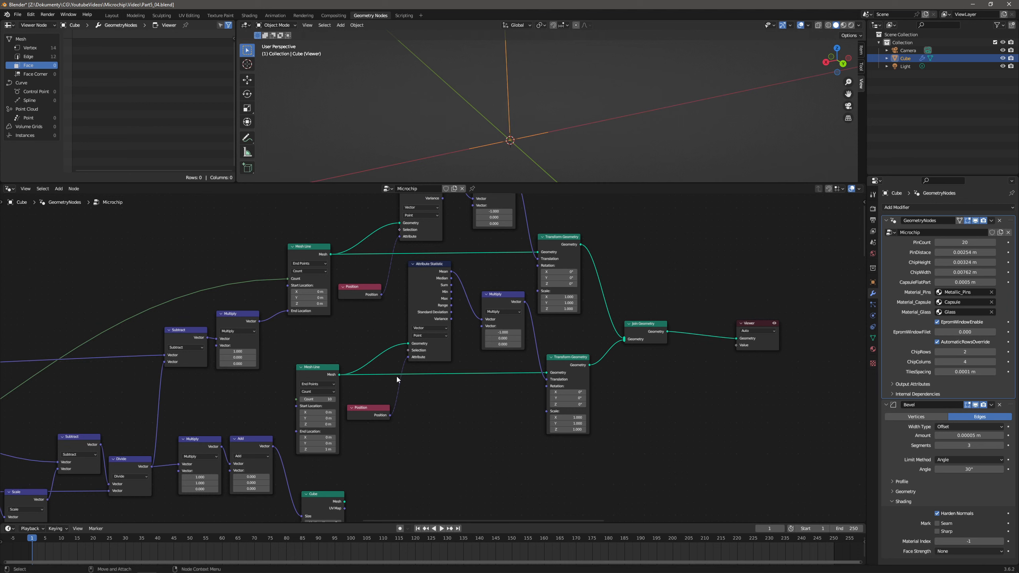
Duplicate the Multiply node that feeds the first Mesh Line and connect the Subtract node's output to the copy.
{"action": "left_click", "coordinate": [240, 315]}
{"action": "left_click_drag", "start_coordinate": [261, 429], "coordinate": [208, 475]}
{"action": "middle_click_drag", "start_coordinate": [260, 381], "coordinate": [375, 360]}
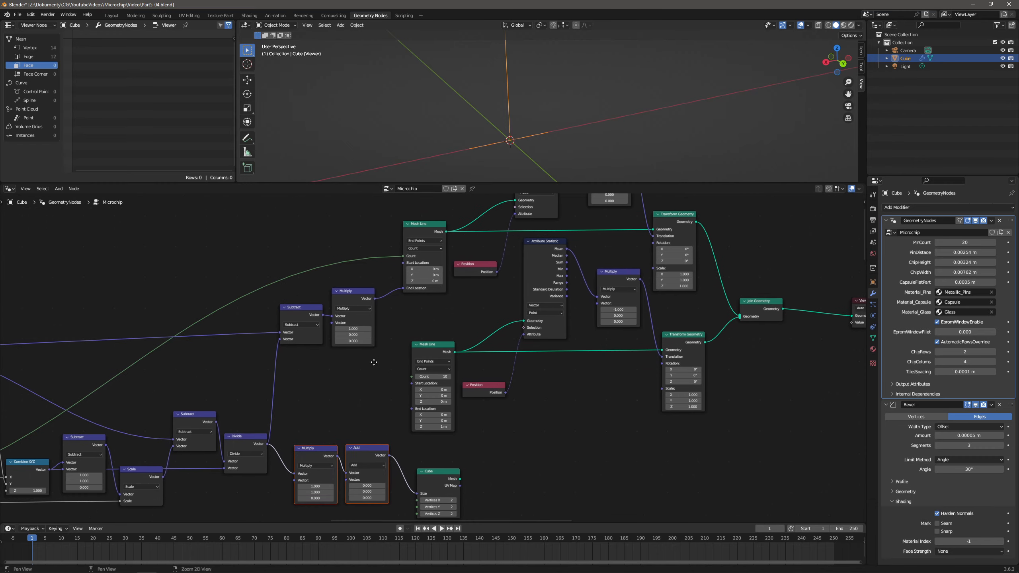
{"action": "left_click", "coordinate": [355, 295]}
{"action": "key", "text": "ctrl+c"}
{"action": "key", "text": "ctrl+v"}
{"action": "left_click_drag", "start_coordinate": [351, 272], "coordinate": [350, 354]}
{"action": "left_click_drag", "start_coordinate": [323, 316], "coordinate": [334, 378]}
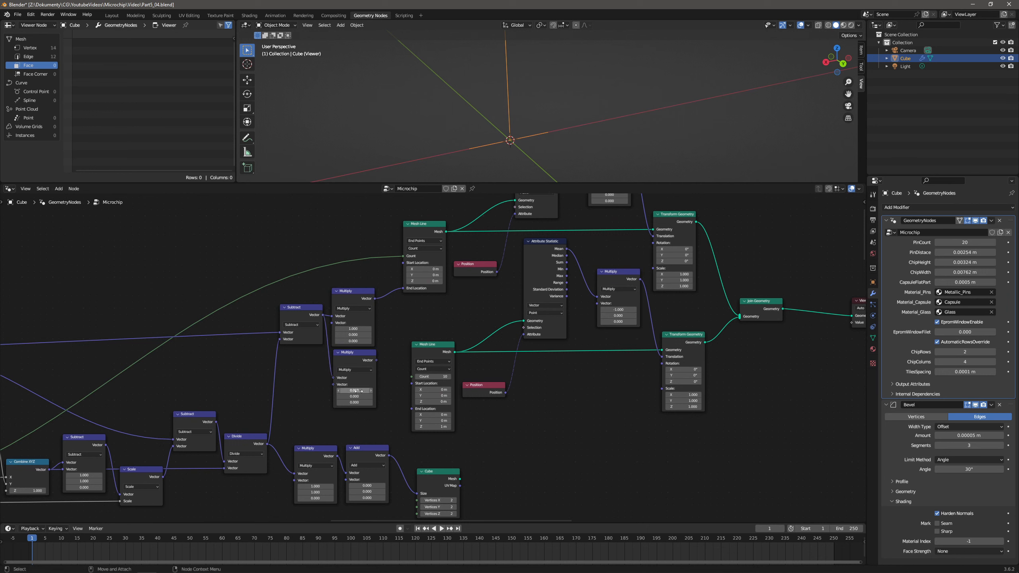
Set the copied Multiply node's second vector to 0, 1, 0 and connect its output to the second Mesh Line's End Location.
{"action": "left_click", "coordinate": [356, 396]}
{"action": "type", "text": "1"}
{"action": "key", "text": "Return"}
{"action": "left_click_drag", "start_coordinate": [376, 361], "coordinate": [413, 409]}
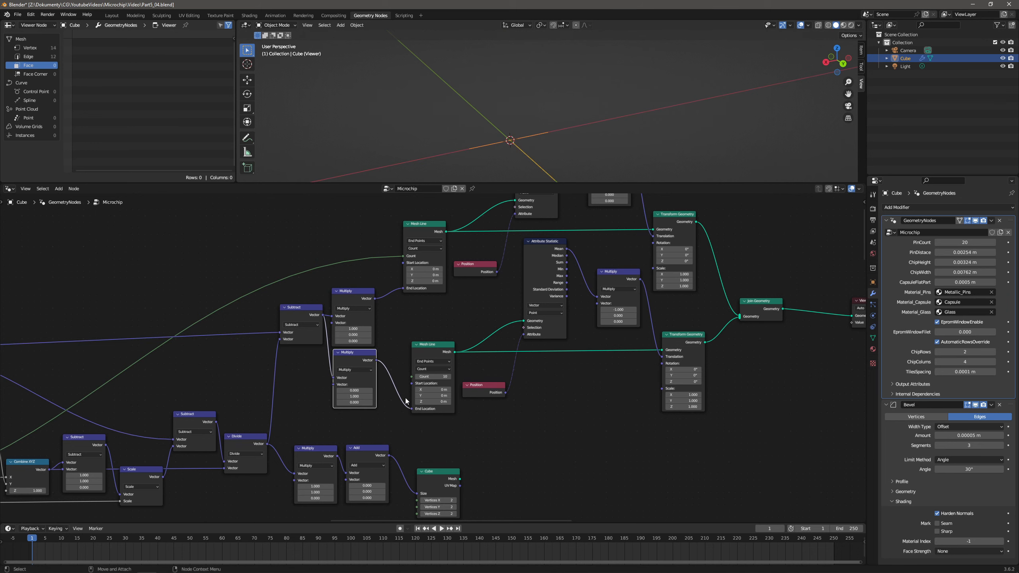
{"action": "middle_click_drag", "start_coordinate": [538, 121], "coordinate": [548, 117]}
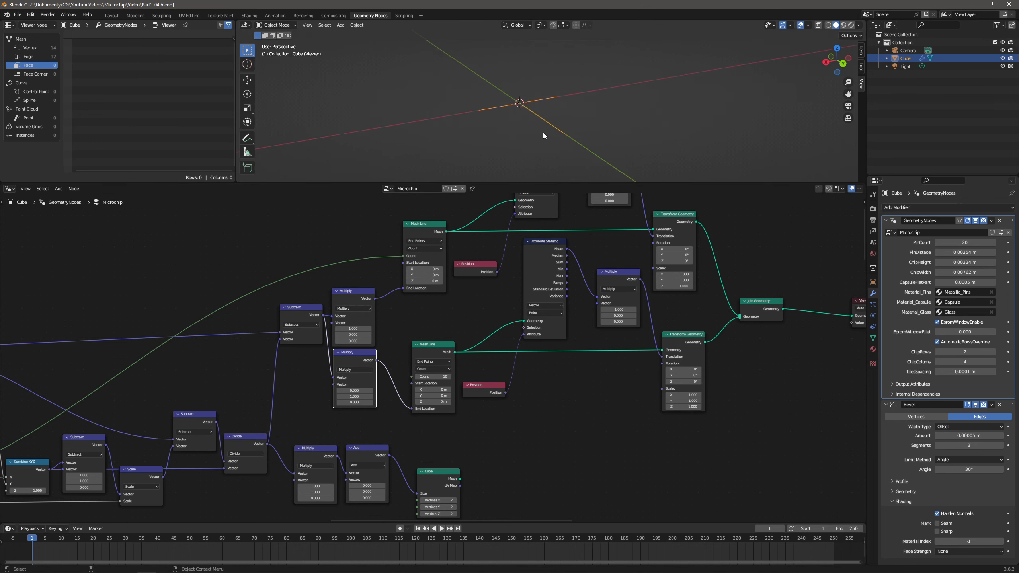
Connect the rows Switch node's Output to the second Mesh Line's Count.
{"action": "middle_click_drag", "start_coordinate": [225, 376], "coordinate": [416, 345]}
{"action": "scroll", "coordinate": [415, 344], "scroll_direction": "down", "scroll_amount": 1}
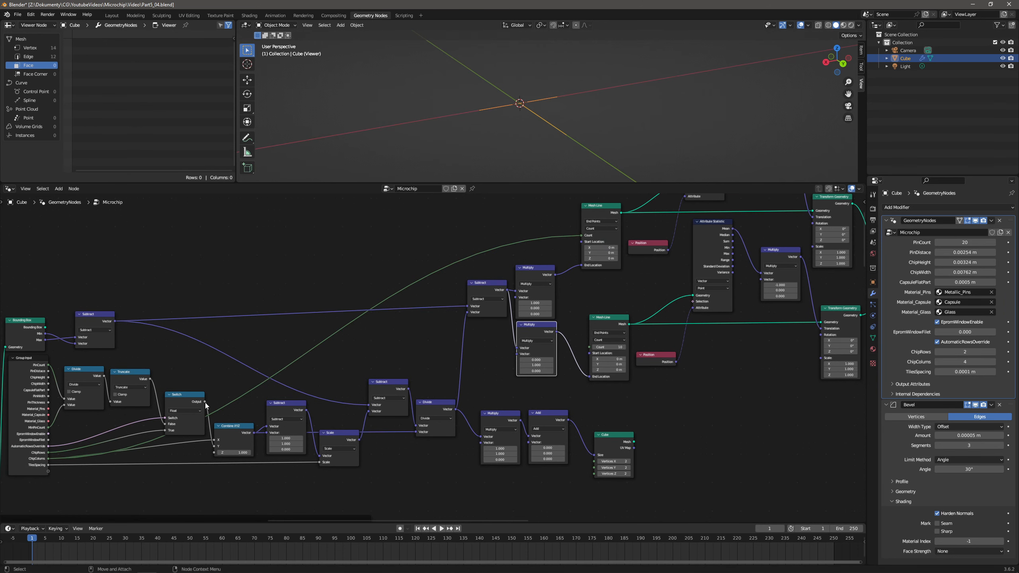
{"action": "left_click_drag", "start_coordinate": [181, 399], "coordinate": [181, 397]}
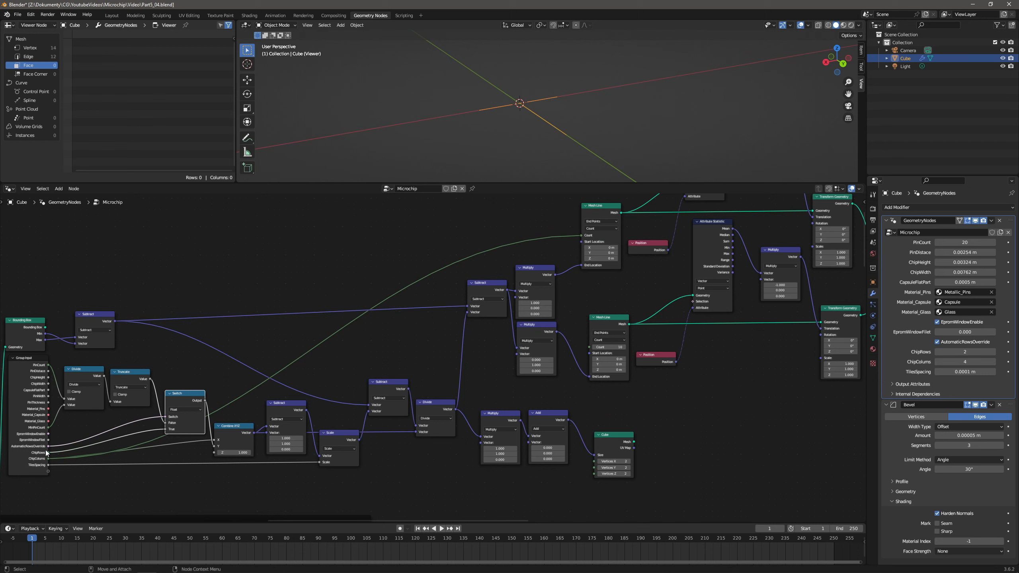
{"action": "left_click_drag", "start_coordinate": [205, 400], "coordinate": [589, 347]}
{"action": "middle_click_drag", "start_coordinate": [589, 347], "coordinate": [396, 350]}
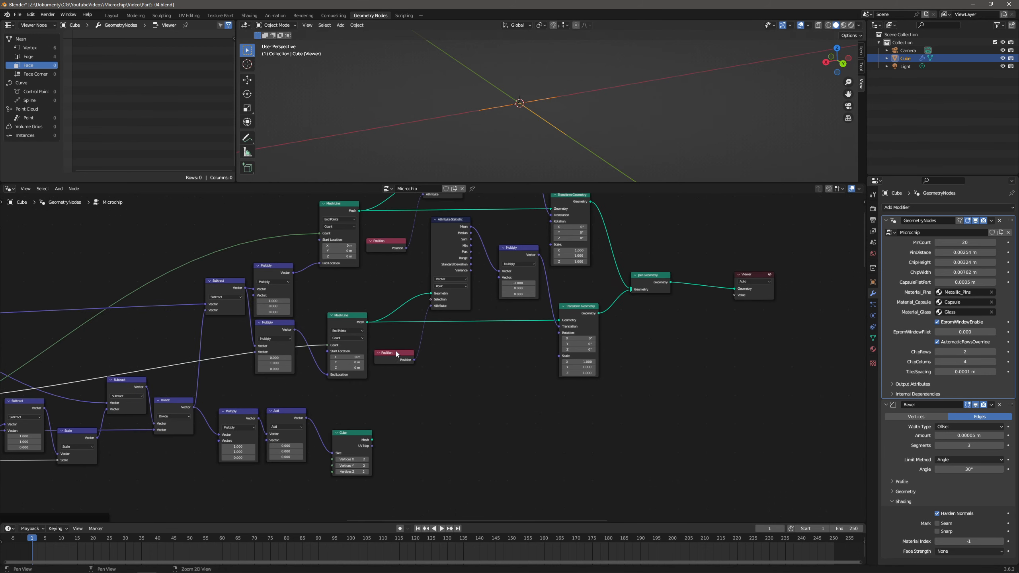
{"action": "middle_click_drag", "start_coordinate": [622, 337], "coordinate": [542, 378]}
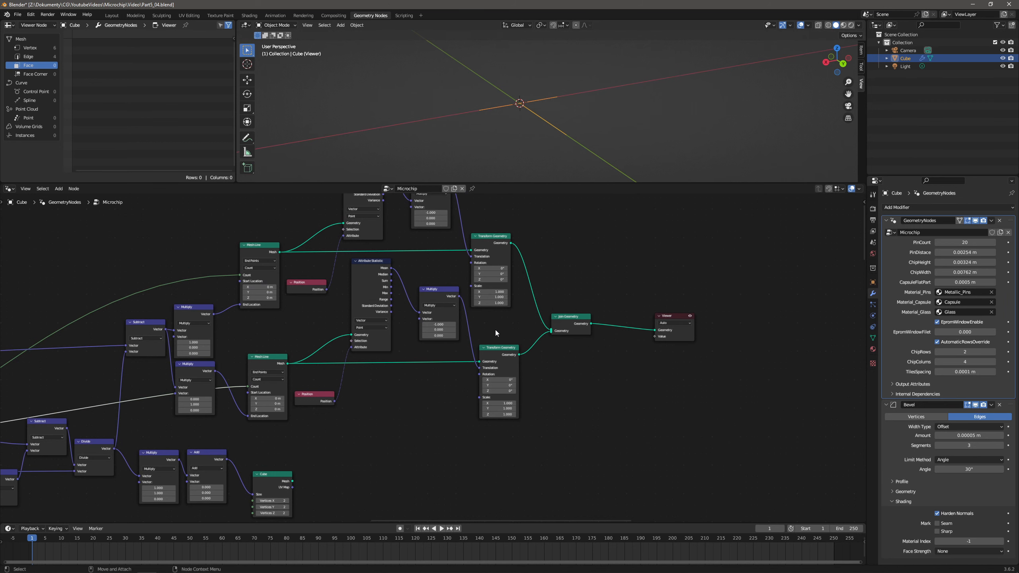
Set the second vector of the Multiply node before the lower Transform Geometry to 0, -1, 0.
{"action": "middle_click_drag", "start_coordinate": [447, 323], "coordinate": [446, 340]}
{"action": "double_click", "coordinate": [446, 340]}
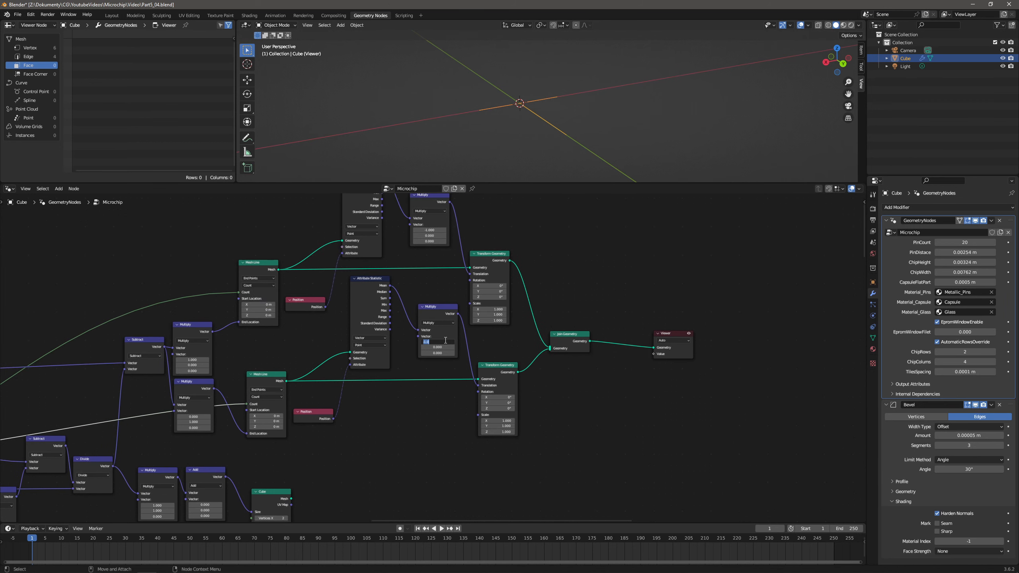
{"action": "key", "text": "Return"}
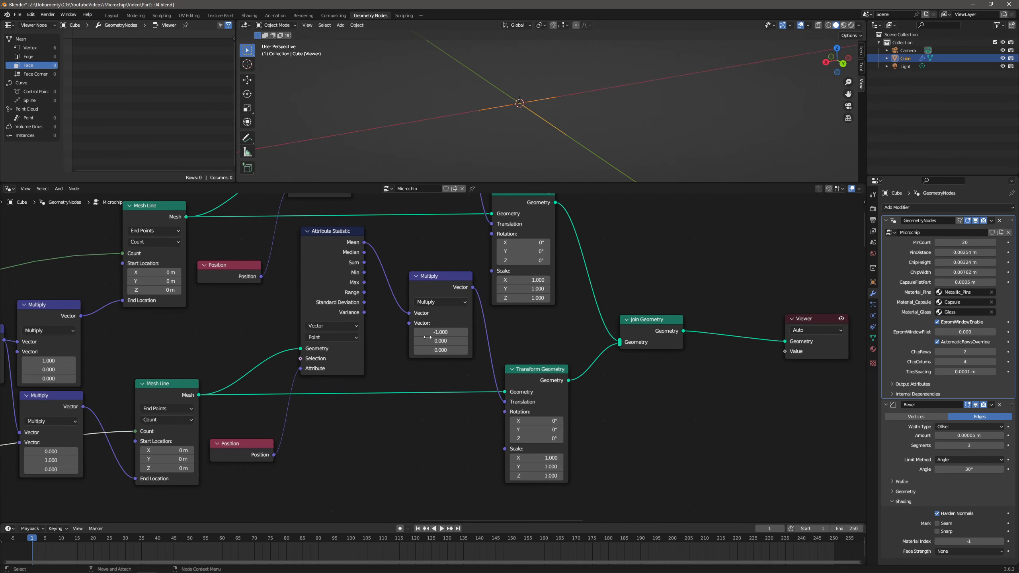
{"action": "left_click", "coordinate": [454, 332]}
{"action": "left_click", "coordinate": [442, 341]}
{"action": "key", "text": "BackSpace"}
{"action": "type", "text": "-1"}
{"action": "key", "text": "Return"}
{"action": "middle_click_drag", "start_coordinate": [577, 170], "coordinate": [569, 127]}
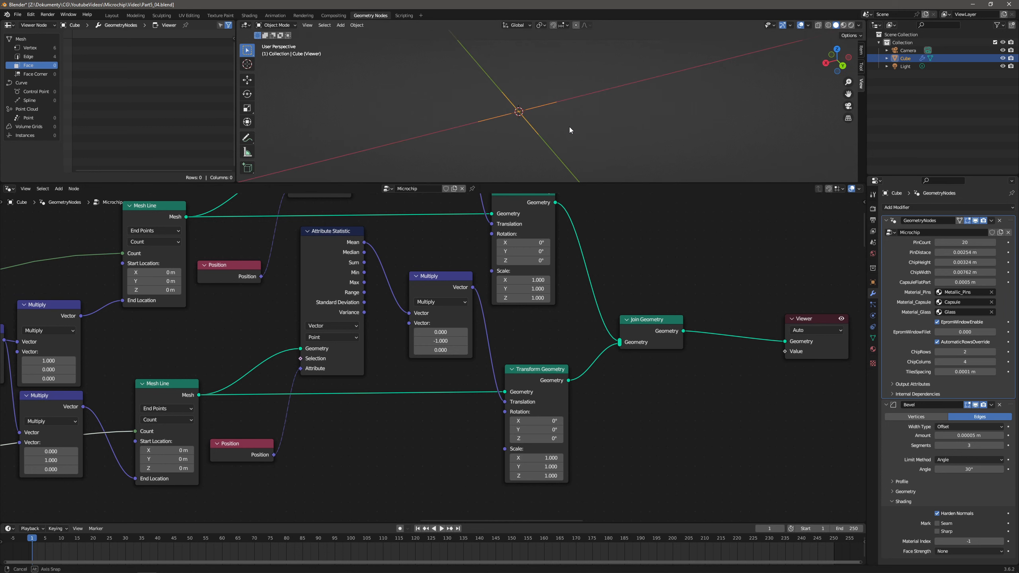
Set the modifier's ChipRows value to 5 to test the second line.
{"action": "left_click", "coordinate": [969, 362]}
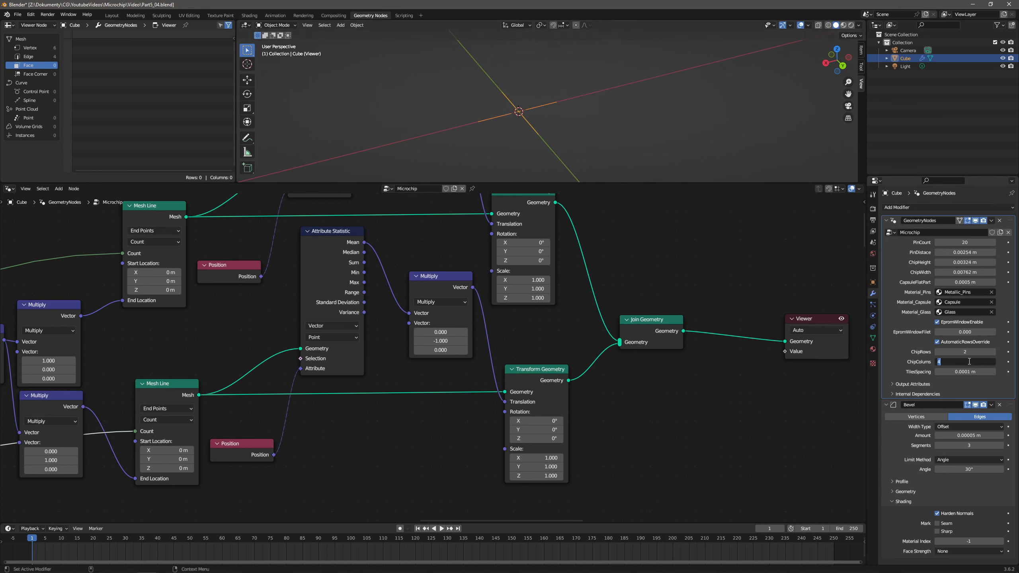
{"action": "key", "text": "Return"}
{"action": "type", "text": "5"}
{"action": "key", "text": "Return"}
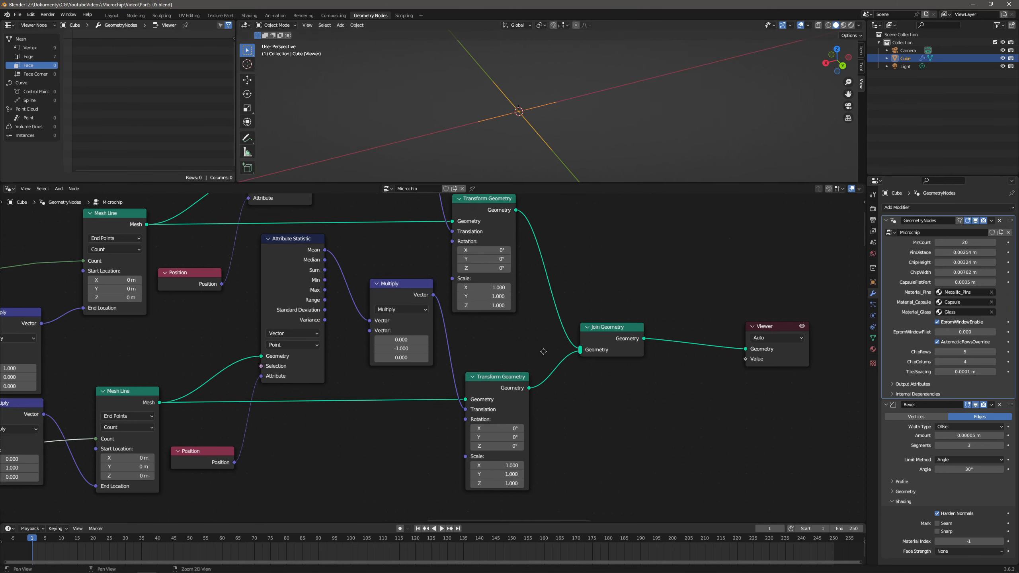
Add an Instance on Points node using the lower Transform Geometry as Points and the upper one as Instance.
{"action": "scroll", "coordinate": [240, 281], "scroll_direction": "down", "scroll_amount": 2}
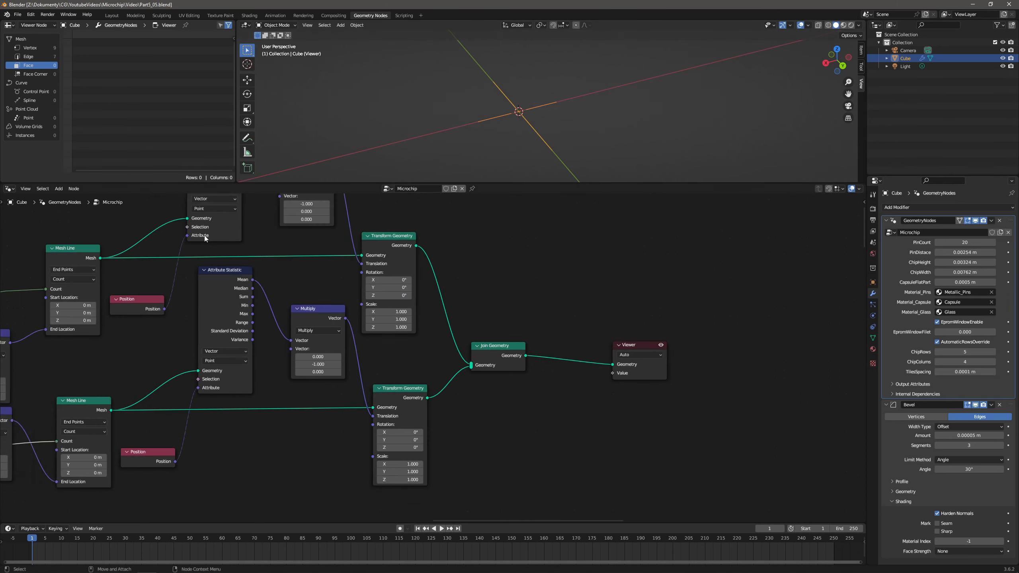
{"action": "left_click", "coordinate": [57, 188]}
{"action": "left_click", "coordinate": [59, 196]}
{"action": "type", "text": "inst"}
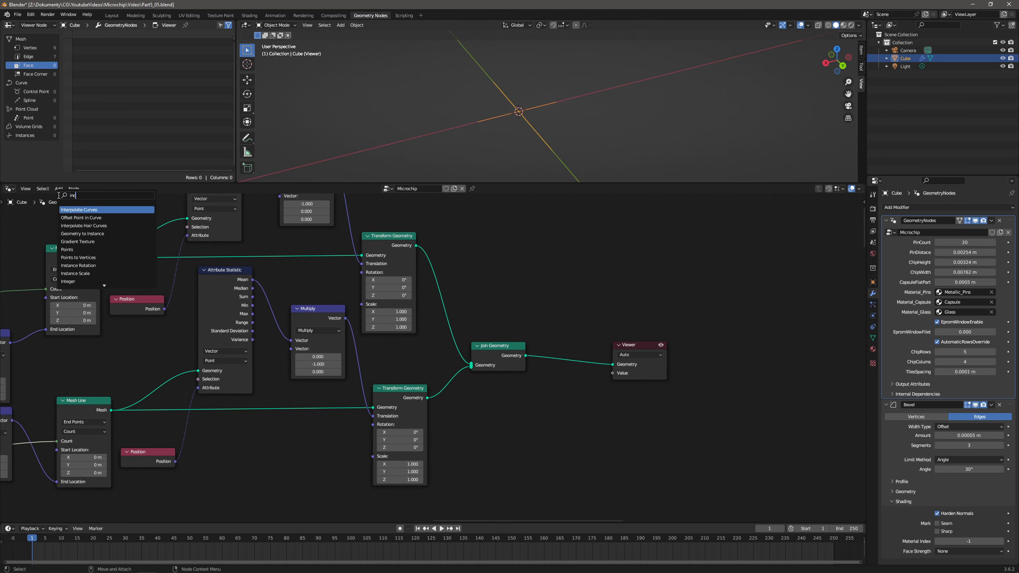
{"action": "key", "text": "Return"}
{"action": "left_click", "coordinate": [519, 391]}
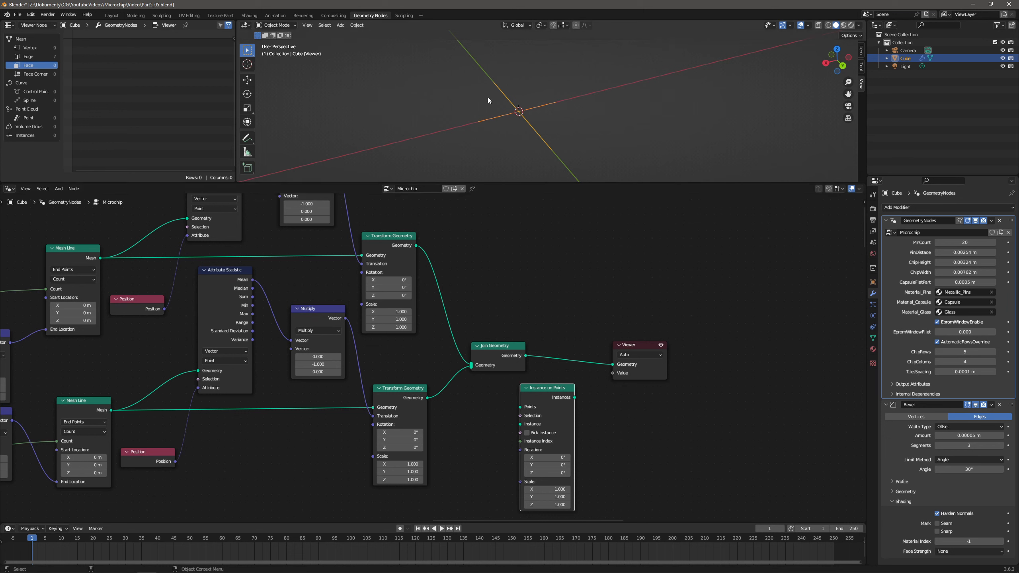
{"action": "left_click_drag", "start_coordinate": [427, 399], "coordinate": [520, 407]}
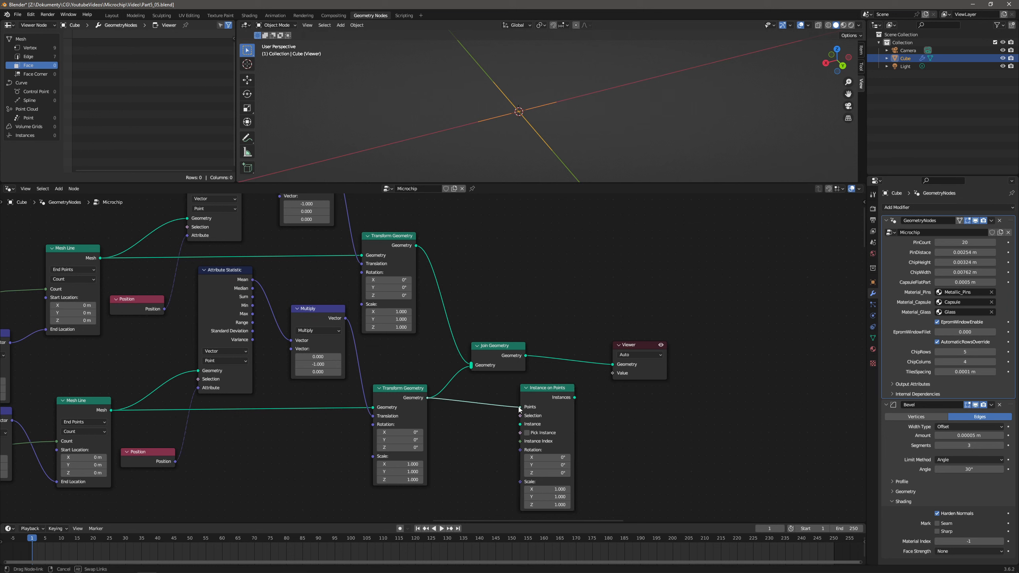
{"action": "left_click_drag", "start_coordinate": [417, 248], "coordinate": [520, 424]}
Space out the Instance on Points, Join Geometry and Viewer nodes and connect Instances to the Viewer's Geometry.
{"action": "left_click_drag", "start_coordinate": [548, 391], "coordinate": [526, 387]}
{"action": "left_click_drag", "start_coordinate": [500, 345], "coordinate": [697, 339]}
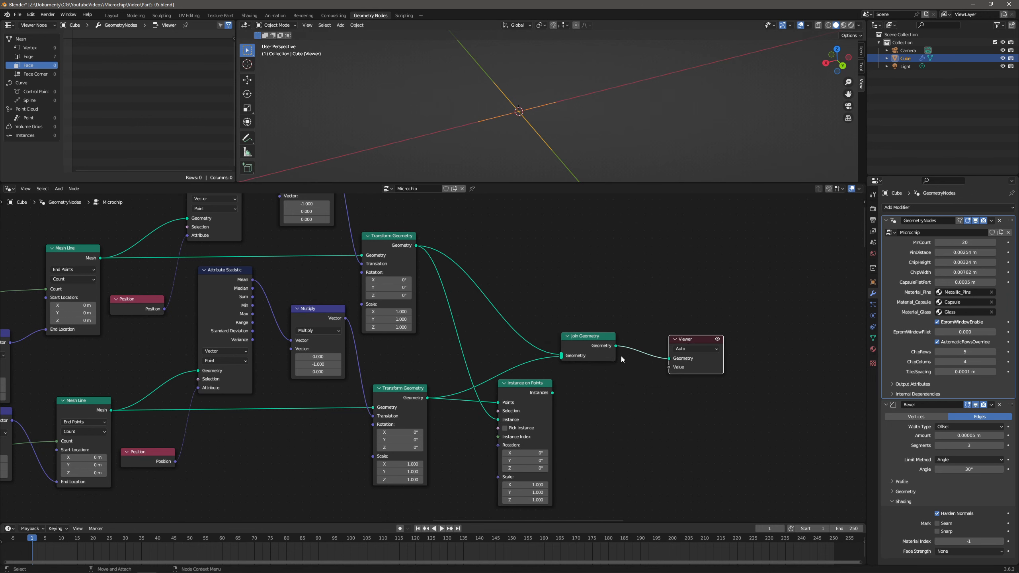
{"action": "left_click_drag", "start_coordinate": [554, 393], "coordinate": [669, 358]}
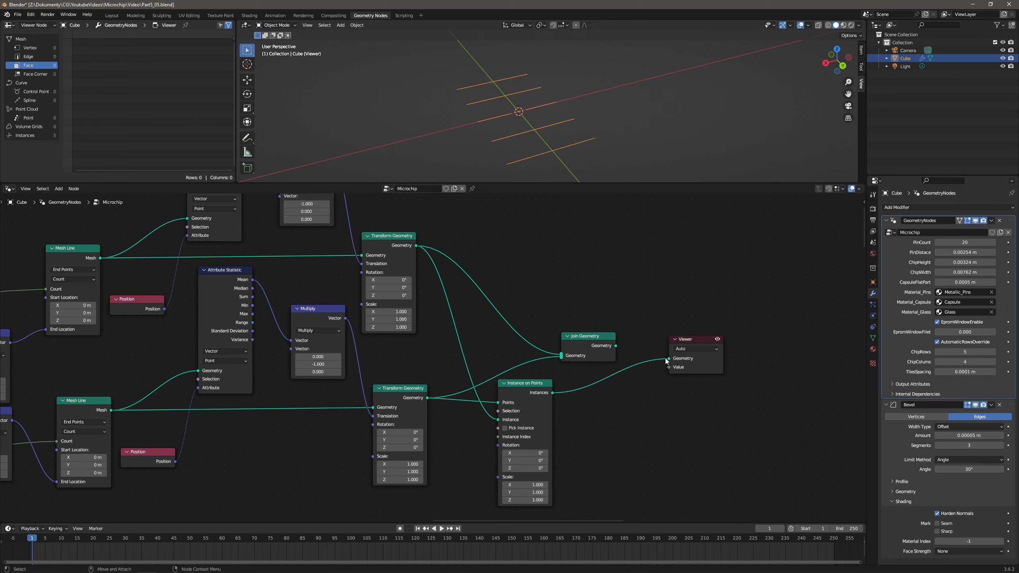
Set both ChipRows and ChipColumn to 3 in the modifier.
{"action": "left_click", "coordinate": [937, 352]}
{"action": "left_click", "coordinate": [937, 352]}
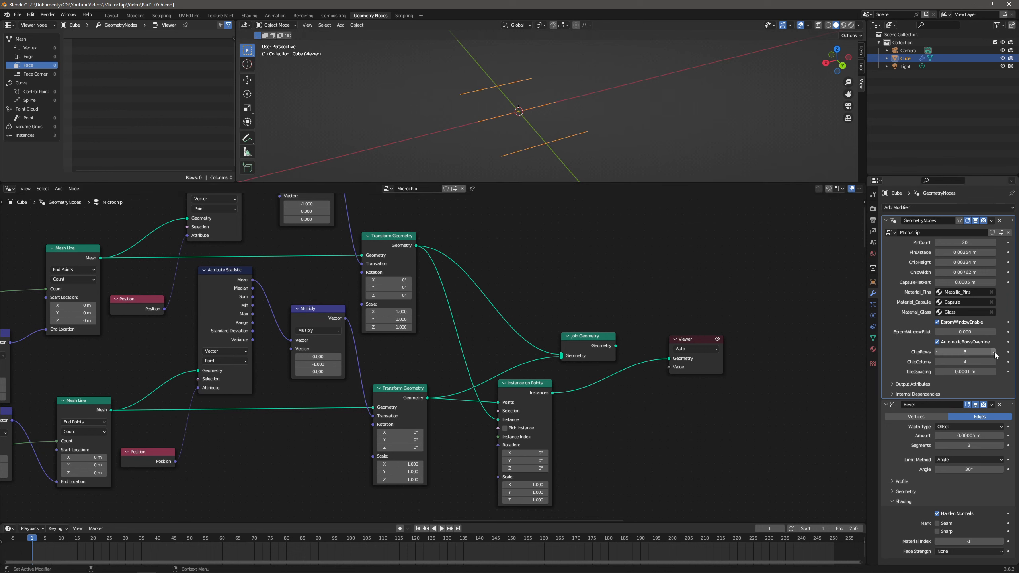
{"action": "left_click", "coordinate": [937, 362]}
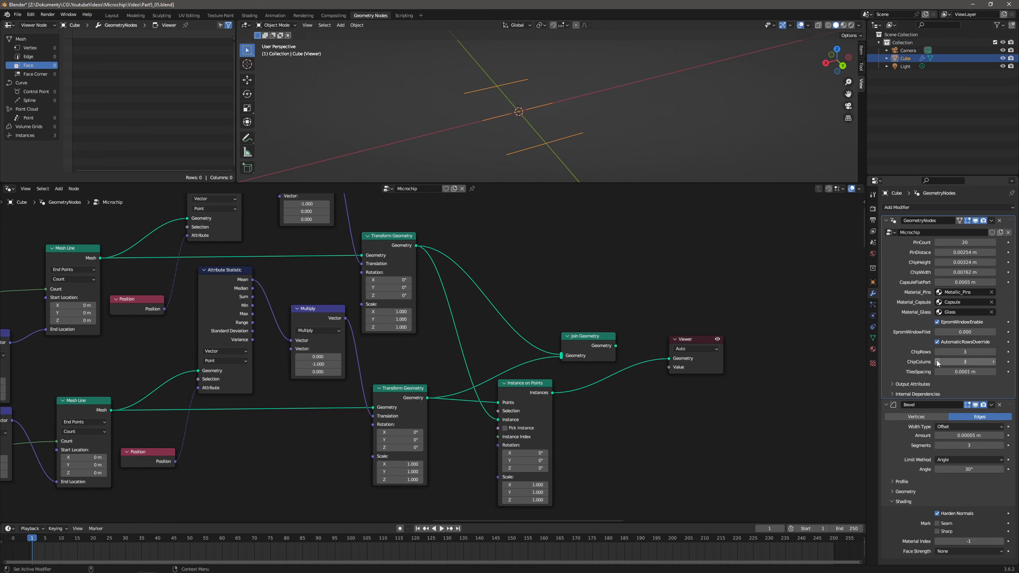
Delete the unused Join Geometry node and reposition the Instance on Points node.
{"action": "scroll", "coordinate": [566, 345], "scroll_direction": "down", "scroll_amount": 1}
{"action": "left_click", "coordinate": [580, 343]}
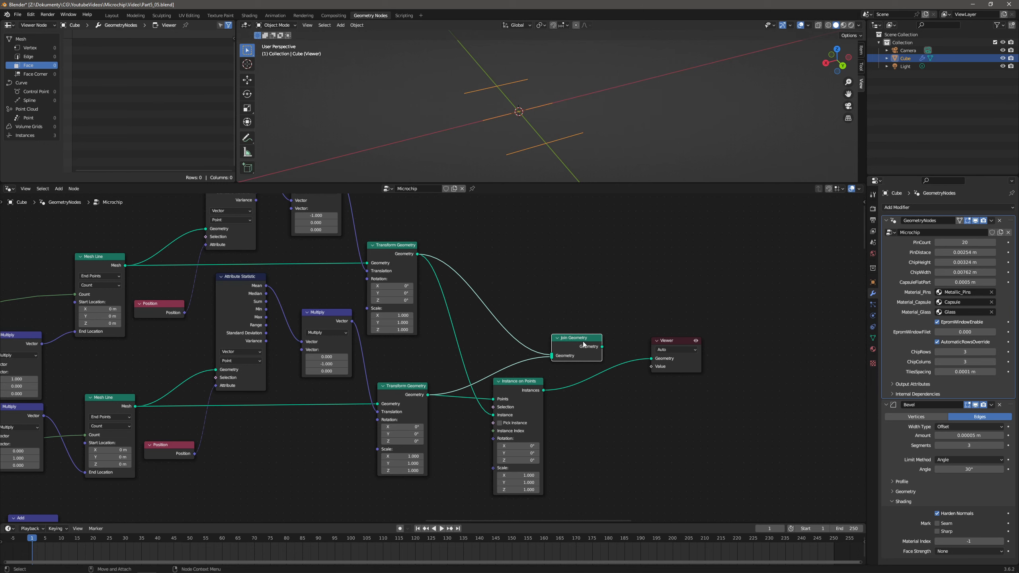
{"action": "key", "text": "x"}
{"action": "scroll", "coordinate": [560, 351], "scroll_direction": "down", "scroll_amount": 1}
{"action": "left_click_drag", "start_coordinate": [510, 382], "coordinate": [501, 370]}
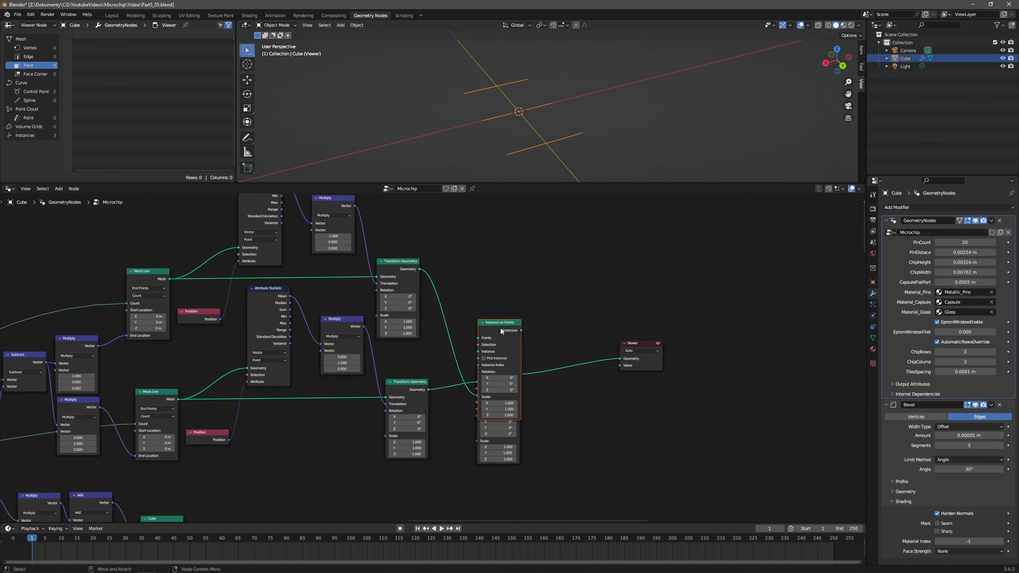
Duplicate the Instance on Points node and connect the original's Instances output to the copy's Points input.
{"action": "key", "text": "shift+d"}
{"action": "left_click", "coordinate": [600, 417]}
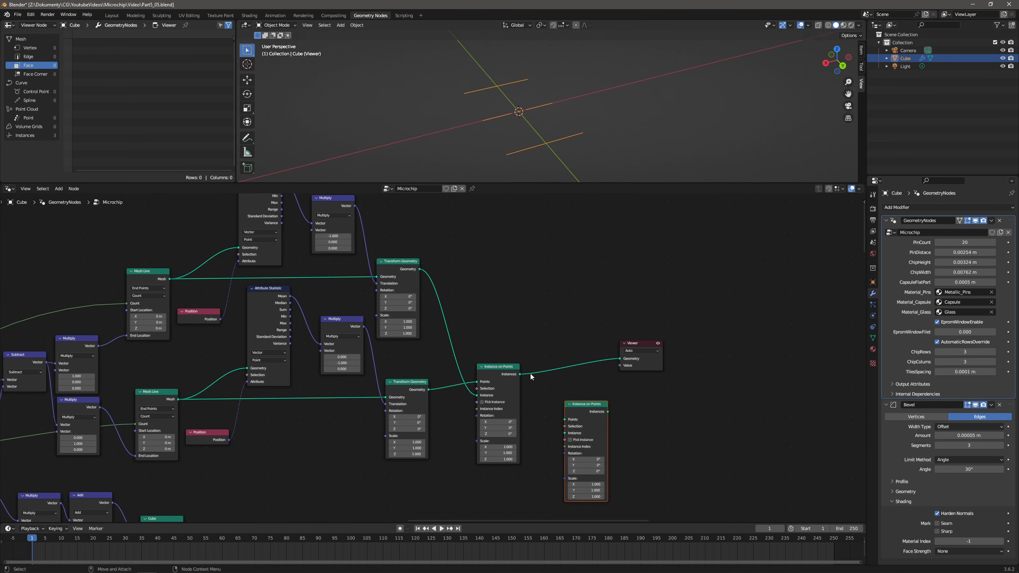
{"action": "left_click_drag", "start_coordinate": [522, 373], "coordinate": [565, 420]}
{"action": "middle_click_drag", "start_coordinate": [349, 466], "coordinate": [339, 377]}
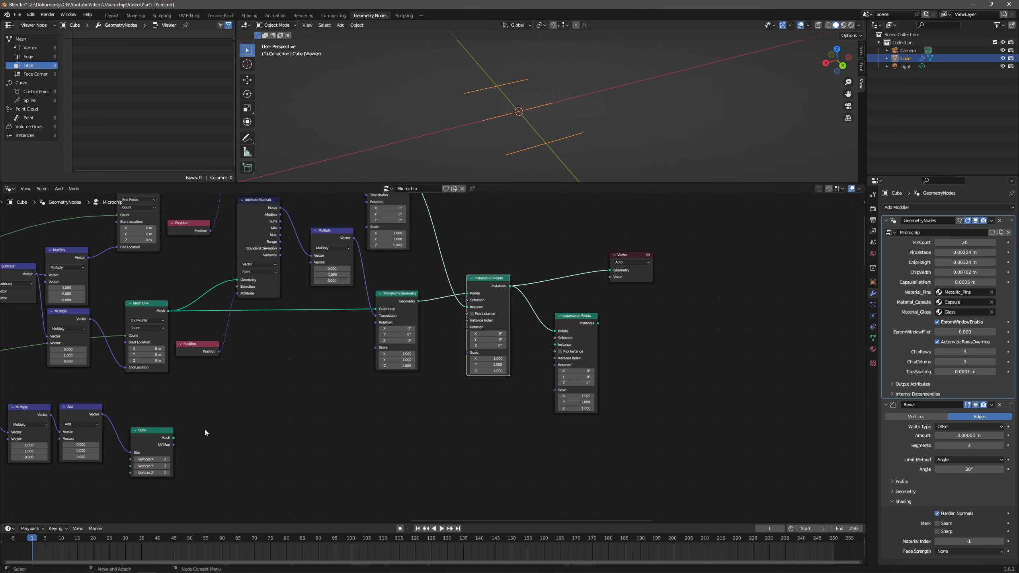
Connect the Cube's Mesh to the copied Instance on Points node's Instance input and the copy's Instances output to the Viewer's Geometry.
{"action": "left_click_drag", "start_coordinate": [173, 437], "coordinate": [610, 270]}
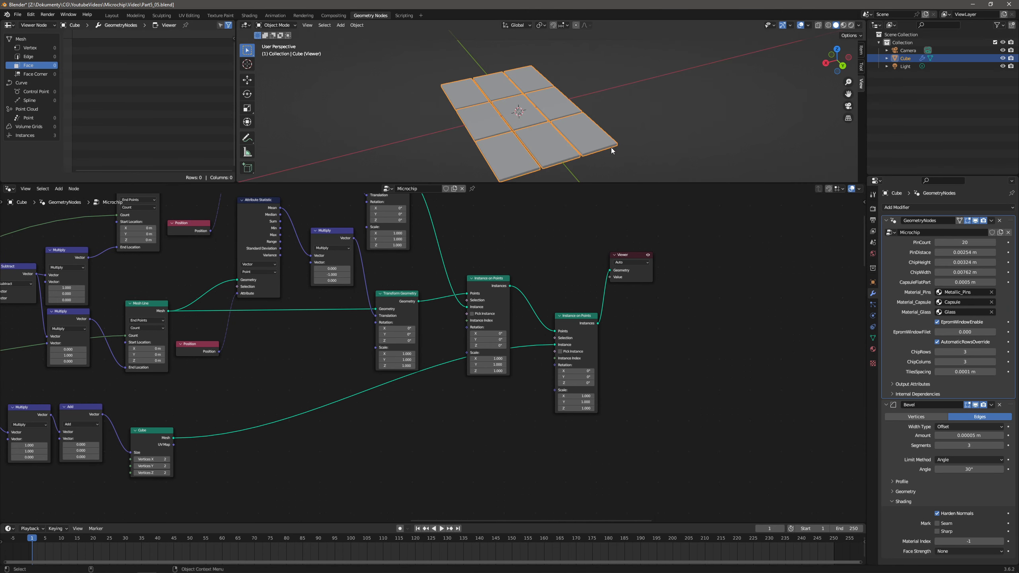
{"action": "scroll", "coordinate": [590, 122], "scroll_direction": "up", "scroll_amount": 4}
{"action": "left_click_drag", "start_coordinate": [584, 118], "coordinate": [560, 136], "text": "alt"}
{"action": "scroll", "coordinate": [552, 121], "scroll_direction": "down", "scroll_amount": 4}
Set ChipColumn to 2 in the modifier, keeping ChipRows at 3.
{"action": "left_click", "coordinate": [938, 351]}
{"action": "left_click", "coordinate": [992, 352]}
{"action": "left_click", "coordinate": [937, 362]}
{"action": "scroll", "coordinate": [571, 137], "scroll_direction": "up", "scroll_amount": 4}
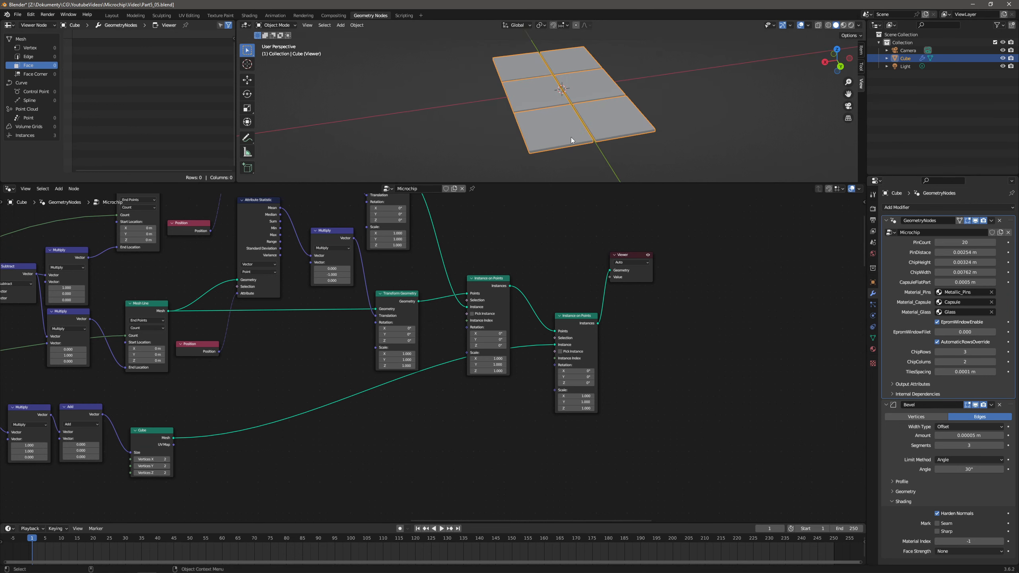
Space out the Viewer and second Instance on Points nodes and insert a Join Geometry node on the link between them.
{"action": "left_click_drag", "start_coordinate": [636, 257], "coordinate": [722, 289]}
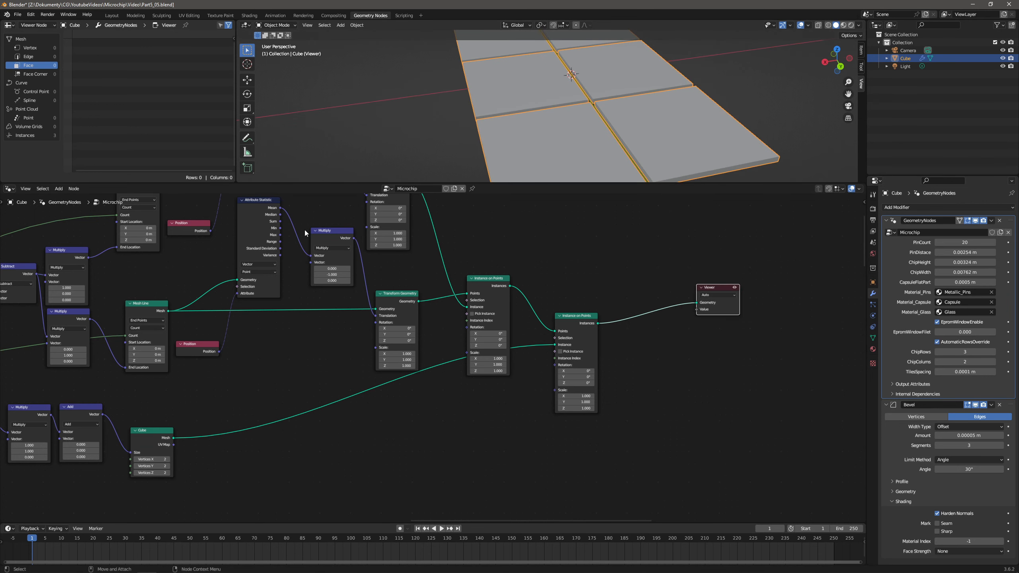
{"action": "left_click_drag", "start_coordinate": [572, 319], "coordinate": [561, 362]}
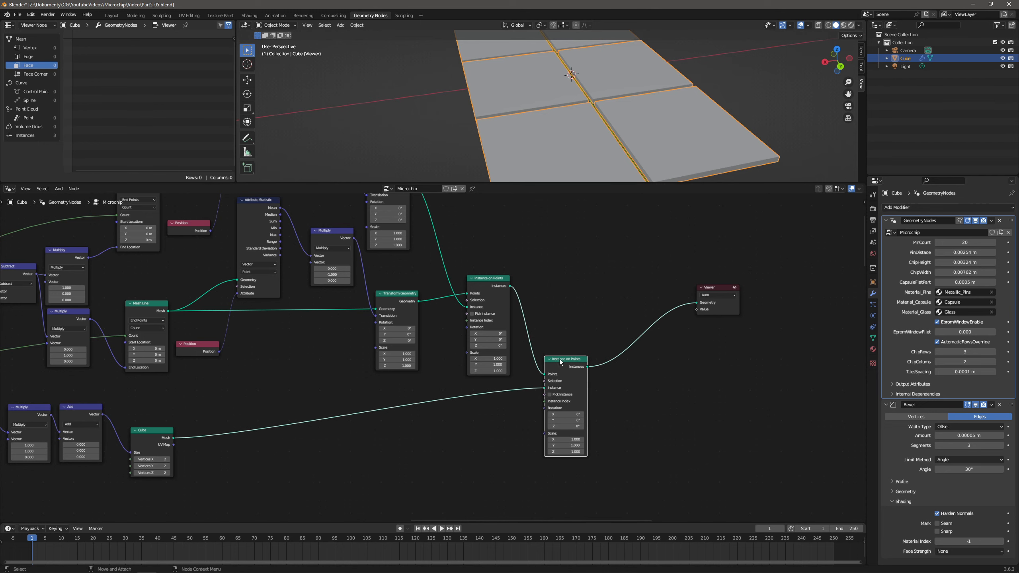
{"action": "key", "text": "shift+a"}
{"action": "type", "text": "joi"}
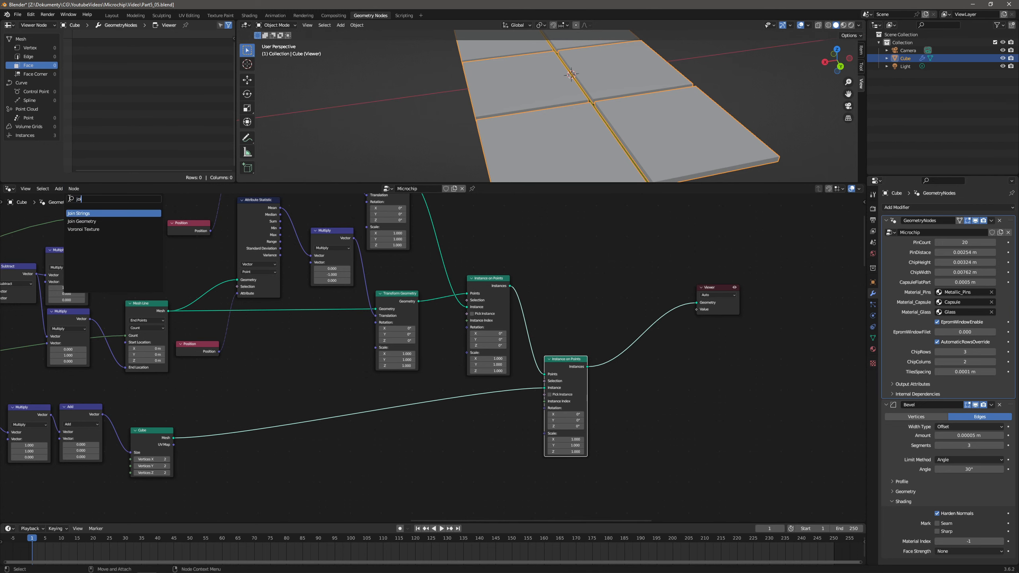
{"action": "left_click", "coordinate": [82, 221]}
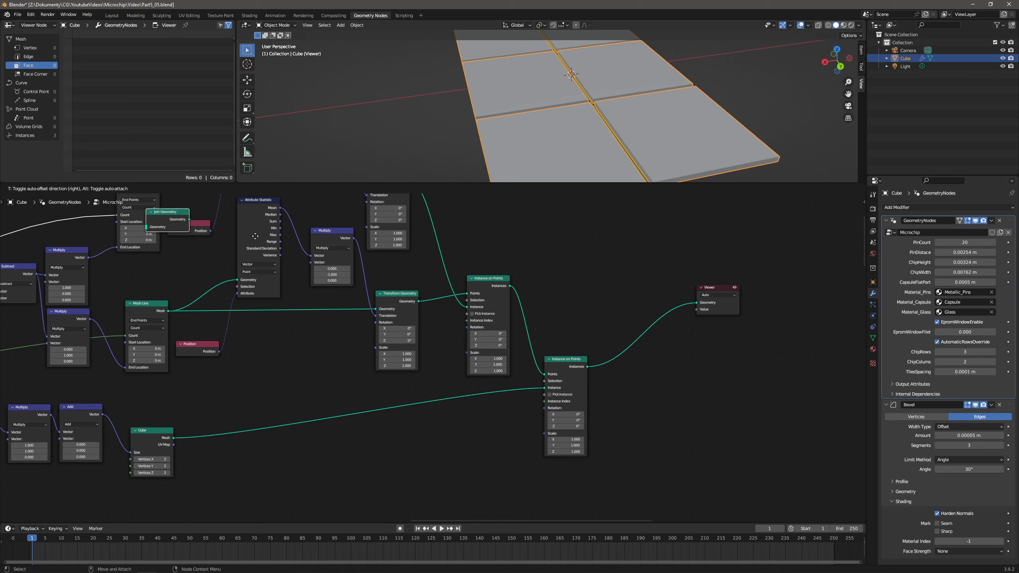
{"action": "left_click", "coordinate": [647, 334]}
Connect the Bounding Box node's geometry output to the new Join Geometry node.
{"action": "middle_click_drag", "start_coordinate": [311, 378], "coordinate": [541, 359]}
{"action": "scroll", "coordinate": [434, 363], "scroll_direction": "down", "scroll_amount": 5}
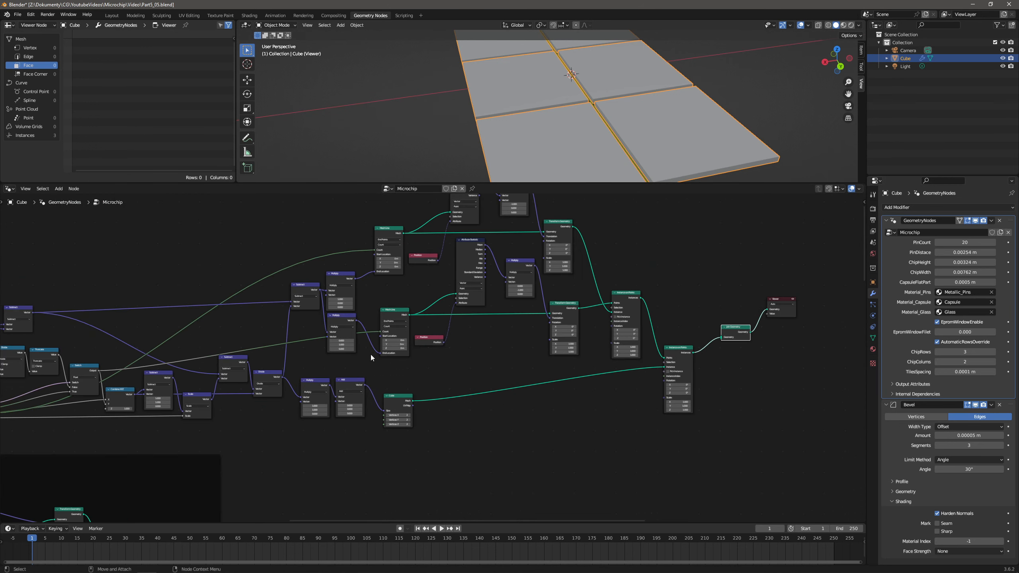
{"action": "middle_click_drag", "start_coordinate": [107, 352], "coordinate": [220, 348]}
{"action": "left_click_drag", "start_coordinate": [96, 315], "coordinate": [835, 334]}
Compare the tile grid's extents with the bounding box in wireframe and then Material Preview shading.
{"action": "middle_click_drag", "start_coordinate": [711, 126], "coordinate": [665, 85], "text": "shift"}
{"action": "left_click", "coordinate": [829, 26]}
{"action": "mouse_move", "coordinate": [588, 115]}
{"action": "middle_mouse_down"}
{"action": "mouse_move", "coordinate": [609, 106]}
{"action": "mouse_move", "coordinate": [691, 117]}
{"action": "mouse_move", "coordinate": [547, 110]}
{"action": "mouse_move", "coordinate": [607, 112]}
{"action": "mouse_move", "coordinate": [658, 92]}
{"action": "middle_mouse_up"}
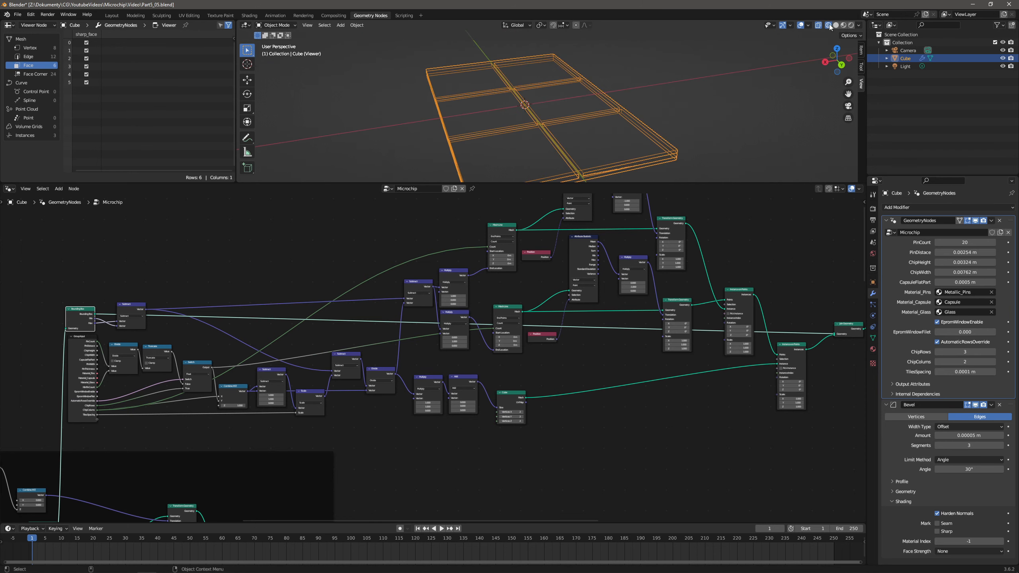
{"action": "left_click", "coordinate": [843, 26]}
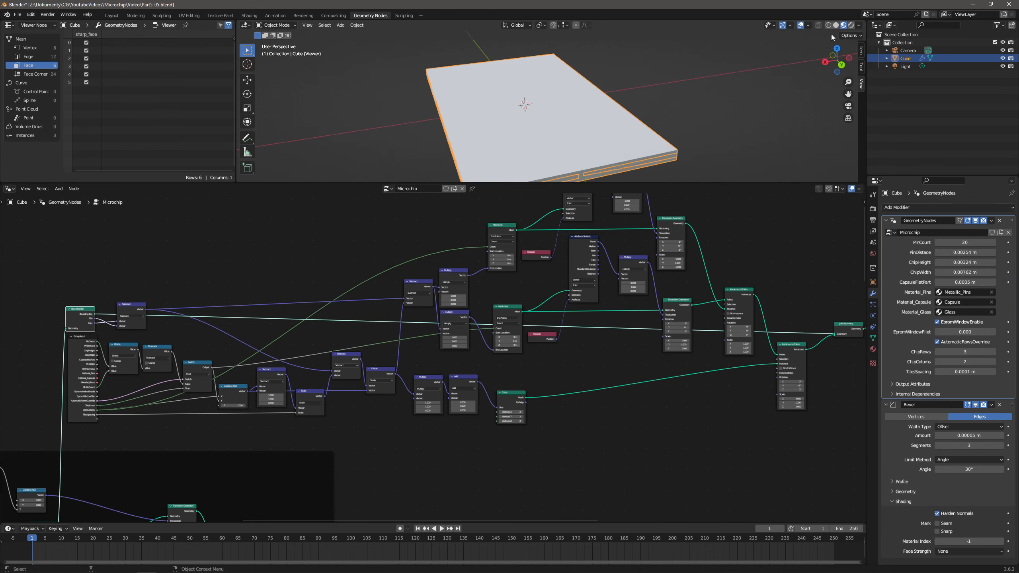
{"action": "mouse_move", "coordinate": [566, 142]}
{"action": "middle_mouse_down"}
{"action": "mouse_move", "coordinate": [581, 116]}
{"action": "mouse_move", "coordinate": [554, 157]}
{"action": "middle_mouse_up"}
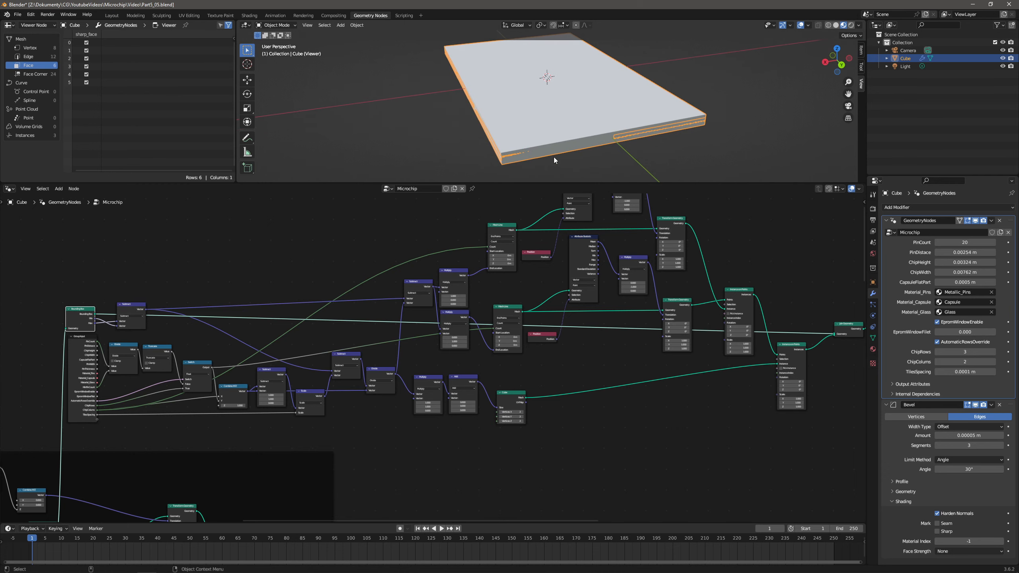
{"action": "middle_click_drag", "start_coordinate": [586, 119], "coordinate": [588, 124]}
{"action": "middle_click_drag", "start_coordinate": [364, 334], "coordinate": [513, 336]}
{"action": "scroll", "coordinate": [418, 328], "scroll_direction": "up", "scroll_amount": 1}
{"action": "scroll", "coordinate": [253, 314], "scroll_direction": "up", "scroll_amount": 1}
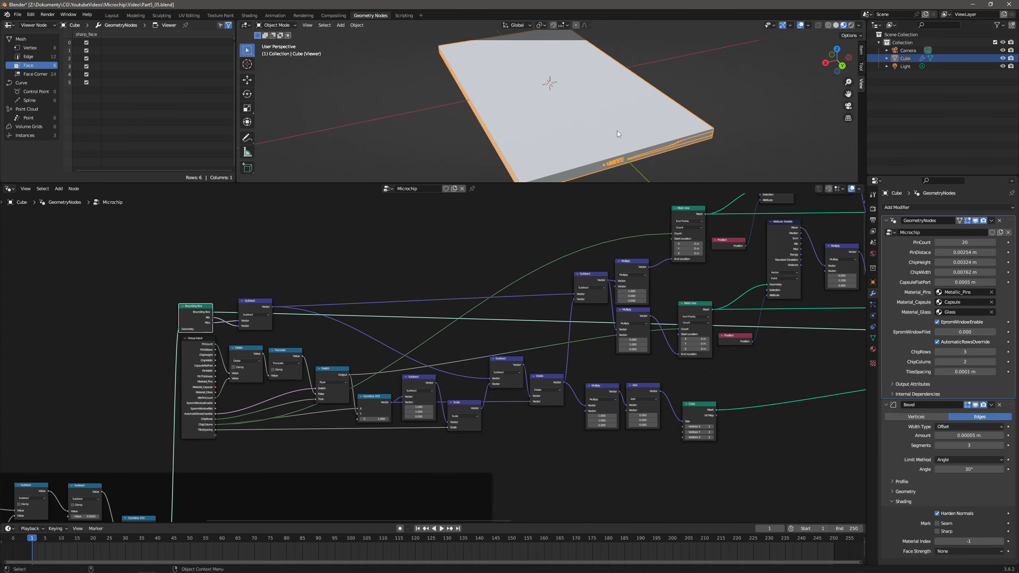
{"action": "scroll", "coordinate": [527, 80], "scroll_direction": "down", "scroll_amount": 3}
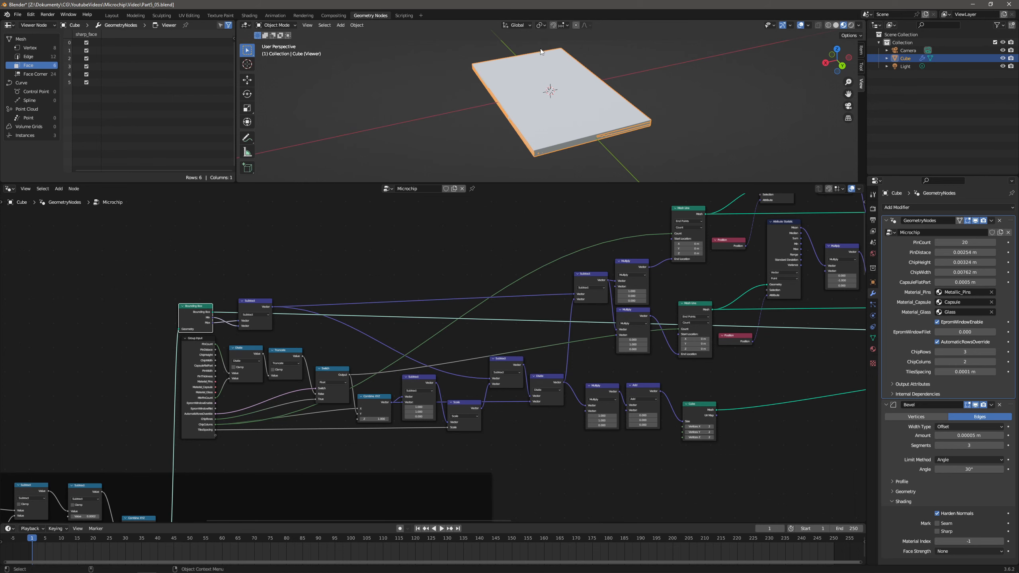
Link the second Instance on Points node's Instances output into the microchip's main geometry chain.
{"action": "middle_click_drag", "start_coordinate": [521, 357], "coordinate": [448, 311]}
{"action": "scroll", "coordinate": [448, 311], "scroll_direction": "down", "scroll_amount": 4}
{"action": "middle_click_drag", "start_coordinate": [612, 312], "coordinate": [316, 277]}
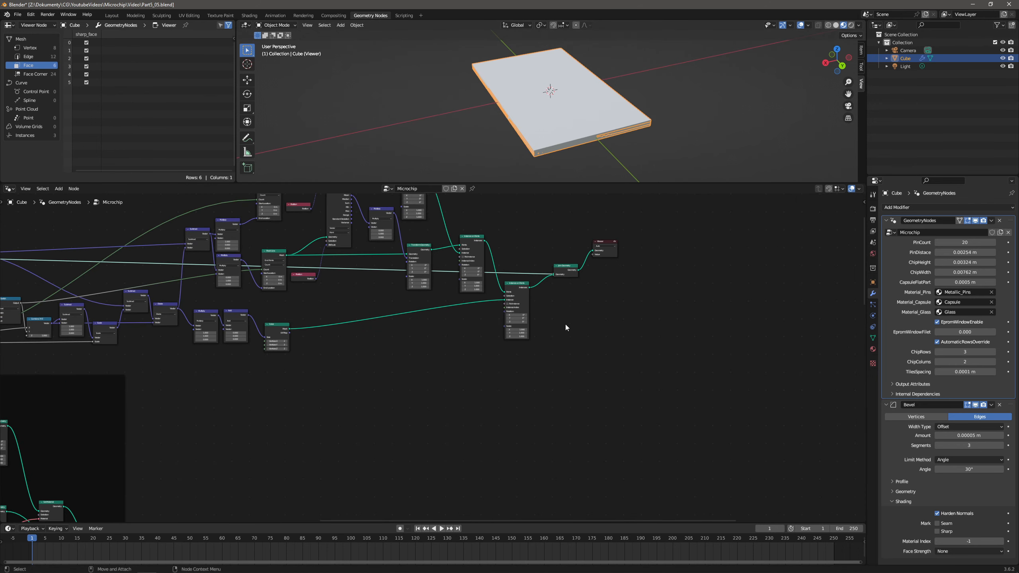
{"action": "middle_click_drag", "start_coordinate": [565, 325], "coordinate": [478, 317]}
{"action": "scroll", "coordinate": [472, 243], "scroll_direction": "up", "scroll_amount": 3}
{"action": "middle_click_drag", "start_coordinate": [473, 241], "coordinate": [444, 292]}
{"action": "scroll", "coordinate": [419, 248], "scroll_direction": "up", "scroll_amount": 3}
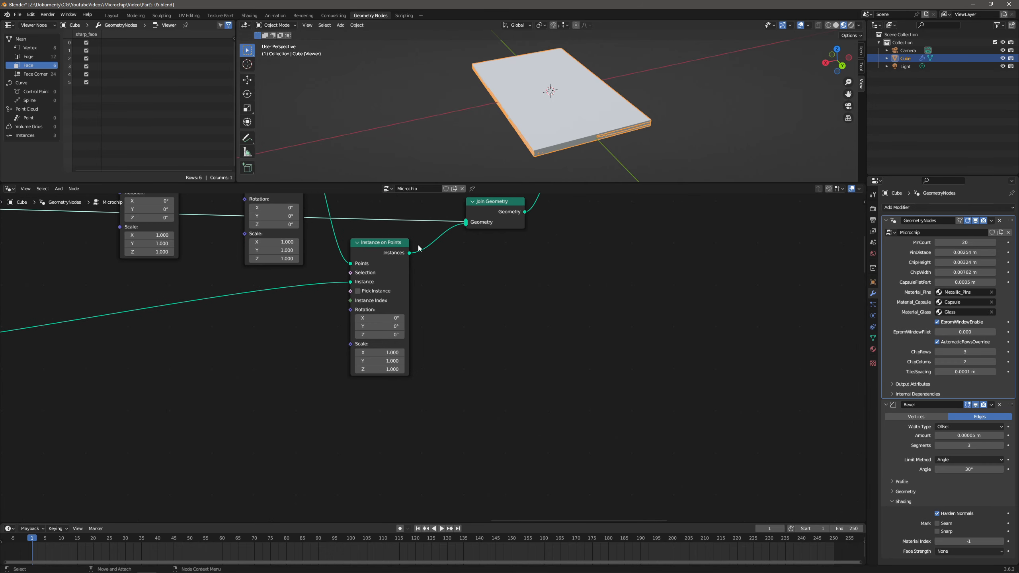
{"action": "left_click_drag", "start_coordinate": [409, 253], "coordinate": [802, 428]}
Delete the temporary Join Geometry and Viewer nodes after the second Instance on Points node.
{"action": "scroll", "coordinate": [664, 355], "scroll_direction": "down", "scroll_amount": 12}
{"action": "middle_click_drag", "start_coordinate": [386, 225], "coordinate": [409, 367]}
{"action": "scroll", "coordinate": [368, 320], "scroll_direction": "up", "scroll_amount": 5}
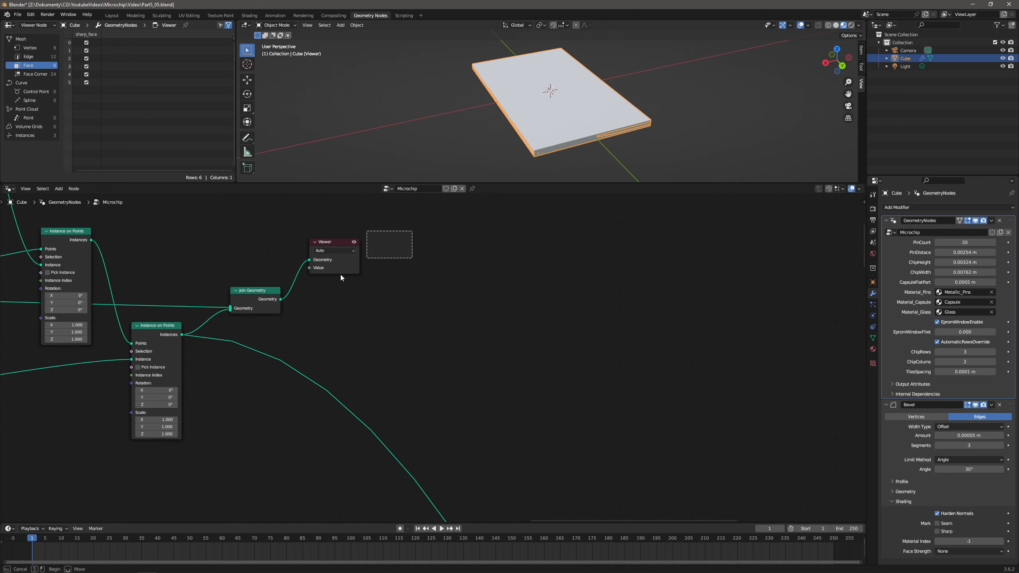
{"action": "key", "text": "x"}
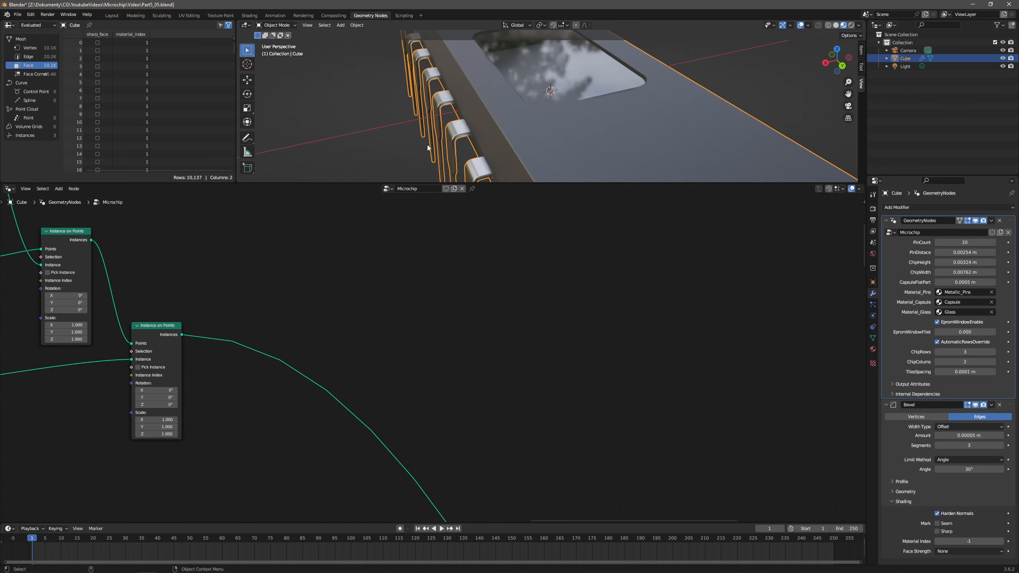
Insert a Transform Geometry node on the output link of the second Instance on Points node.
{"action": "middle_click_drag", "start_coordinate": [154, 341], "coordinate": [336, 288]}
{"action": "left_click", "coordinate": [60, 189]}
{"action": "left_click", "coordinate": [69, 197]}
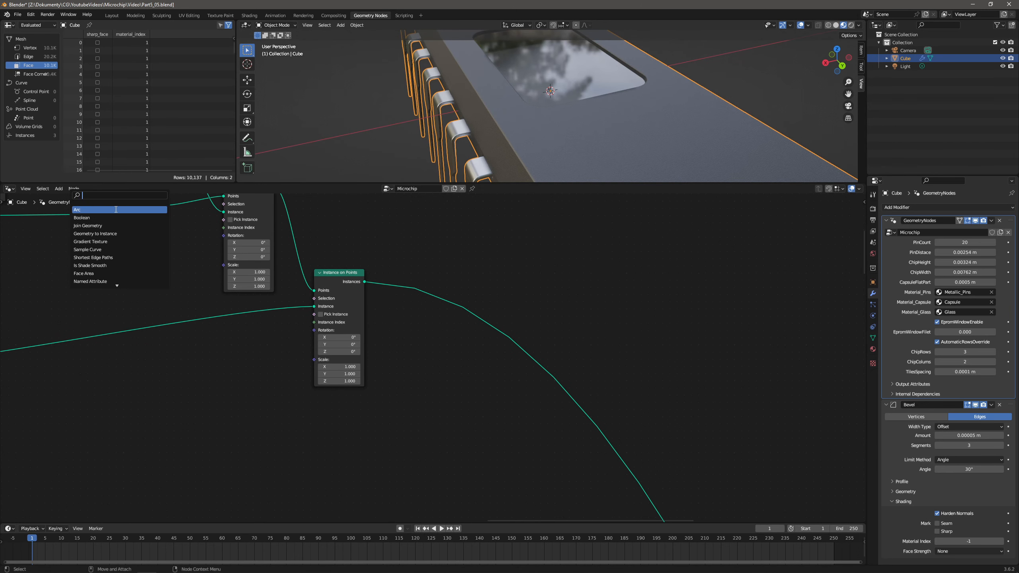
{"action": "type", "text": "tran"}
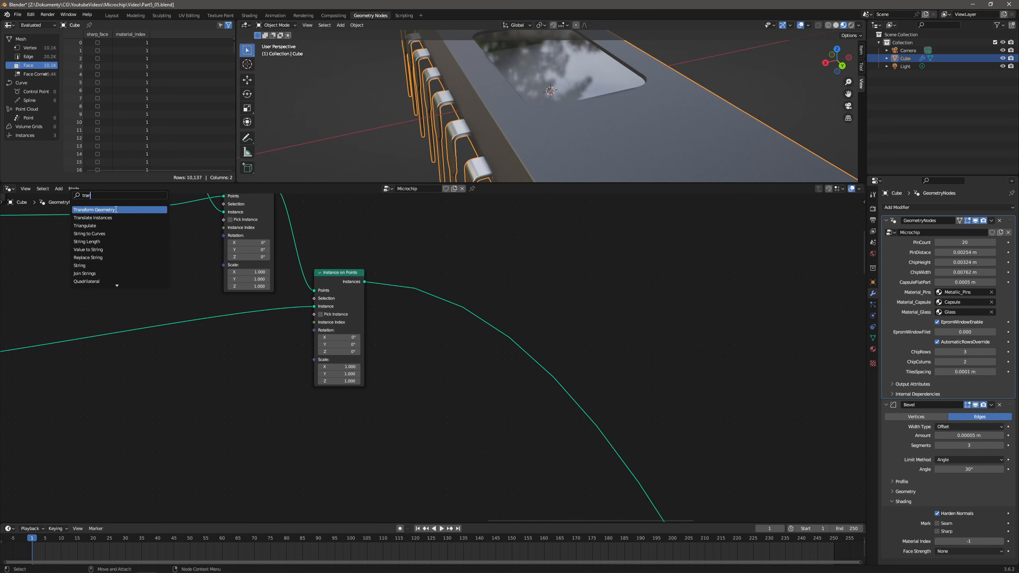
{"action": "key", "text": "Return"}
{"action": "left_click", "coordinate": [460, 304]}
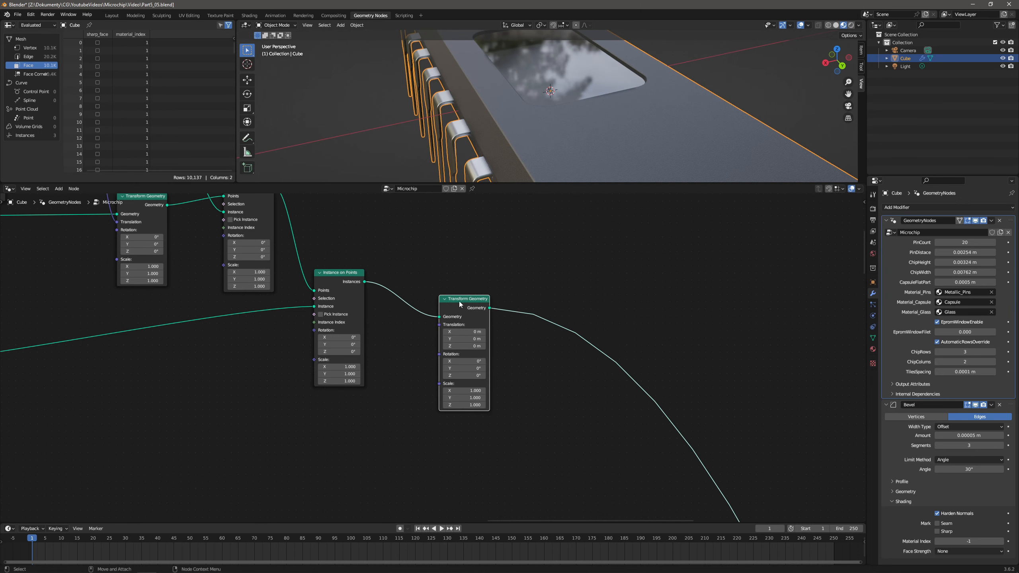
Try a Z translation of 0.0001 m on the new Transform Geometry node, then set it to 0.001 m.
{"action": "left_click", "coordinate": [478, 346]}
{"action": "type", "text": "0.0001"}
{"action": "key", "text": "Return"}
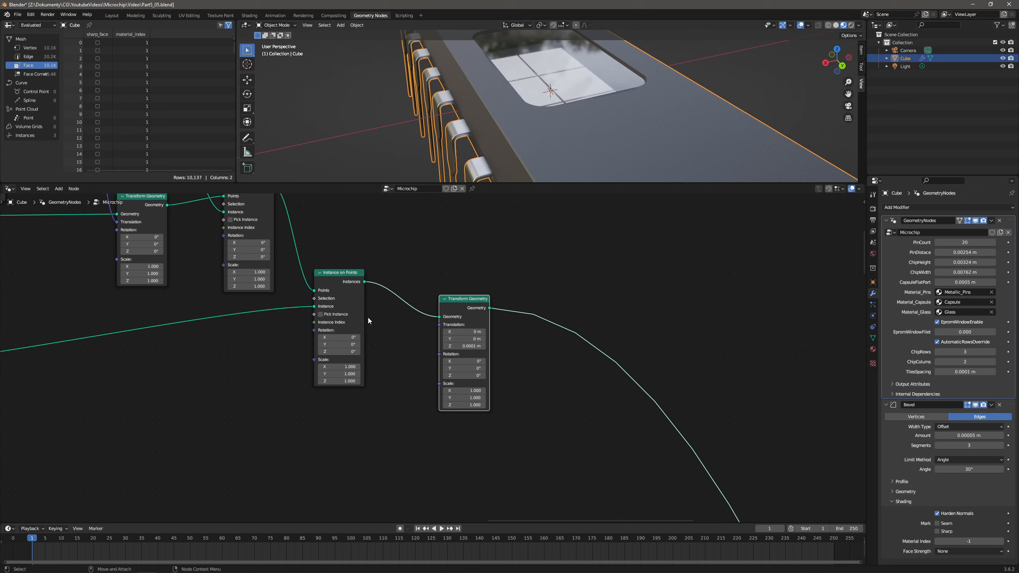
{"action": "left_click", "coordinate": [458, 346]}
{"action": "left_click", "coordinate": [457, 346]}
{"action": "key", "text": "Return"}
{"action": "middle_click_drag", "start_coordinate": [538, 121], "coordinate": [598, 36]}
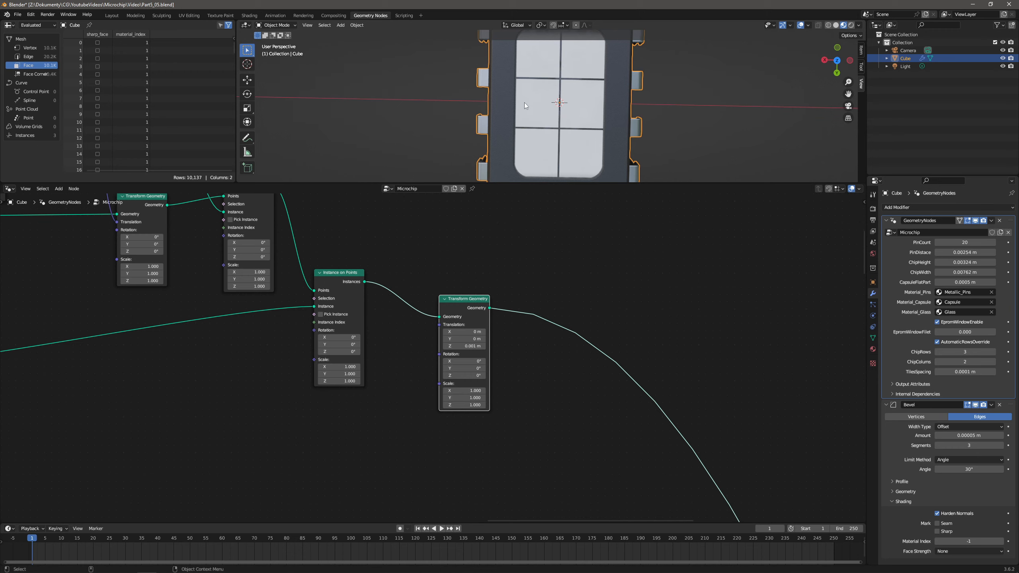
Add a Vector Math node set to Subtract and insert it directly after the Bounding Box's size Subtract node.
{"action": "scroll", "coordinate": [539, 94], "scroll_direction": "down", "scroll_amount": 3}
{"action": "scroll", "coordinate": [444, 296], "scroll_direction": "down", "scroll_amount": 4}
{"action": "mouse_move", "coordinate": [444, 297]}
{"action": "middle_mouse_down"}
{"action": "mouse_move", "coordinate": [331, 321]}
{"action": "mouse_move", "coordinate": [454, 310]}
{"action": "middle_mouse_up"}
{"action": "scroll", "coordinate": [147, 306], "scroll_direction": "up", "scroll_amount": 3}
{"action": "middle_click_drag", "start_coordinate": [148, 306], "coordinate": [470, 310]}
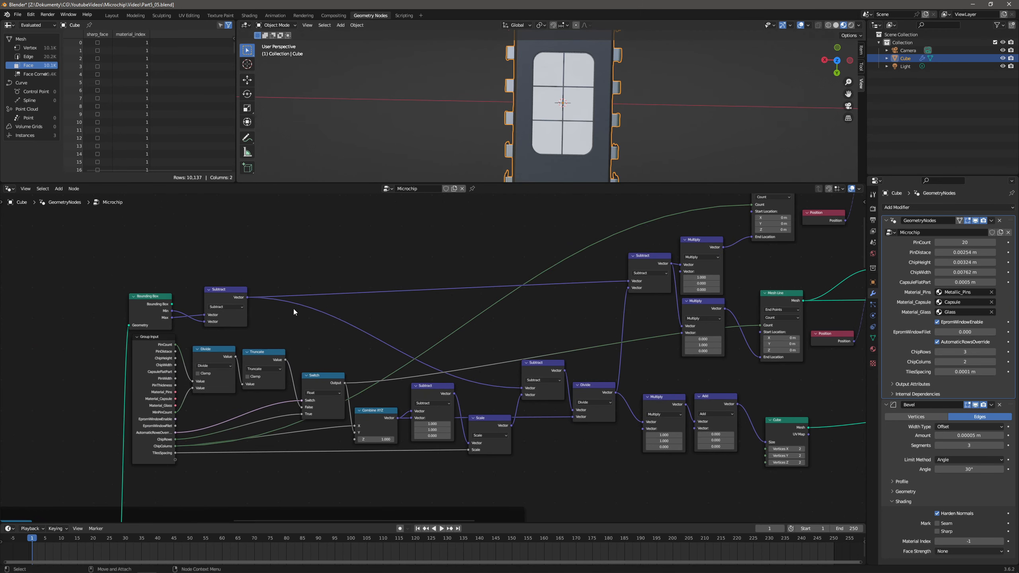
{"action": "left_click", "coordinate": [59, 191]}
{"action": "type", "text": "vecto"}
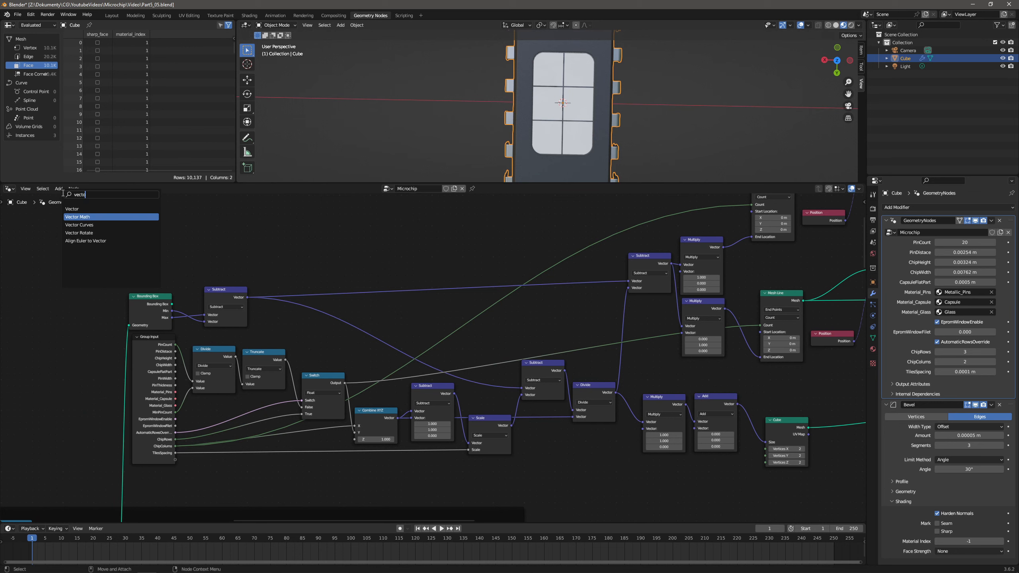
{"action": "left_click", "coordinate": [78, 217]}
{"action": "left_click", "coordinate": [289, 226]}
{"action": "left_click", "coordinate": [289, 225]}
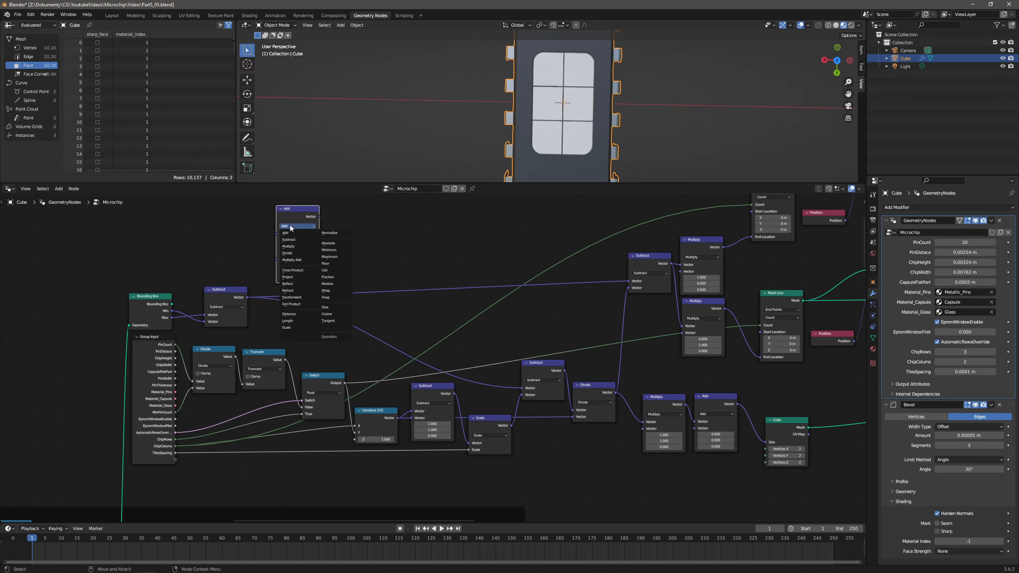
{"action": "left_click", "coordinate": [297, 241]}
{"action": "mouse_move", "coordinate": [248, 297]}
{"action": "left_mouse_down", "text": "ctrl"}
{"action": "mouse_move", "coordinate": [354, 225]}
{"action": "mouse_move", "coordinate": [319, 217]}
{"action": "mouse_move", "coordinate": [302, 241]}
{"action": "mouse_move", "coordinate": [304, 266]}
{"action": "left_mouse_up", "text": "ctrl"}
{"action": "left_click_drag", "start_coordinate": [250, 297], "coordinate": [272, 283]}
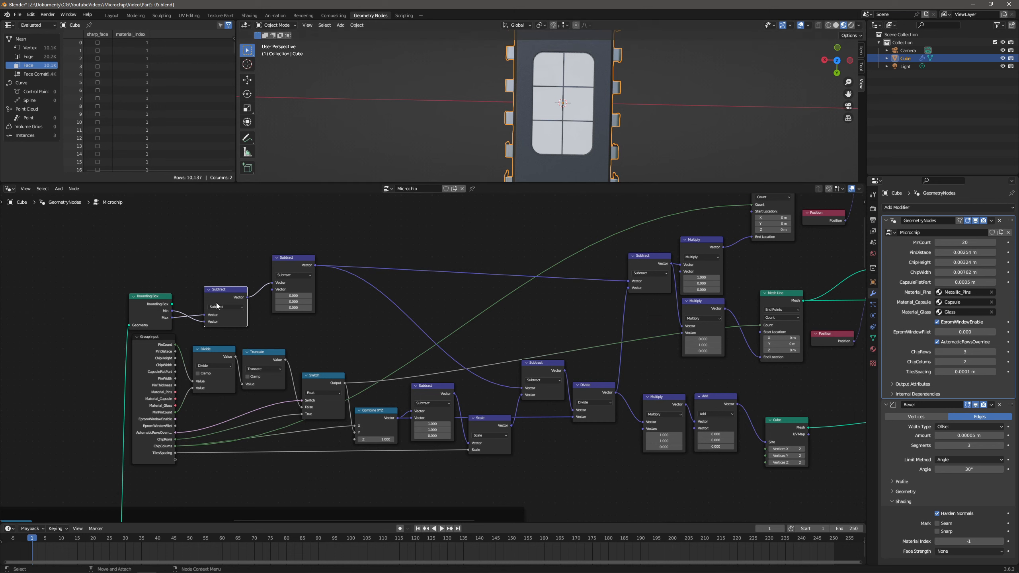
Set the X and Y of the new Subtract node's second vector to 0.001 to shrink the tile grid.
{"action": "left_click", "coordinate": [293, 296]}
{"action": "key", "text": "Escape"}
{"action": "left_click_drag", "start_coordinate": [305, 296], "coordinate": [305, 298]}
{"action": "key", "text": "Return"}
{"action": "left_click", "coordinate": [295, 302]}
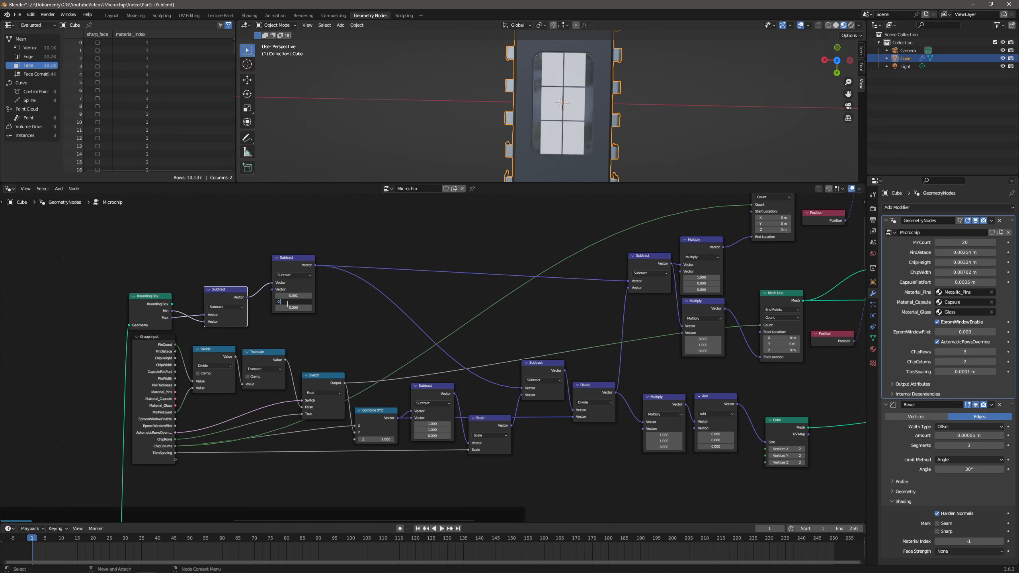
{"action": "key", "text": "Return"}
{"action": "middle_click_drag", "start_coordinate": [604, 106], "coordinate": [556, 157]}
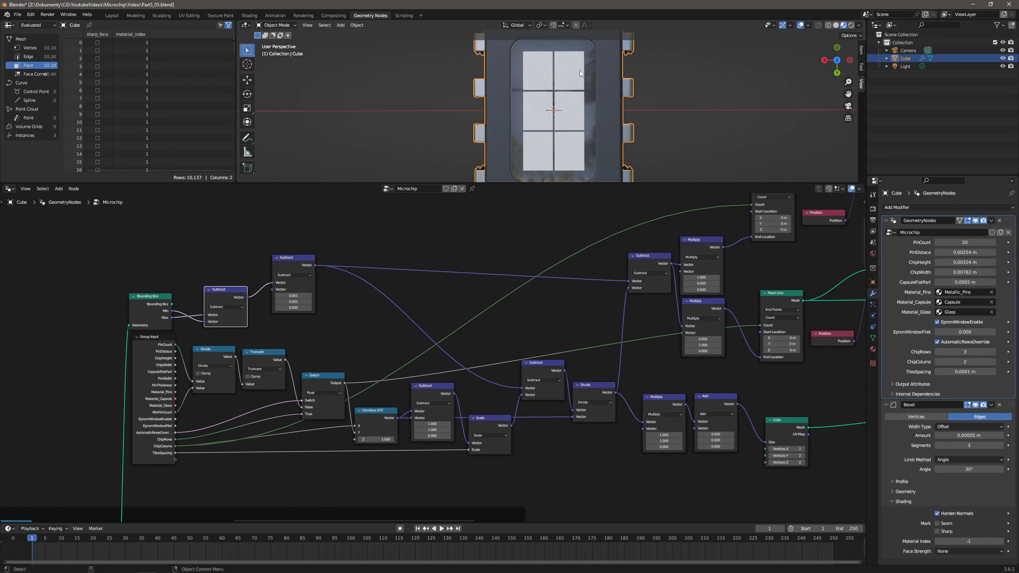
Set EpromWindowFillet to 0.0001 in the modifier and view the window at an angle.
{"action": "left_click", "coordinate": [976, 331]}
{"action": "type", "text": "0.0001"}
{"action": "key", "text": "Return"}
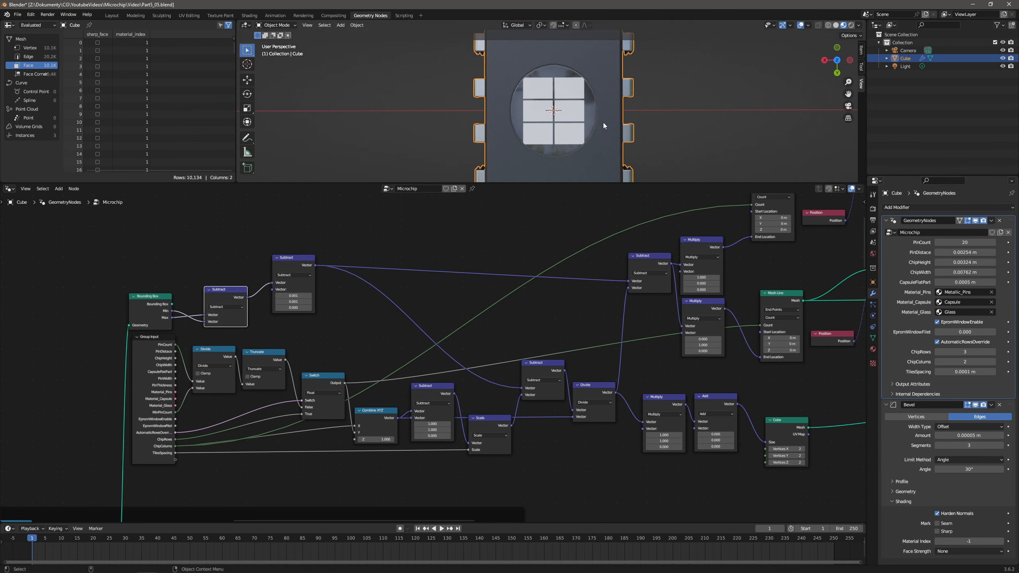
{"action": "middle_click_drag", "start_coordinate": [568, 154], "coordinate": [598, 102]}
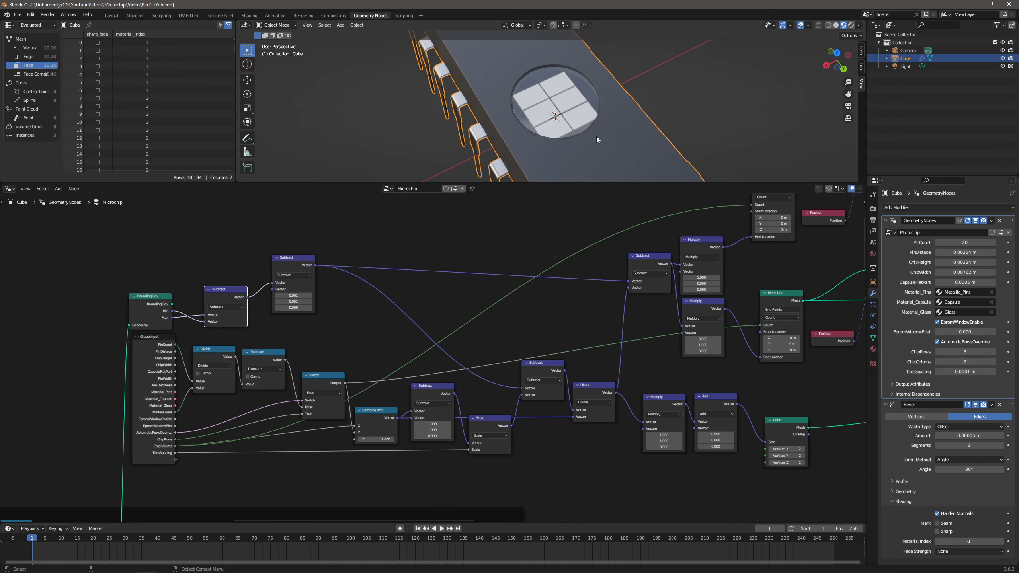
Turn off AutomaticRowsOverride and set PinCount to 10 in the modifier.
{"action": "middle_click_drag", "start_coordinate": [720, 301], "coordinate": [210, 323]}
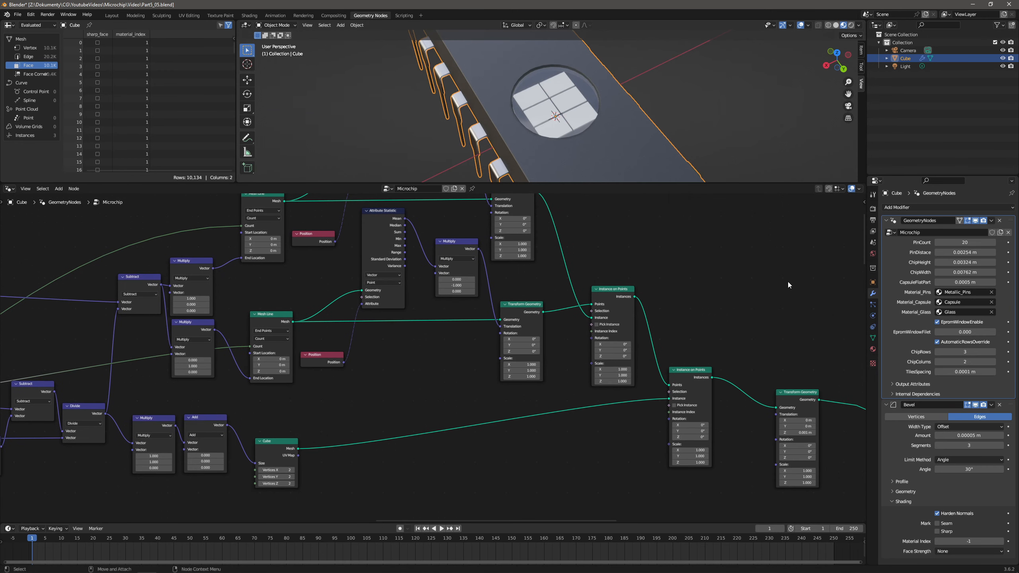
{"action": "left_click", "coordinate": [937, 342]}
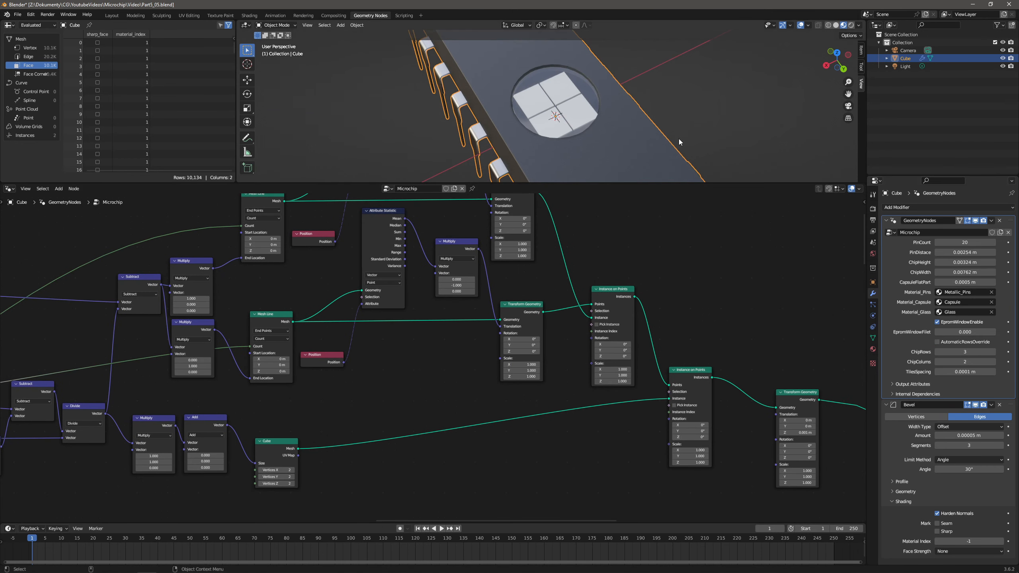
{"action": "left_click", "coordinate": [946, 242]}
{"action": "type", "text": "1"}
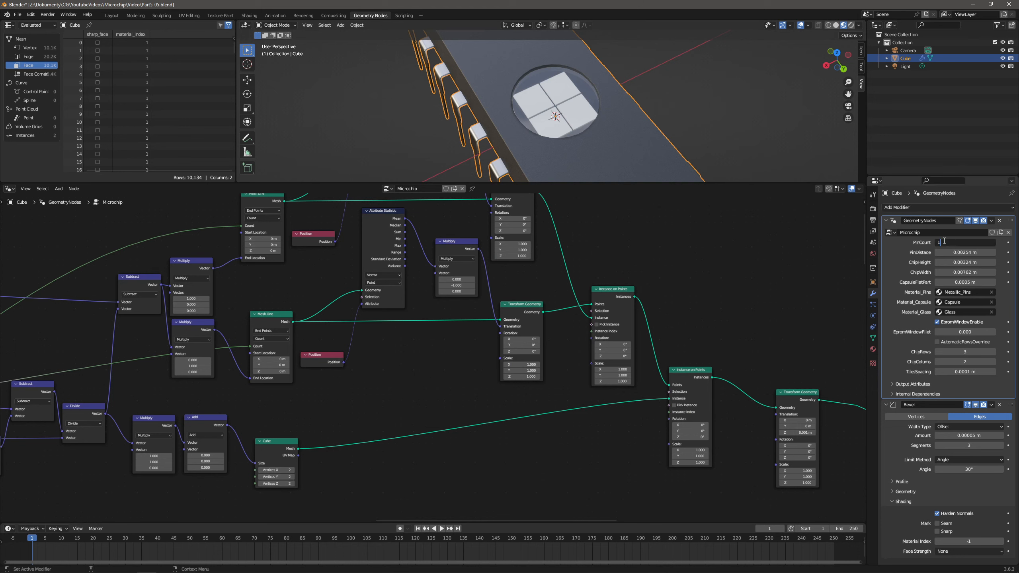
{"action": "type", "text": "0"}
{"action": "key", "text": "Return"}
{"action": "middle_click_drag", "start_coordinate": [600, 79], "coordinate": [568, 129]}
{"action": "scroll", "coordinate": [571, 126], "scroll_direction": "up", "scroll_amount": 4}
{"action": "scroll", "coordinate": [572, 126], "scroll_direction": "down", "scroll_amount": 2}
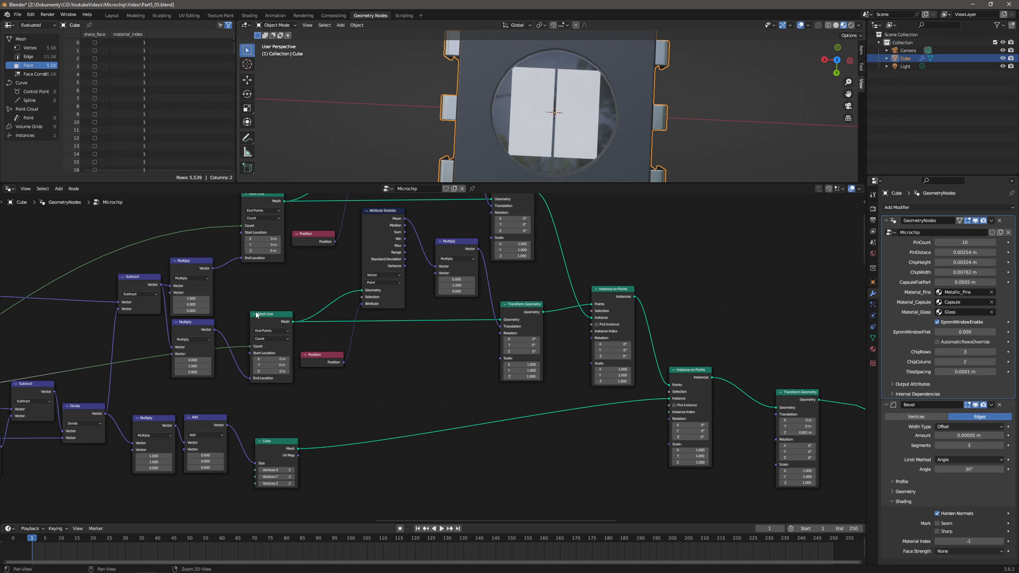
Set the new Subtract node's second vector to X 0.00125 and Y 0.0012.
{"action": "middle_click_drag", "start_coordinate": [256, 316], "coordinate": [423, 336]}
{"action": "scroll", "coordinate": [309, 321], "scroll_direction": "up", "scroll_amount": 3}
{"action": "middle_click_drag", "start_coordinate": [257, 343], "coordinate": [288, 341]}
{"action": "left_click", "coordinate": [360, 328]}
{"action": "type", "text": "0.00125"}
{"action": "key", "text": "Return"}
{"action": "left_click", "coordinate": [371, 336]}
{"action": "type", "text": "0.0012"}
{"action": "key", "text": "Return"}
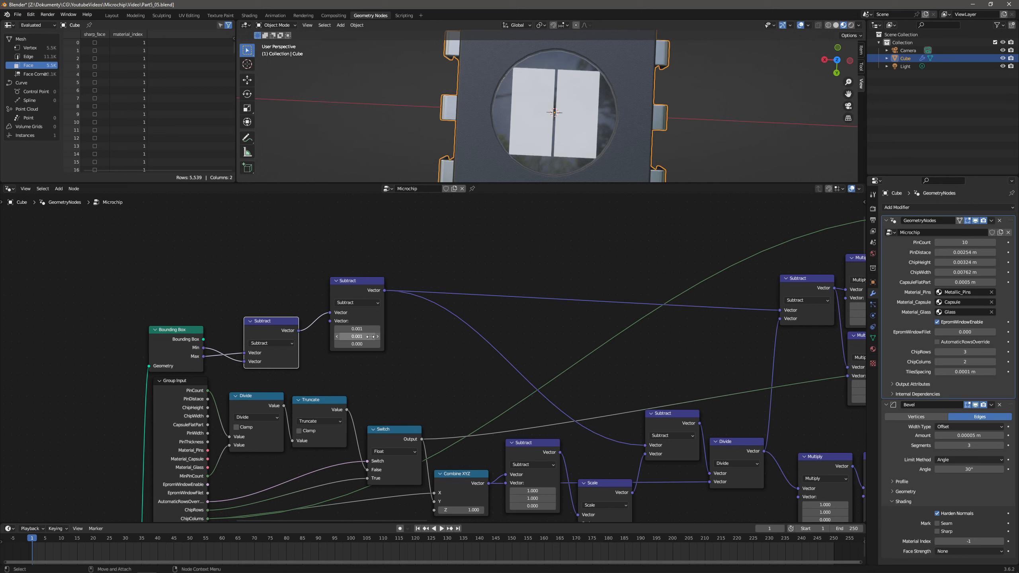
Fine-tune the X of the new Subtract node's second vector by changing its last digit to 3.
{"action": "left_click", "coordinate": [372, 329]}
{"action": "left_click", "coordinate": [372, 329]}
{"action": "key", "text": "BackSpace"}
{"action": "type", "text": "3"}
{"action": "key", "text": "Return"}
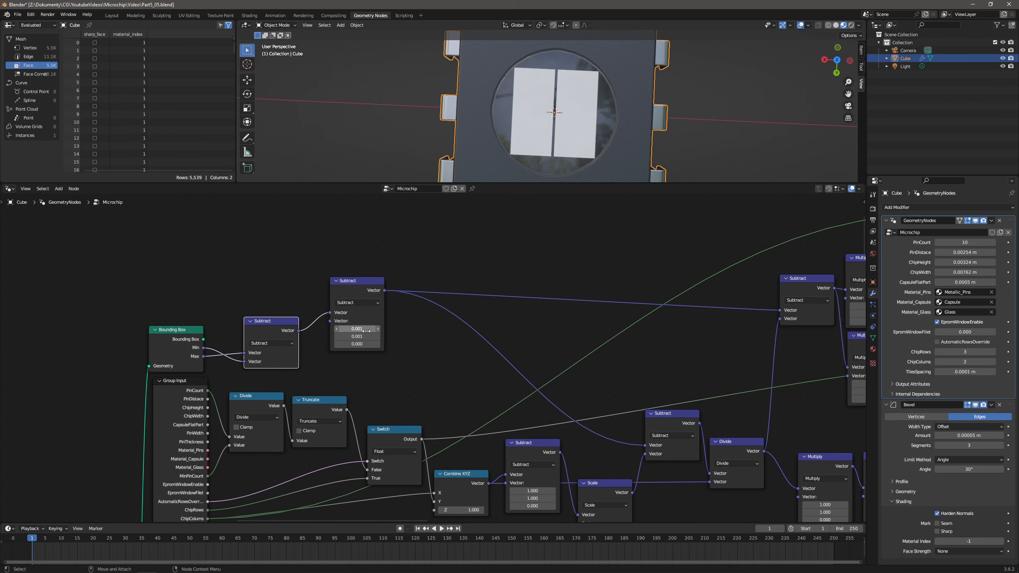
Fine-tune the Y of the new Subtract node's second vector by removing its last digit.
{"action": "left_click", "coordinate": [364, 337]}
{"action": "left_click", "coordinate": [364, 337]}
{"action": "key", "text": "BackSpace"}
{"action": "key", "text": "Return"}
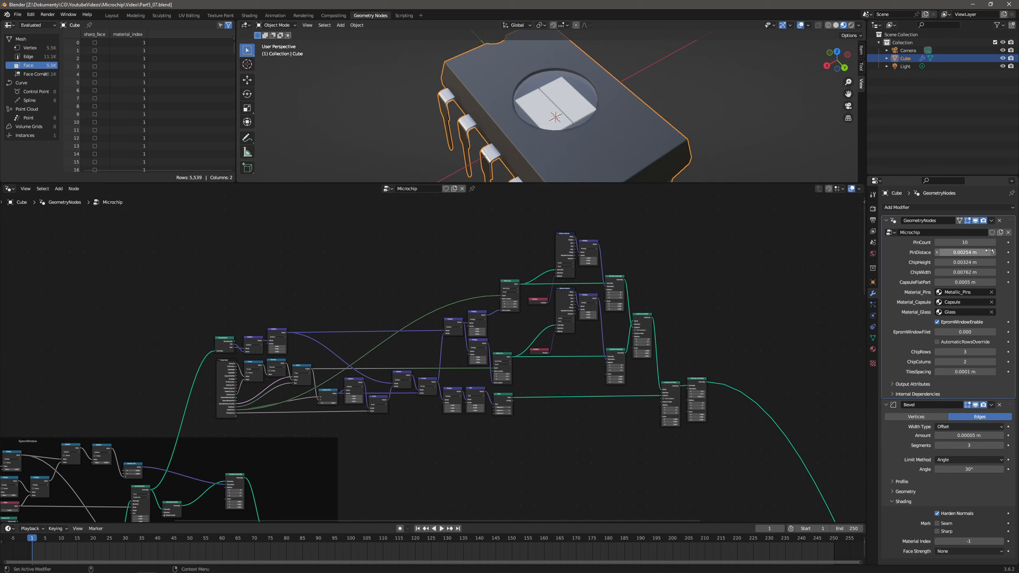
Set EpromWindowFillet to 0.0003 and PinCount to 30 in the modifier and bring the longer window into view.
{"action": "left_click", "coordinate": [970, 332]}
{"action": "type", "text": "0.0003"}
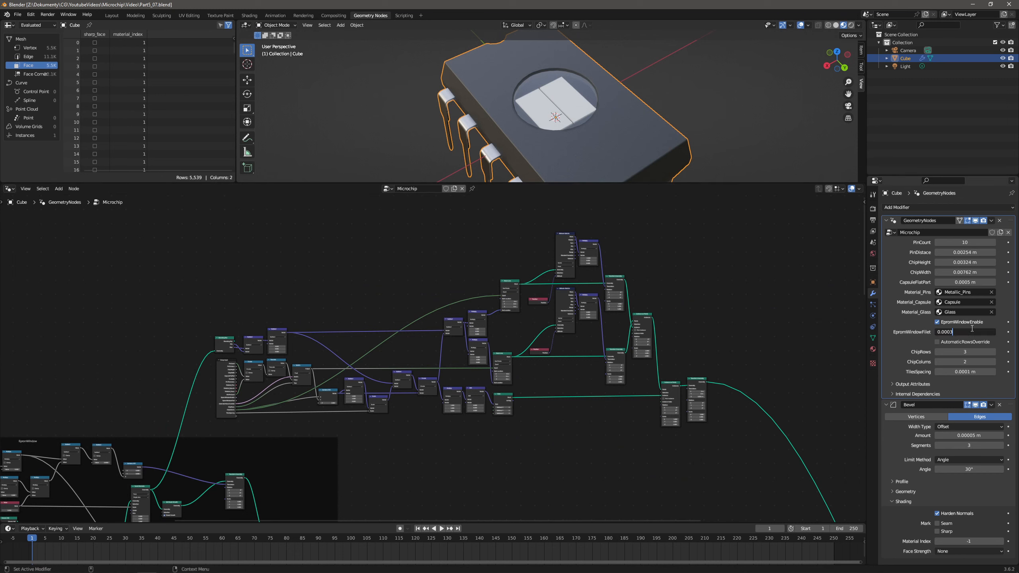
{"action": "key", "text": "Return"}
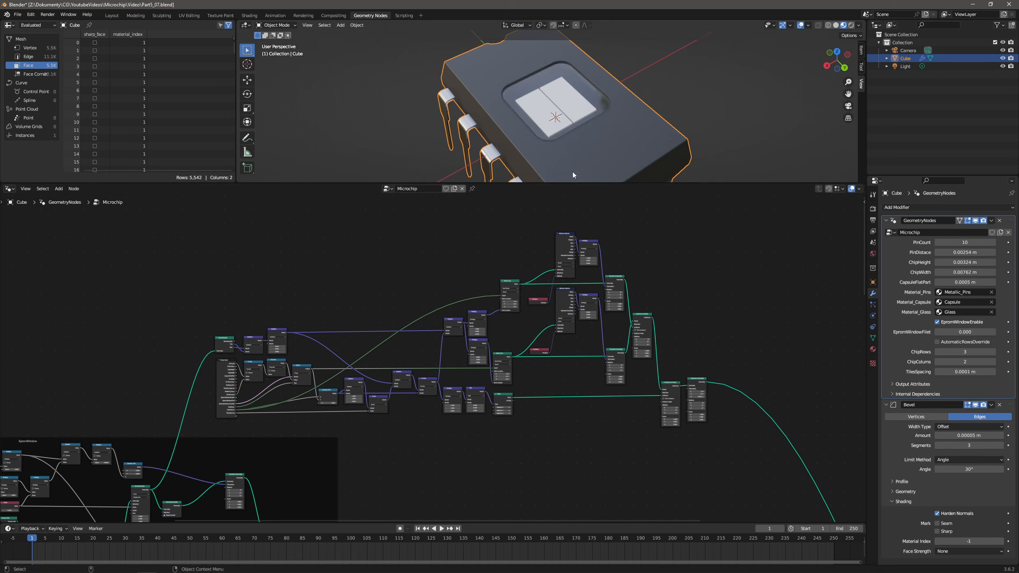
{"action": "double_click", "coordinate": [957, 243]}
{"action": "type", "text": "30"}
{"action": "key", "text": "Return"}
{"action": "middle_click_drag", "start_coordinate": [610, 118], "coordinate": [616, 147], "text": "shift"}
{"action": "scroll", "coordinate": [594, 106], "scroll_direction": "down", "scroll_amount": 1}
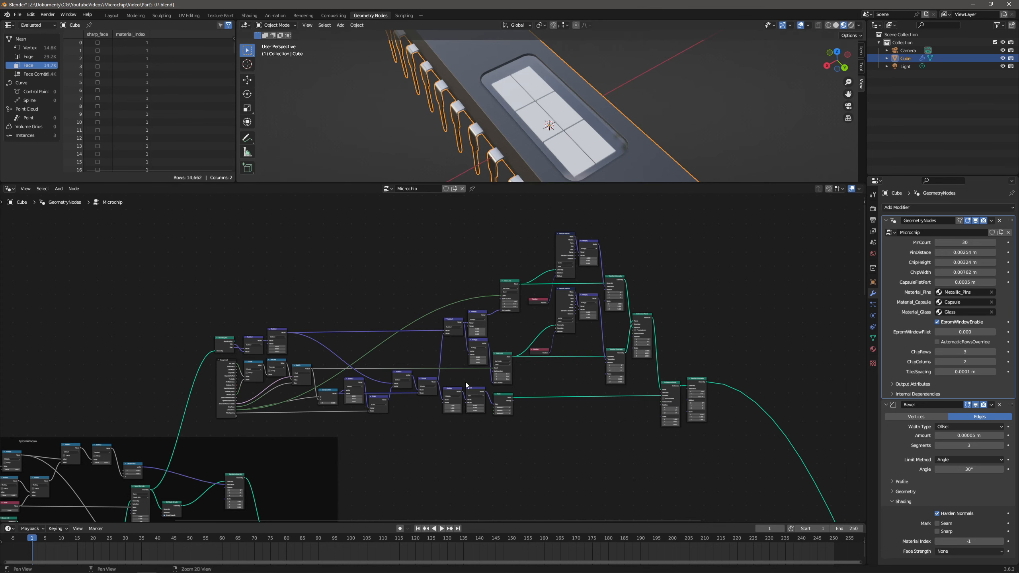
Add a second Cube mesh node in the empty area below the tile Cube node.
{"action": "scroll", "coordinate": [422, 321], "scroll_direction": "up", "scroll_amount": 2}
{"action": "key", "text": "shift+a"}
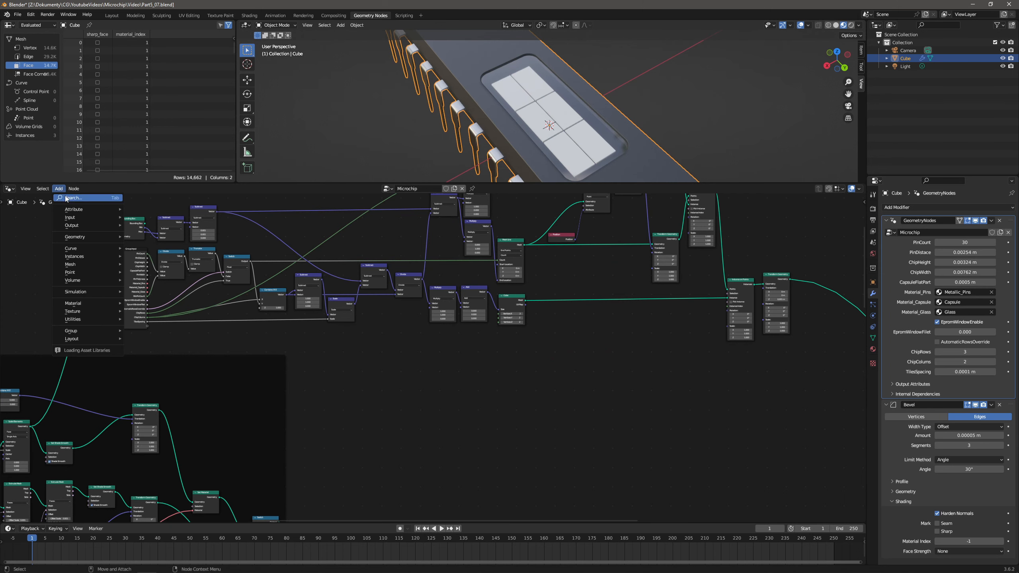
{"action": "type", "text": "cu"}
{"action": "key", "text": "Return"}
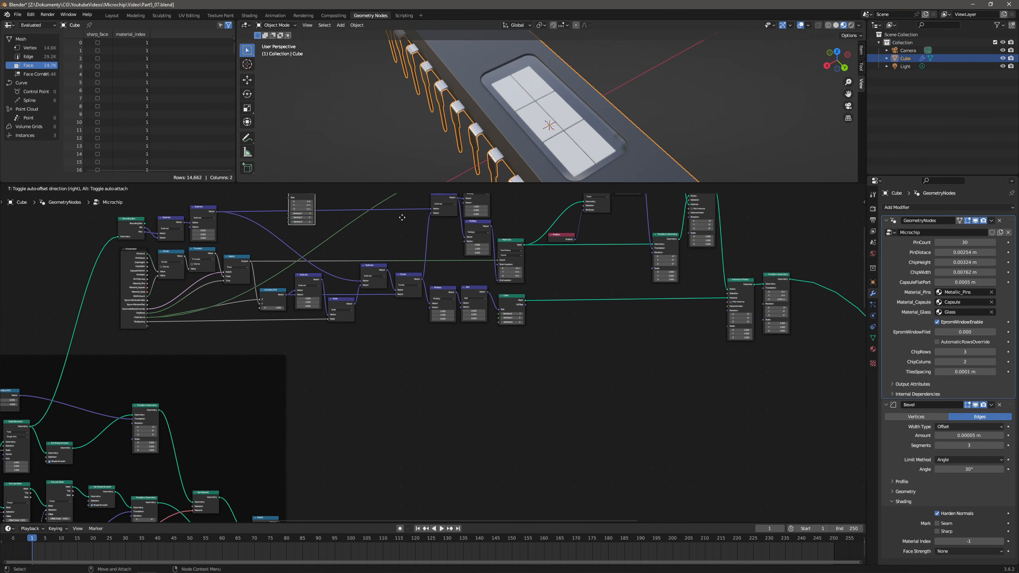
{"action": "left_click", "coordinate": [477, 354]}
{"action": "middle_click_drag", "start_coordinate": [354, 315], "coordinate": [424, 343]}
{"action": "scroll", "coordinate": [273, 306], "scroll_direction": "up", "scroll_amount": 1}
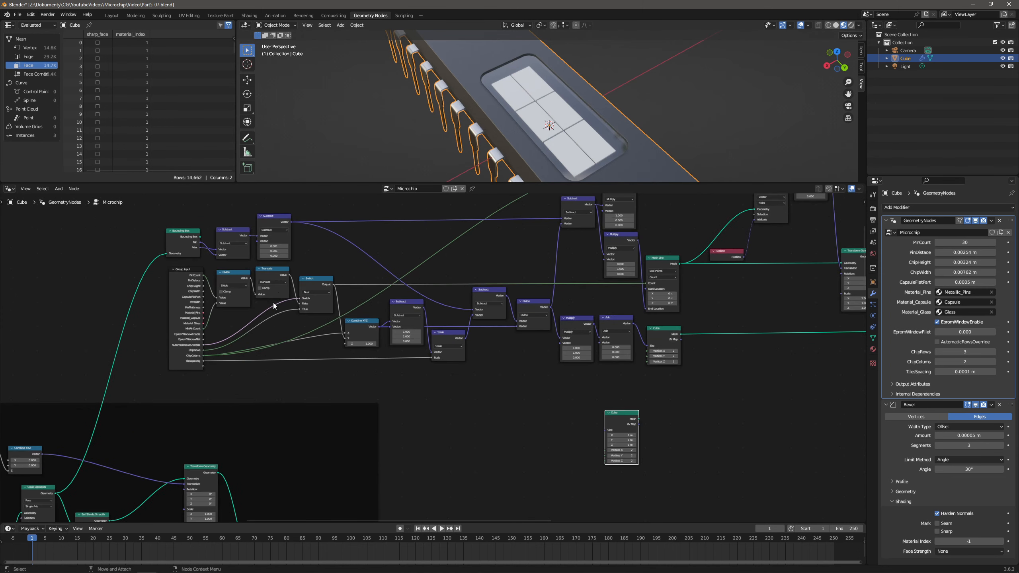
Add a vector Subtract node fed by the Bounding Box size Subtract node, placed before the second Cube node.
{"action": "left_click", "coordinate": [249, 238]}
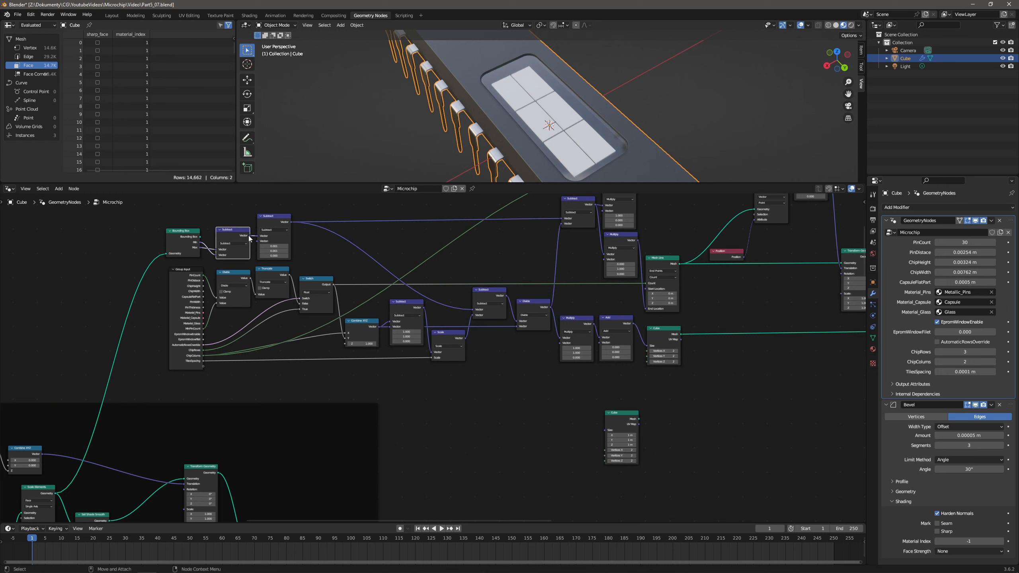
{"action": "left_click_drag", "start_coordinate": [250, 237], "coordinate": [439, 379]}
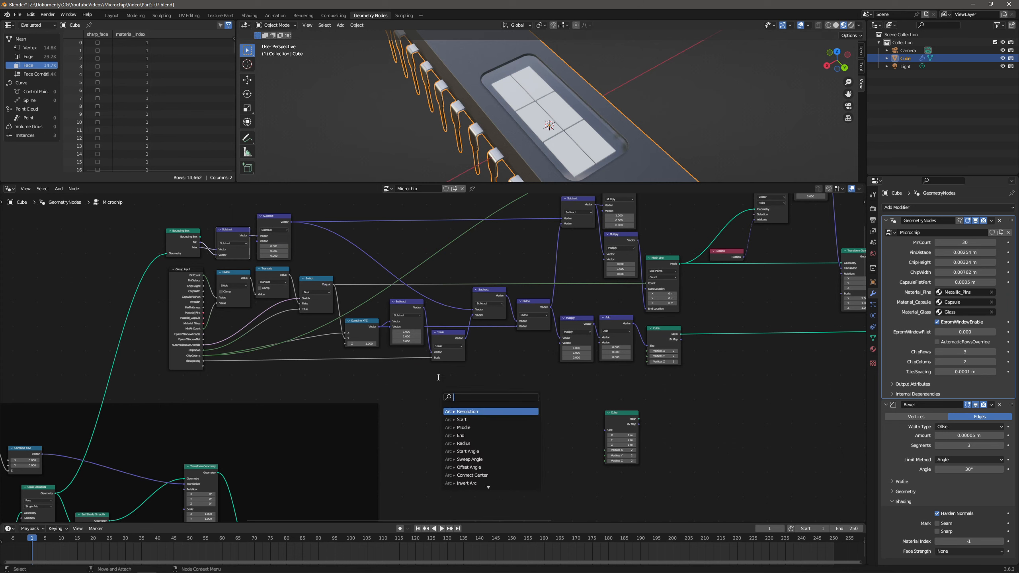
{"action": "type", "text": "su"}
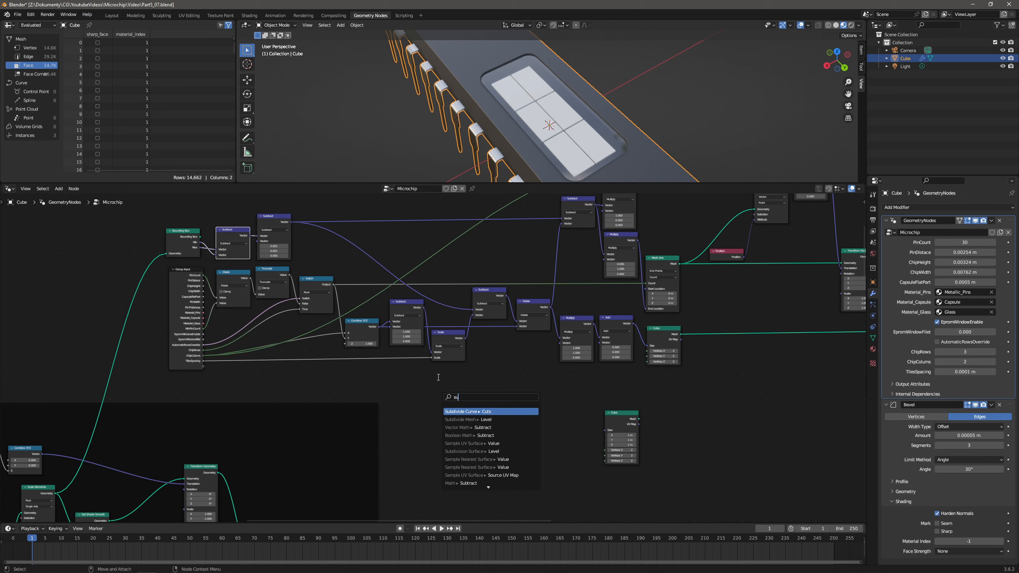
{"action": "key", "text": "Down"}
{"action": "key", "text": "Down"}
{"action": "key", "text": "Return"}
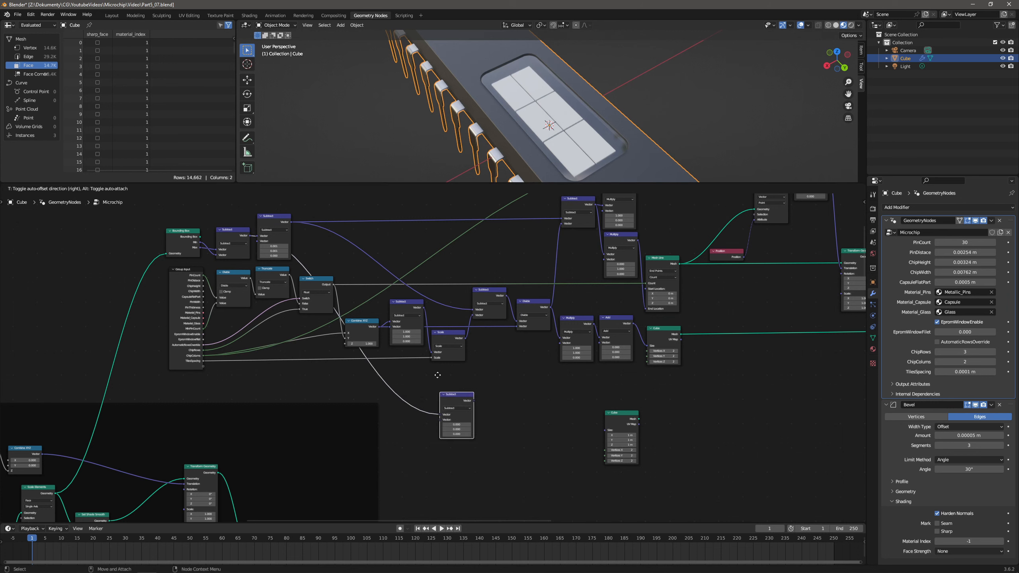
{"action": "left_click", "coordinate": [483, 412]}
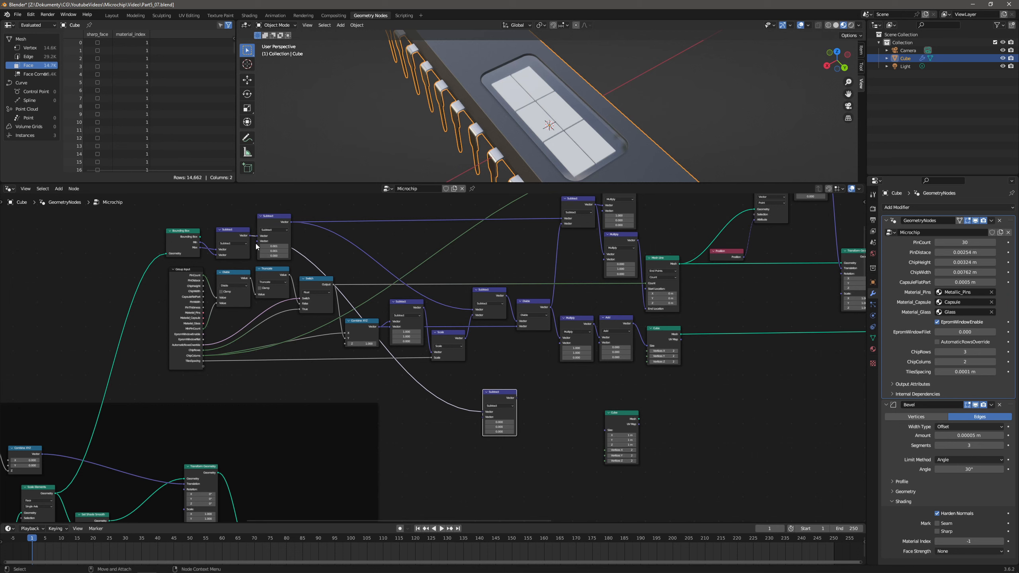
Extract the margin Subtract node's second vector into a separate Vector input node placed below Group Input.
{"action": "left_click_drag", "start_coordinate": [257, 241], "coordinate": [222, 387]}
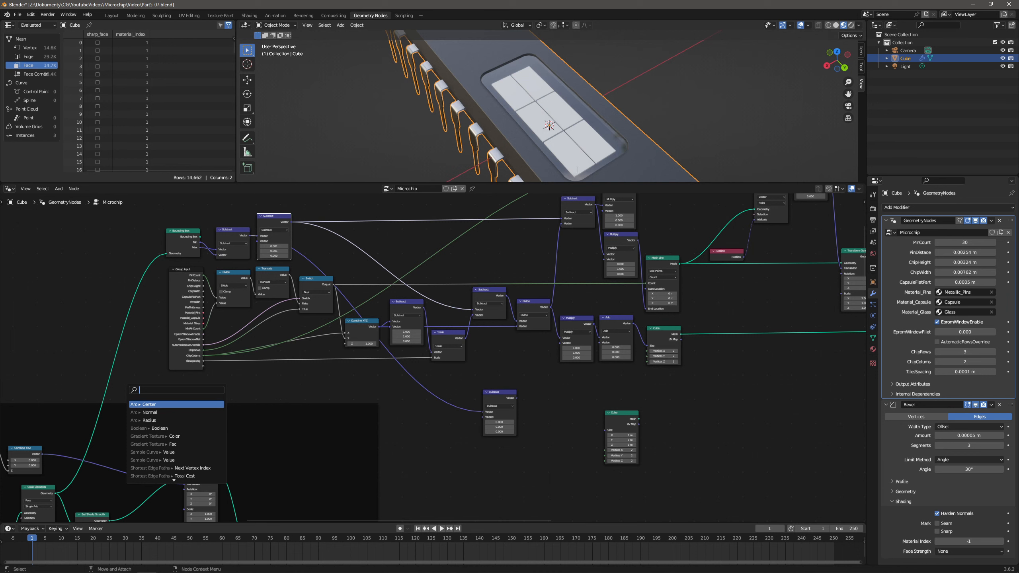
{"action": "type", "text": "ve"}
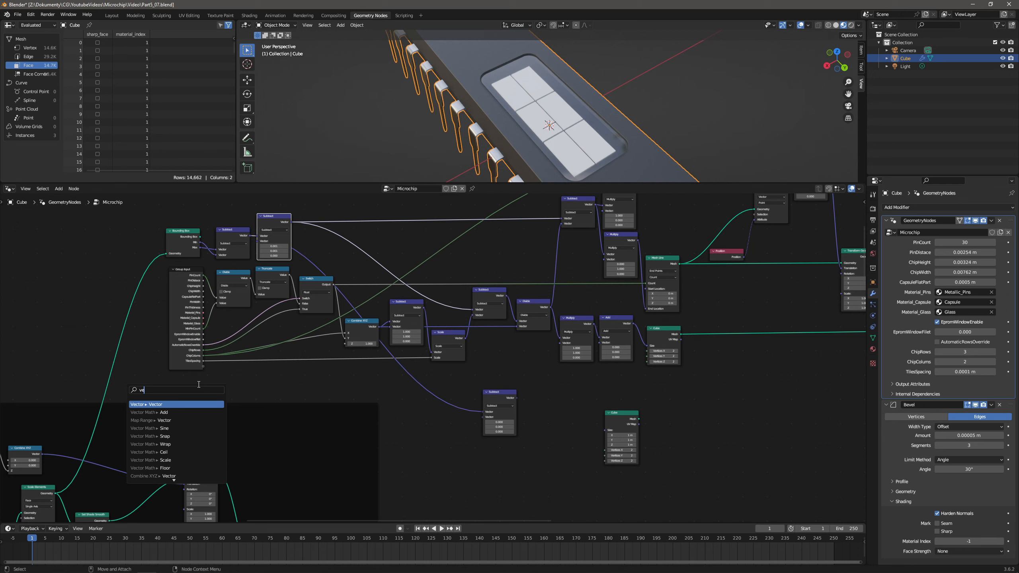
{"action": "key", "text": "Return"}
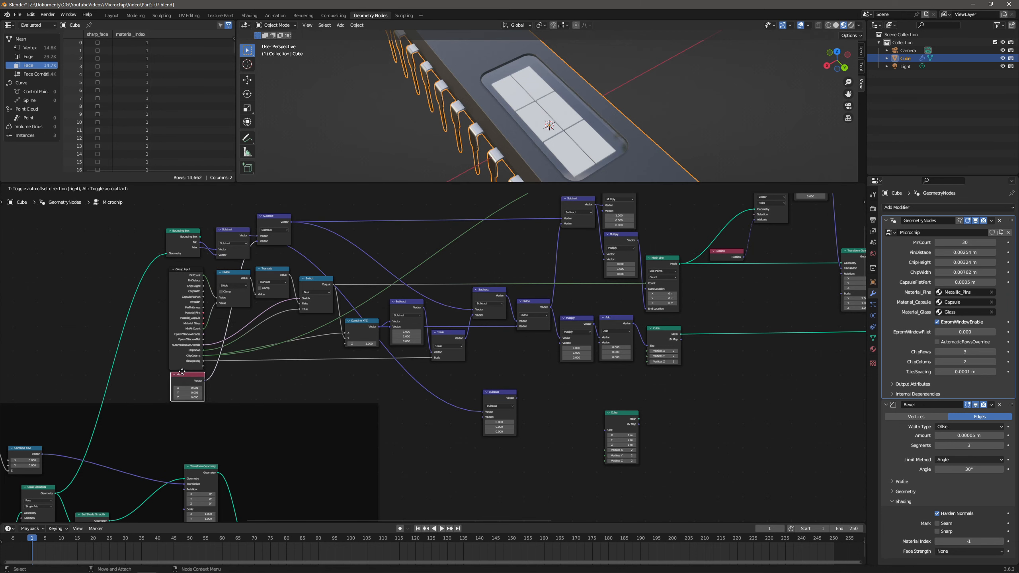
{"action": "left_click", "coordinate": [182, 372]}
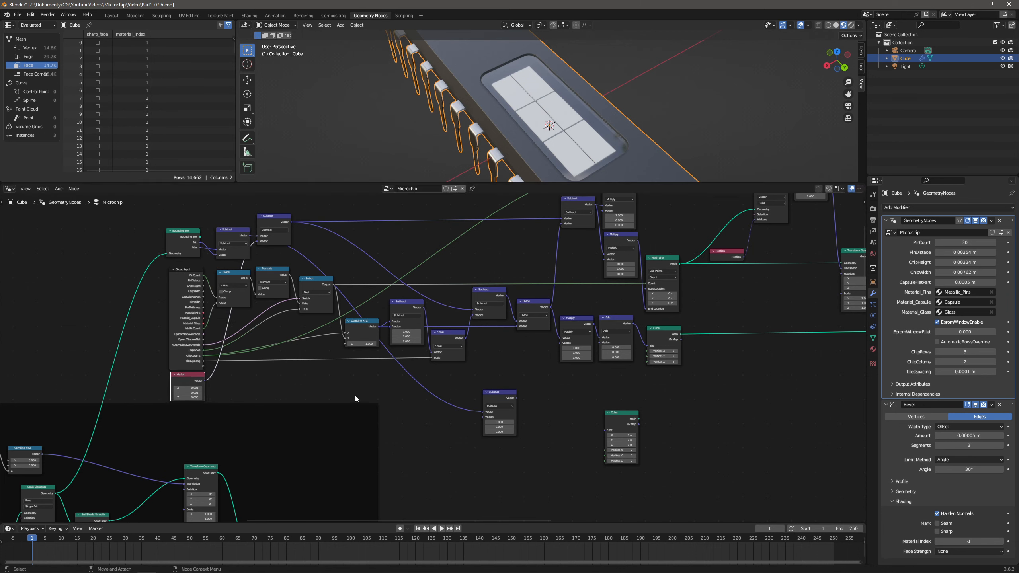
Add a vector Scale node fed by the margin Vector node and set its scale to 0.5.
{"action": "left_click_drag", "start_coordinate": [205, 383], "coordinate": [299, 384]}
{"action": "type", "text": "mu"}
{"action": "key", "text": "BackSpace"}
{"action": "key", "text": "BackSpace"}
{"action": "type", "text": "sca"}
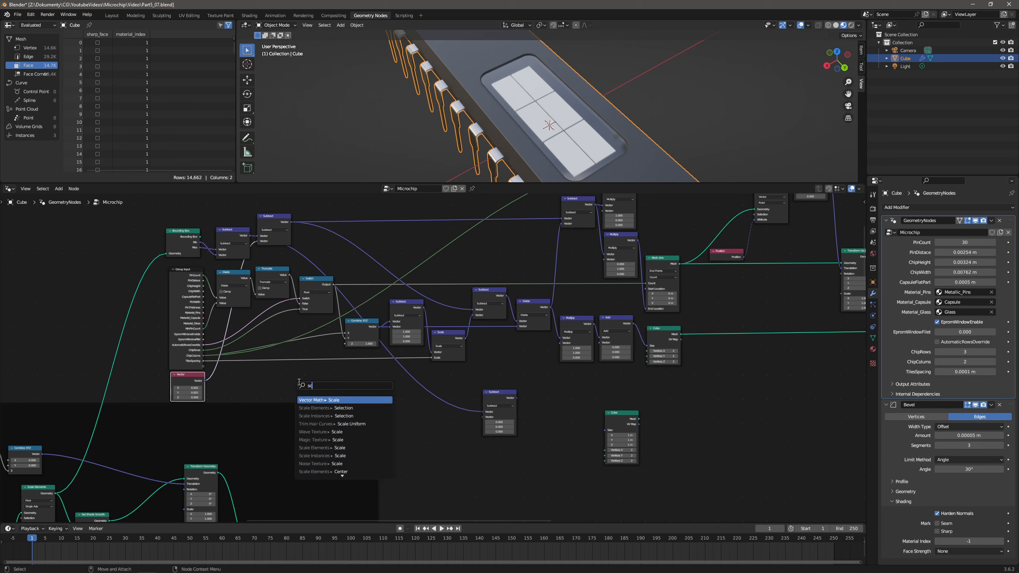
{"action": "key", "text": "Return"}
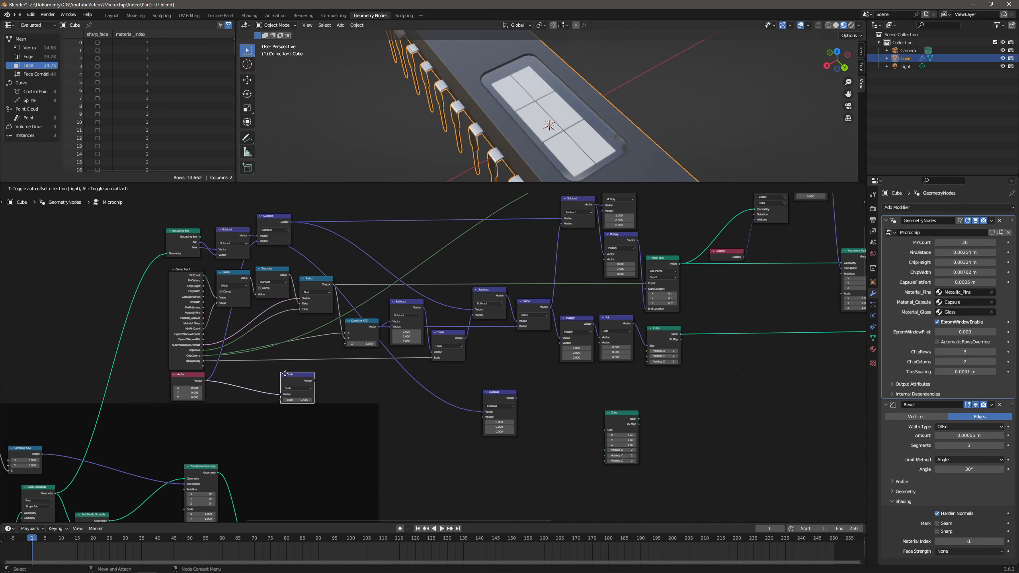
{"action": "left_click", "coordinate": [286, 370]}
{"action": "left_click", "coordinate": [306, 396]}
{"action": "type", "text": "0.5"}
{"action": "key", "text": "Return"}
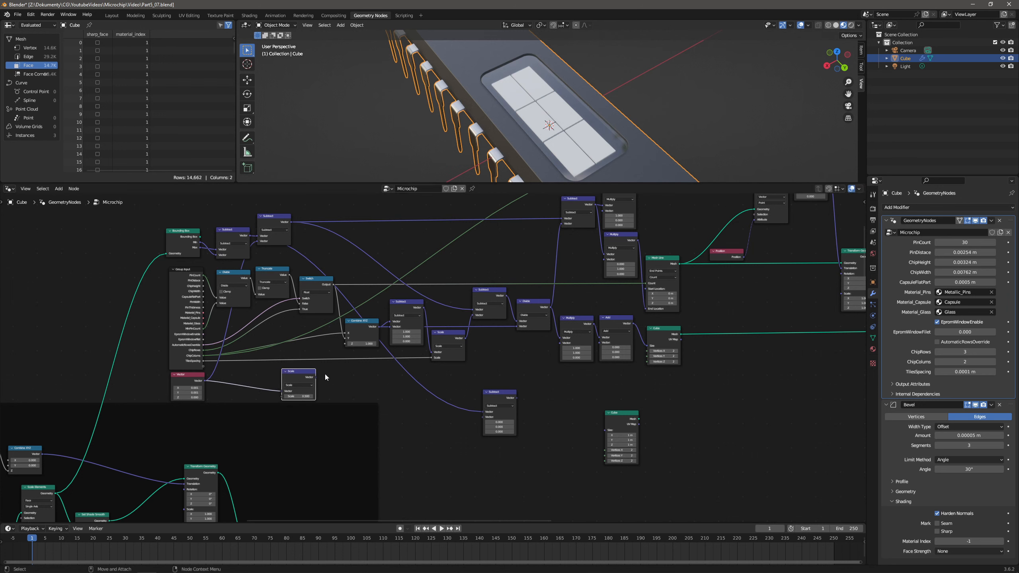
Connect Scale to the lower Subtract node's second vector and that Subtract's output to the second Cube's Size.
{"action": "left_click_drag", "start_coordinate": [317, 378], "coordinate": [564, 387]}
{"action": "left_click", "coordinate": [621, 415]}
{"action": "left_click", "coordinate": [609, 392]}
Add a Viewer node to the second Cube and preview the plate in the viewport.
{"action": "key", "text": "shift+a"}
{"action": "type", "text": "view"}
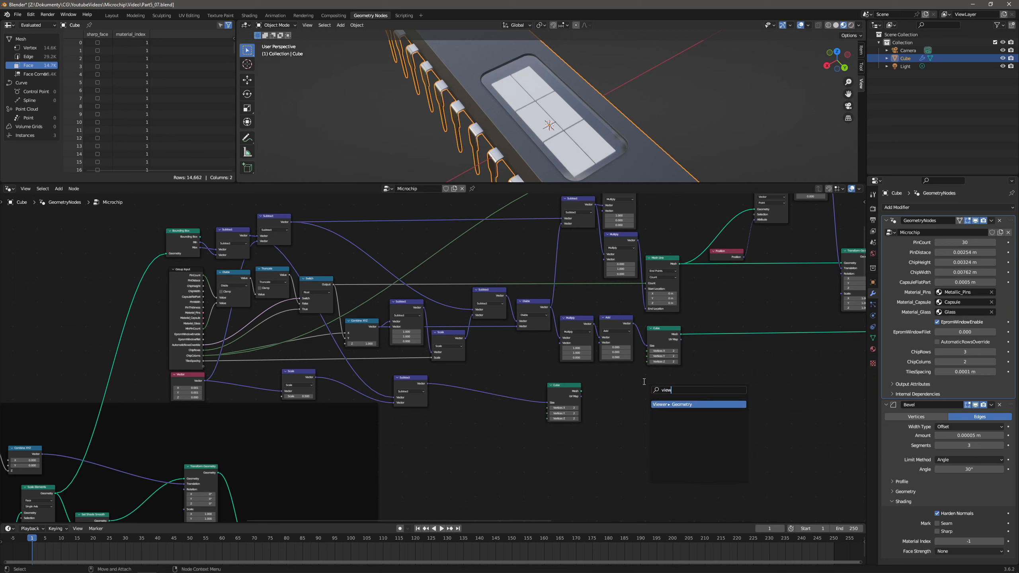
{"action": "key", "text": "Return"}
{"action": "left_click", "coordinate": [614, 390]}
{"action": "middle_click_drag", "start_coordinate": [579, 120], "coordinate": [588, 149]}
{"action": "middle_click_drag", "start_coordinate": [580, 302], "coordinate": [571, 270]}
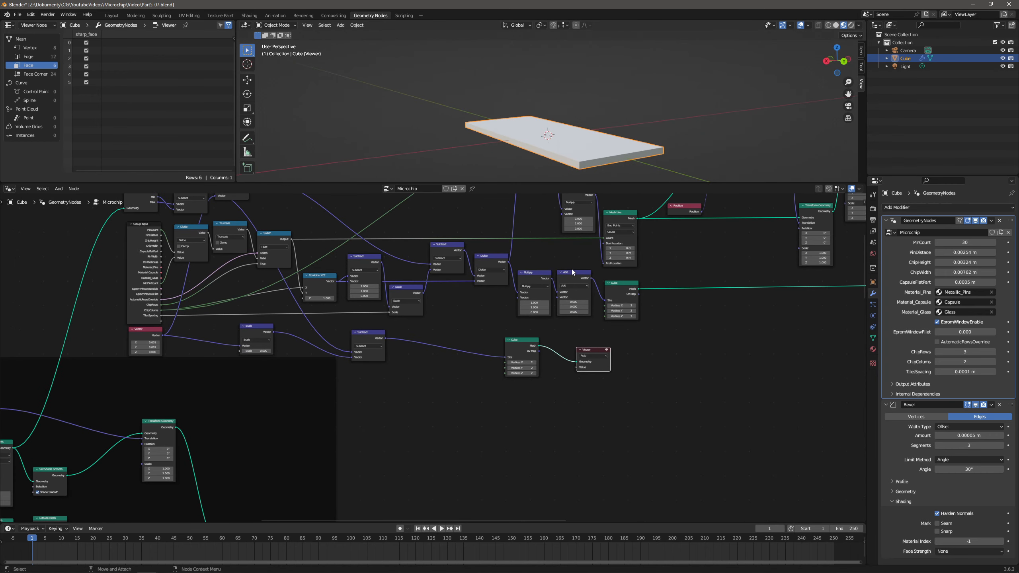
Duplicate the tile Multiply and Add nodes and wire the copies between the lower Subtract node and the second Cube.
{"action": "left_click_drag", "start_coordinate": [575, 266], "coordinate": [542, 281]}
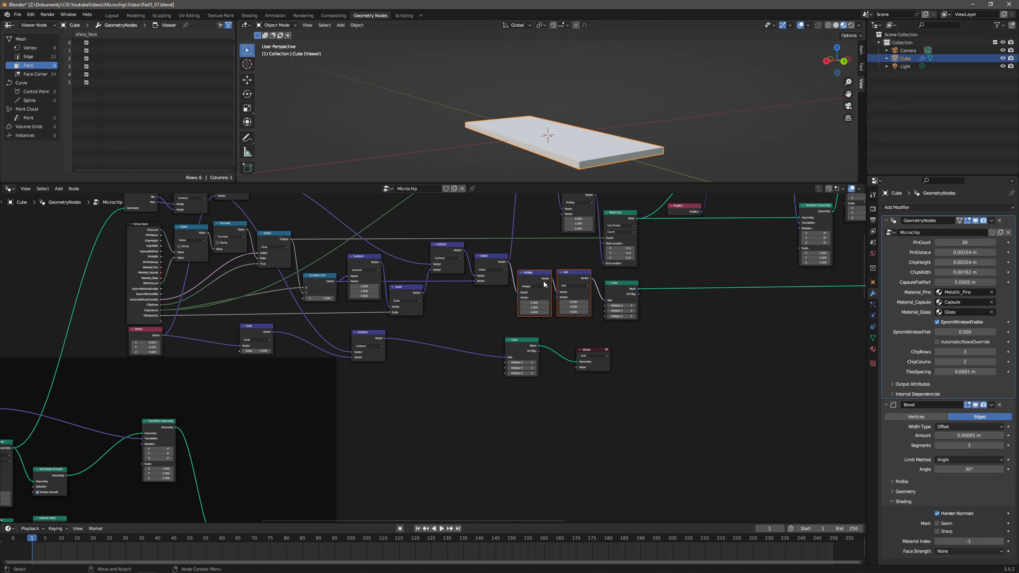
{"action": "key", "text": "shift+d"}
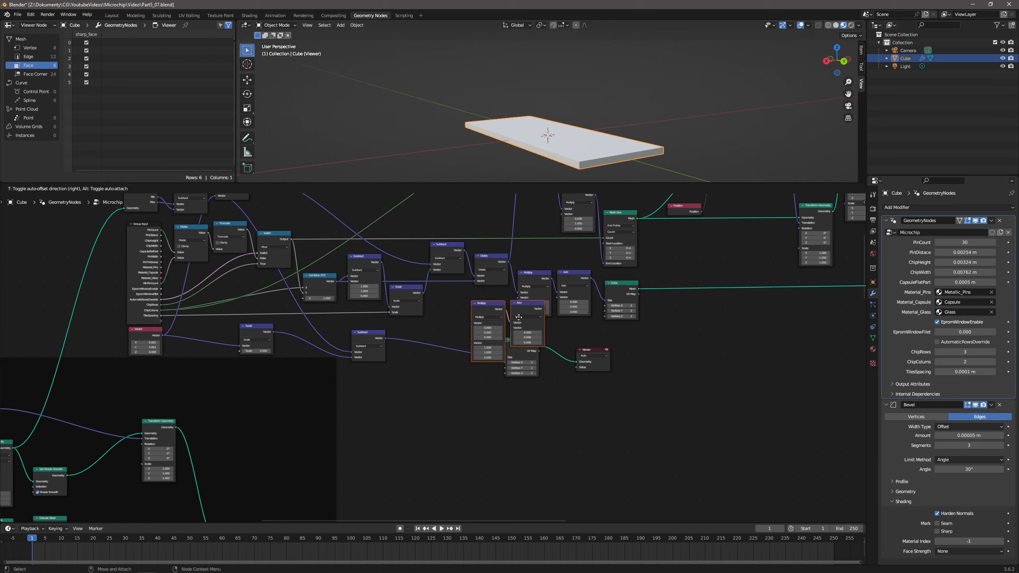
{"action": "left_click", "coordinate": [414, 338]}
{"action": "left_click_drag", "start_coordinate": [385, 338], "coordinate": [407, 349]}
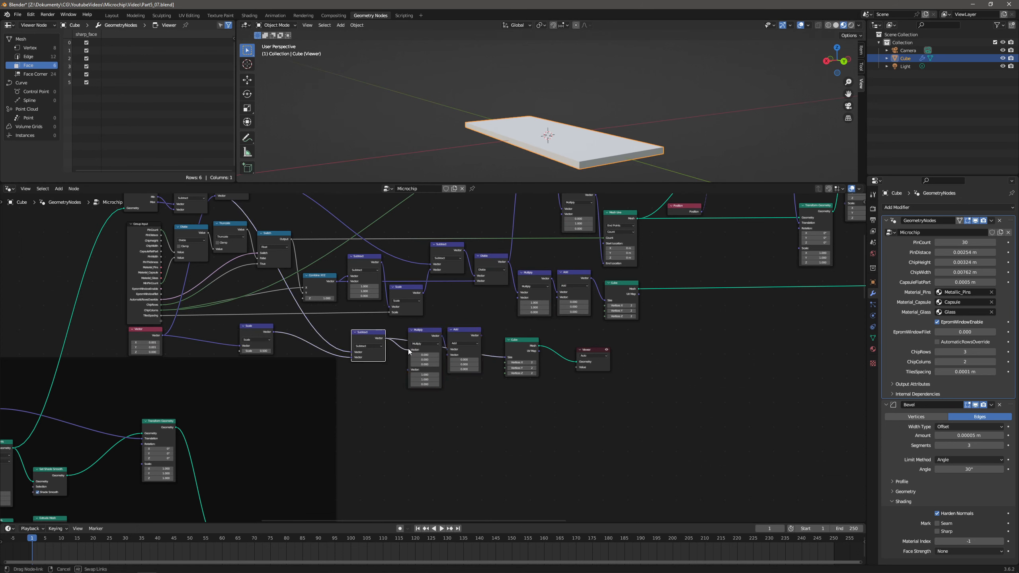
{"action": "left_click_drag", "start_coordinate": [482, 336], "coordinate": [511, 359]}
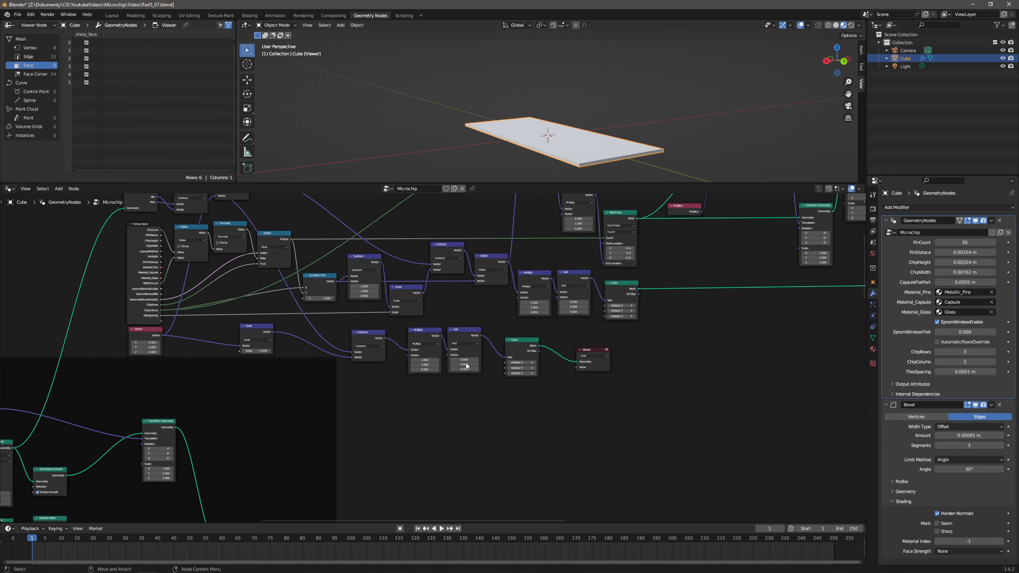
{"action": "scroll", "coordinate": [465, 366], "scroll_direction": "up", "scroll_amount": 1}
{"action": "left_click", "coordinate": [485, 371]}
{"action": "key", "text": "Right"}
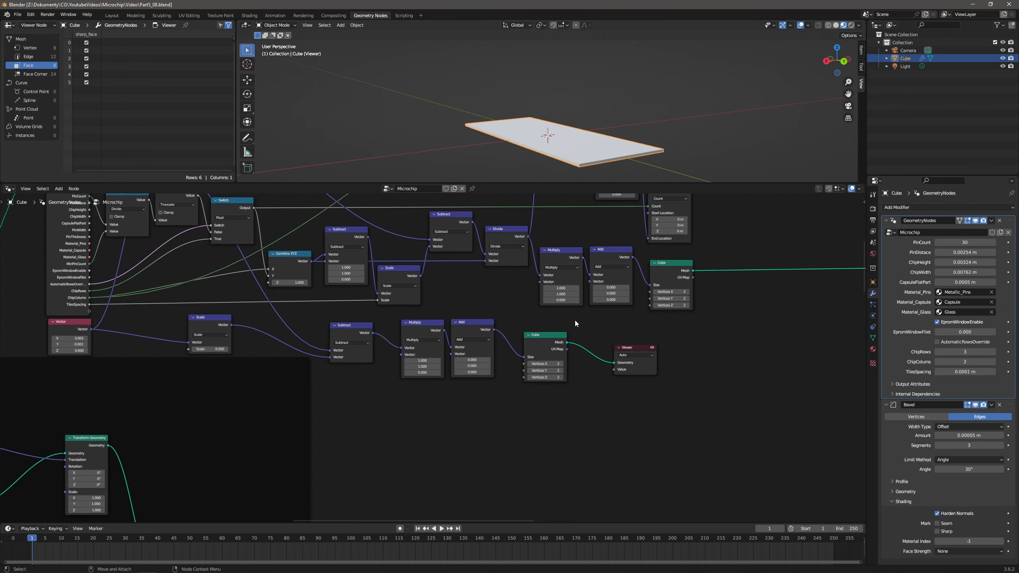
Insert a Realize Instances node between the final Instance on Points and Transform Geometry nodes, spacing the nodes to fit it.
{"action": "middle_click_drag", "start_coordinate": [568, 330], "coordinate": [358, 347]}
{"action": "scroll", "coordinate": [358, 347], "scroll_direction": "down", "scroll_amount": 1}
{"action": "middle_click_drag", "start_coordinate": [427, 350], "coordinate": [341, 358]}
{"action": "middle_click_drag", "start_coordinate": [547, 349], "coordinate": [387, 356]}
{"action": "left_click_drag", "start_coordinate": [493, 291], "coordinate": [541, 293]}
{"action": "scroll", "coordinate": [493, 302], "scroll_direction": "up", "scroll_amount": 1}
{"action": "middle_click_drag", "start_coordinate": [498, 291], "coordinate": [517, 339]}
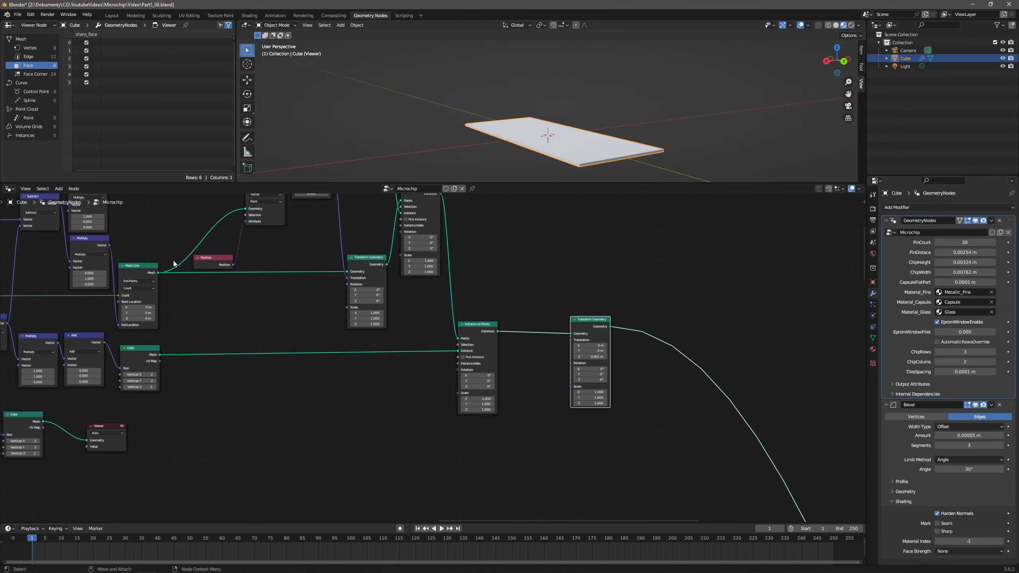
{"action": "left_click", "coordinate": [59, 188]}
{"action": "type", "text": "real"}
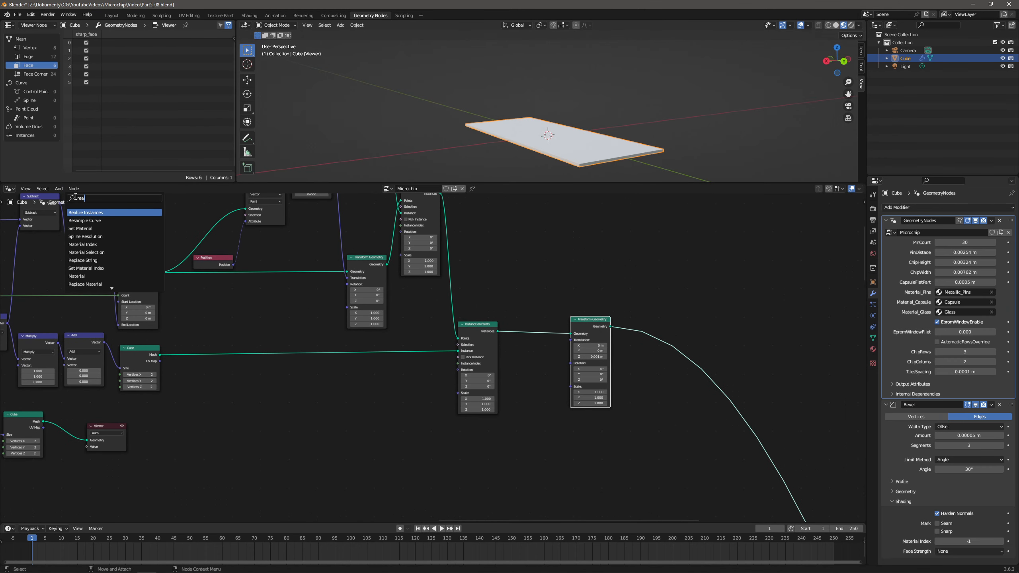
{"action": "key", "text": "Return"}
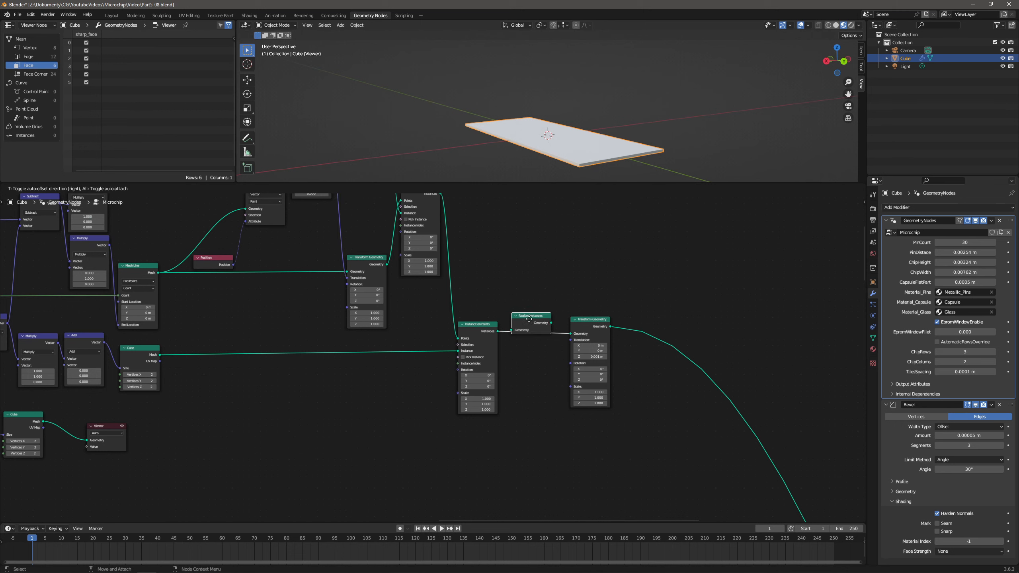
{"action": "left_click", "coordinate": [525, 326]}
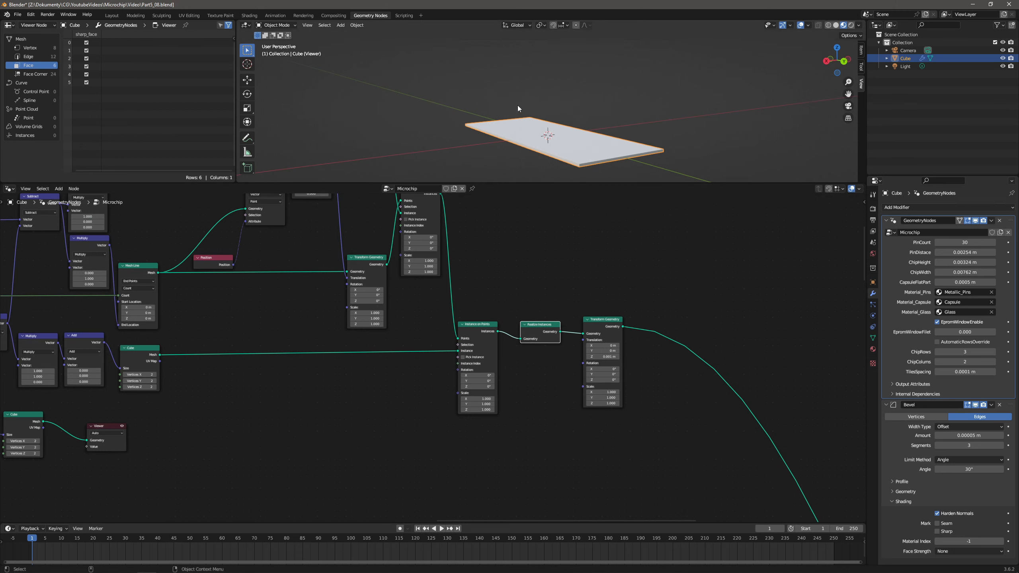
{"action": "left_click_drag", "start_coordinate": [537, 324], "coordinate": [520, 322]}
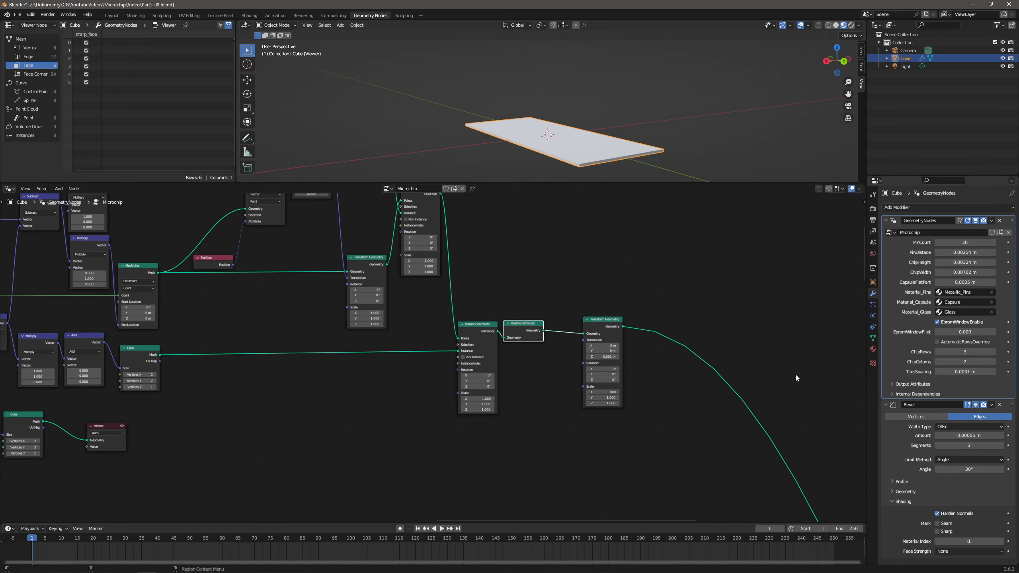
{"action": "left_click_drag", "start_coordinate": [609, 322], "coordinate": [594, 320]}
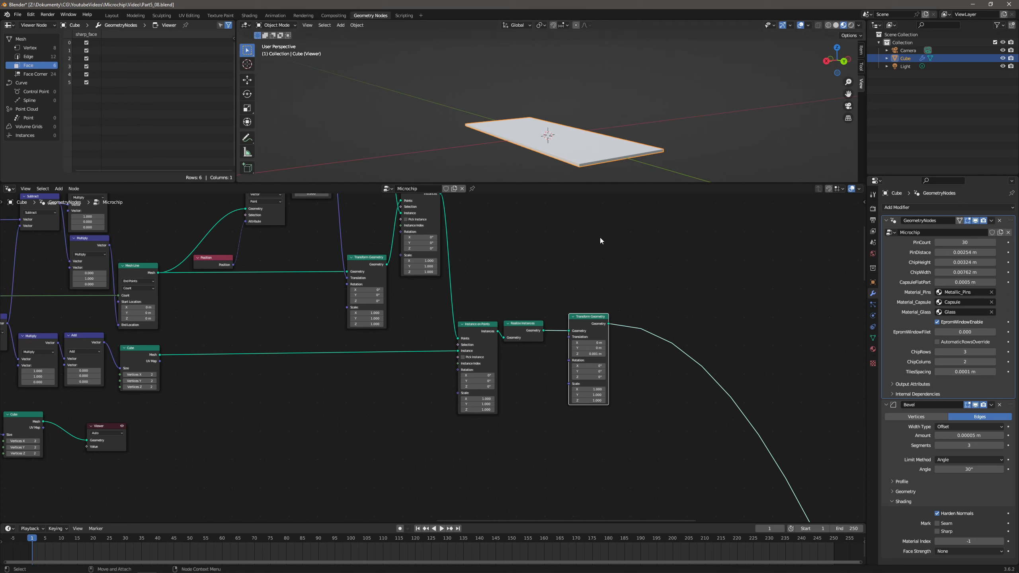
Move the Viewer node beyond the final Transform Geometry node and shift that node closer to Realize Instances.
{"action": "left_click", "coordinate": [115, 429]}
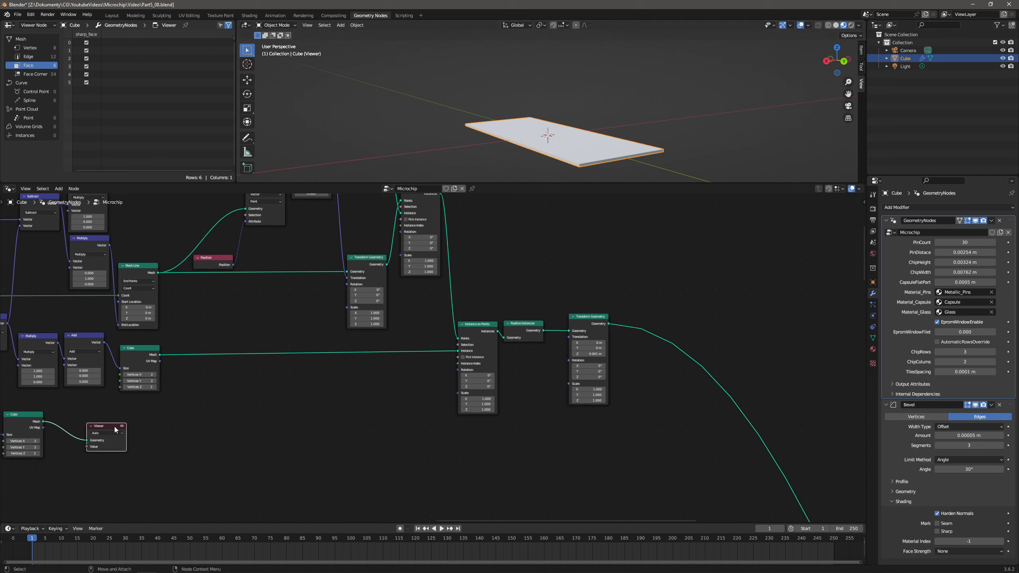
{"action": "left_click_drag", "start_coordinate": [127, 428], "coordinate": [699, 452]}
{"action": "left_click_drag", "start_coordinate": [598, 319], "coordinate": [590, 319]}
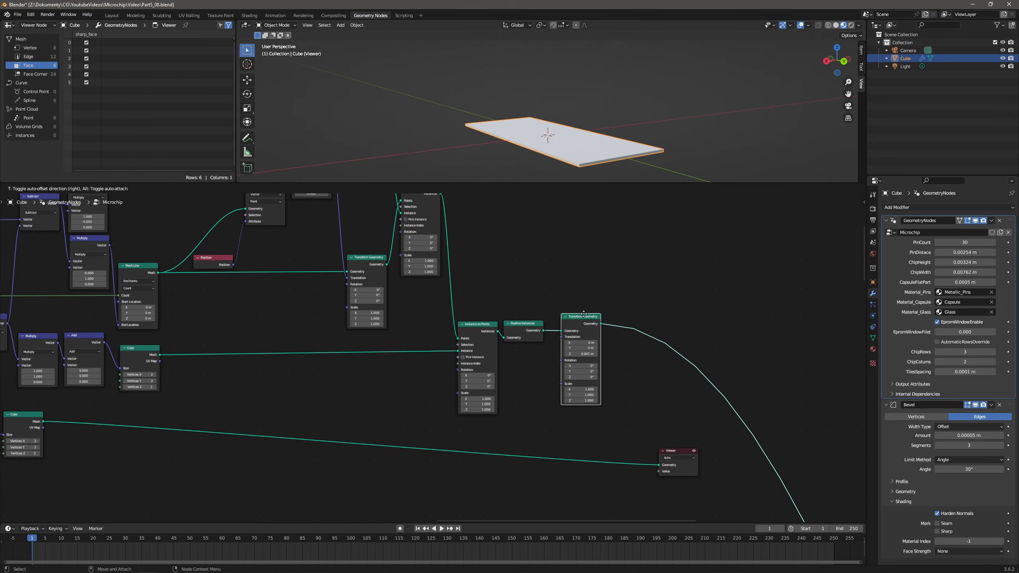
Add a Join Geometry node combining the final Transform Geometry tiles with the lower Cube plate, and link its output to the Viewer.
{"action": "left_click", "coordinate": [59, 188]}
{"action": "left_click", "coordinate": [67, 201]}
{"action": "type", "text": "join"}
{"action": "left_click", "coordinate": [85, 222]}
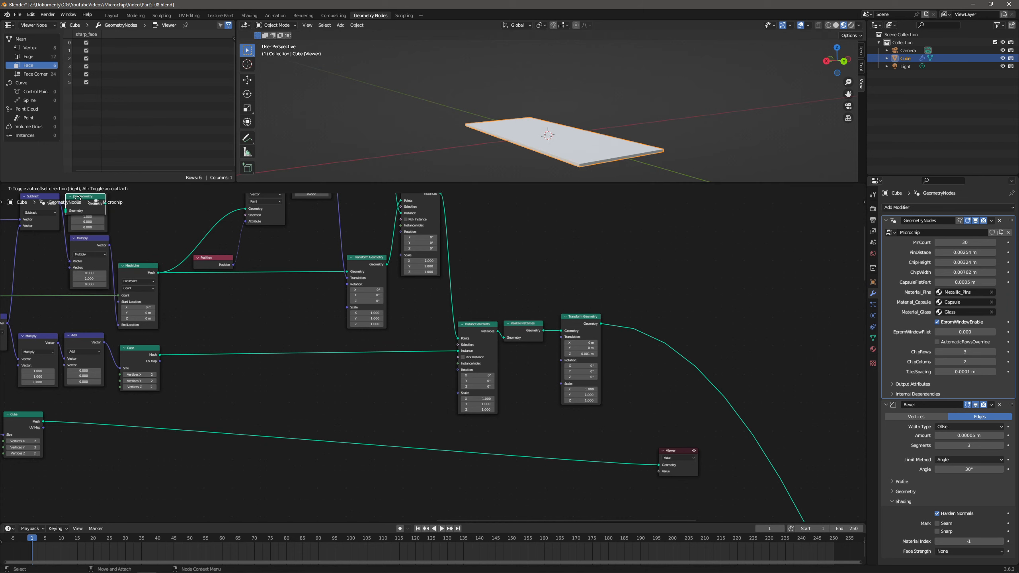
{"action": "left_click", "coordinate": [633, 322]}
{"action": "left_click_drag", "start_coordinate": [633, 323], "coordinate": [639, 339]}
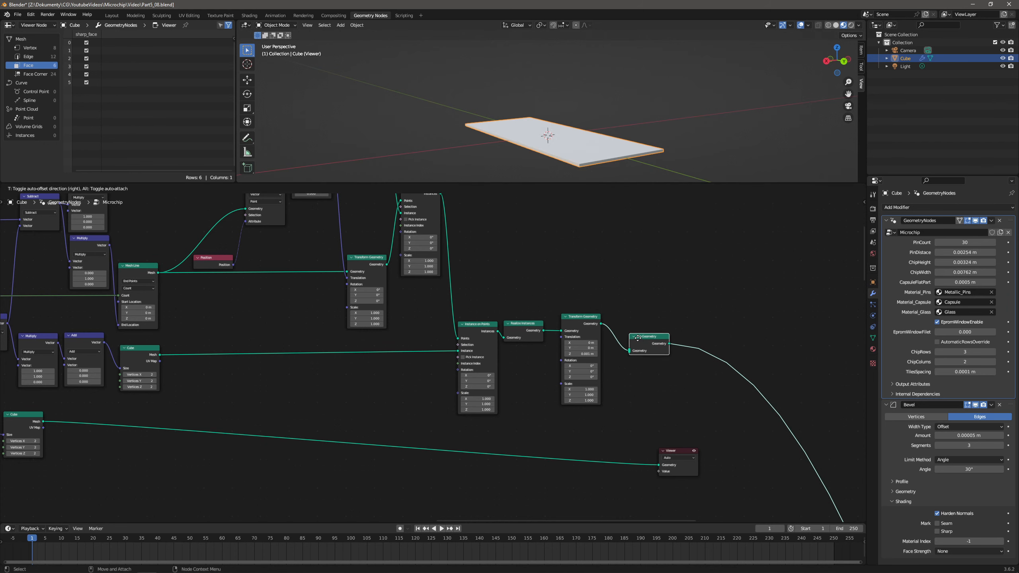
{"action": "left_click_drag", "start_coordinate": [44, 422], "coordinate": [739, 352]}
{"action": "left_click_drag", "start_coordinate": [681, 401], "coordinate": [722, 365]}
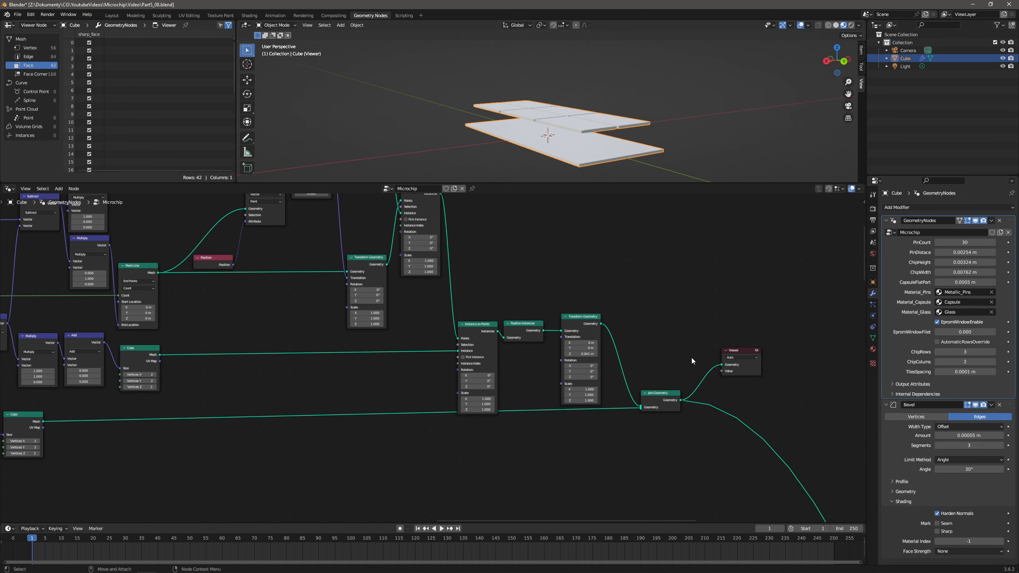
Set the Z translation of the tiles' final Transform Geometry node to 0.00005 m.
{"action": "scroll", "coordinate": [557, 384], "scroll_direction": "up", "scroll_amount": 2}
{"action": "left_click", "coordinate": [606, 338]}
{"action": "left_click", "coordinate": [580, 338]}
{"action": "type", "text": "05"}
{"action": "type", "text": "0"}
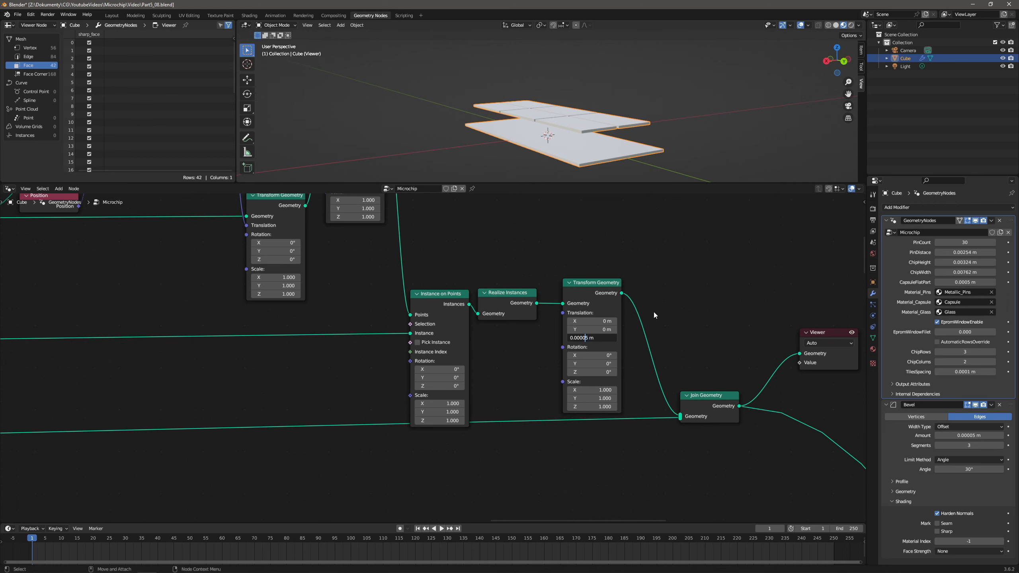
{"action": "key", "text": "Return"}
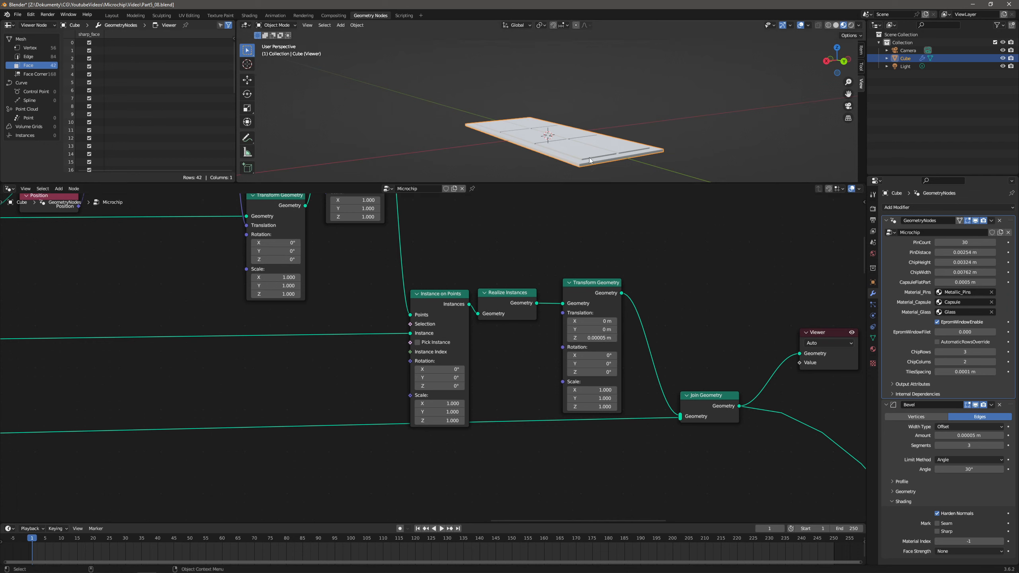
Examine from several angles how the tiles sit on the base plate.
{"action": "scroll", "coordinate": [596, 149], "scroll_direction": "up", "scroll_amount": 5}
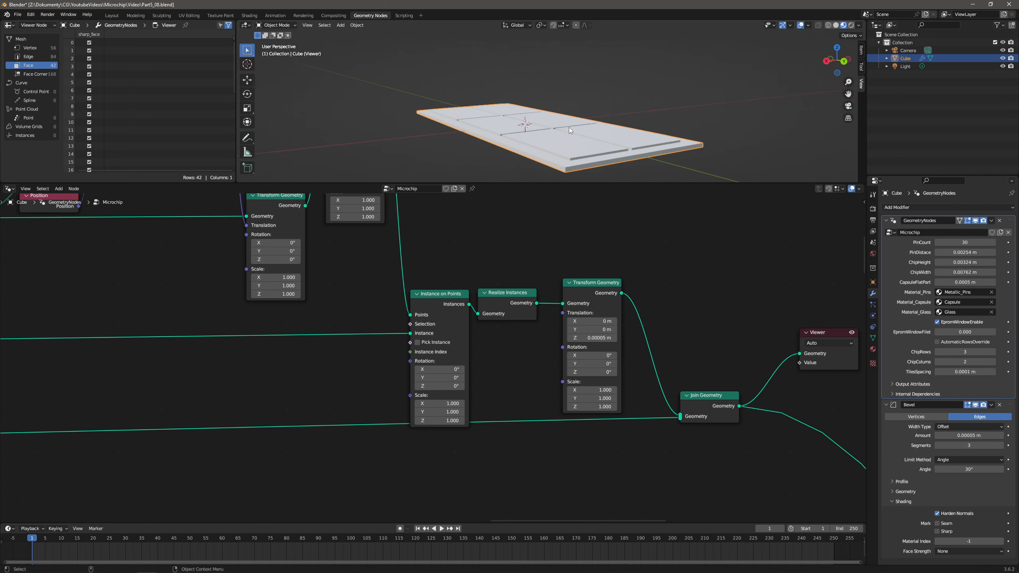
{"action": "middle_click_drag", "start_coordinate": [595, 150], "coordinate": [548, 134], "text": "shift"}
{"action": "scroll", "coordinate": [554, 105], "scroll_direction": "up", "scroll_amount": 3}
{"action": "scroll", "coordinate": [517, 101], "scroll_direction": "down", "scroll_amount": 3}
{"action": "right_click_drag", "start_coordinate": [548, 133], "coordinate": [577, 124], "text": "alt"}
{"action": "left_click_drag", "start_coordinate": [577, 123], "coordinate": [564, 144], "text": "alt"}
{"action": "middle_click_drag", "start_coordinate": [565, 143], "coordinate": [556, 114], "text": "alt"}
{"action": "right_click_drag", "start_coordinate": [556, 114], "coordinate": [560, 138], "text": "alt"}
{"action": "middle_click_drag", "start_coordinate": [560, 139], "coordinate": [575, 143], "text": "alt"}
{"action": "right_click_drag", "start_coordinate": [575, 144], "coordinate": [565, 145], "text": "alt"}
Shift the Join Geometry node slightly lower and switch off the Viewer preview to inspect the complete microchip's window.
{"action": "middle_click_drag", "start_coordinate": [678, 313], "coordinate": [613, 319]}
{"action": "left_click_drag", "start_coordinate": [645, 408], "coordinate": [623, 421]}
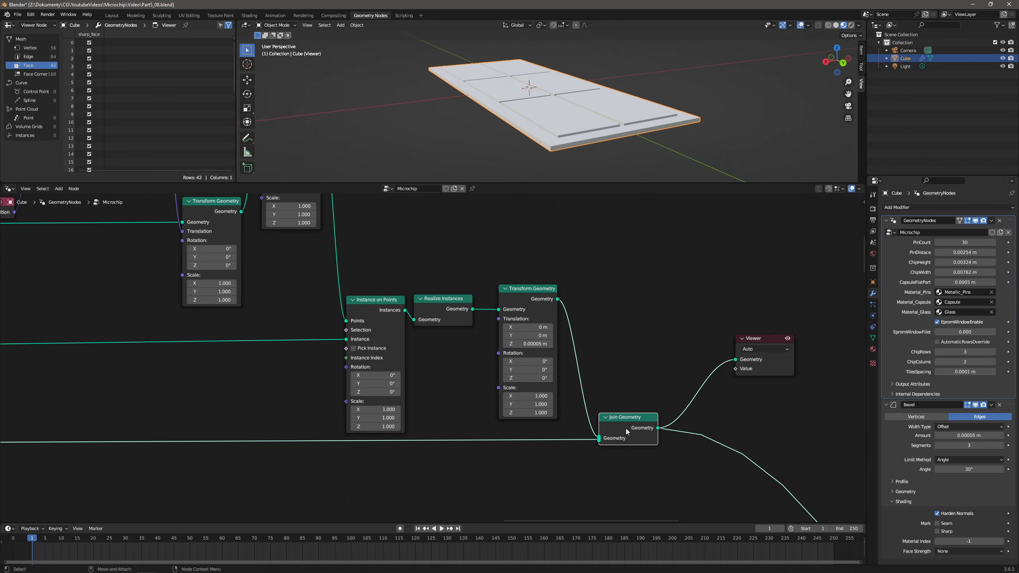
{"action": "scroll", "coordinate": [595, 387], "scroll_direction": "down", "scroll_amount": 12}
{"action": "middle_click_drag", "start_coordinate": [337, 430], "coordinate": [567, 372], "text": "alt"}
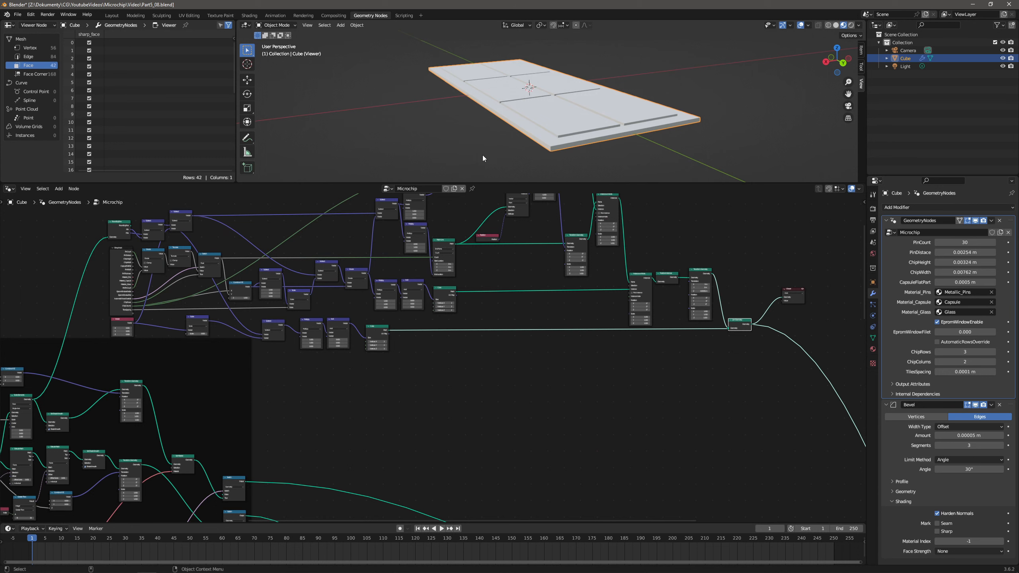
{"action": "left_click", "coordinate": [802, 289]}
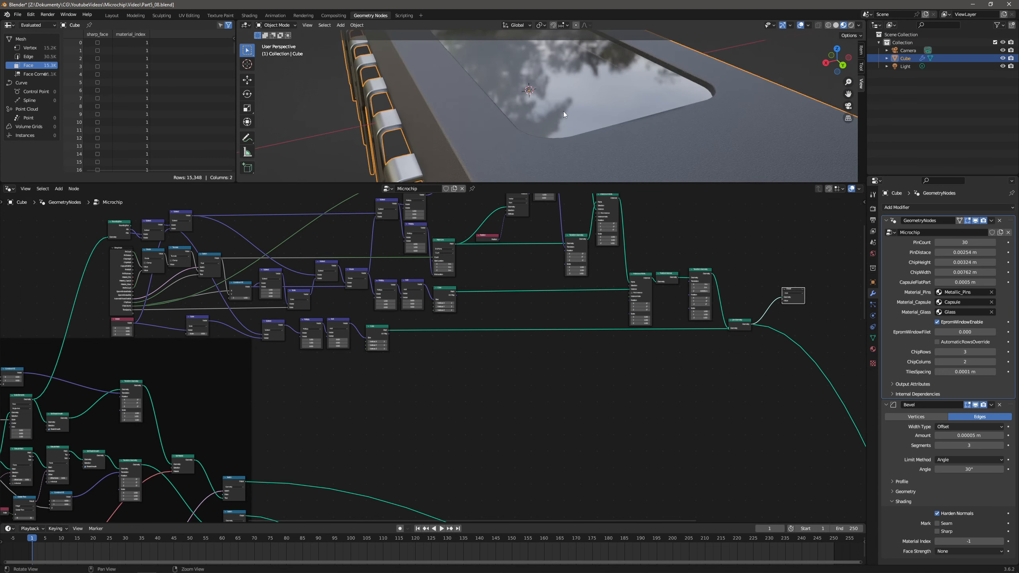
{"action": "middle_click_drag", "start_coordinate": [564, 111], "coordinate": [502, 80]}
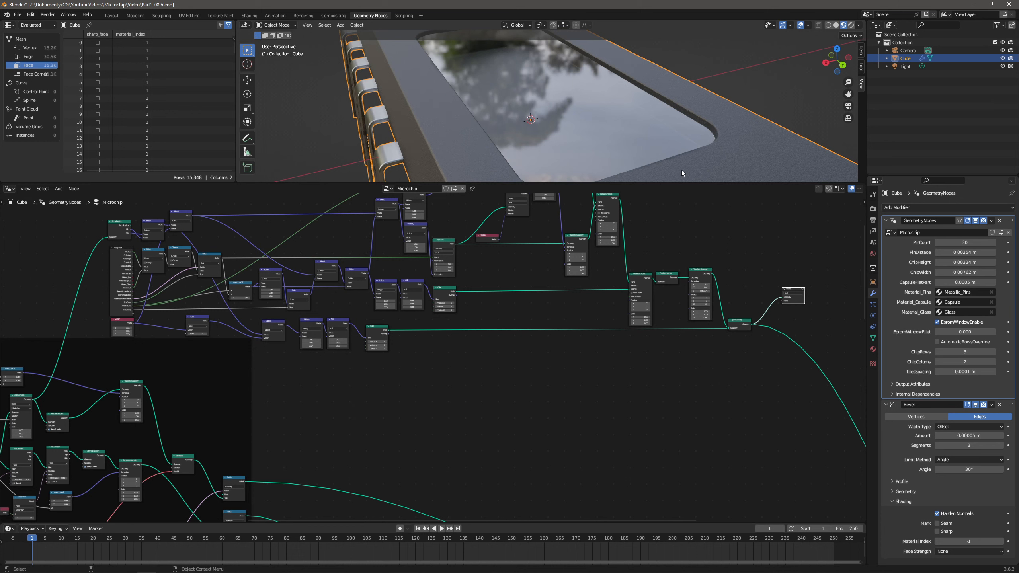
{"action": "middle_click_drag", "start_coordinate": [517, 83], "coordinate": [542, 78]}
{"action": "middle_click_drag", "start_coordinate": [547, 75], "coordinate": [550, 111]}
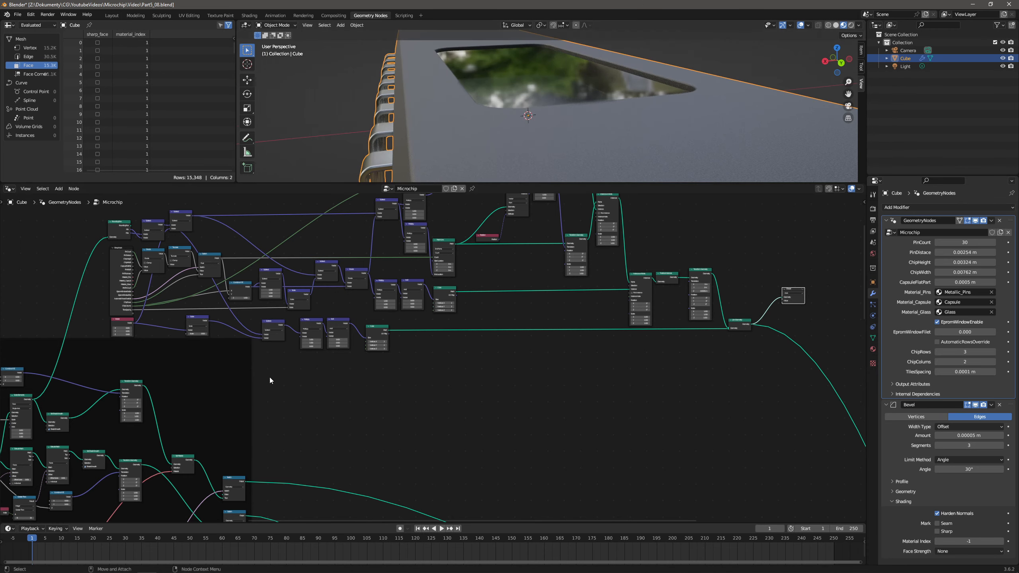
Add an Attribute Statistic node outside the frame, fed by the lower Transform Geometry node beside Set Material.
{"action": "middle_click_drag", "start_coordinate": [269, 432], "coordinate": [375, 362]}
{"action": "scroll", "coordinate": [375, 362], "scroll_direction": "up", "scroll_amount": 5}
{"action": "middle_click_drag", "start_coordinate": [290, 390], "coordinate": [445, 341]}
{"action": "left_click_drag", "start_coordinate": [323, 364], "coordinate": [628, 242]}
{"action": "type", "text": "att"}
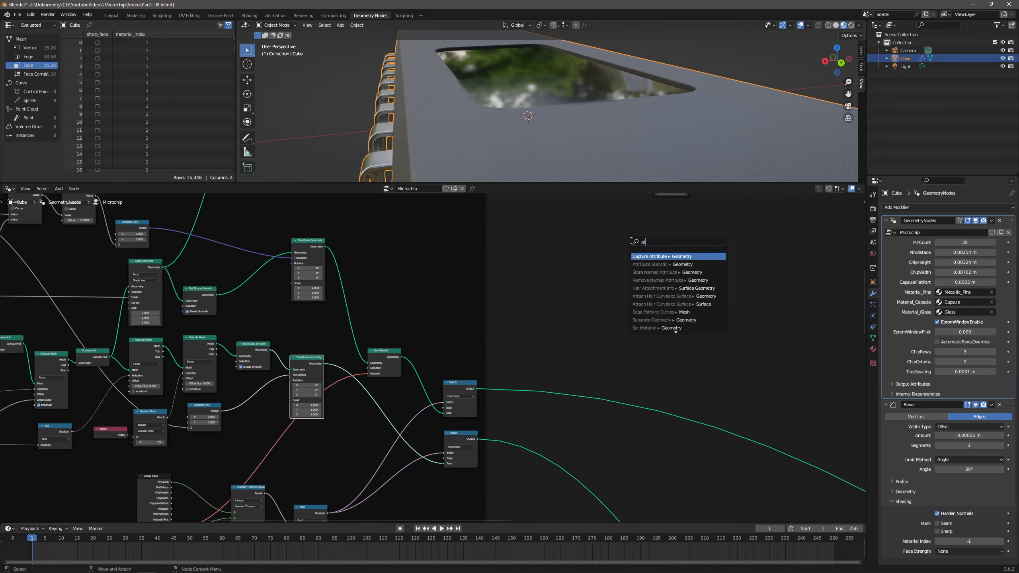
{"action": "key", "text": "Down"}
{"action": "key", "text": "Return"}
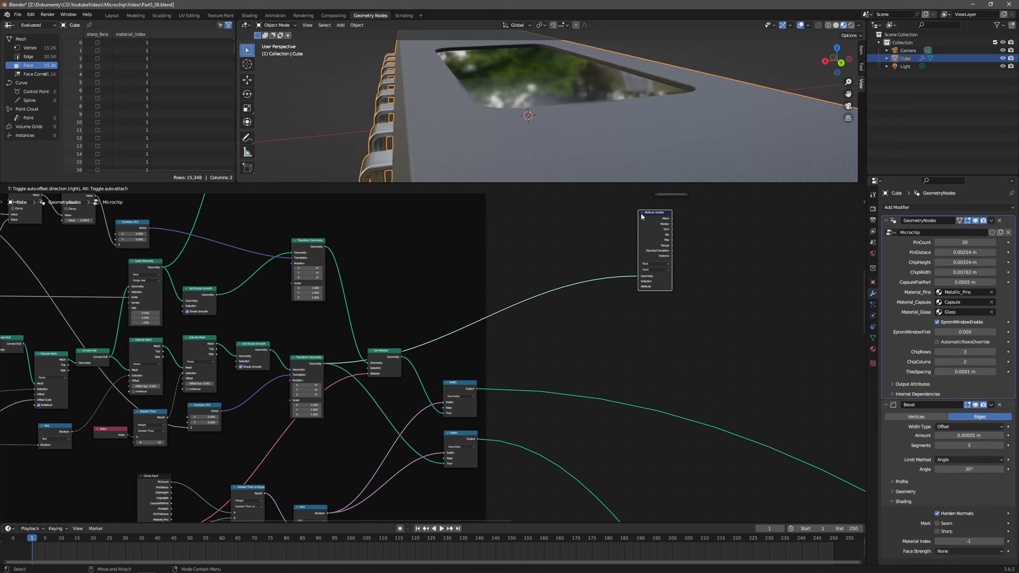
{"action": "left_click", "coordinate": [642, 212]}
Set the Attribute Statistic data type to Vector and connect a Position node to its Attribute input.
{"action": "middle_click_drag", "start_coordinate": [646, 254], "coordinate": [559, 339]}
{"action": "scroll", "coordinate": [559, 339], "scroll_direction": "up", "scroll_amount": 11}
{"action": "middle_click_drag", "start_coordinate": [699, 349], "coordinate": [540, 330]}
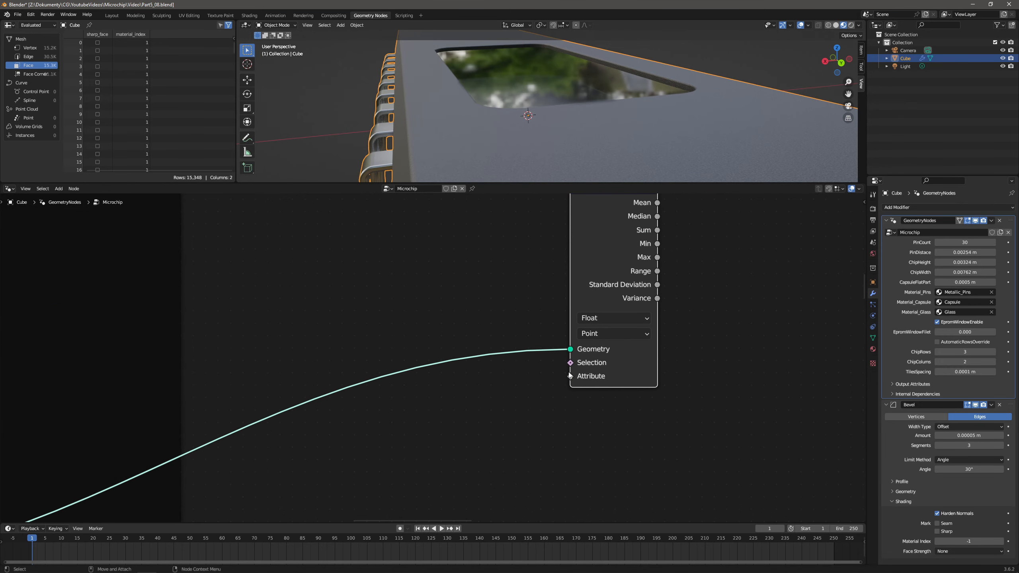
{"action": "left_click", "coordinate": [612, 318]}
{"action": "left_click", "coordinate": [607, 343]}
{"action": "left_click_drag", "start_coordinate": [570, 375], "coordinate": [501, 320]}
{"action": "type", "text": "posi"}
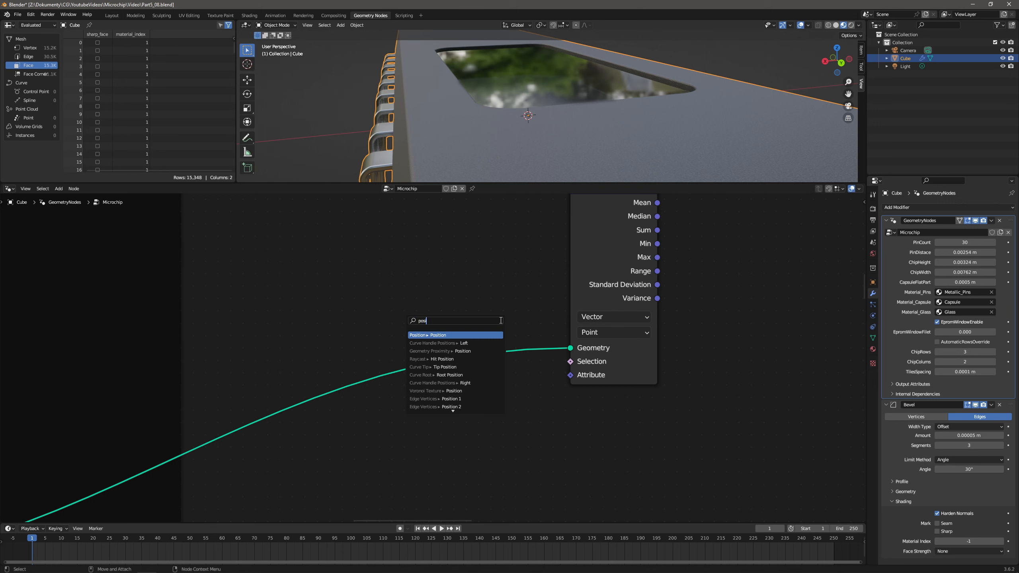
{"action": "key", "text": "Return"}
{"action": "left_click", "coordinate": [542, 379]}
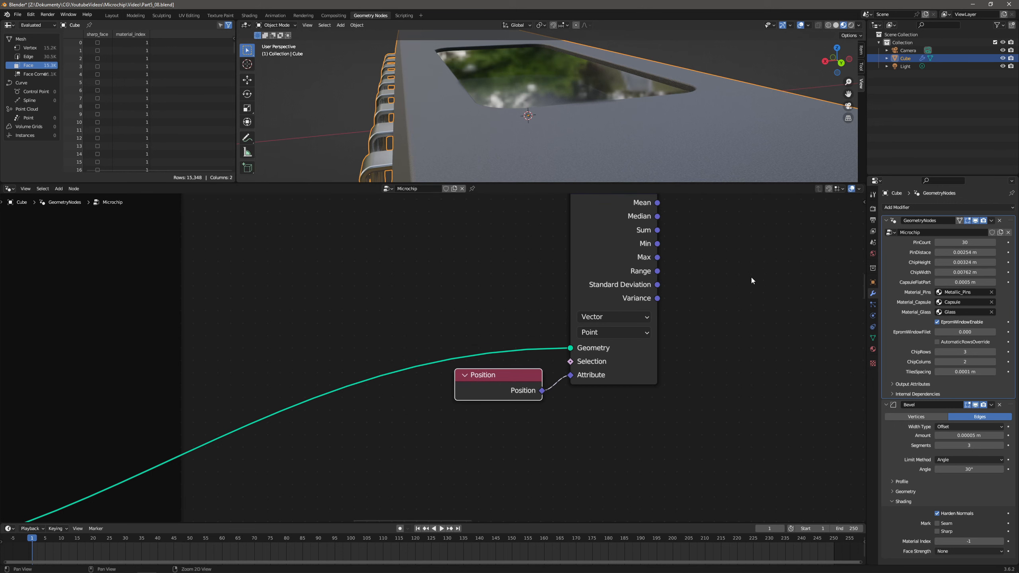
Check the microchip window, then preview the joined tiles and base plate through the Viewer node.
{"action": "middle_click_drag", "start_coordinate": [751, 278], "coordinate": [601, 335]}
{"action": "scroll", "coordinate": [601, 335], "scroll_direction": "up", "scroll_amount": 1}
{"action": "middle_click_drag", "start_coordinate": [562, 89], "coordinate": [549, 77]}
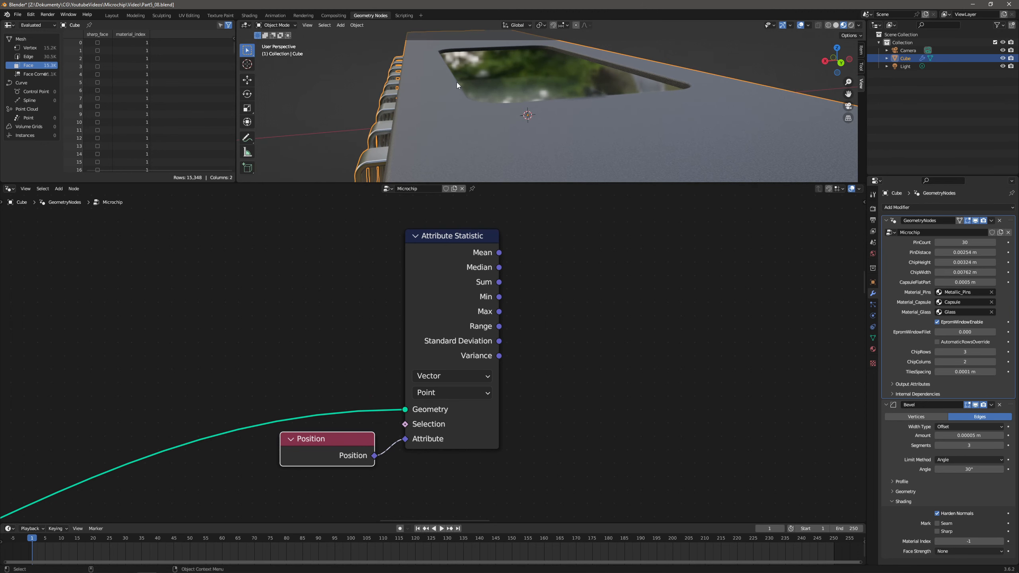
{"action": "middle_click_drag", "start_coordinate": [543, 264], "coordinate": [407, 276]}
{"action": "scroll", "coordinate": [411, 276], "scroll_direction": "down", "scroll_amount": 8}
{"action": "middle_click_drag", "start_coordinate": [538, 282], "coordinate": [301, 312]}
{"action": "middle_click_drag", "start_coordinate": [597, 299], "coordinate": [405, 329]}
{"action": "scroll", "coordinate": [419, 343], "scroll_direction": "up", "scroll_amount": 3}
{"action": "middle_click_drag", "start_coordinate": [525, 303], "coordinate": [448, 341]}
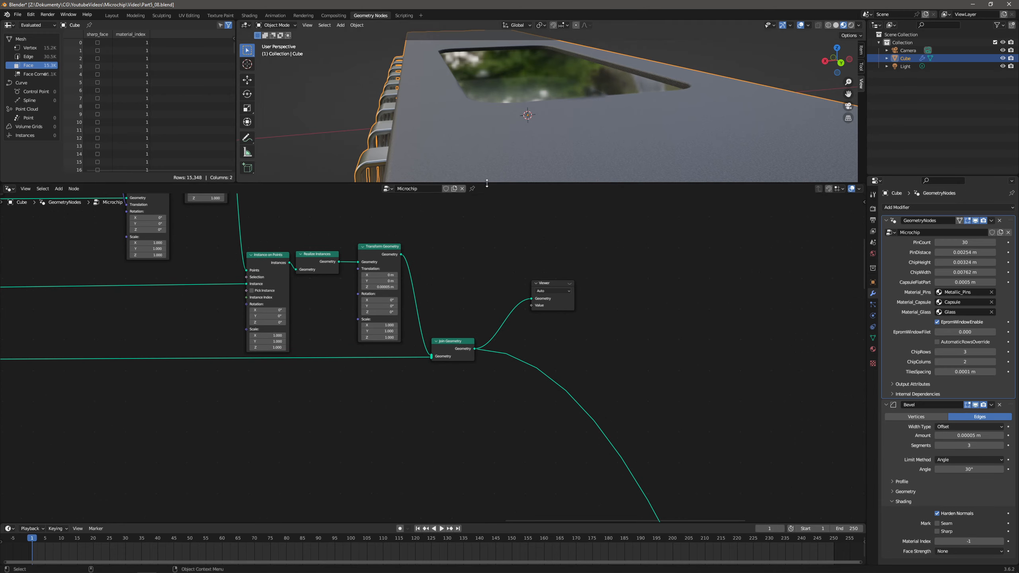
{"action": "left_click", "coordinate": [570, 284]}
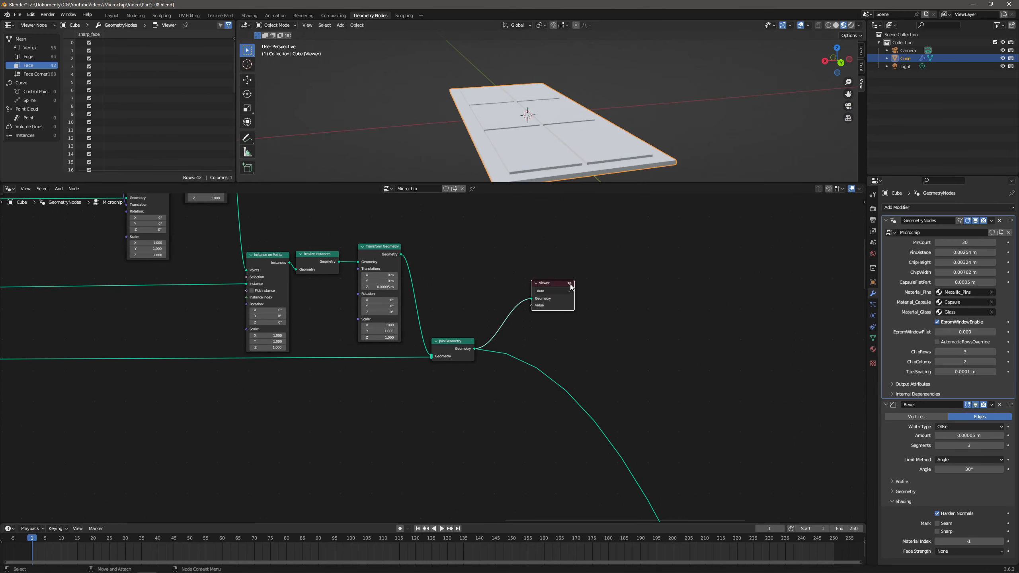
{"action": "middle_click_drag", "start_coordinate": [514, 151], "coordinate": [531, 169]}
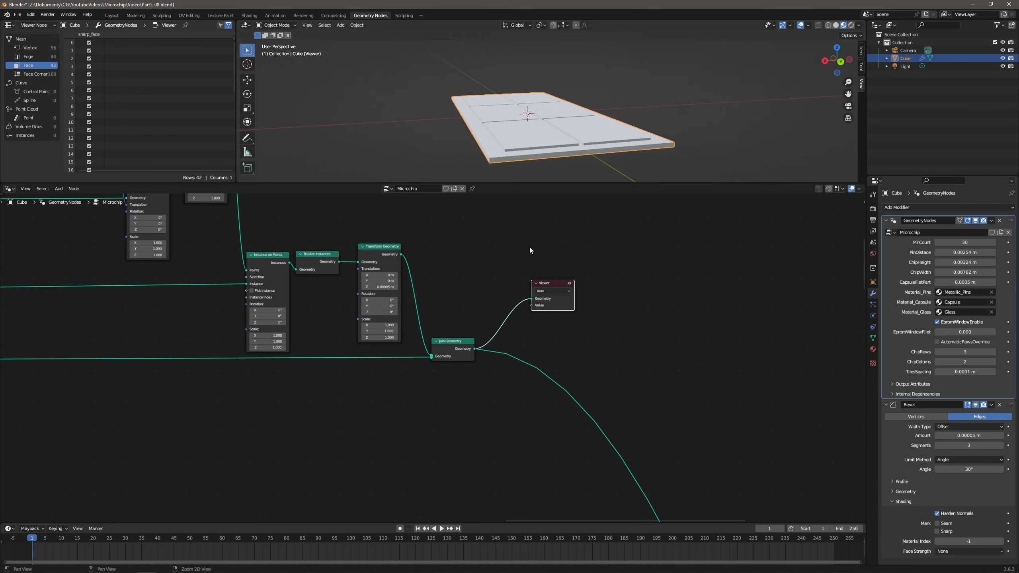
Add a second Attribute Statistic node after Join Geometry, set to Vector, with a Position node feeding its Attribute input.
{"action": "left_click_drag", "start_coordinate": [475, 348], "coordinate": [504, 249]}
{"action": "type", "text": "att"}
{"action": "key", "text": "Down"}
{"action": "key", "text": "Return"}
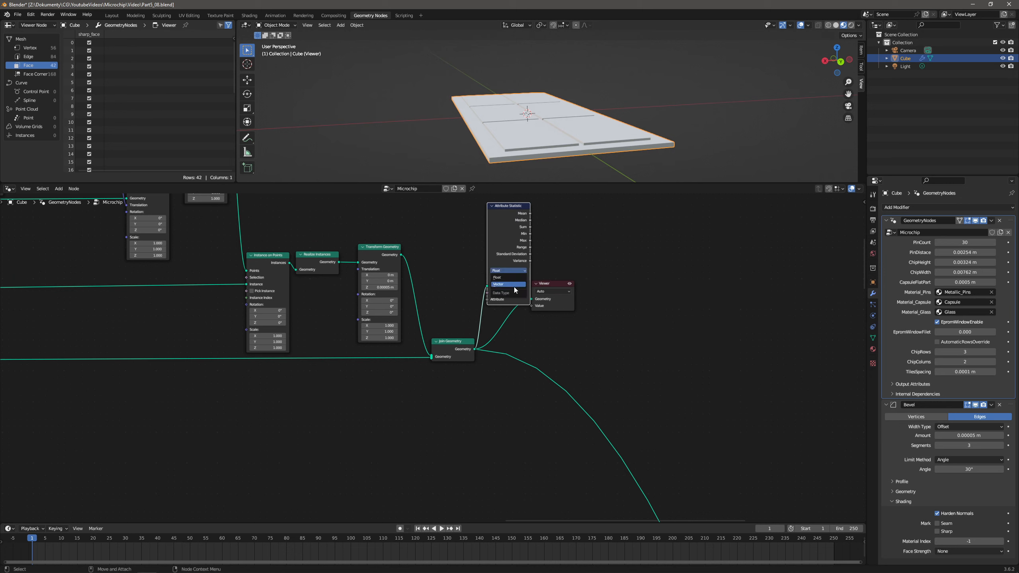
{"action": "left_click_drag", "start_coordinate": [487, 299], "coordinate": [448, 284]}
{"action": "type", "text": "pos"}
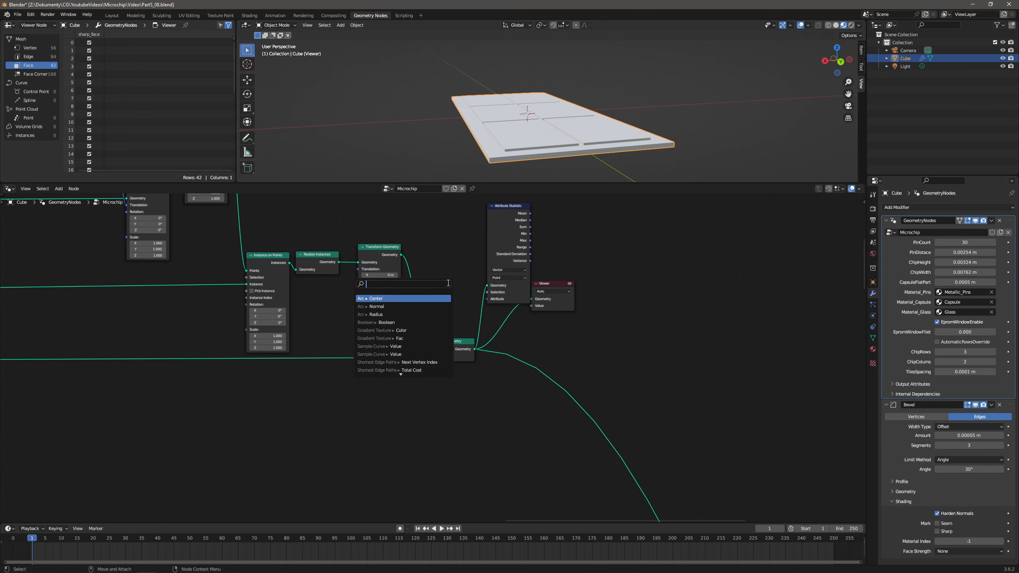
{"action": "key", "text": "Return"}
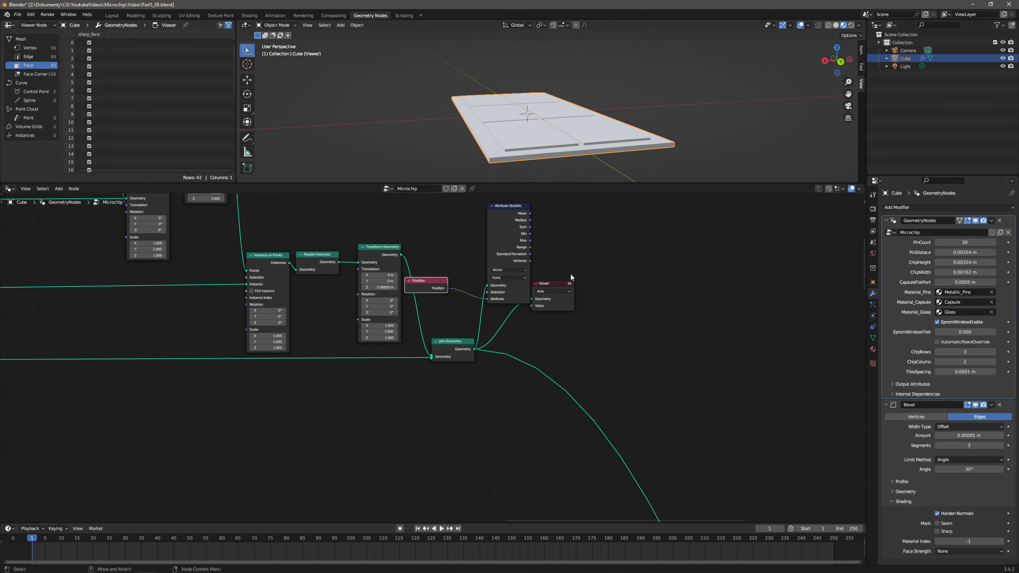
Move the new Attribute Statistic and Position nodes away from Join Geometry and delete the Viewer node.
{"action": "left_click_drag", "start_coordinate": [557, 287], "coordinate": [738, 315]}
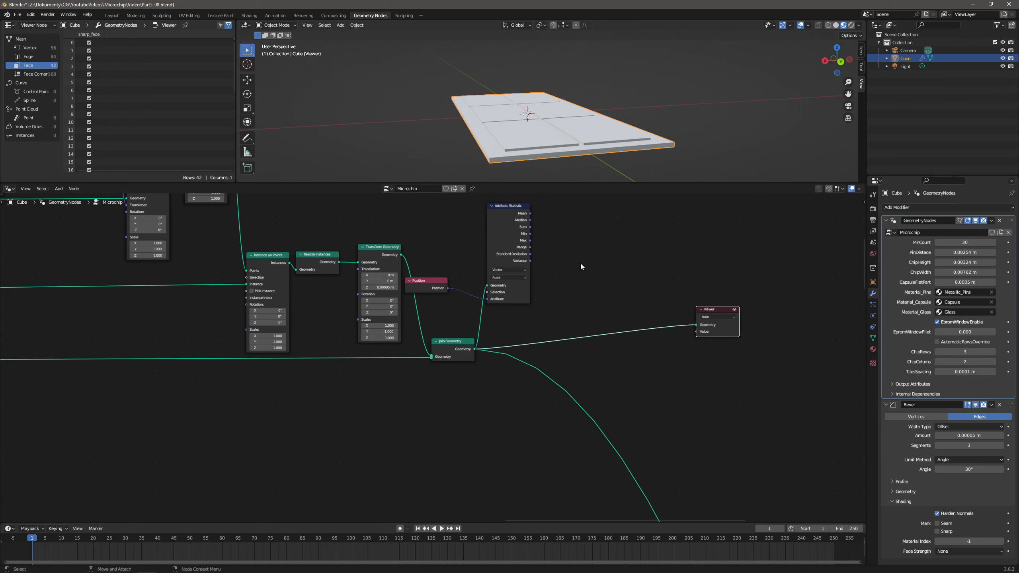
{"action": "left_click_drag", "start_coordinate": [509, 206], "coordinate": [585, 221]}
{"action": "left_click_drag", "start_coordinate": [431, 283], "coordinate": [559, 324]}
{"action": "left_click", "coordinate": [711, 310]}
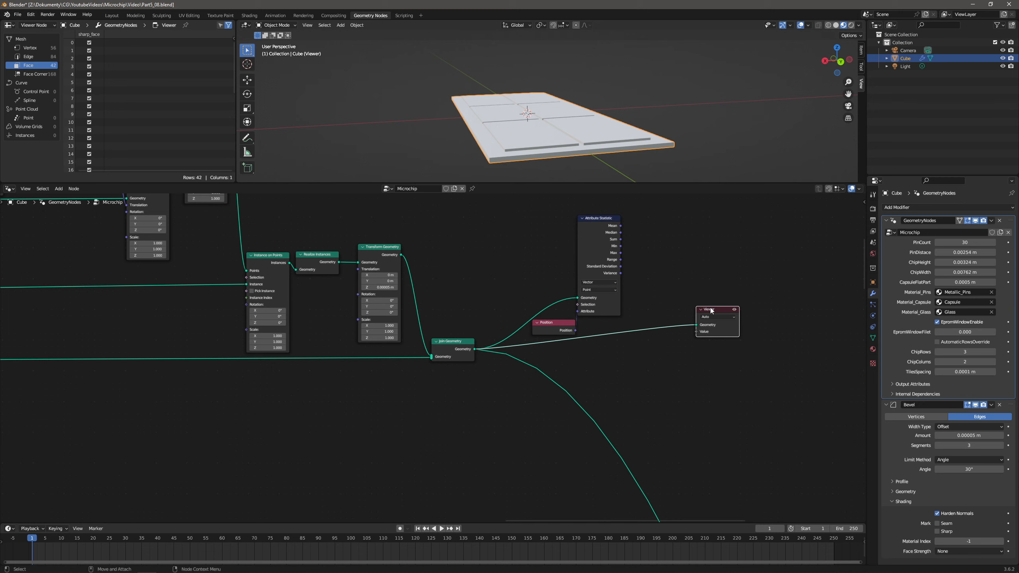
{"action": "key", "text": "x"}
Insert a Transform Geometry node on the link leaving Join Geometry and space it farther along.
{"action": "left_click", "coordinate": [61, 189]}
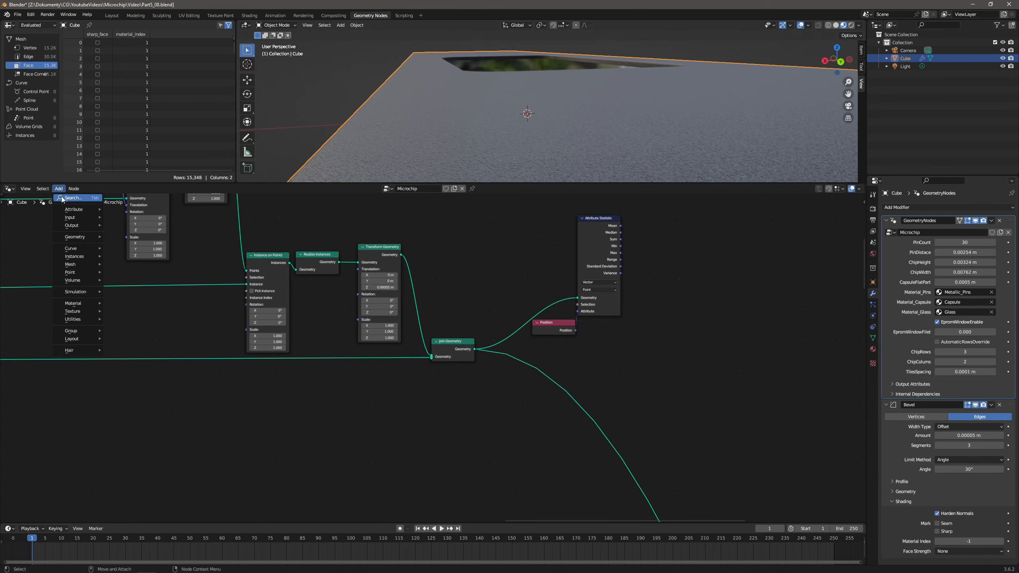
{"action": "left_click", "coordinate": [61, 197]}
{"action": "type", "text": "tra"}
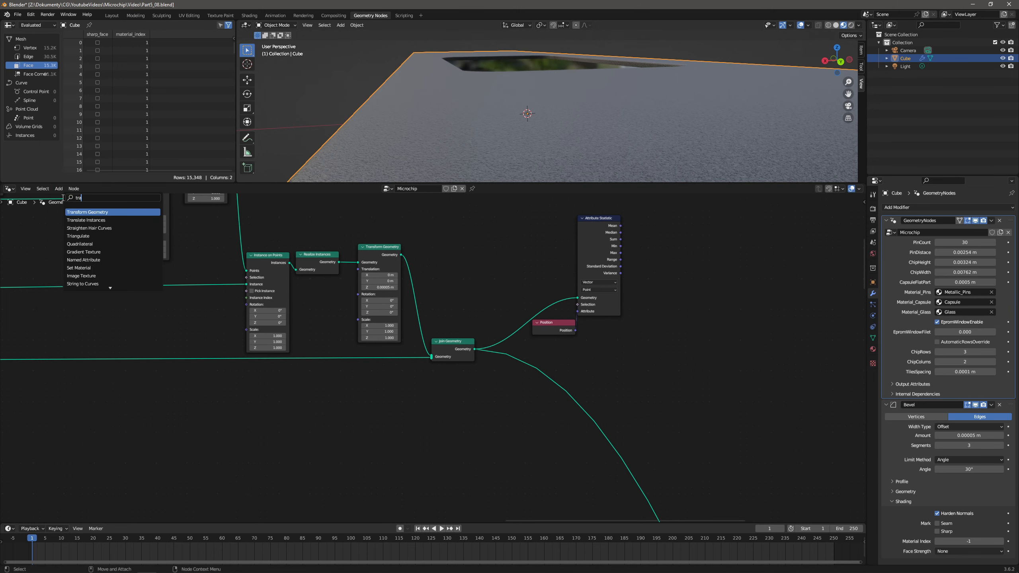
{"action": "key", "text": "Return"}
{"action": "left_click", "coordinate": [587, 383]}
{"action": "left_click_drag", "start_coordinate": [618, 381], "coordinate": [695, 379]}
{"action": "scroll", "coordinate": [689, 395], "scroll_direction": "down", "scroll_amount": 7}
{"action": "middle_click_drag", "start_coordinate": [685, 405], "coordinate": [560, 285]}
{"action": "scroll", "coordinate": [581, 259], "scroll_direction": "down", "scroll_amount": 1}
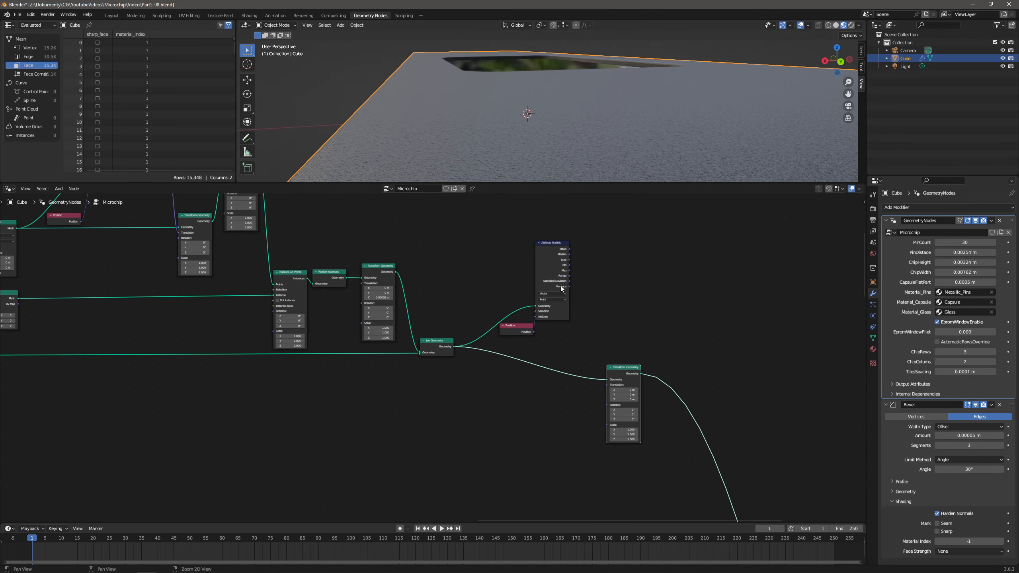
Add a Vector Math node in the empty area below Join Geometry and set its operation to Subtract.
{"action": "left_click_drag", "start_coordinate": [527, 328], "coordinate": [520, 328]}
{"action": "scroll", "coordinate": [361, 370], "scroll_direction": "down", "scroll_amount": 4}
{"action": "middle_click_drag", "start_coordinate": [354, 371], "coordinate": [468, 359]}
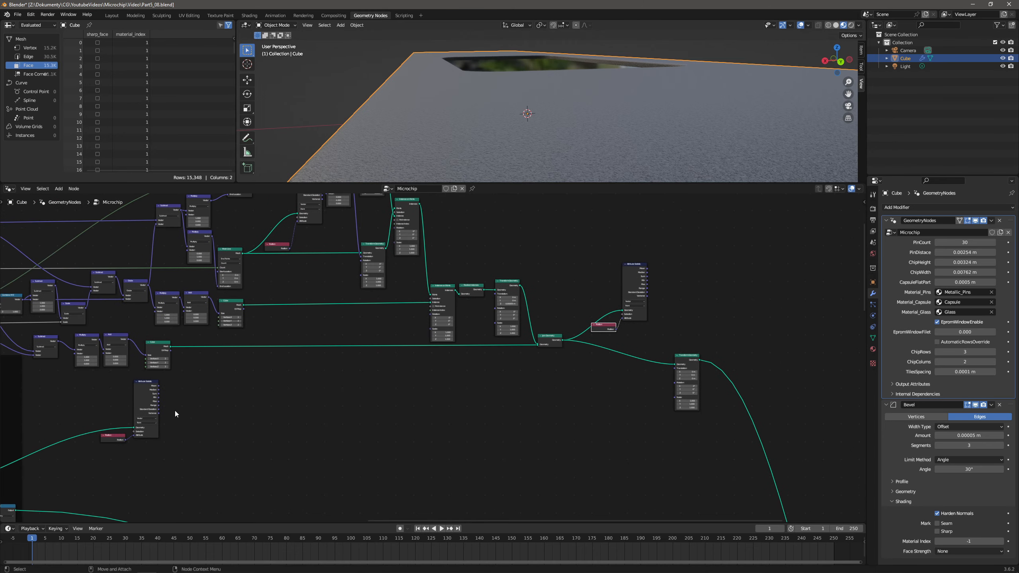
{"action": "scroll", "coordinate": [187, 375], "scroll_direction": "up", "scroll_amount": 5}
{"action": "scroll", "coordinate": [431, 357], "scroll_direction": "up", "scroll_amount": 1}
{"action": "key", "text": "shift+a"}
{"action": "type", "text": "vec"}
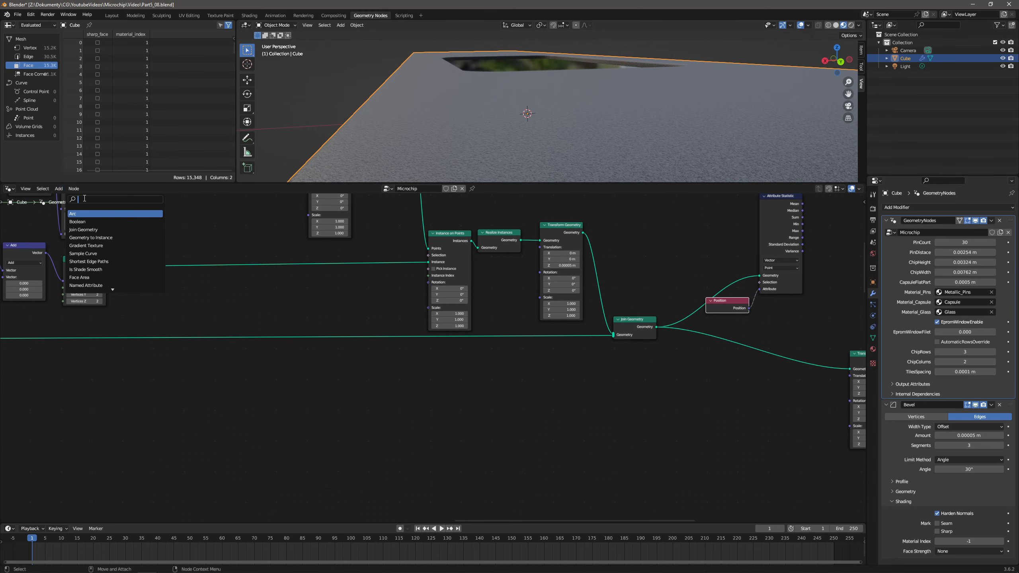
{"action": "type", "text": "t"}
{"action": "key", "text": "BackSpace"}
{"action": "key", "text": "Down"}
{"action": "key", "text": "Return"}
{"action": "left_click", "coordinate": [486, 418]}
{"action": "key", "text": "KP_Decimal"}
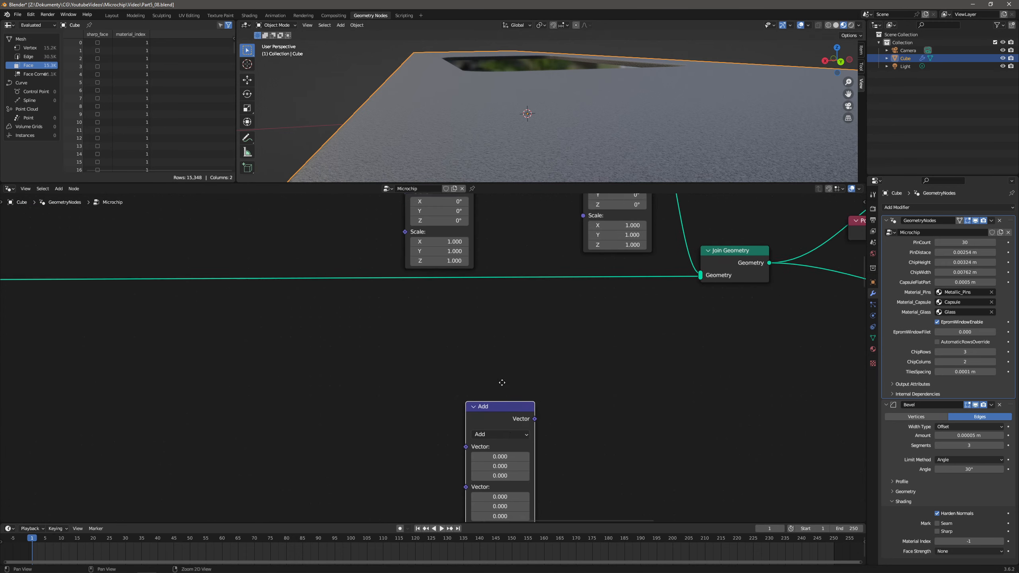
{"action": "left_click", "coordinate": [474, 342]}
{"action": "left_click", "coordinate": [462, 367]}
Wire both Attribute Statistic nodes into the new Subtract node and its result into the last Transform Geometry's Translation.
{"action": "scroll", "coordinate": [480, 348], "scroll_direction": "down", "scroll_amount": 9}
{"action": "middle_click_drag", "start_coordinate": [82, 384], "coordinate": [223, 365]}
{"action": "scroll", "coordinate": [200, 345], "scroll_direction": "up", "scroll_amount": 4}
{"action": "middle_click_drag", "start_coordinate": [560, 298], "coordinate": [247, 391]}
{"action": "left_click_drag", "start_coordinate": [344, 397], "coordinate": [628, 367]}
{"action": "middle_click_drag", "start_coordinate": [673, 199], "coordinate": [611, 224]}
{"action": "left_click_drag", "start_coordinate": [602, 227], "coordinate": [546, 440]}
{"action": "middle_click_drag", "start_coordinate": [224, 434], "coordinate": [562, 327]}
{"action": "left_click_drag", "start_coordinate": [96, 323], "coordinate": [792, 308]}
{"action": "middle_click_drag", "start_coordinate": [609, 123], "coordinate": [588, 132]}
{"action": "middle_click_drag", "start_coordinate": [774, 287], "coordinate": [575, 291]}
Space the last Transform Geometry and Subtract nodes farther apart to leave room between them.
{"action": "left_click_drag", "start_coordinate": [624, 293], "coordinate": [691, 275]}
{"action": "middle_click_drag", "start_coordinate": [630, 166], "coordinate": [591, 140]}
{"action": "middle_click_drag", "start_coordinate": [654, 287], "coordinate": [479, 337]}
{"action": "scroll", "coordinate": [479, 337], "scroll_direction": "down", "scroll_amount": 4}
{"action": "left_click_drag", "start_coordinate": [517, 316], "coordinate": [692, 306]}
{"action": "left_click_drag", "start_coordinate": [473, 336], "coordinate": [544, 341]}
{"action": "scroll", "coordinate": [550, 344], "scroll_direction": "up", "scroll_amount": 1}
{"action": "middle_click_drag", "start_coordinate": [550, 345], "coordinate": [468, 350]}
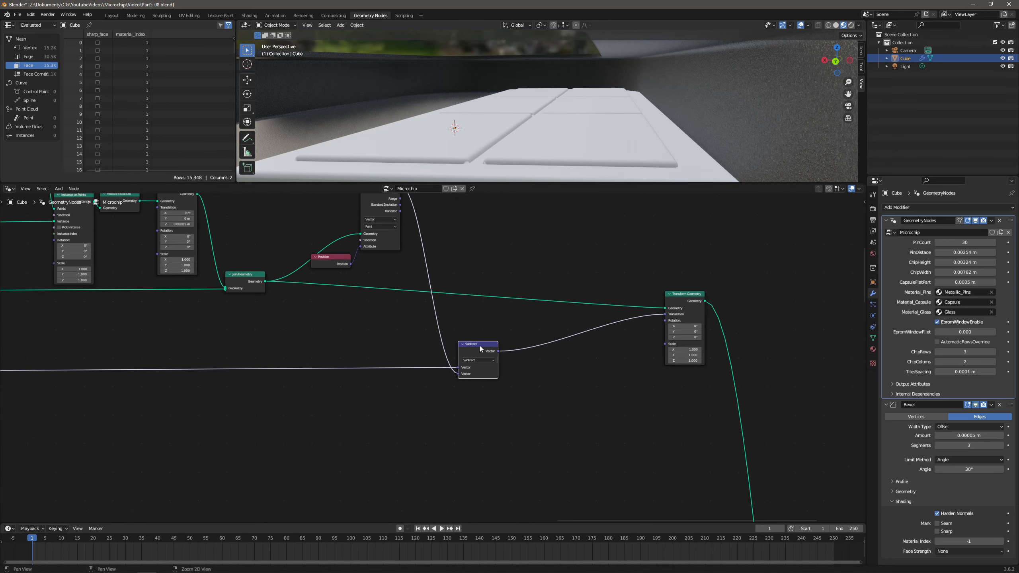
Insert a Vector Math node set to Multiply between Subtract and the last Transform Geometry, and enter its multiplier vector.
{"action": "left_click", "coordinate": [58, 188]}
{"action": "left_click", "coordinate": [65, 198]}
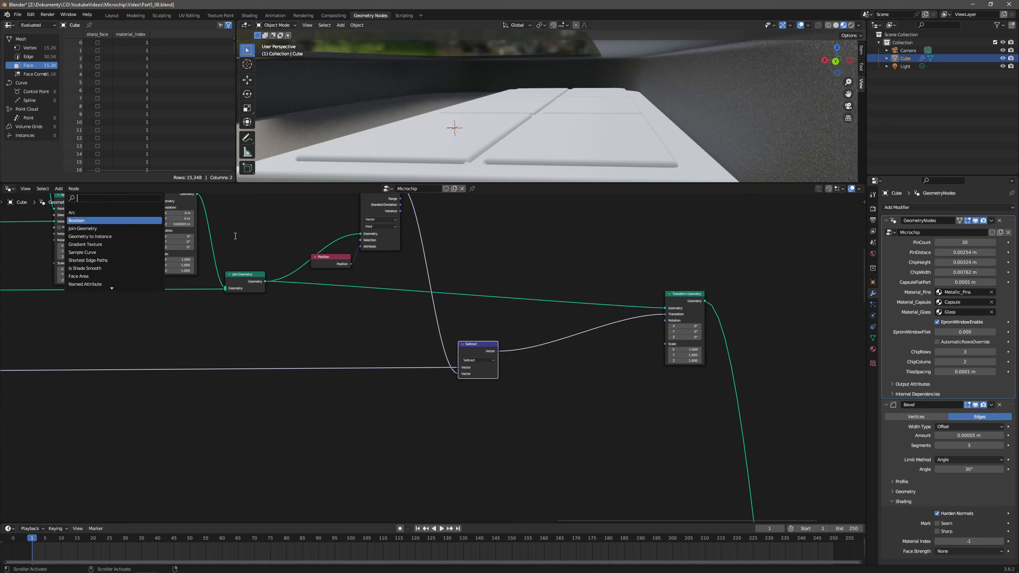
{"action": "type", "text": "vecto"}
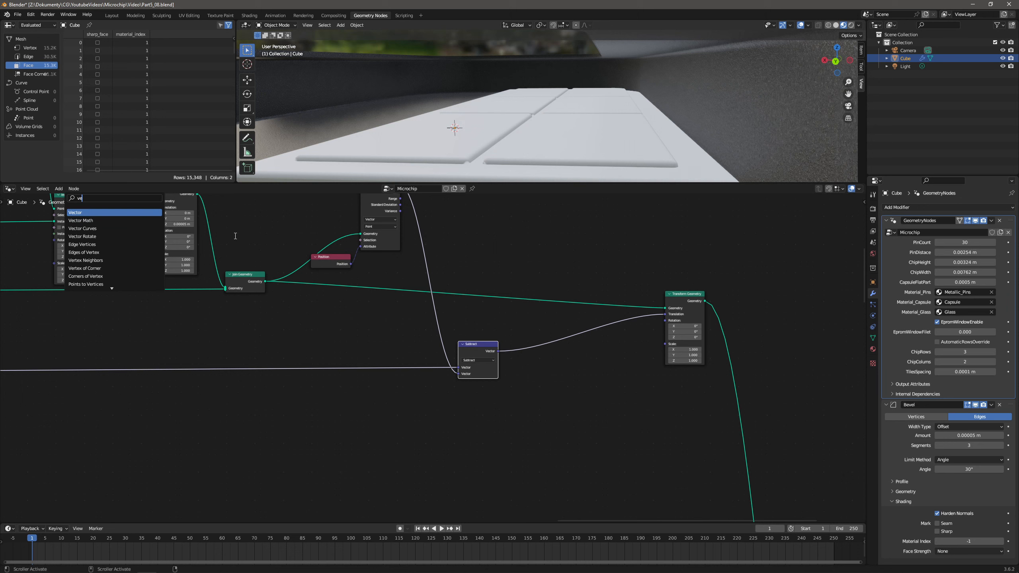
{"action": "key", "text": "Down"}
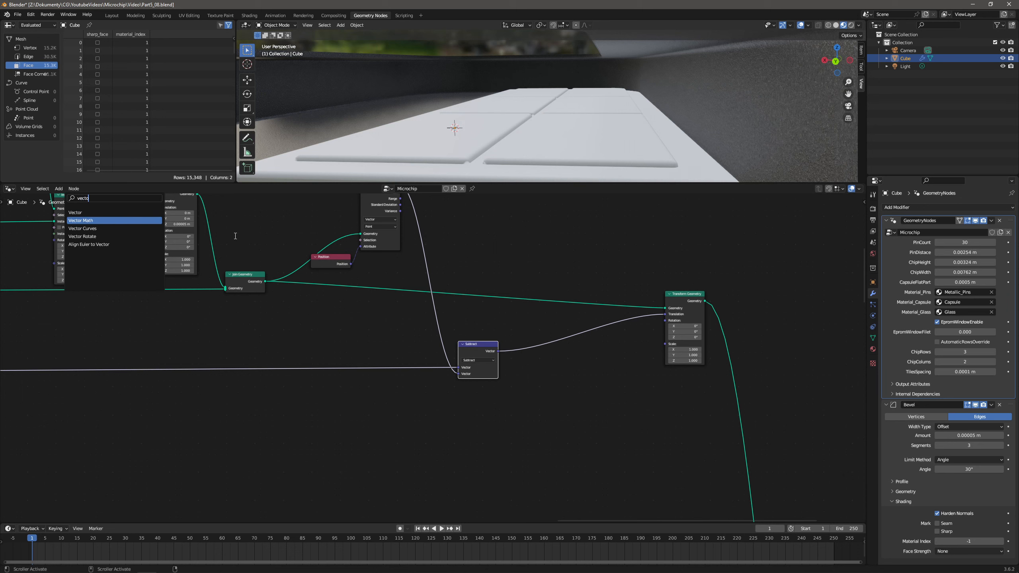
{"action": "key", "text": "Return"}
{"action": "left_click", "coordinate": [692, 377]}
{"action": "left_click", "coordinate": [540, 353]}
{"action": "left_click", "coordinate": [539, 372]}
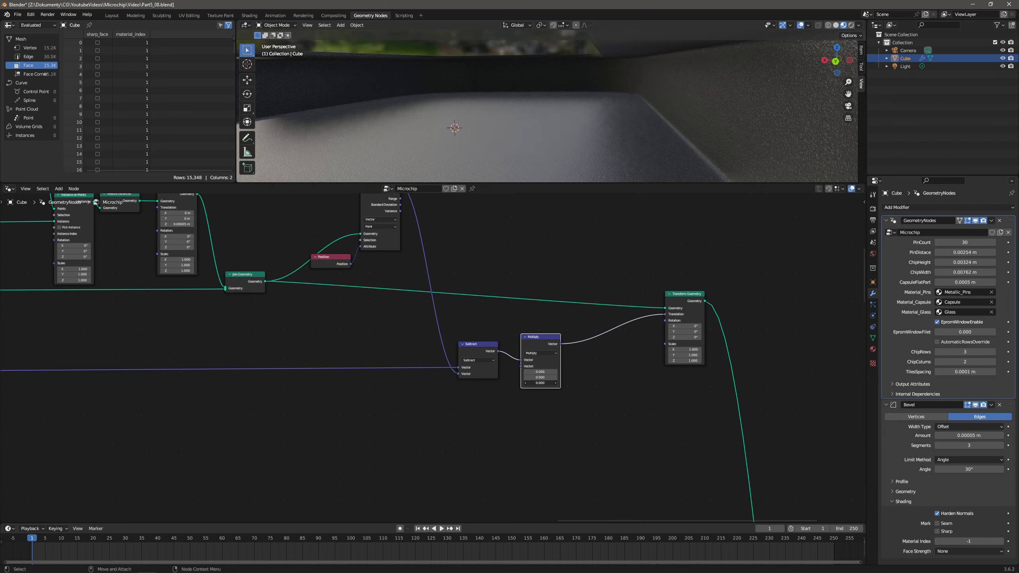
{"action": "key", "text": "Return"}
Set the factor of the Scale node fed by the Vector node to 0.75.
{"action": "mouse_move", "coordinate": [537, 98]}
{"action": "left_mouse_down", "text": "alt"}
{"action": "mouse_move", "coordinate": [561, 94]}
{"action": "mouse_move", "coordinate": [544, 104]}
{"action": "left_mouse_up", "text": "alt"}
{"action": "middle_click_drag", "start_coordinate": [542, 105], "coordinate": [565, 91]}
{"action": "scroll", "coordinate": [567, 149], "scroll_direction": "up", "scroll_amount": 3}
{"action": "scroll", "coordinate": [565, 92], "scroll_direction": "up", "scroll_amount": 1}
{"action": "middle_click_drag", "start_coordinate": [375, 264], "coordinate": [682, 259]}
{"action": "middle_click_drag", "start_coordinate": [309, 295], "coordinate": [722, 261]}
{"action": "scroll", "coordinate": [722, 261], "scroll_direction": "up", "scroll_amount": 1}
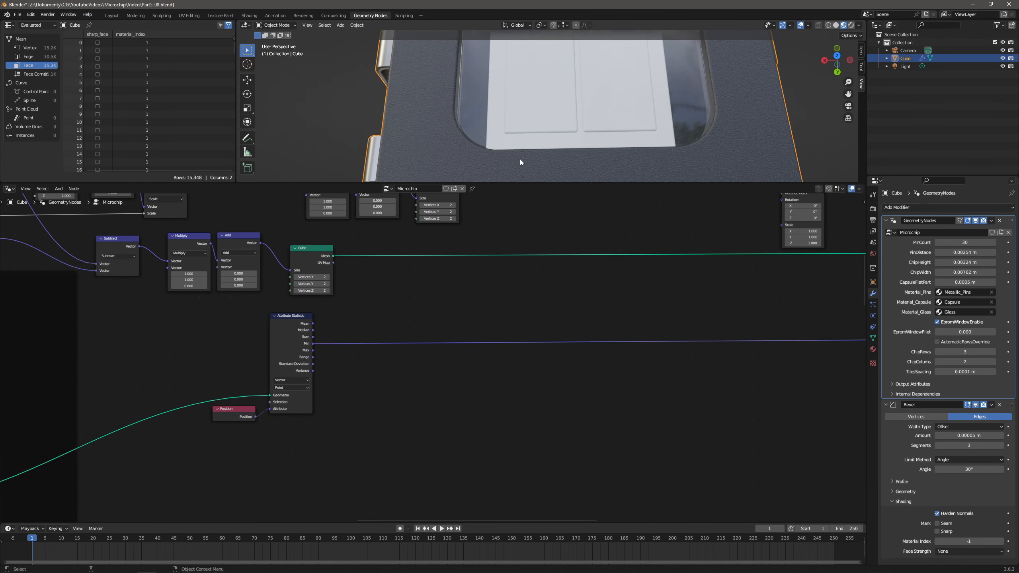
{"action": "middle_click_drag", "start_coordinate": [118, 247], "coordinate": [395, 263]}
{"action": "scroll", "coordinate": [395, 277], "scroll_direction": "up", "scroll_amount": 3}
{"action": "middle_click_drag", "start_coordinate": [225, 266], "coordinate": [396, 332]}
{"action": "scroll", "coordinate": [396, 331], "scroll_direction": "up", "scroll_amount": 2}
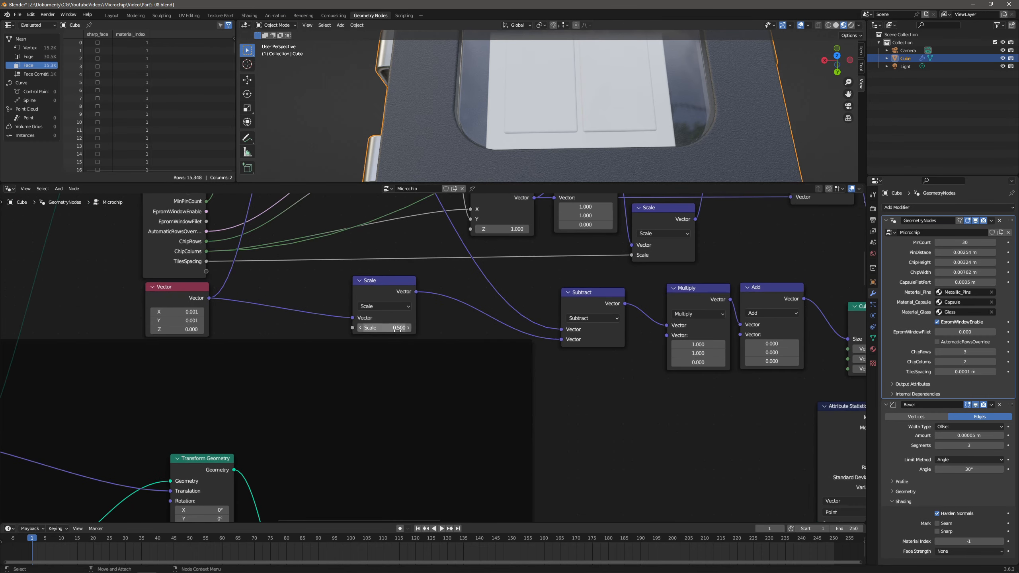
{"action": "double_click", "coordinate": [396, 328]}
{"action": "key", "text": "Return"}
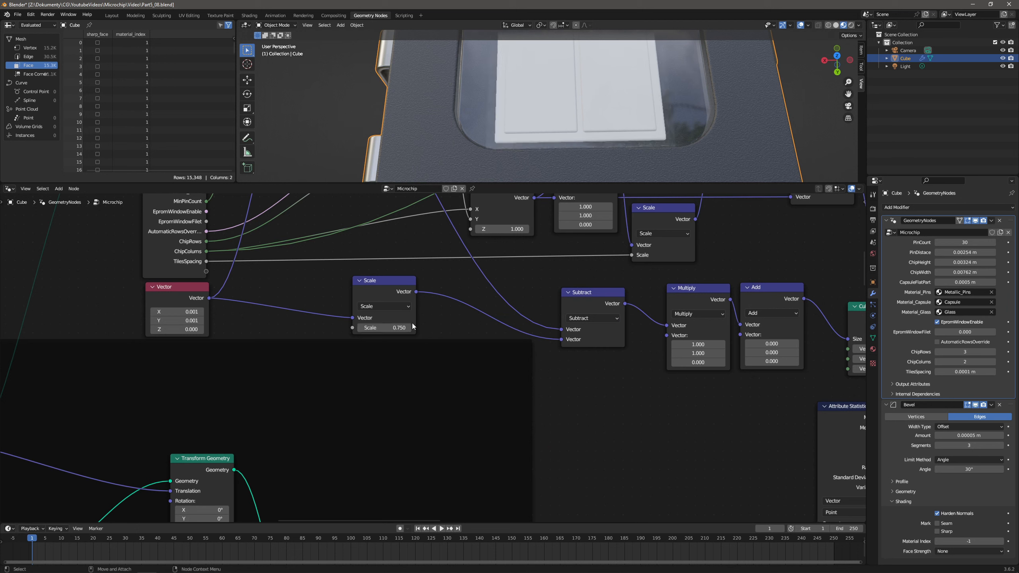
Change the factor of that Scale node to 0.25 and check the plate's margin in the window.
{"action": "double_click", "coordinate": [400, 327]}
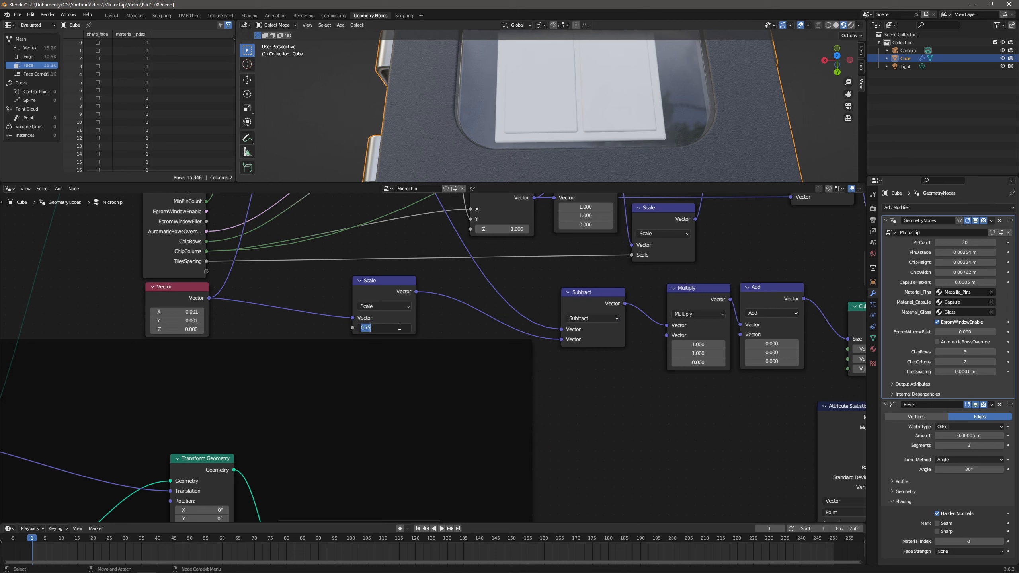
{"action": "type", "text": "0.25"}
{"action": "key", "text": "Return"}
{"action": "middle_click_drag", "start_coordinate": [498, 159], "coordinate": [577, 131]}
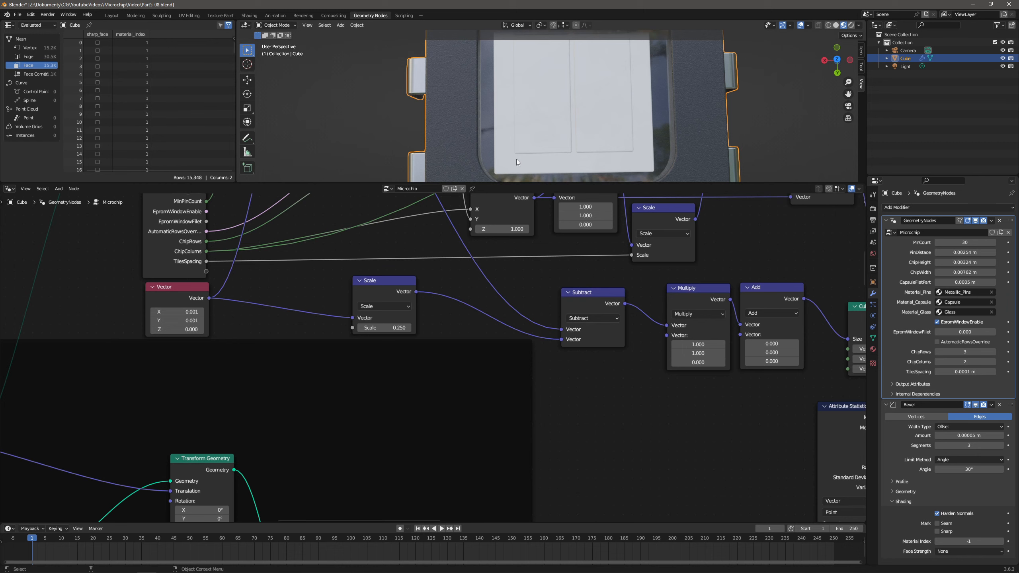
{"action": "middle_click_drag", "start_coordinate": [640, 169], "coordinate": [612, 76]}
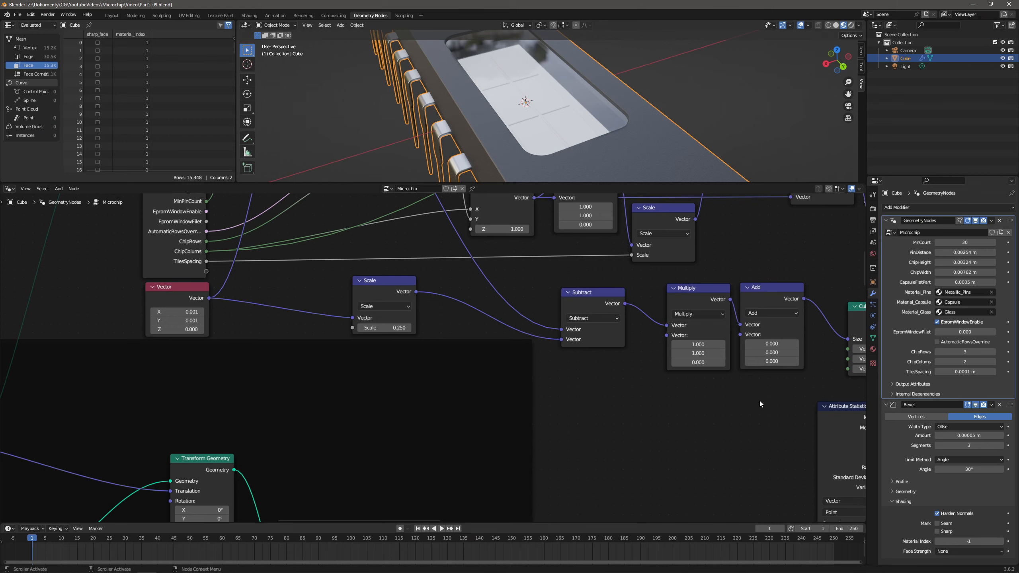
Duplicate the Group Input node and place the copy next to the Attribute Statistic node below the base plate's Cube.
{"action": "middle_click_drag", "start_coordinate": [760, 400], "coordinate": [405, 346]}
{"action": "scroll", "coordinate": [699, 366], "scroll_direction": "down", "scroll_amount": 5}
{"action": "middle_click_drag", "start_coordinate": [709, 368], "coordinate": [395, 350]}
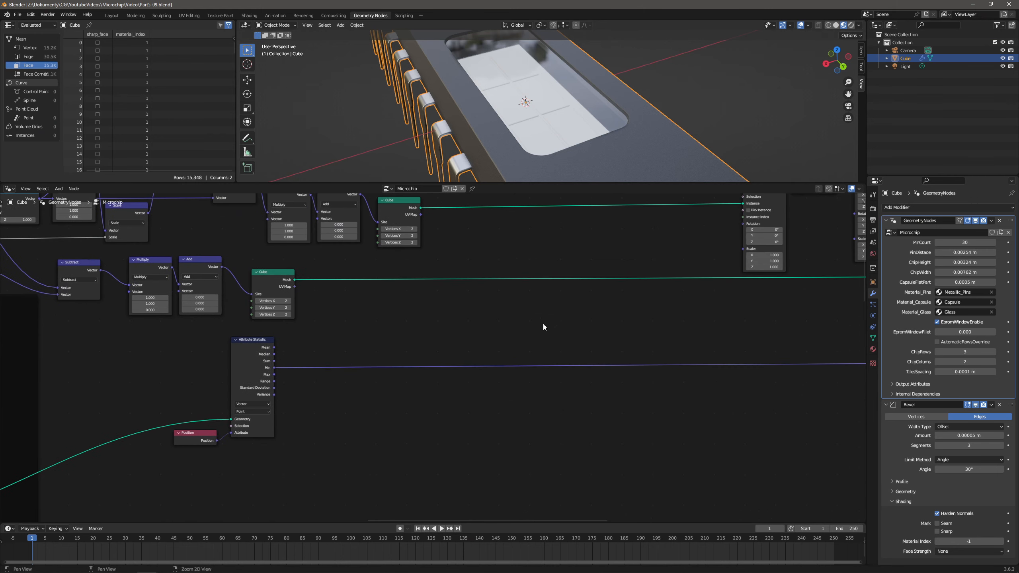
{"action": "middle_click_drag", "start_coordinate": [543, 325], "coordinate": [501, 405]}
{"action": "scroll", "coordinate": [488, 353], "scroll_direction": "up", "scroll_amount": 2}
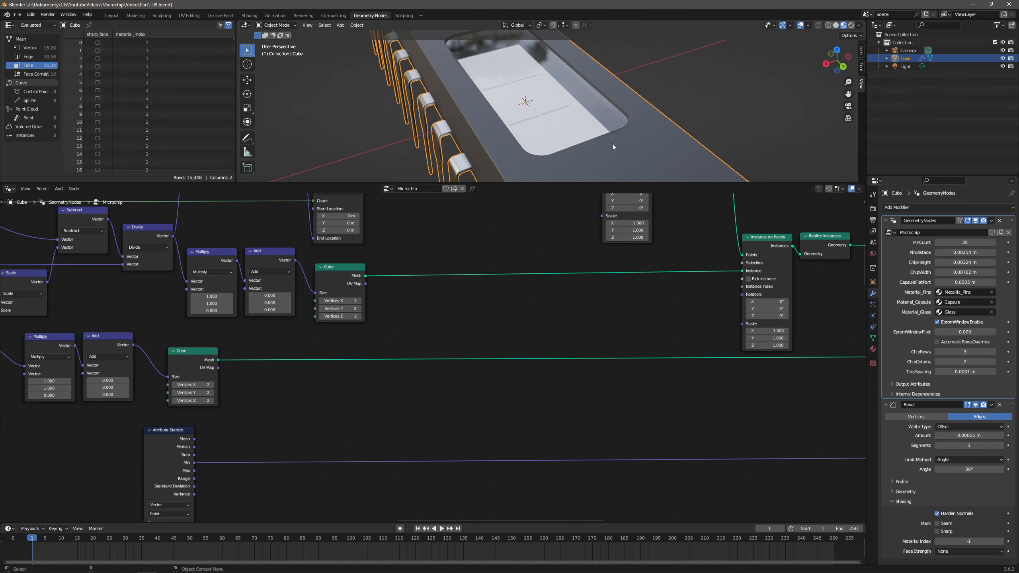
{"action": "scroll", "coordinate": [323, 320], "scroll_direction": "down", "scroll_amount": 5}
{"action": "middle_click_drag", "start_coordinate": [323, 320], "coordinate": [570, 312]}
{"action": "left_click", "coordinate": [117, 221]}
{"action": "key", "text": "ctrl+c"}
{"action": "key", "text": "ctrl+v"}
{"action": "scroll", "coordinate": [127, 224], "scroll_direction": "down", "scroll_amount": 4}
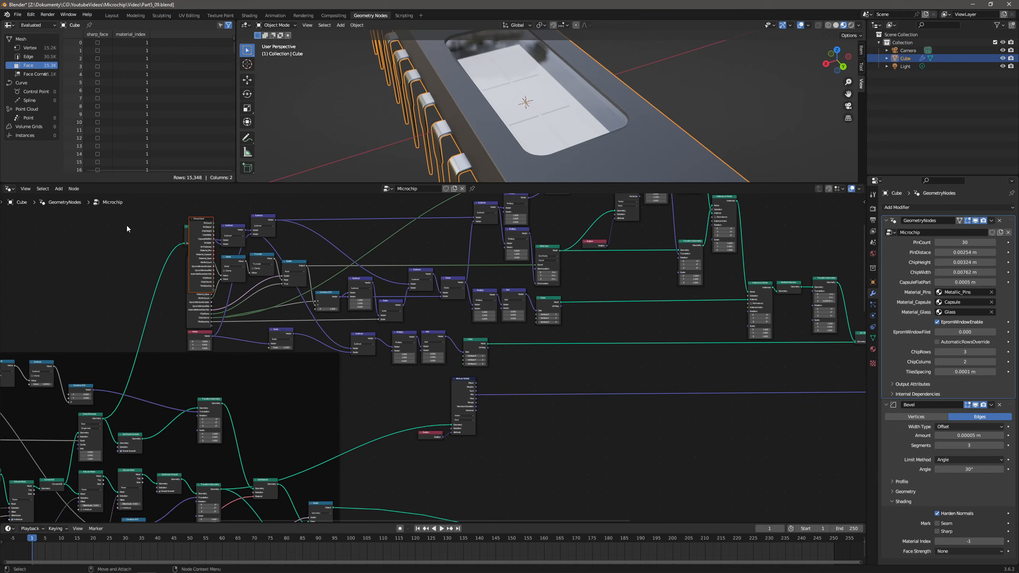
{"action": "middle_click_drag", "start_coordinate": [127, 224], "coordinate": [212, 245]}
{"action": "left_click_drag", "start_coordinate": [285, 242], "coordinate": [593, 423]}
{"action": "middle_click_drag", "start_coordinate": [652, 404], "coordinate": [483, 332]}
{"action": "scroll", "coordinate": [438, 340], "scroll_direction": "up", "scroll_amount": 7}
{"action": "scroll", "coordinate": [437, 339], "scroll_direction": "up", "scroll_amount": 1}
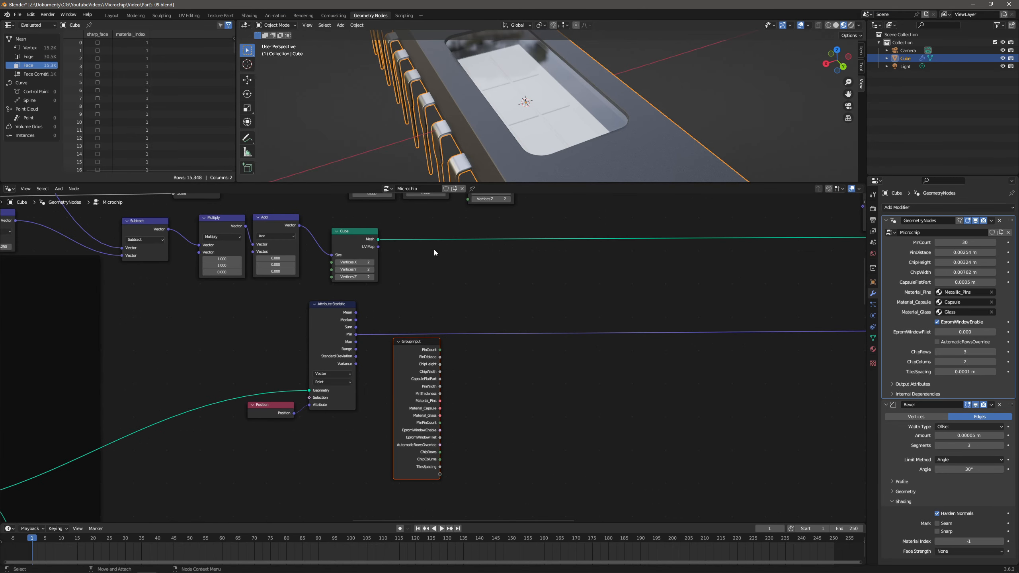
Add a Set Material node on the link leaving the base plate's Cube.
{"action": "left_click", "coordinate": [59, 189]}
{"action": "left_click", "coordinate": [63, 195]}
{"action": "type", "text": "set ma"}
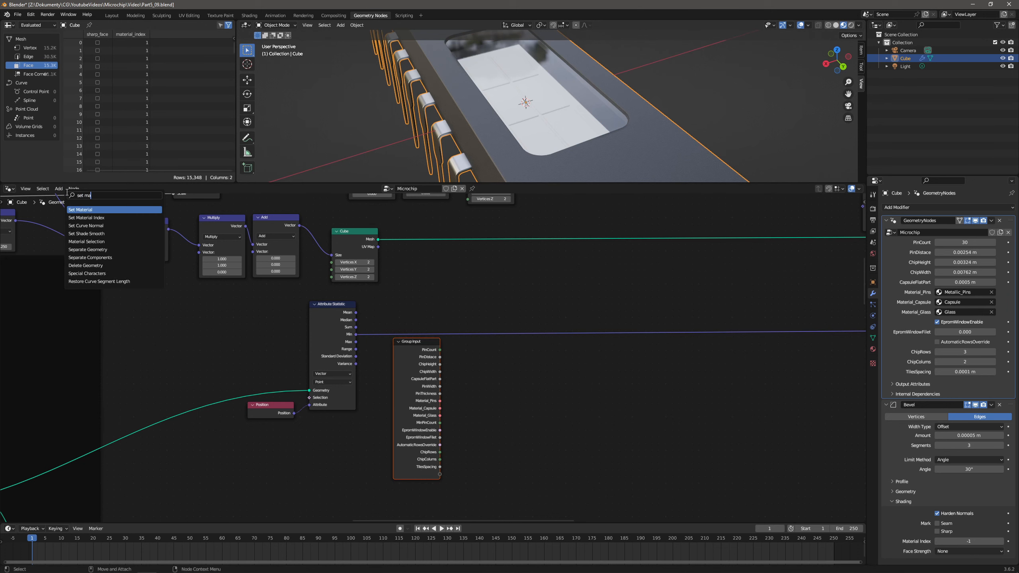
{"action": "key", "text": "Return"}
{"action": "left_click", "coordinate": [567, 262]}
{"action": "middle_click_drag", "start_coordinate": [567, 262], "coordinate": [459, 379]}
{"action": "left_click_drag", "start_coordinate": [459, 386], "coordinate": [496, 343]}
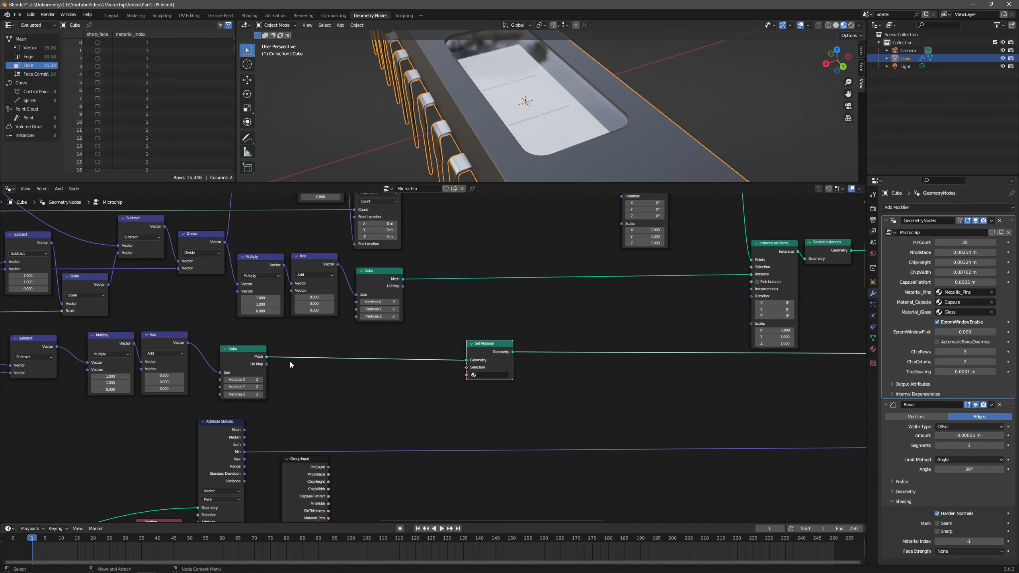
Connect Material_Pins from the copied Group Input to the Set Material node's Material and inspect the plate.
{"action": "scroll", "coordinate": [453, 374], "scroll_direction": "up", "scroll_amount": 1}
{"action": "middle_click_drag", "start_coordinate": [452, 375], "coordinate": [474, 291]}
{"action": "scroll", "coordinate": [474, 326], "scroll_direction": "up", "scroll_amount": 1}
{"action": "middle_click_drag", "start_coordinate": [473, 326], "coordinate": [496, 253]}
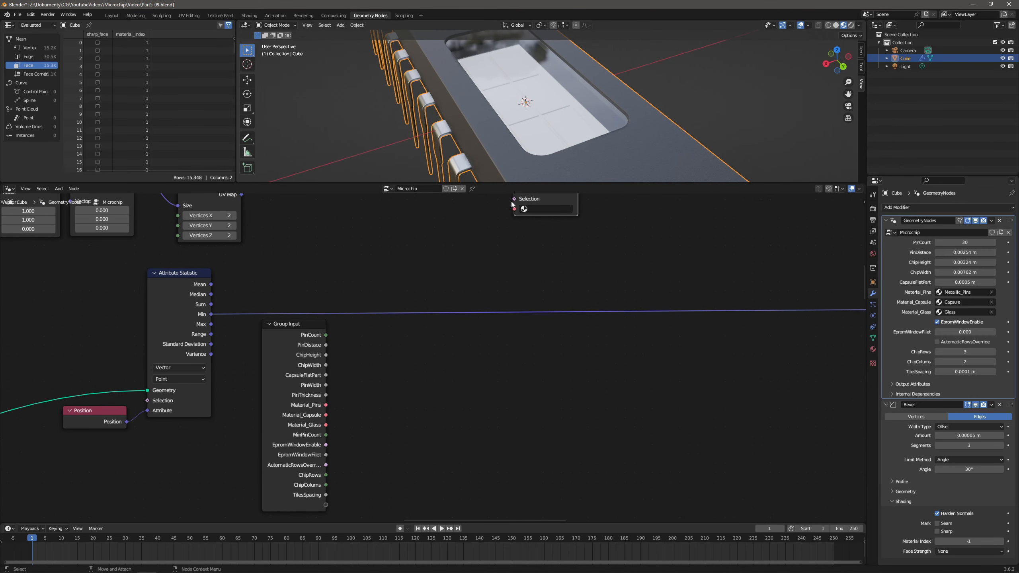
{"action": "left_click_drag", "start_coordinate": [515, 209], "coordinate": [326, 405]}
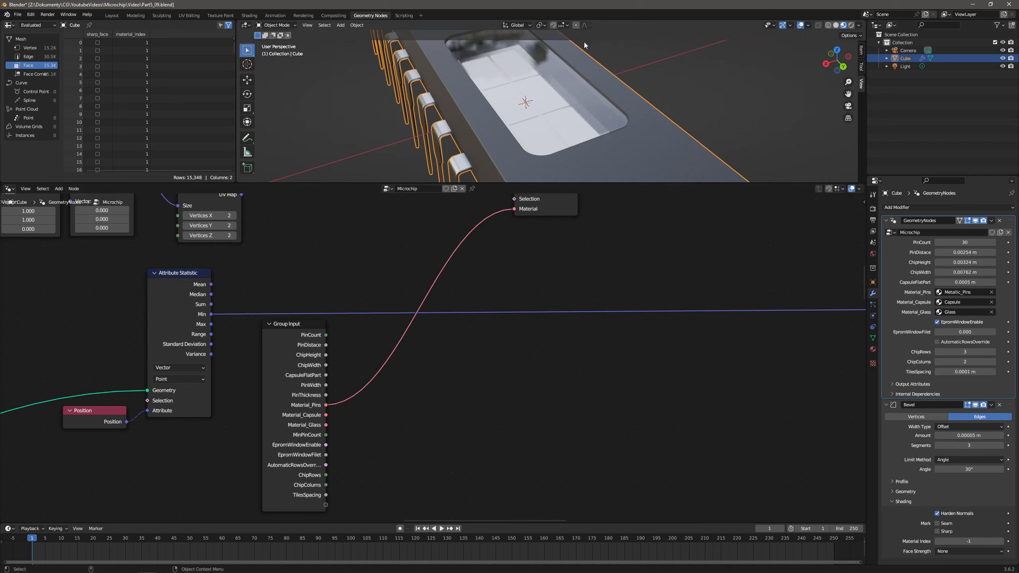
{"action": "middle_click_drag", "start_coordinate": [585, 45], "coordinate": [553, 94]}
{"action": "scroll", "coordinate": [554, 87], "scroll_direction": "up", "scroll_amount": 4}
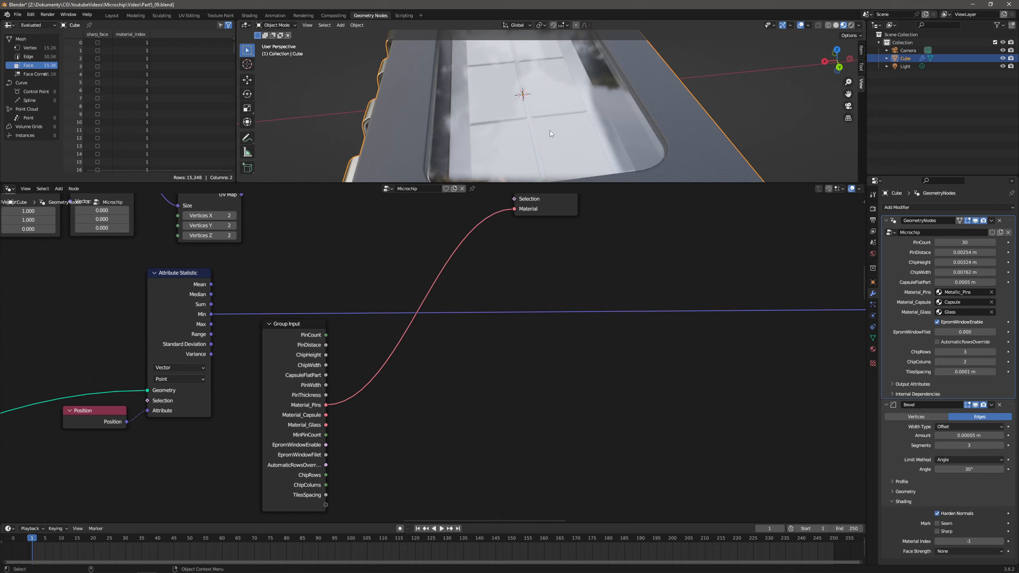
{"action": "scroll", "coordinate": [470, 384], "scroll_direction": "down", "scroll_amount": 4}
Duplicate Set Material onto the link between the tile Cube and Instance on Points, and expose its Material as a new group input.
{"action": "left_click", "coordinate": [469, 320]}
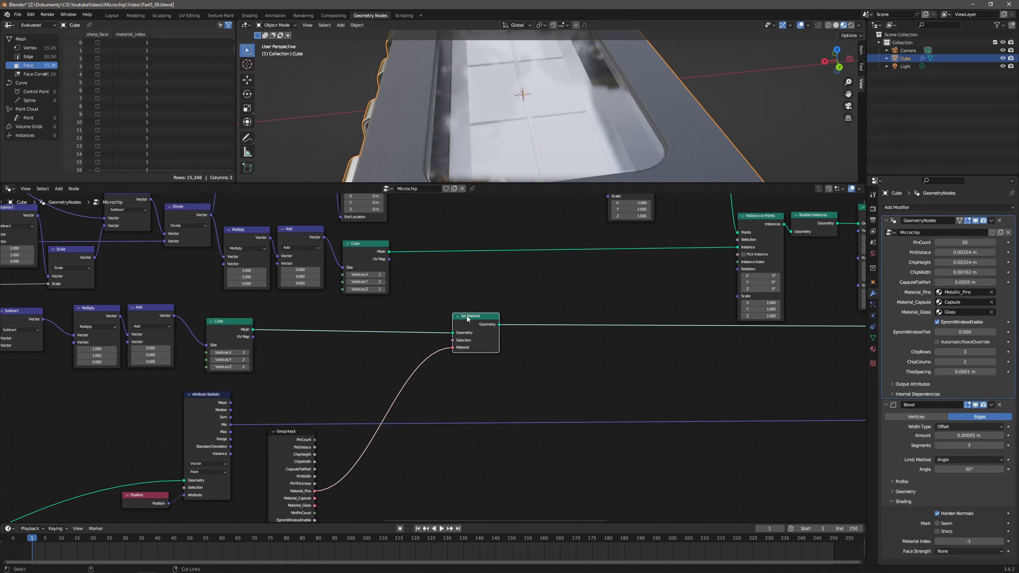
{"action": "key", "text": "shift+d"}
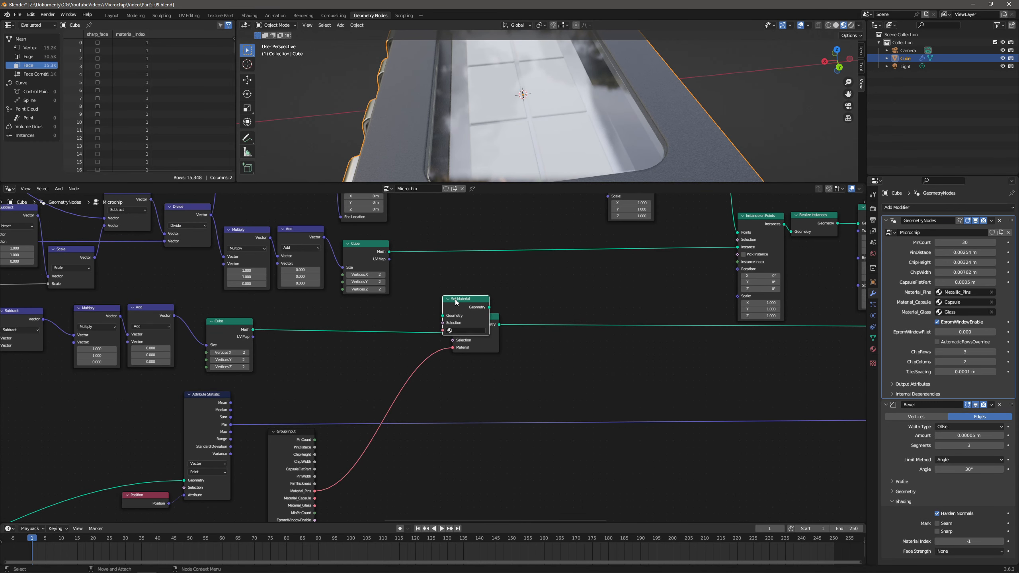
{"action": "left_click", "coordinate": [575, 241]}
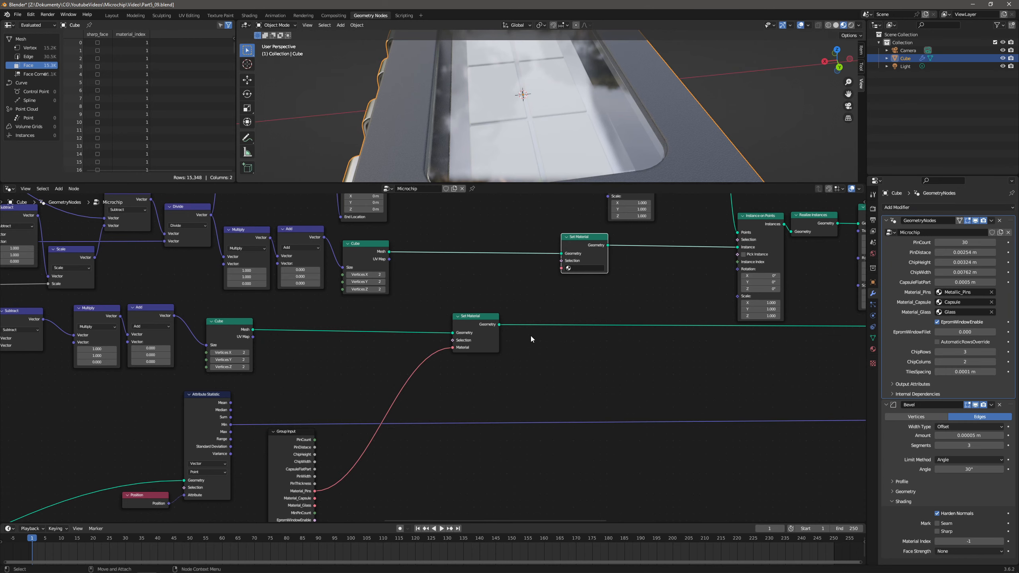
{"action": "middle_click_drag", "start_coordinate": [555, 296], "coordinate": [597, 259]}
{"action": "left_click_drag", "start_coordinate": [604, 234], "coordinate": [361, 471]}
{"action": "middle_click_drag", "start_coordinate": [619, 267], "coordinate": [501, 435]}
{"action": "scroll", "coordinate": [526, 316], "scroll_direction": "up", "scroll_amount": 4}
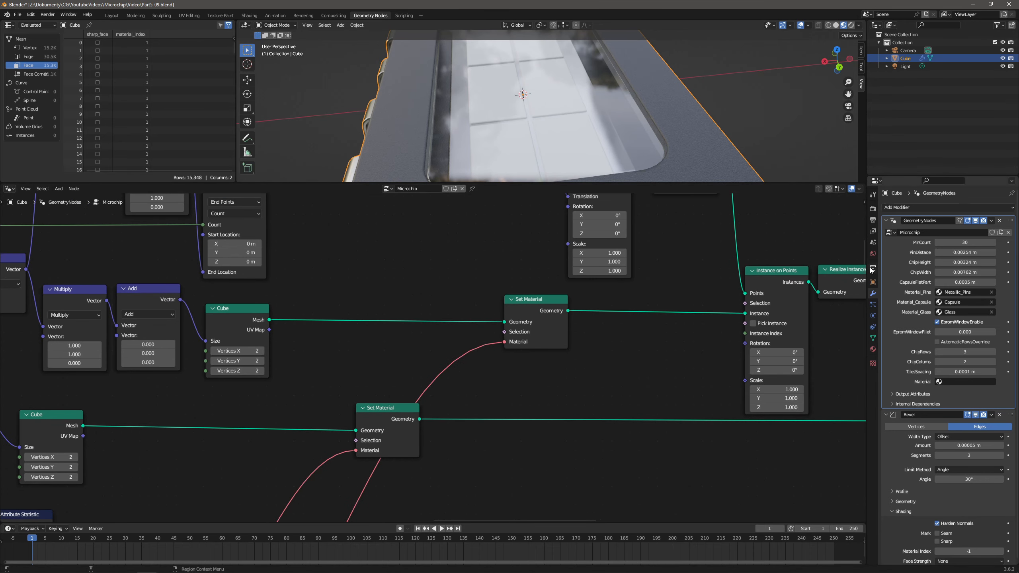
Widen the node editor's group settings and rename the new Material input to Material_CPU.
{"action": "left_click_drag", "start_coordinate": [863, 201], "coordinate": [602, 200]}
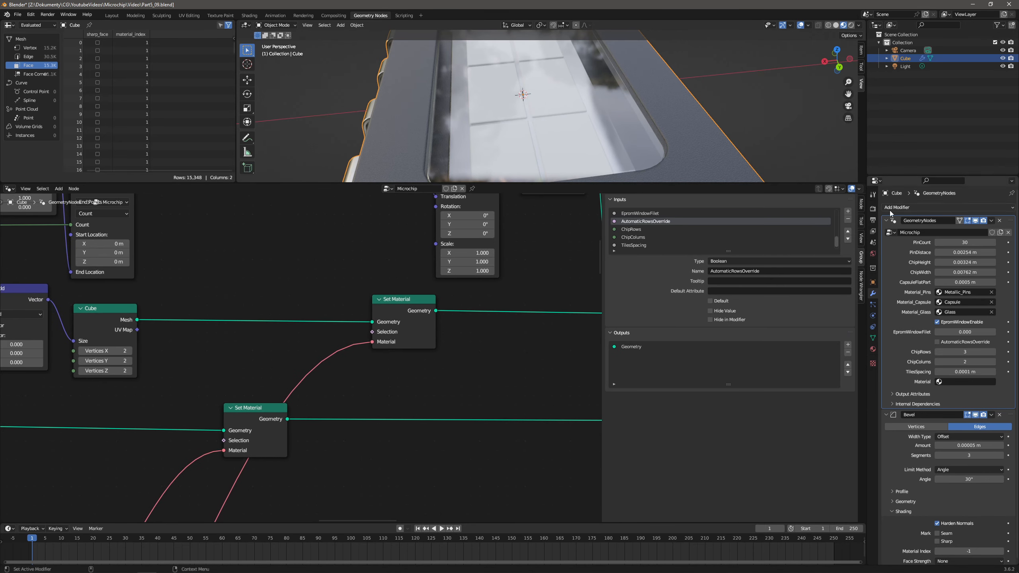
{"action": "left_click", "coordinate": [642, 246]}
{"action": "left_click", "coordinate": [745, 270]}
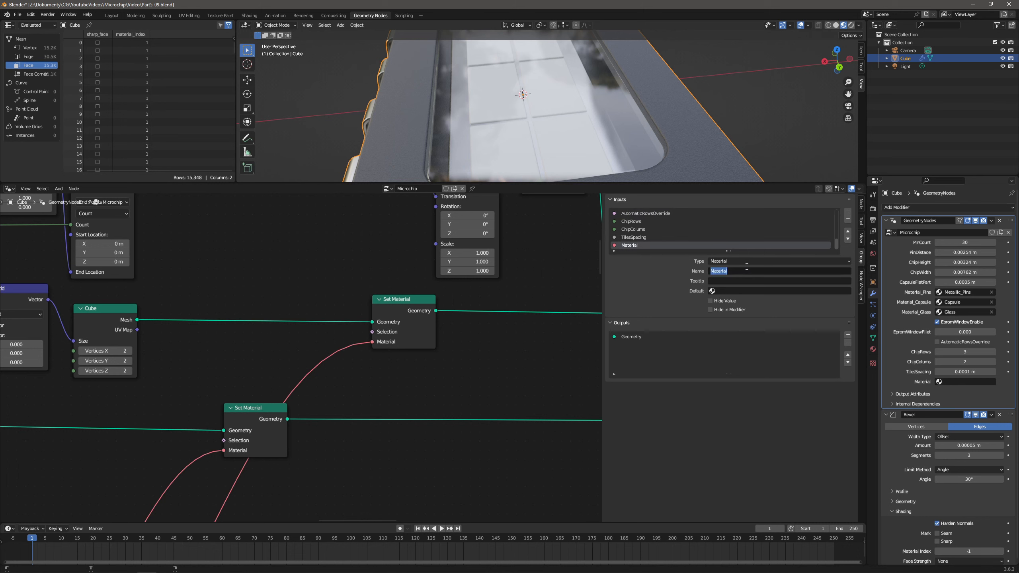
{"action": "key", "text": "Return"}
Move the Material_CPU input up the group input list to directly below Material_Glass.
{"action": "left_click", "coordinate": [848, 232]}
{"action": "left_click", "coordinate": [848, 232]}
{"action": "left_click", "coordinate": [848, 233]}
{"action": "left_click", "coordinate": [848, 232]}
{"action": "left_click", "coordinate": [848, 232]}
{"action": "left_click", "coordinate": [848, 232]}
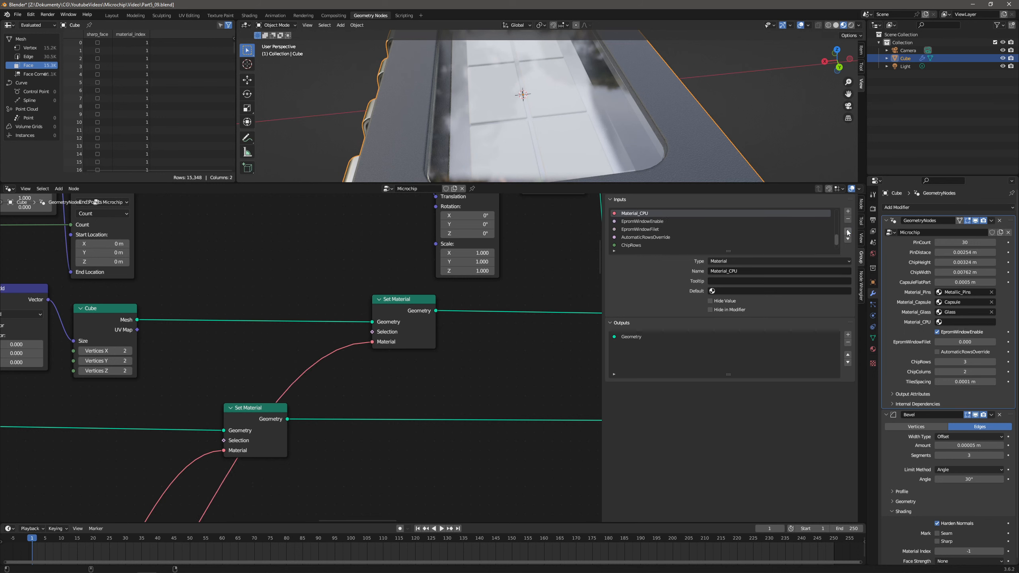
{"action": "scroll", "coordinate": [790, 243], "scroll_direction": "up", "scroll_amount": 4}
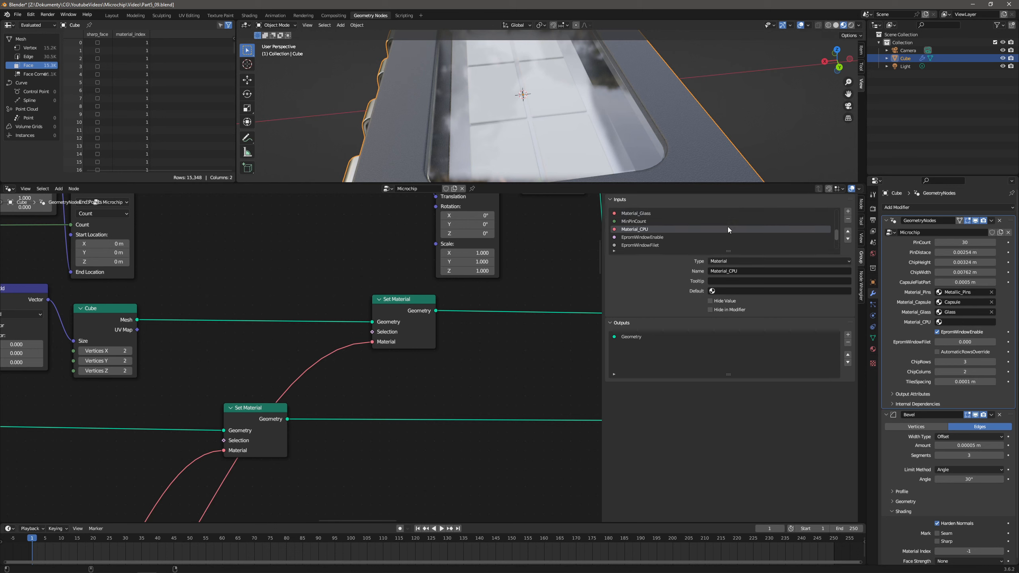
{"action": "left_click", "coordinate": [848, 231]}
{"action": "scroll", "coordinate": [661, 225], "scroll_direction": "up", "scroll_amount": 1}
Move the Material_Pins input down to the end of the group input list, below TilesSpacing.
{"action": "left_click", "coordinate": [648, 222]}
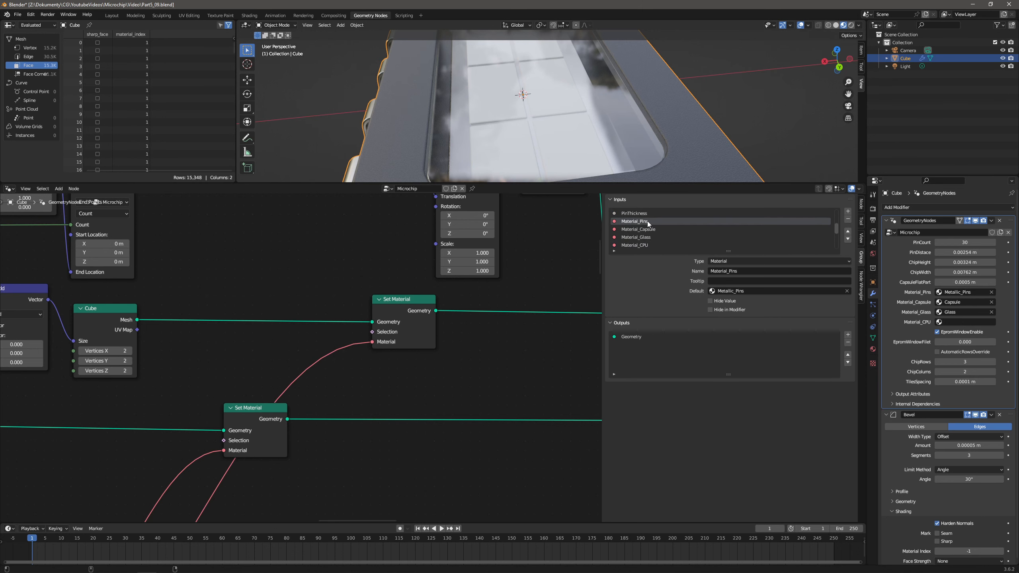
{"action": "left_click", "coordinate": [848, 239]}
{"action": "left_click", "coordinate": [848, 239]}
{"action": "left_click", "coordinate": [848, 239]}
{"action": "left_click", "coordinate": [847, 239]}
{"action": "left_click", "coordinate": [848, 239]}
{"action": "left_click", "coordinate": [848, 239]}
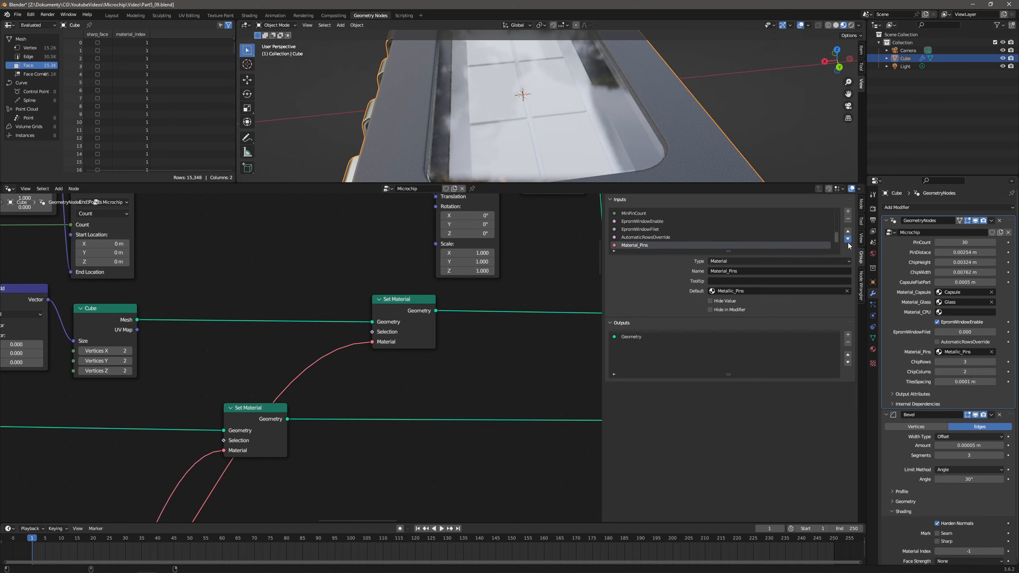
{"action": "left_click", "coordinate": [848, 239]}
{"action": "left_click", "coordinate": [848, 239]}
Move the Material_Capsule input down to the end of the list, below Material_Pins.
{"action": "left_click_drag", "start_coordinate": [836, 245], "coordinate": [836, 230]}
{"action": "left_click", "coordinate": [663, 223]}
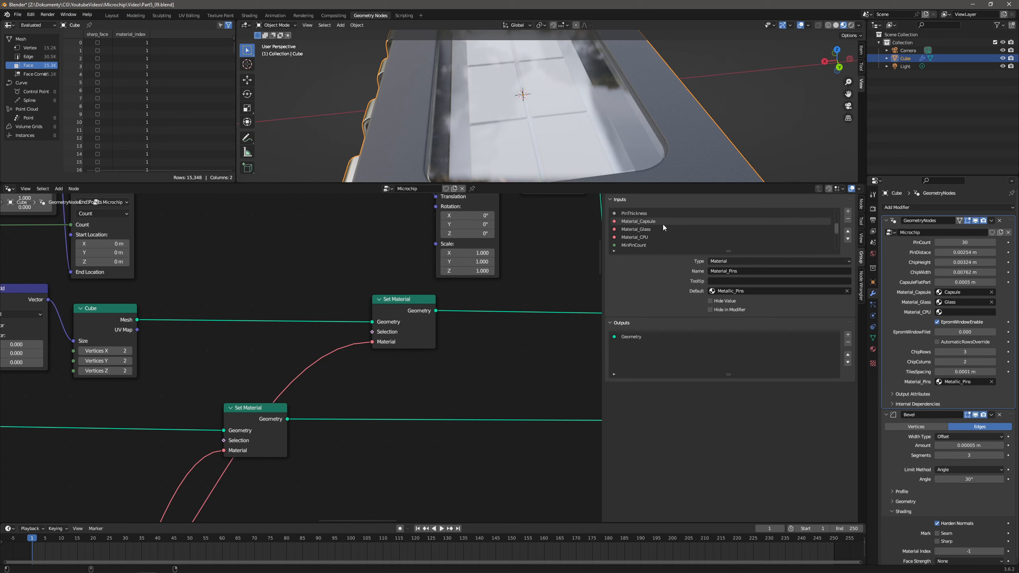
{"action": "left_click", "coordinate": [848, 239]}
{"action": "left_click", "coordinate": [848, 239]}
{"action": "left_click", "coordinate": [848, 239]}
{"action": "left_click", "coordinate": [848, 239]}
{"action": "left_click", "coordinate": [848, 238]}
{"action": "left_click", "coordinate": [848, 239]}
{"action": "left_click", "coordinate": [848, 238]}
{"action": "left_click", "coordinate": [848, 239]}
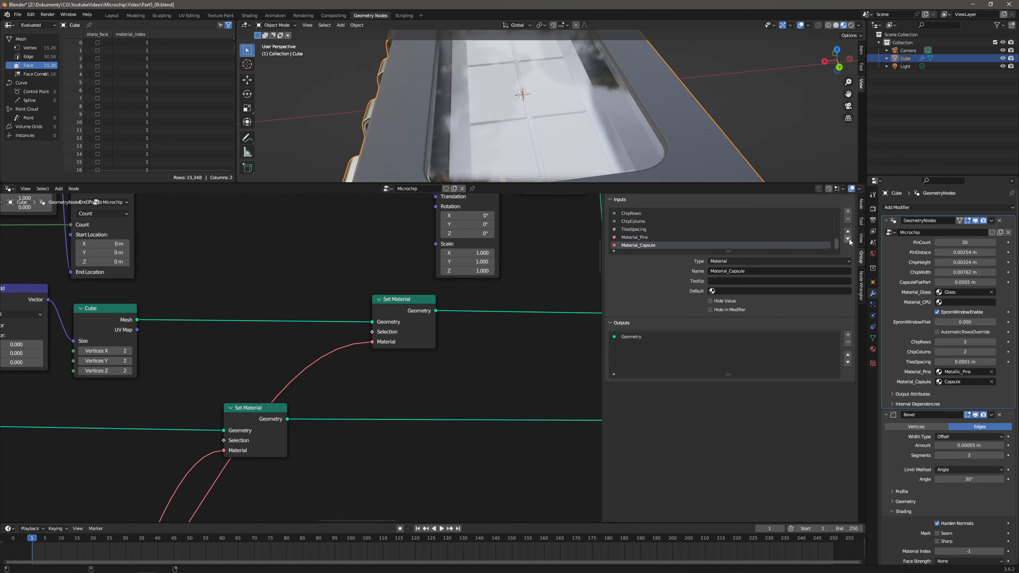
Move the Material_Glass input down to the end of the list, below Material_Capsule.
{"action": "left_click_drag", "start_coordinate": [836, 244], "coordinate": [838, 226]}
{"action": "left_click", "coordinate": [679, 231]}
{"action": "left_click", "coordinate": [848, 239]}
{"action": "left_click", "coordinate": [848, 239]}
{"action": "left_click", "coordinate": [848, 239]}
{"action": "left_click", "coordinate": [848, 239]}
{"action": "left_click", "coordinate": [848, 239]}
{"action": "left_click", "coordinate": [848, 239]}
{"action": "left_click", "coordinate": [848, 239]}
{"action": "left_click", "coordinate": [848, 240]}
{"action": "left_click", "coordinate": [848, 239]}
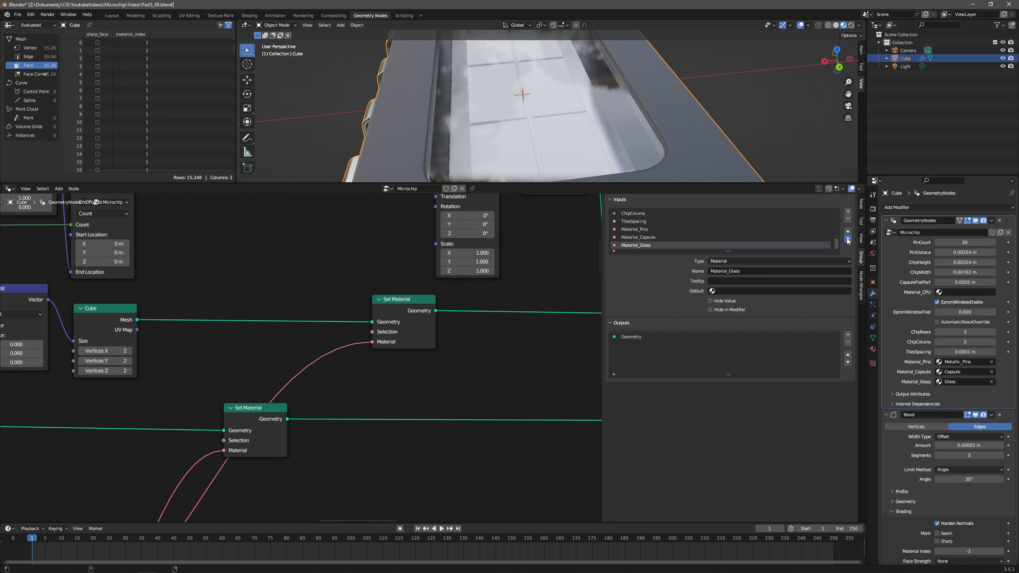
Move the Material_CPU input down to the end of the list, below Material_Glass.
{"action": "left_click_drag", "start_coordinate": [837, 242], "coordinate": [837, 233]}
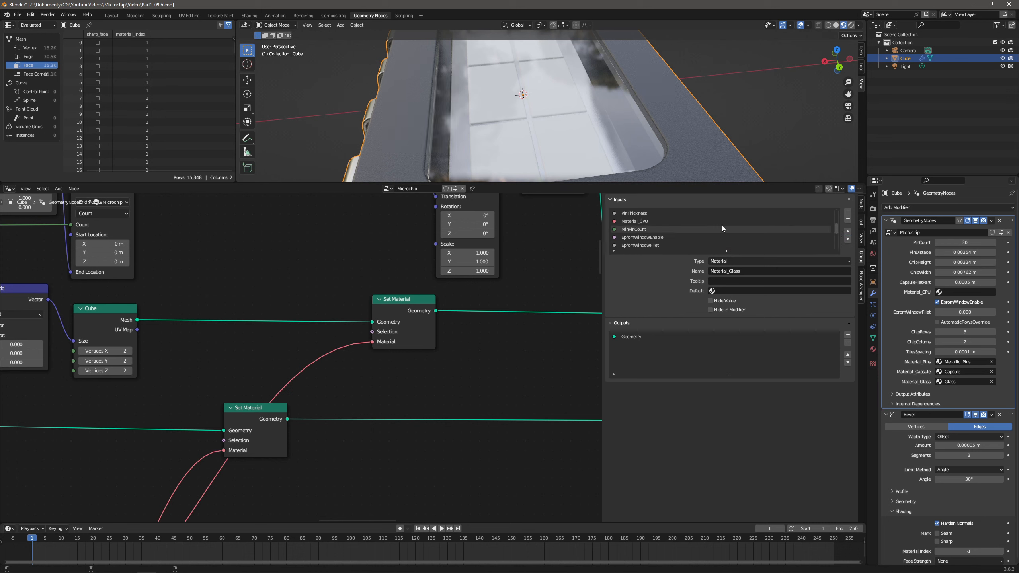
{"action": "left_click", "coordinate": [689, 222]}
{"action": "left_click", "coordinate": [847, 240]}
{"action": "left_click", "coordinate": [847, 241]}
{"action": "left_click", "coordinate": [847, 240]}
{"action": "left_click", "coordinate": [847, 241]}
{"action": "left_click", "coordinate": [847, 241]}
{"action": "left_click", "coordinate": [846, 240]}
{"action": "left_click", "coordinate": [847, 240]}
{"action": "left_click", "coordinate": [847, 240]}
{"action": "left_click", "coordinate": [847, 239]}
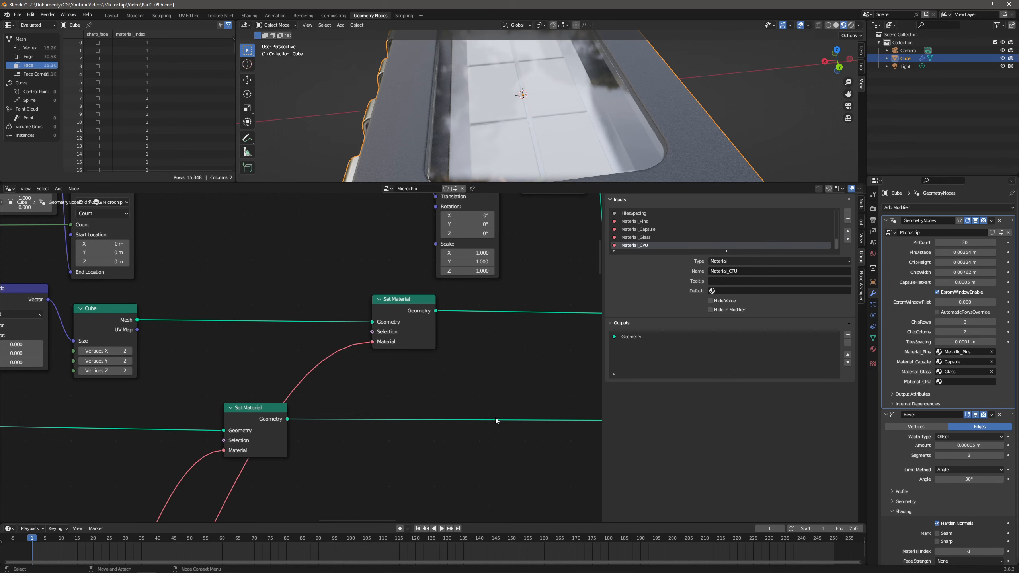
Nudge the tiles' Set Material node aside, and move the whole chip node network up, clear of the existing frame.
{"action": "scroll", "coordinate": [459, 299], "scroll_direction": "down", "scroll_amount": 4}
{"action": "left_click_drag", "start_coordinate": [364, 300], "coordinate": [334, 297]}
{"action": "middle_click_drag", "start_coordinate": [203, 330], "coordinate": [461, 321]}
{"action": "scroll", "coordinate": [459, 322], "scroll_direction": "down", "scroll_amount": 6}
{"action": "middle_click_drag", "start_coordinate": [220, 495], "coordinate": [372, 401]}
{"action": "middle_click_drag", "start_coordinate": [457, 245], "coordinate": [441, 355]}
{"action": "scroll", "coordinate": [439, 355], "scroll_direction": "down", "scroll_amount": 4}
{"action": "middle_click_drag", "start_coordinate": [538, 316], "coordinate": [329, 334]}
{"action": "middle_click_drag", "start_coordinate": [447, 319], "coordinate": [283, 320]}
{"action": "scroll", "coordinate": [334, 321], "scroll_direction": "down", "scroll_amount": 2}
{"action": "left_click_drag", "start_coordinate": [61, 217], "coordinate": [551, 291]}
{"action": "left_click_drag", "start_coordinate": [579, 211], "coordinate": [66, 407]}
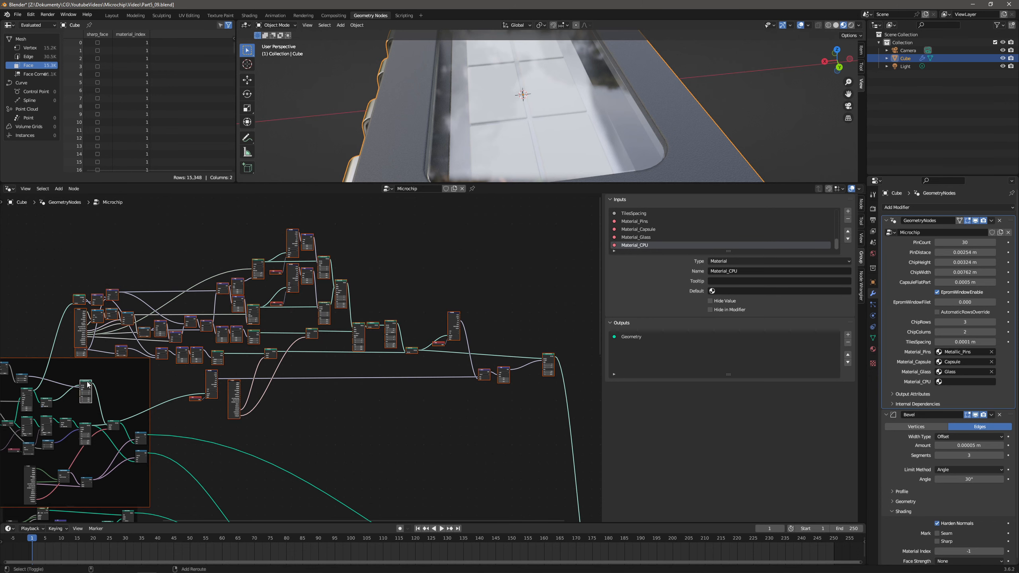
{"action": "left_click", "coordinate": [149, 374], "text": "shift"}
{"action": "left_click_drag", "start_coordinate": [183, 350], "coordinate": [179, 255]}
Enclose the selected chip nodes in a frame and open the frame's node properties.
{"action": "middle_click_drag", "start_coordinate": [288, 312], "coordinate": [318, 371]}
{"action": "left_click", "coordinate": [862, 299]}
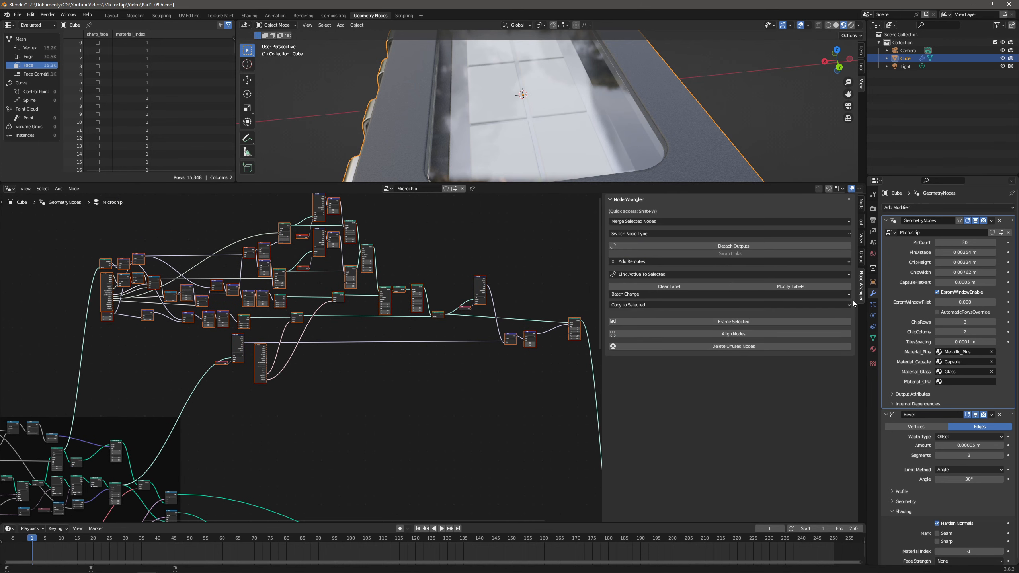
{"action": "left_click", "coordinate": [733, 322]}
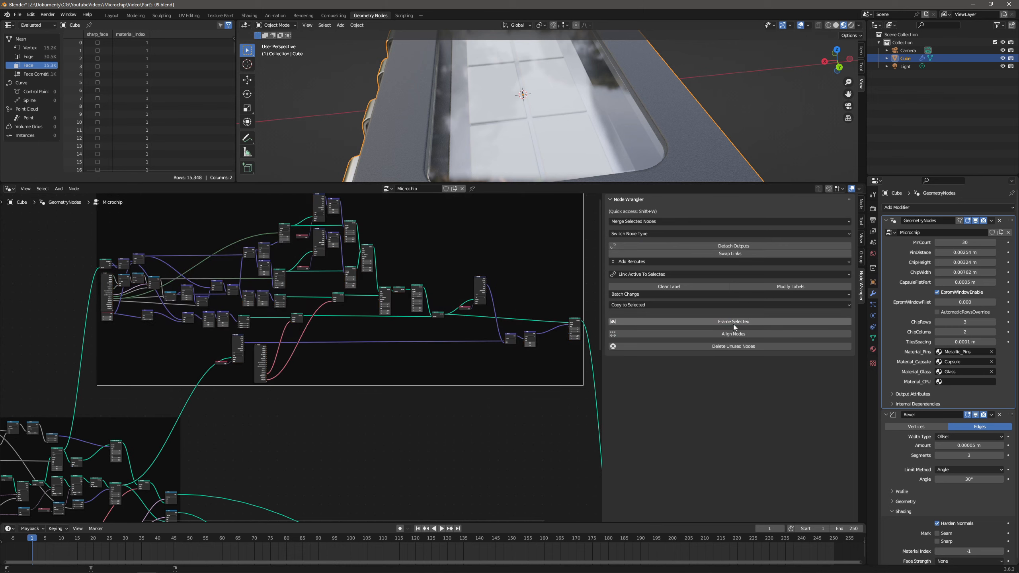
{"action": "left_click", "coordinate": [861, 206]}
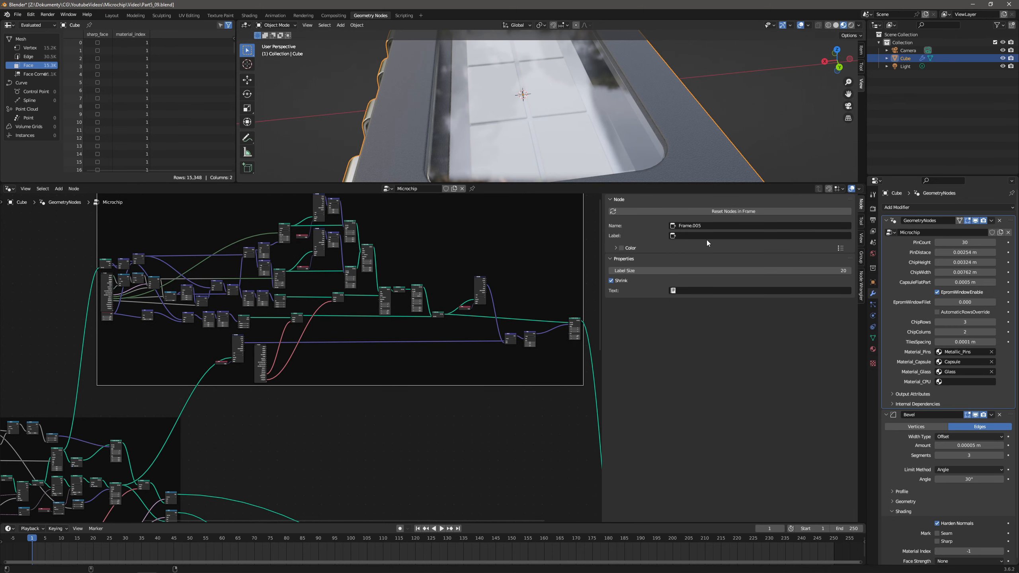